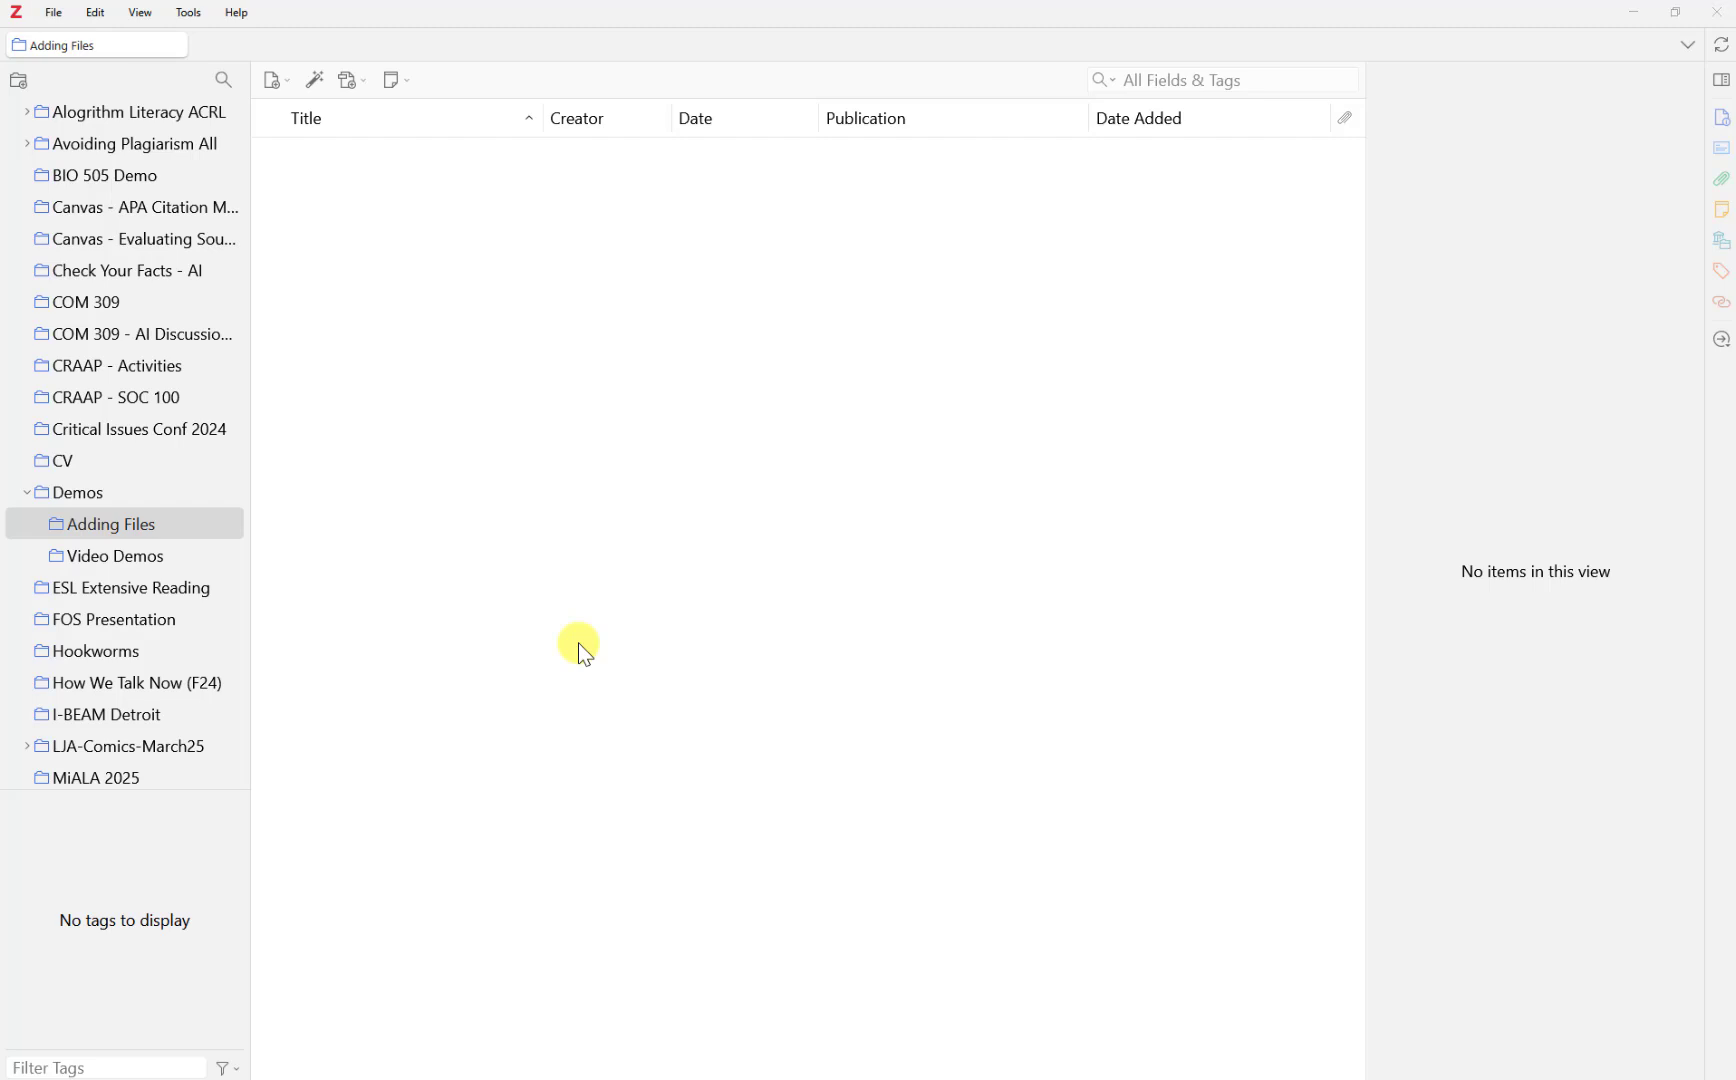
# Add journal.pone.0281823.pdf and Kon2023.pdf from the Add PDF folder to the Adding Files collection and dismiss the finished metadata retrieval
pyautogui.hotkey('alt', 'Tab')
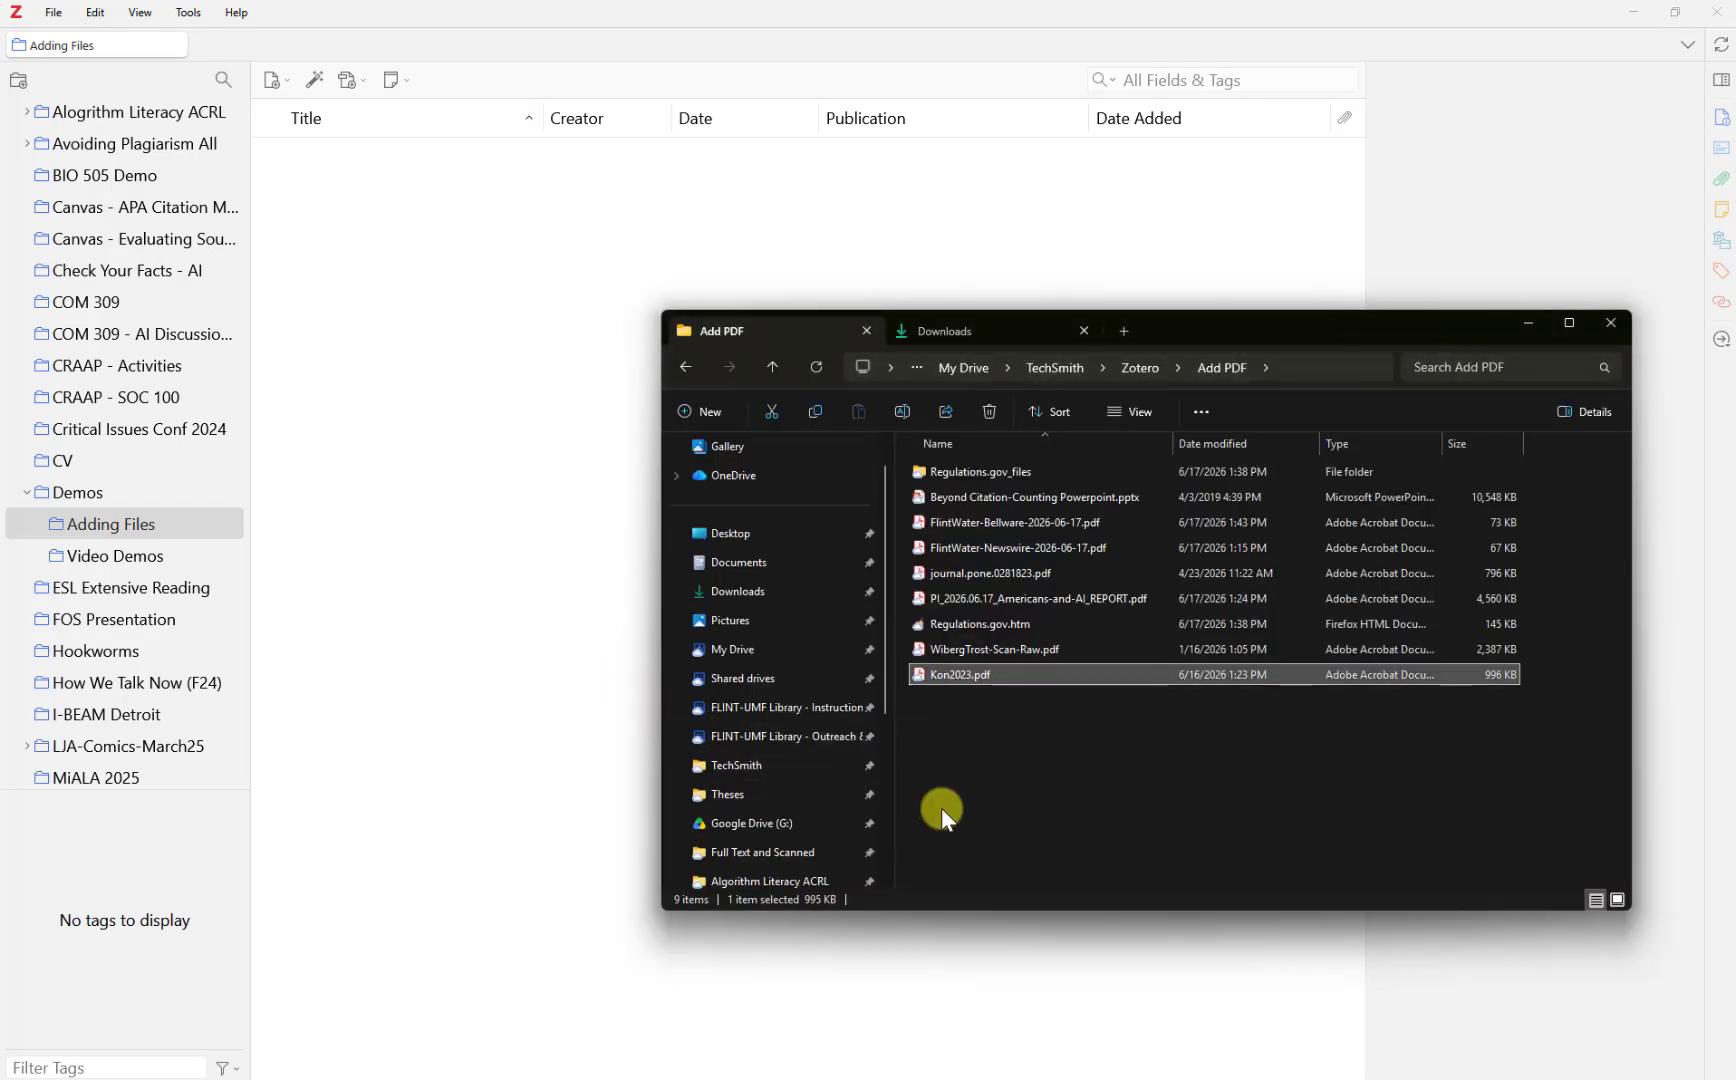
pyautogui.click(988, 575)
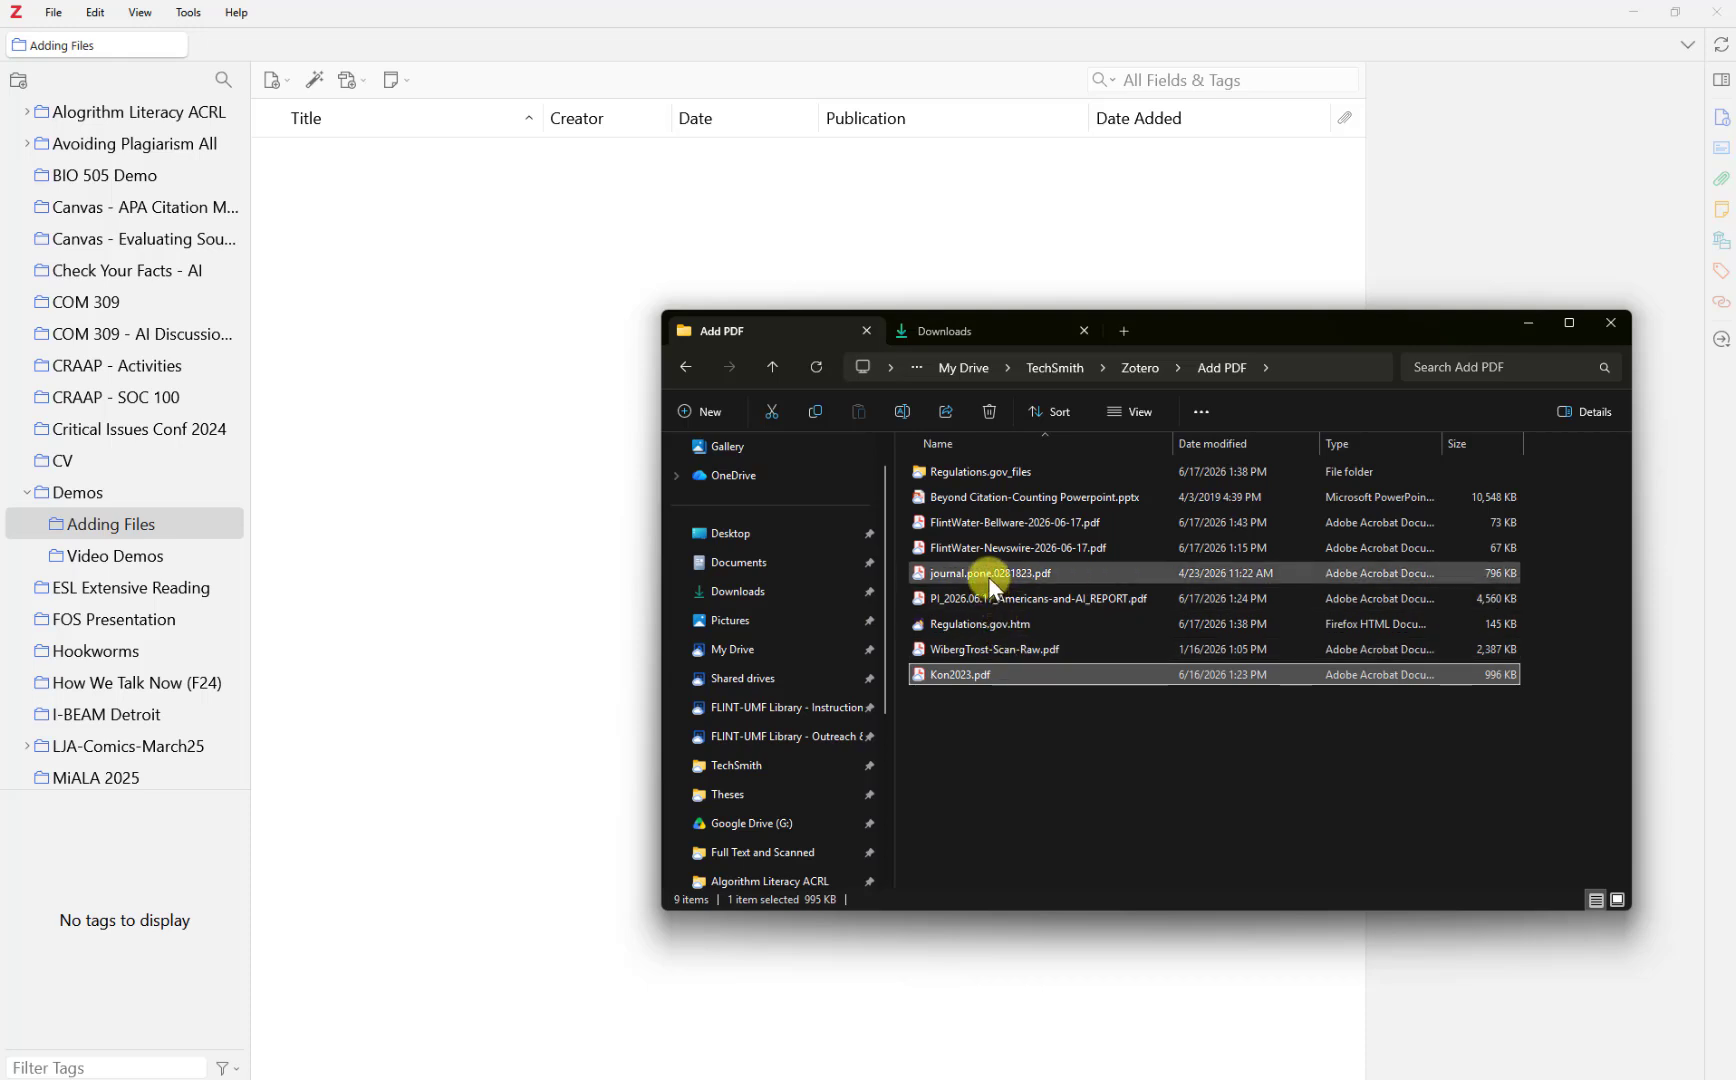
pyautogui.keyDown('ctrl'); pyautogui.click(971, 671); pyautogui.keyUp('ctrl')
pyautogui.moveTo(971, 572); pyautogui.dragTo(509, 462)
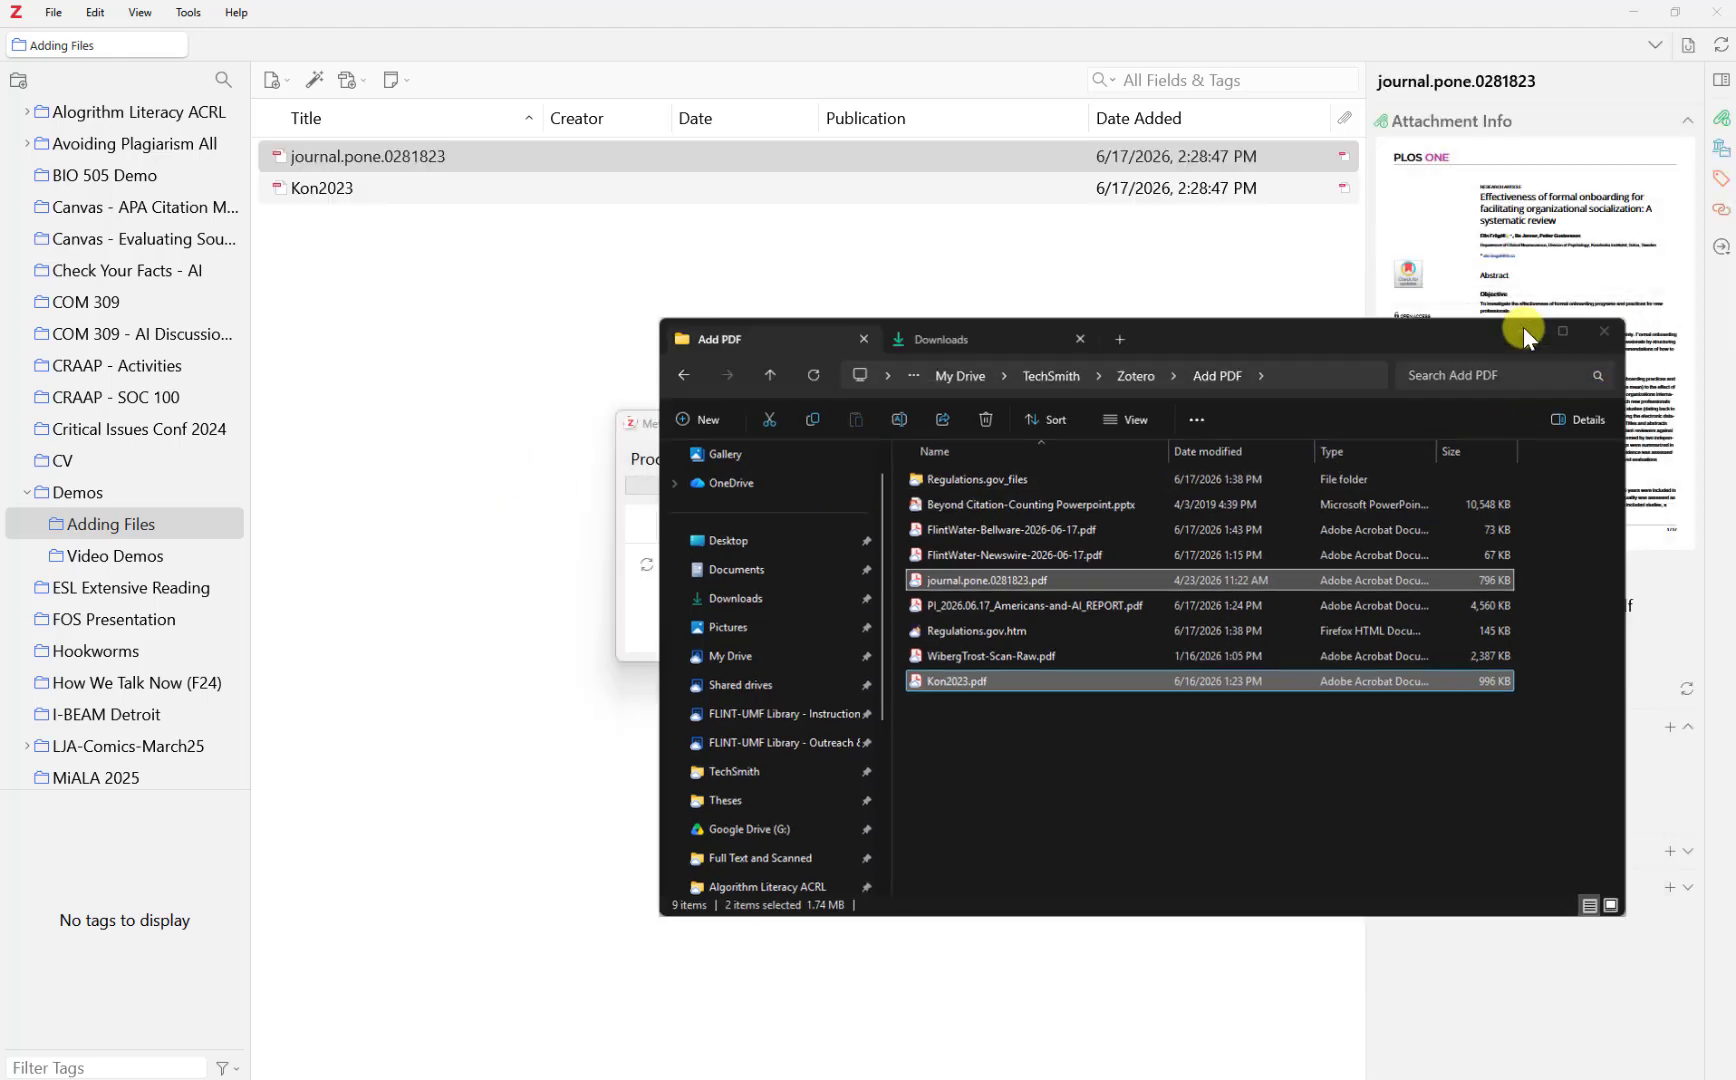
pyautogui.click(1523, 327)
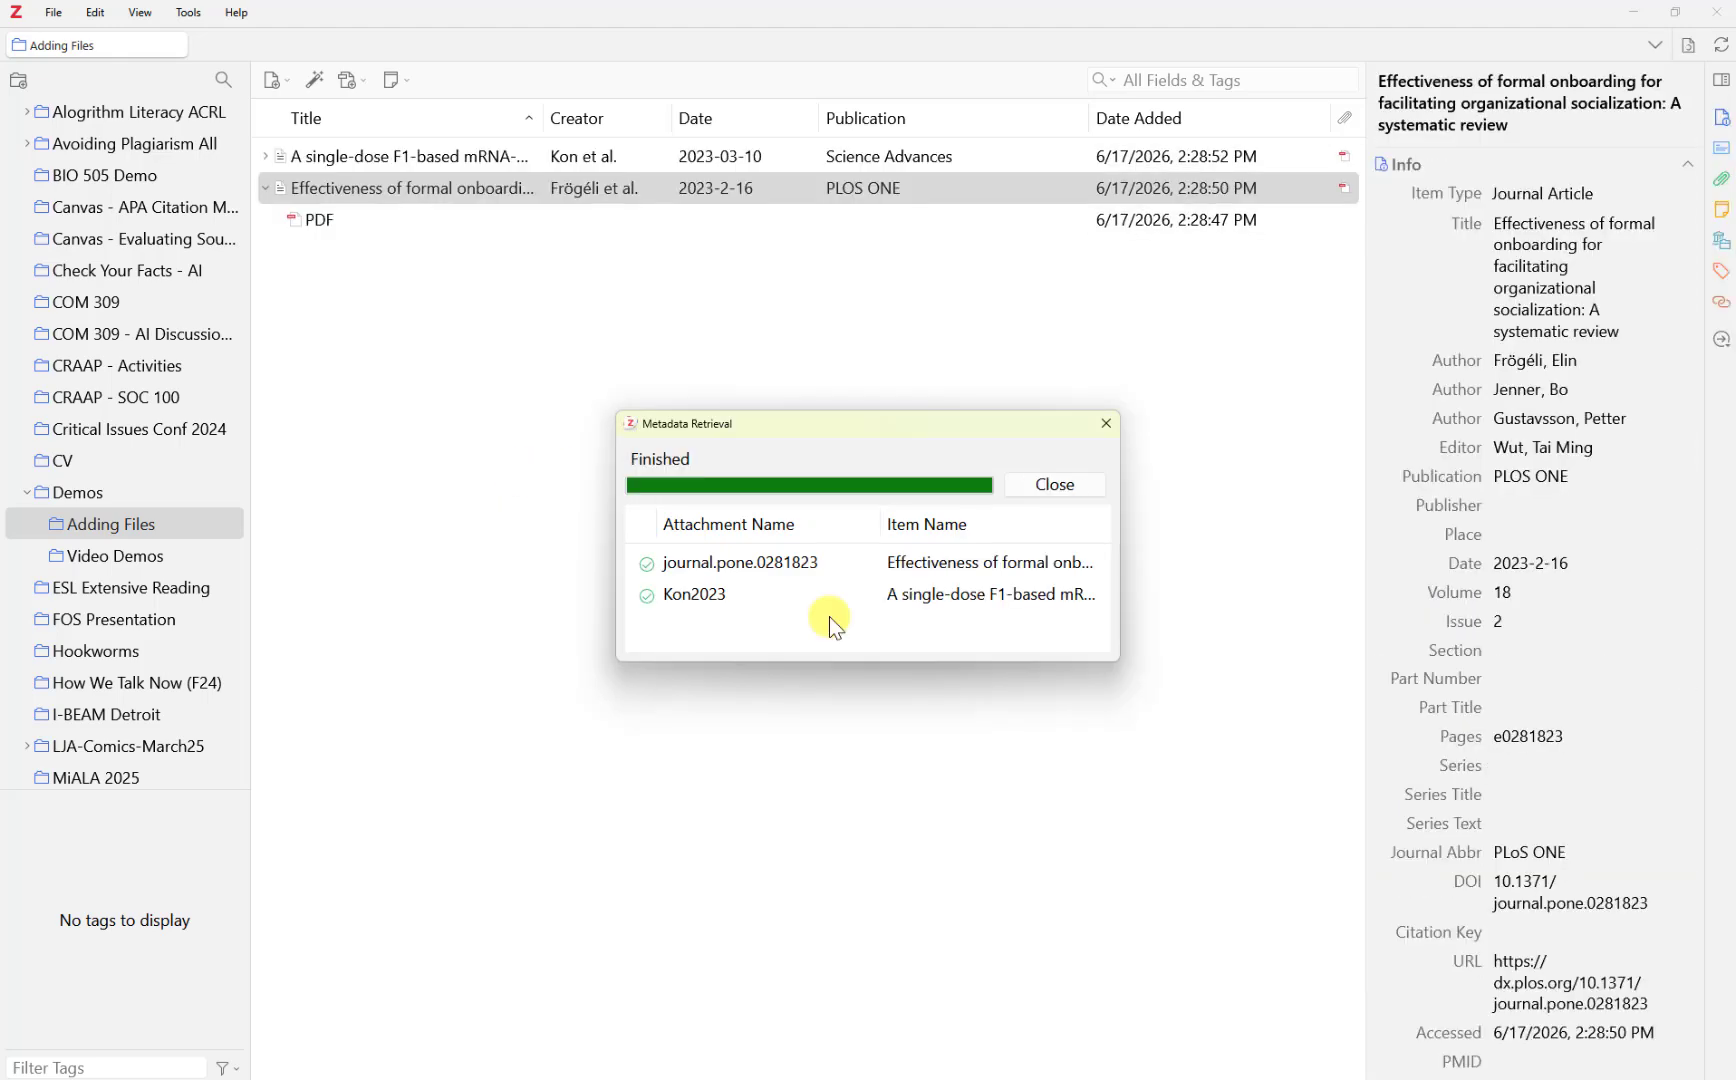
pyautogui.click(1052, 485)
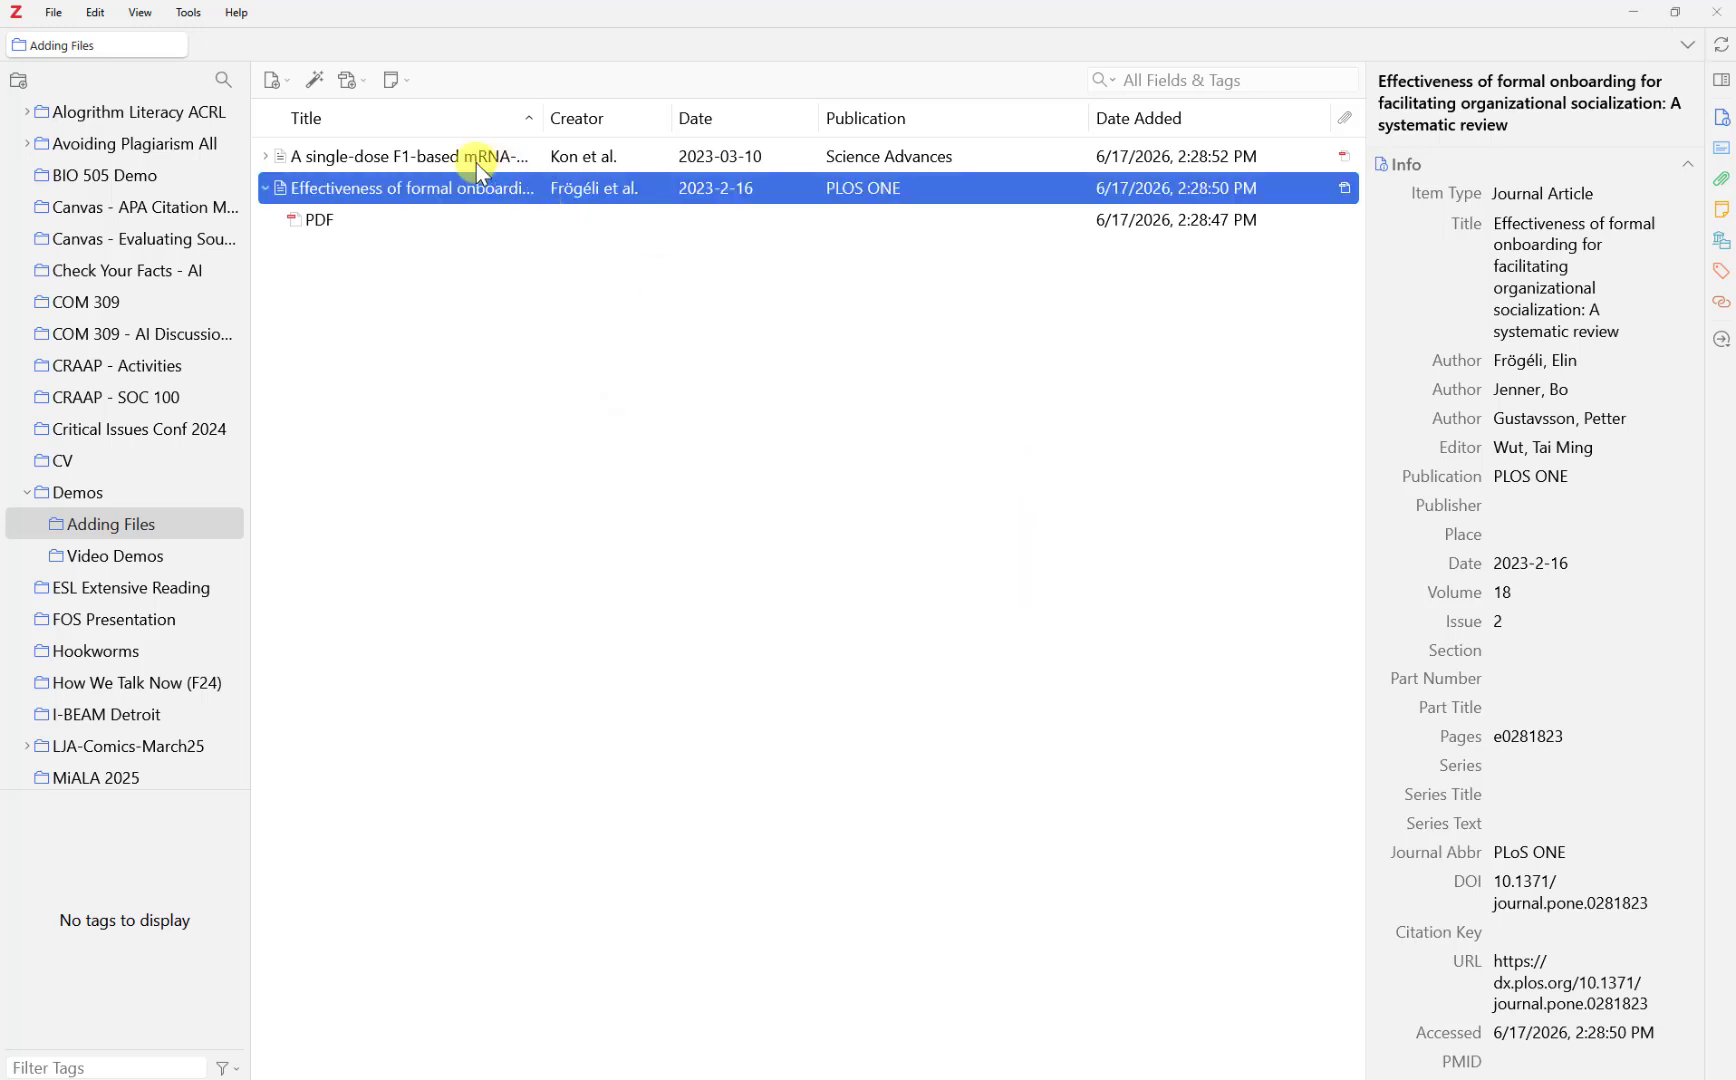
# Expand both imported articles to show their attachments and view the mRNA vaccine PDF's attachment info
pyautogui.click(267, 188)
pyautogui.click(287, 157)
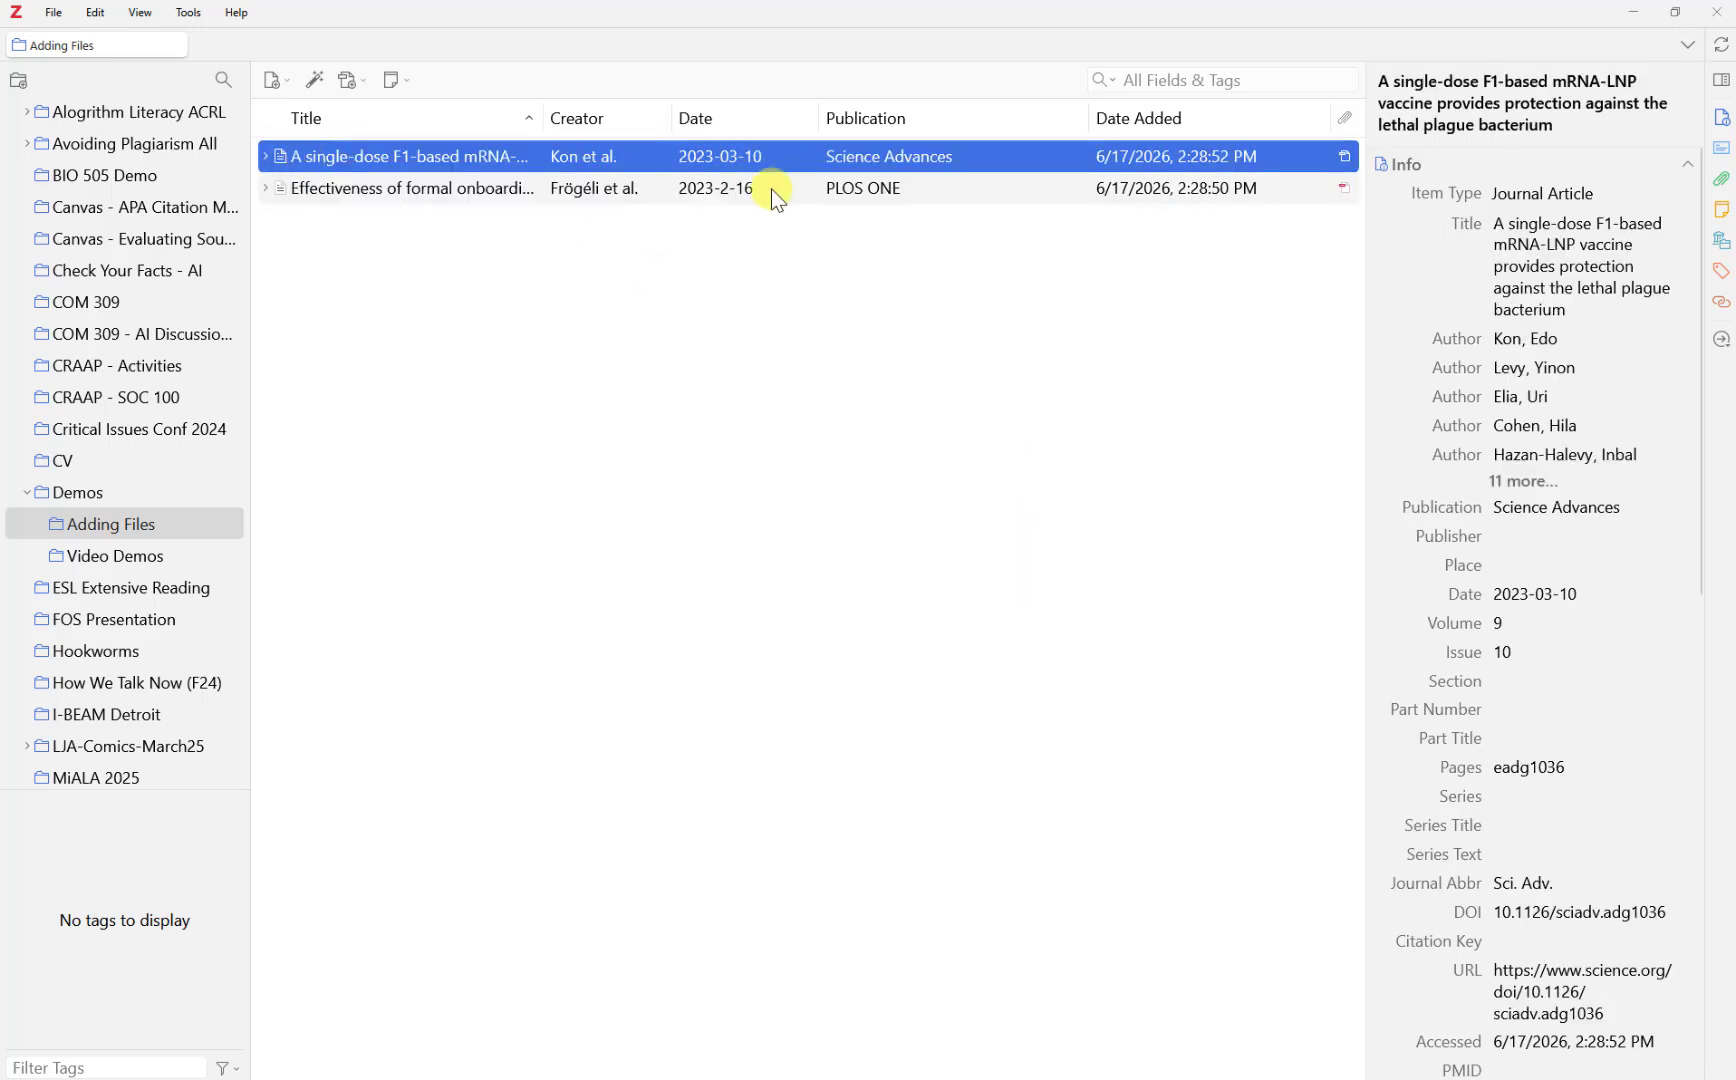
pyautogui.click(262, 157)
pyautogui.click(265, 220)
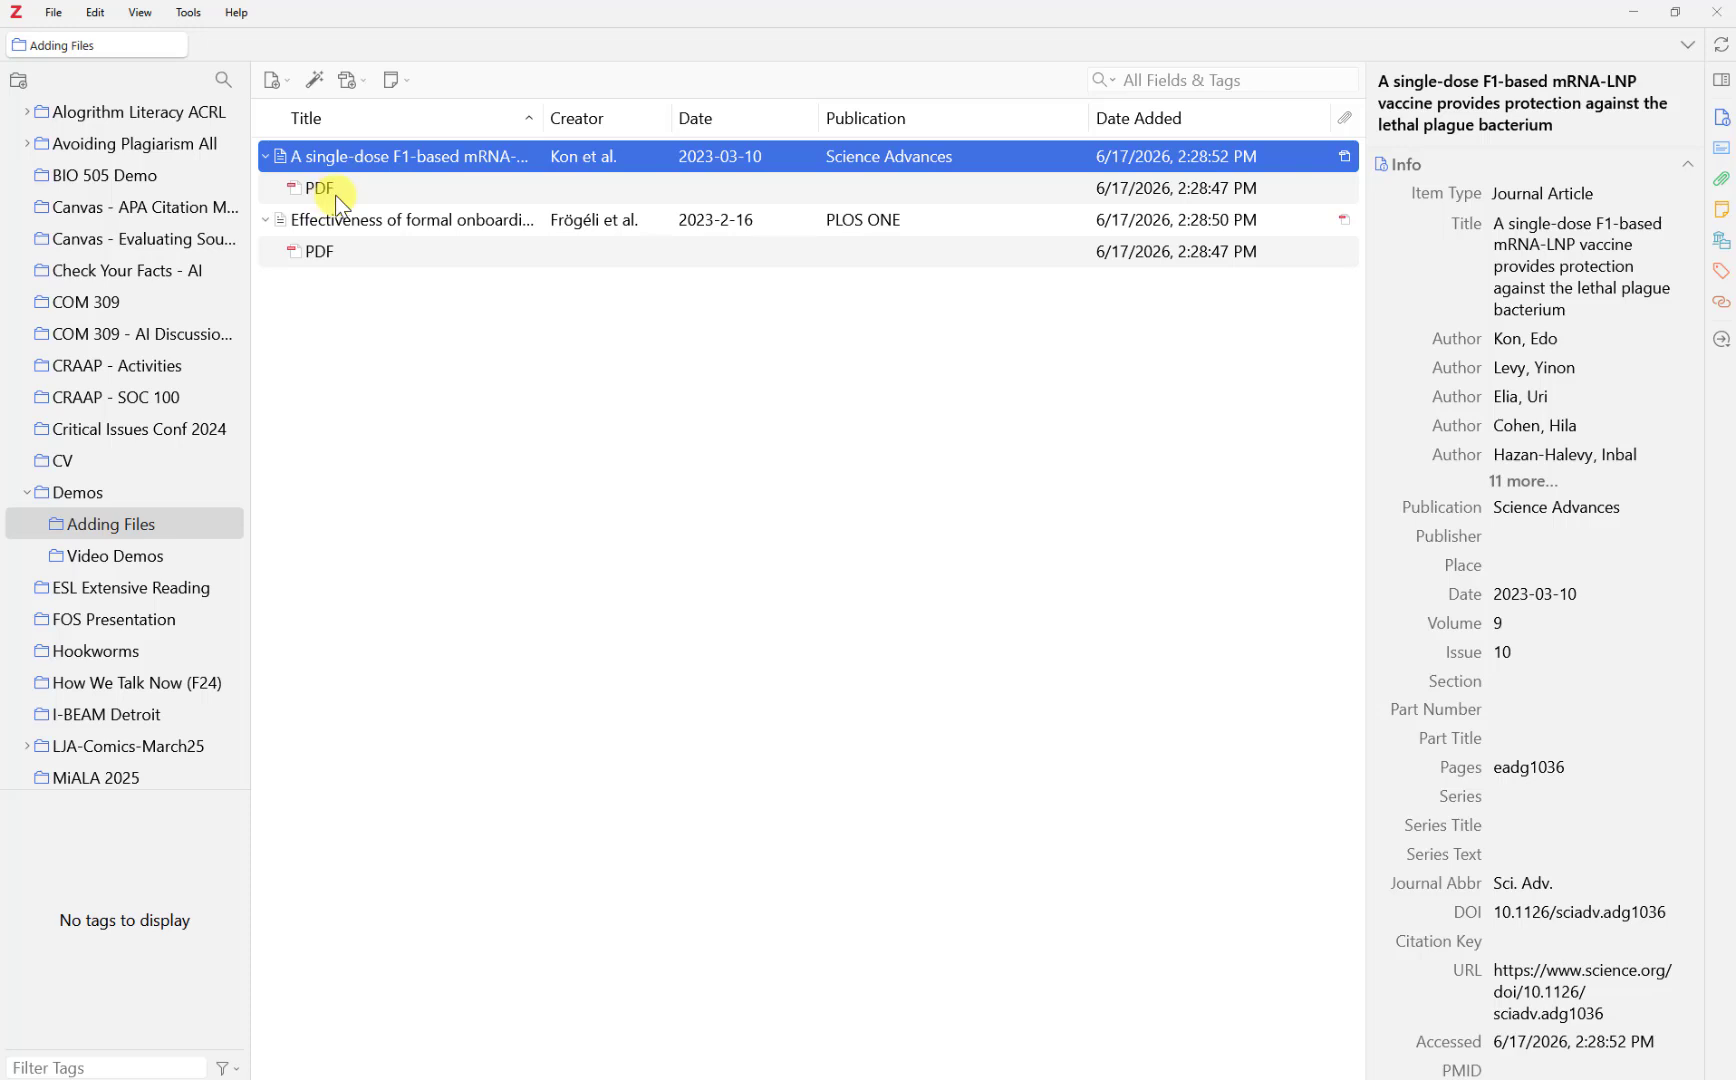
pyautogui.click(408, 186)
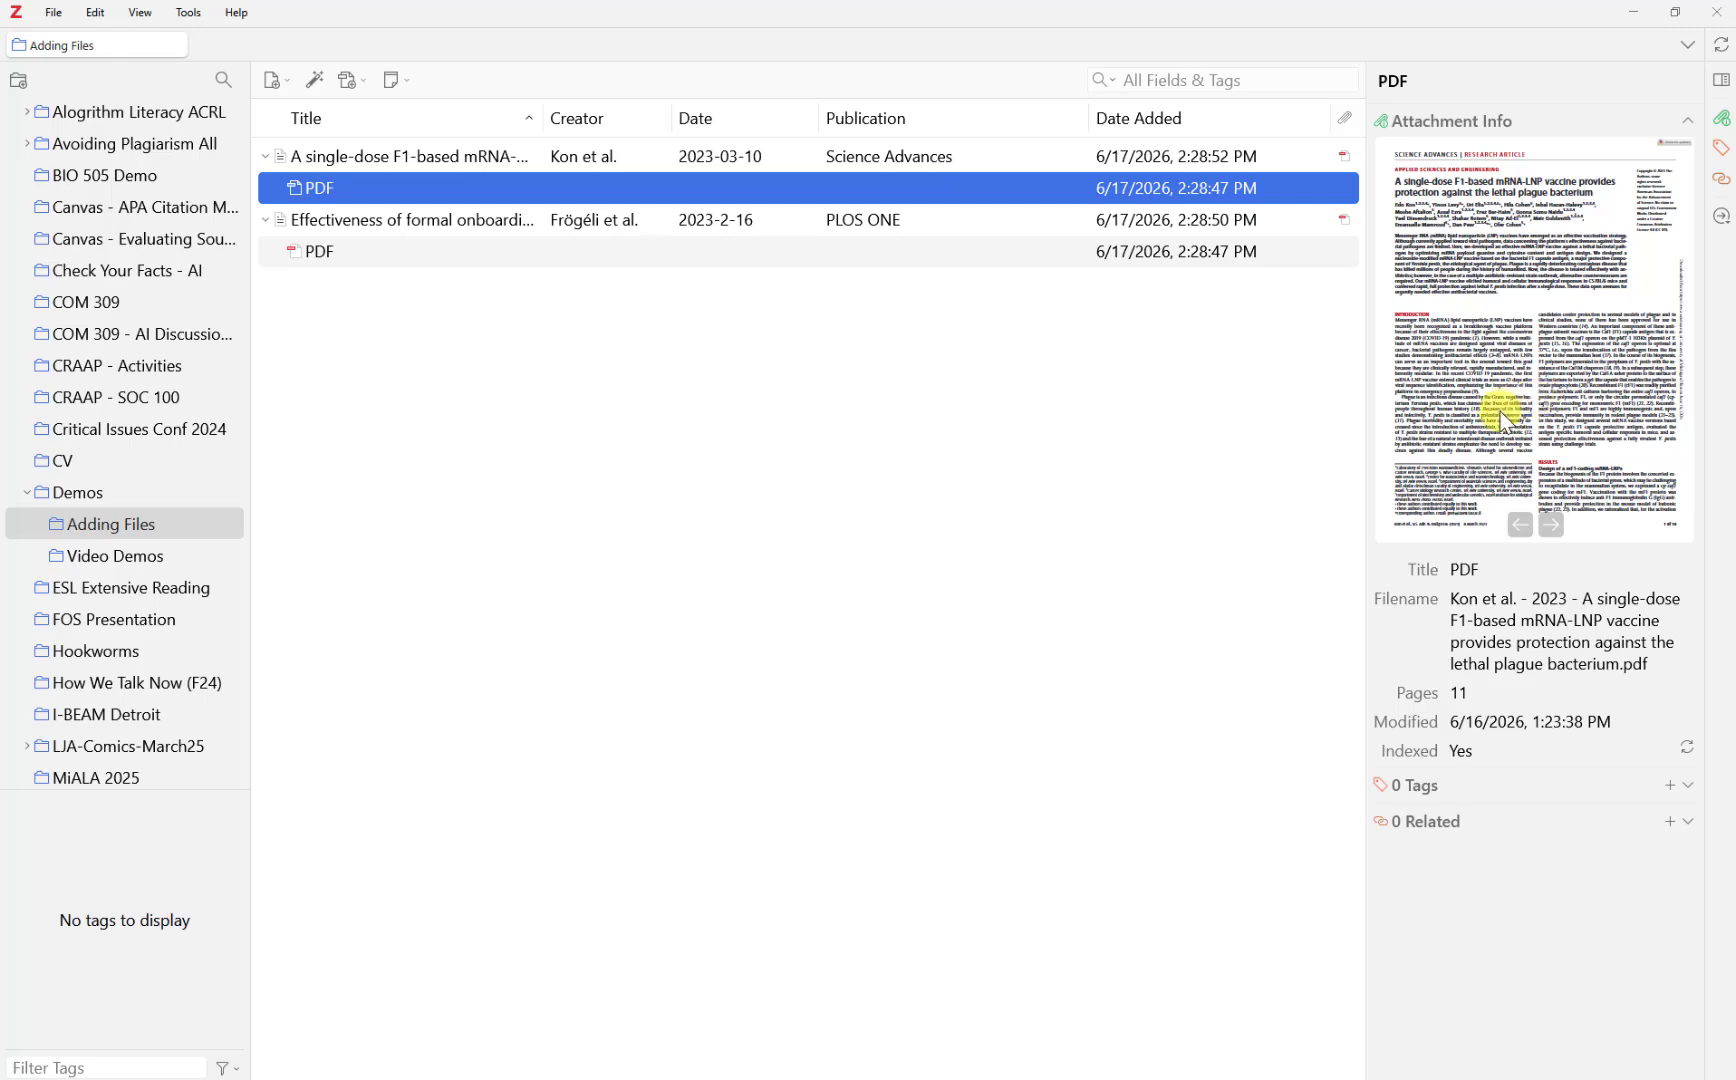
# Examine the mRNA vaccine article's metadata, including its full author list, abstract, attachment and collections sections
pyautogui.click(747, 160)
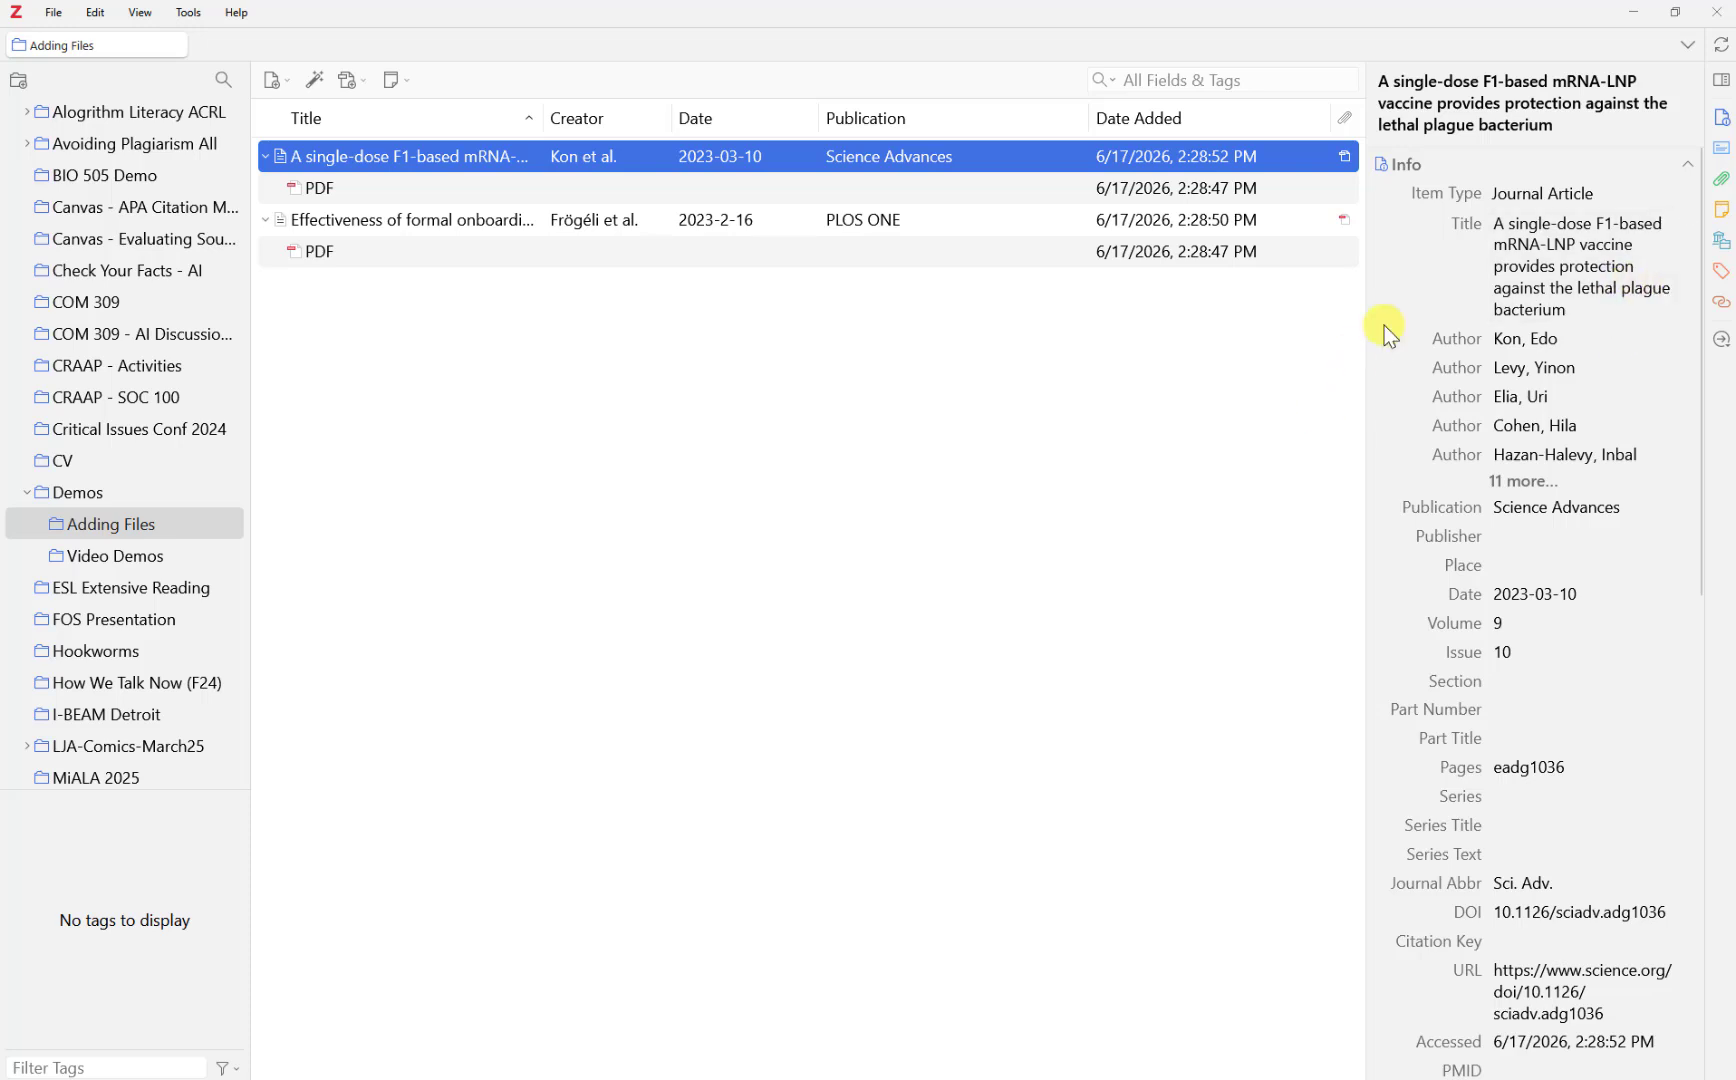
pyautogui.click(1522, 481)
pyautogui.scroll(-5, 1390, 705)
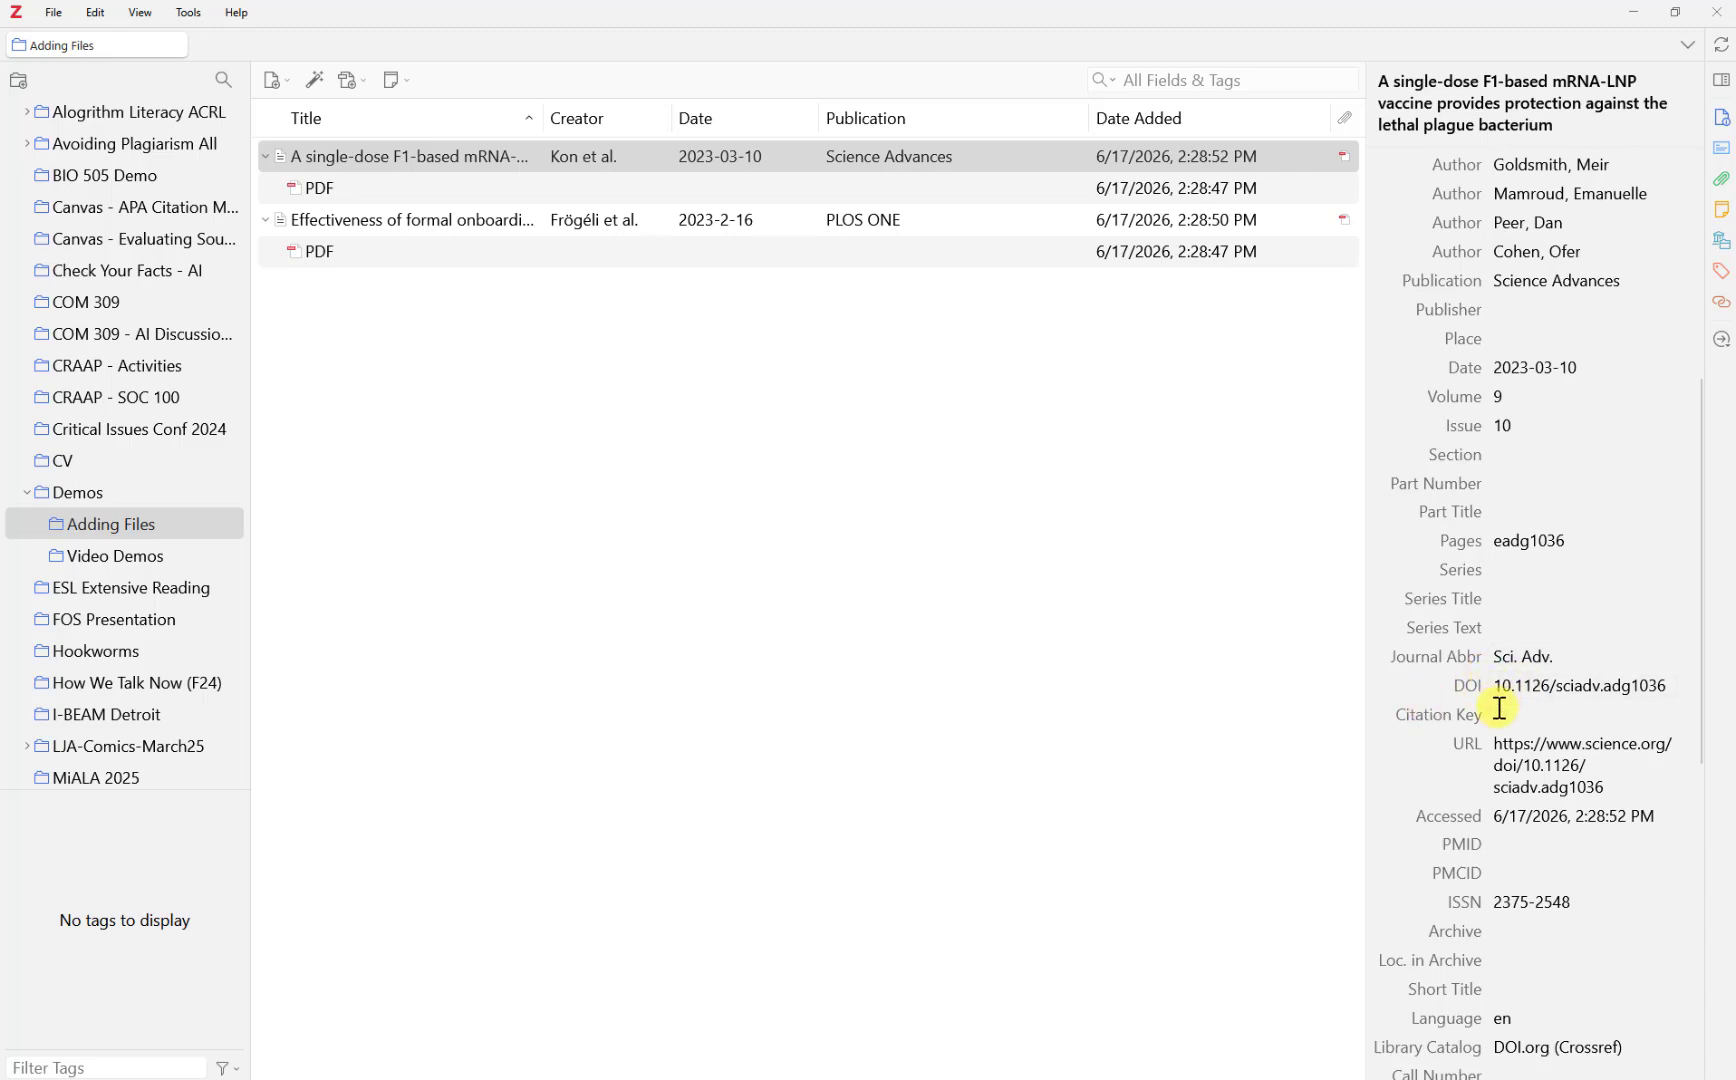
pyautogui.scroll(-6, 1482, 772)
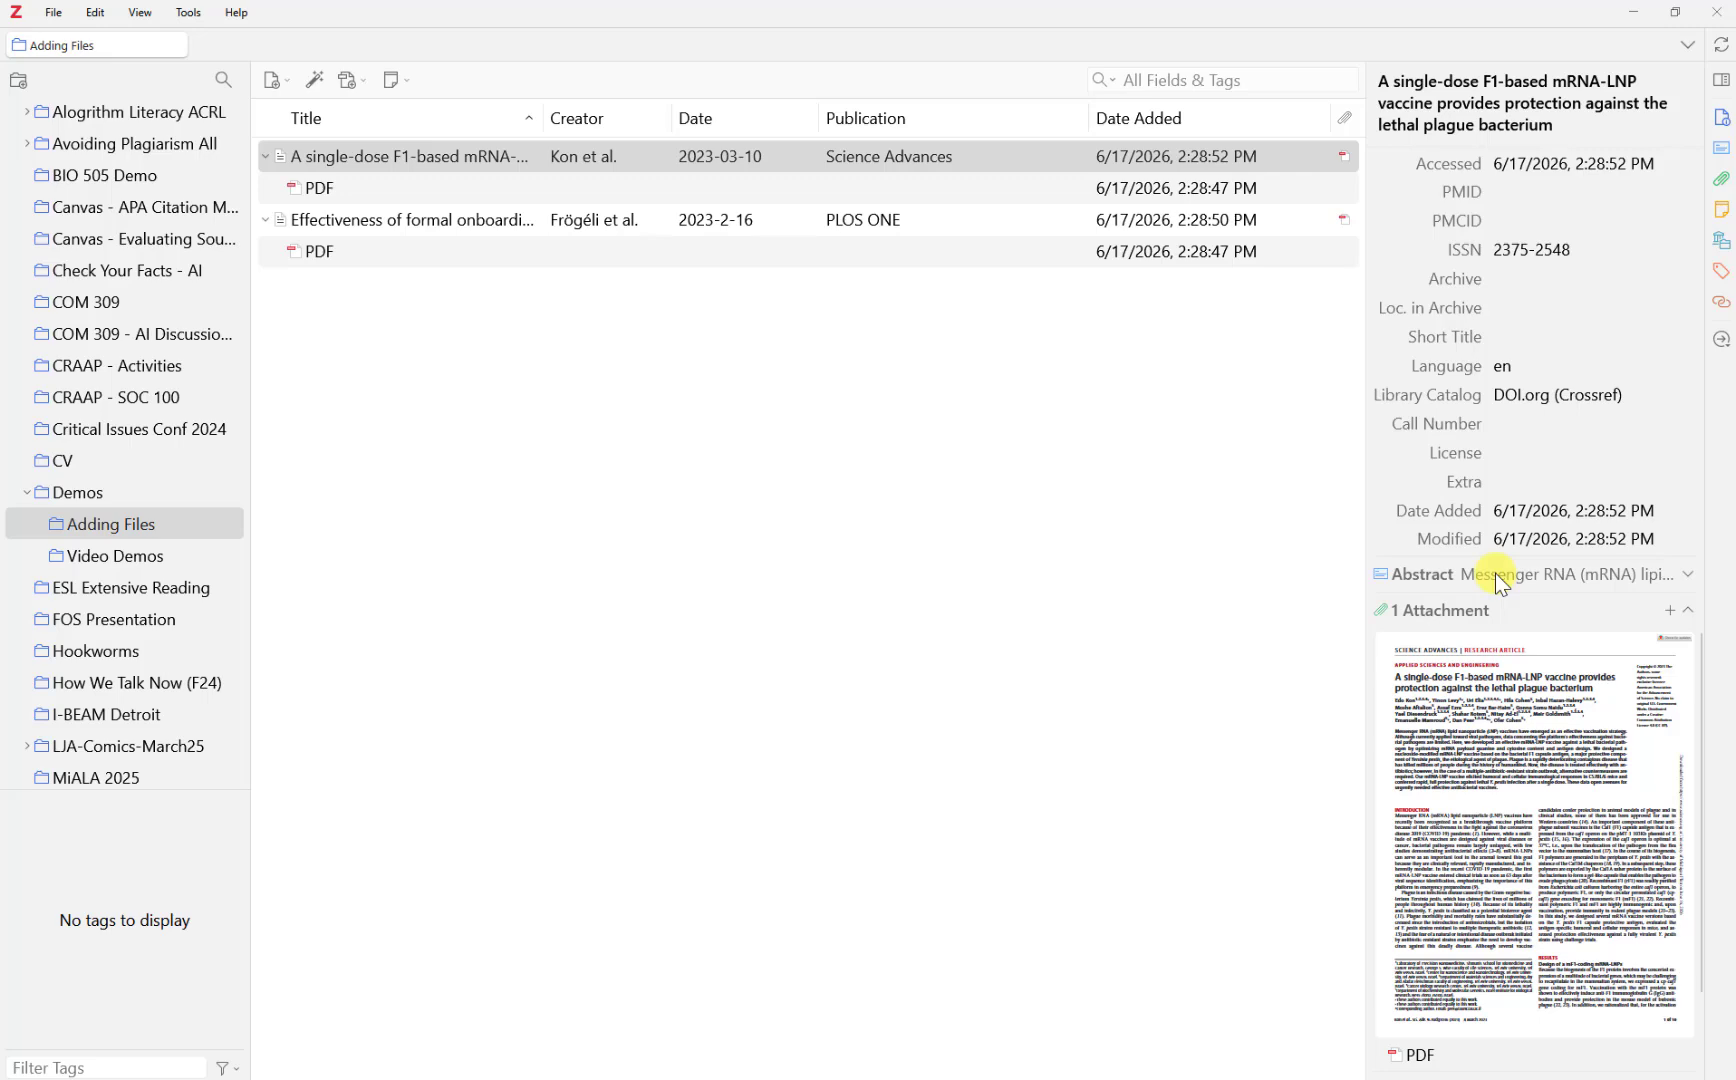
pyautogui.scroll(-4, 1495, 580)
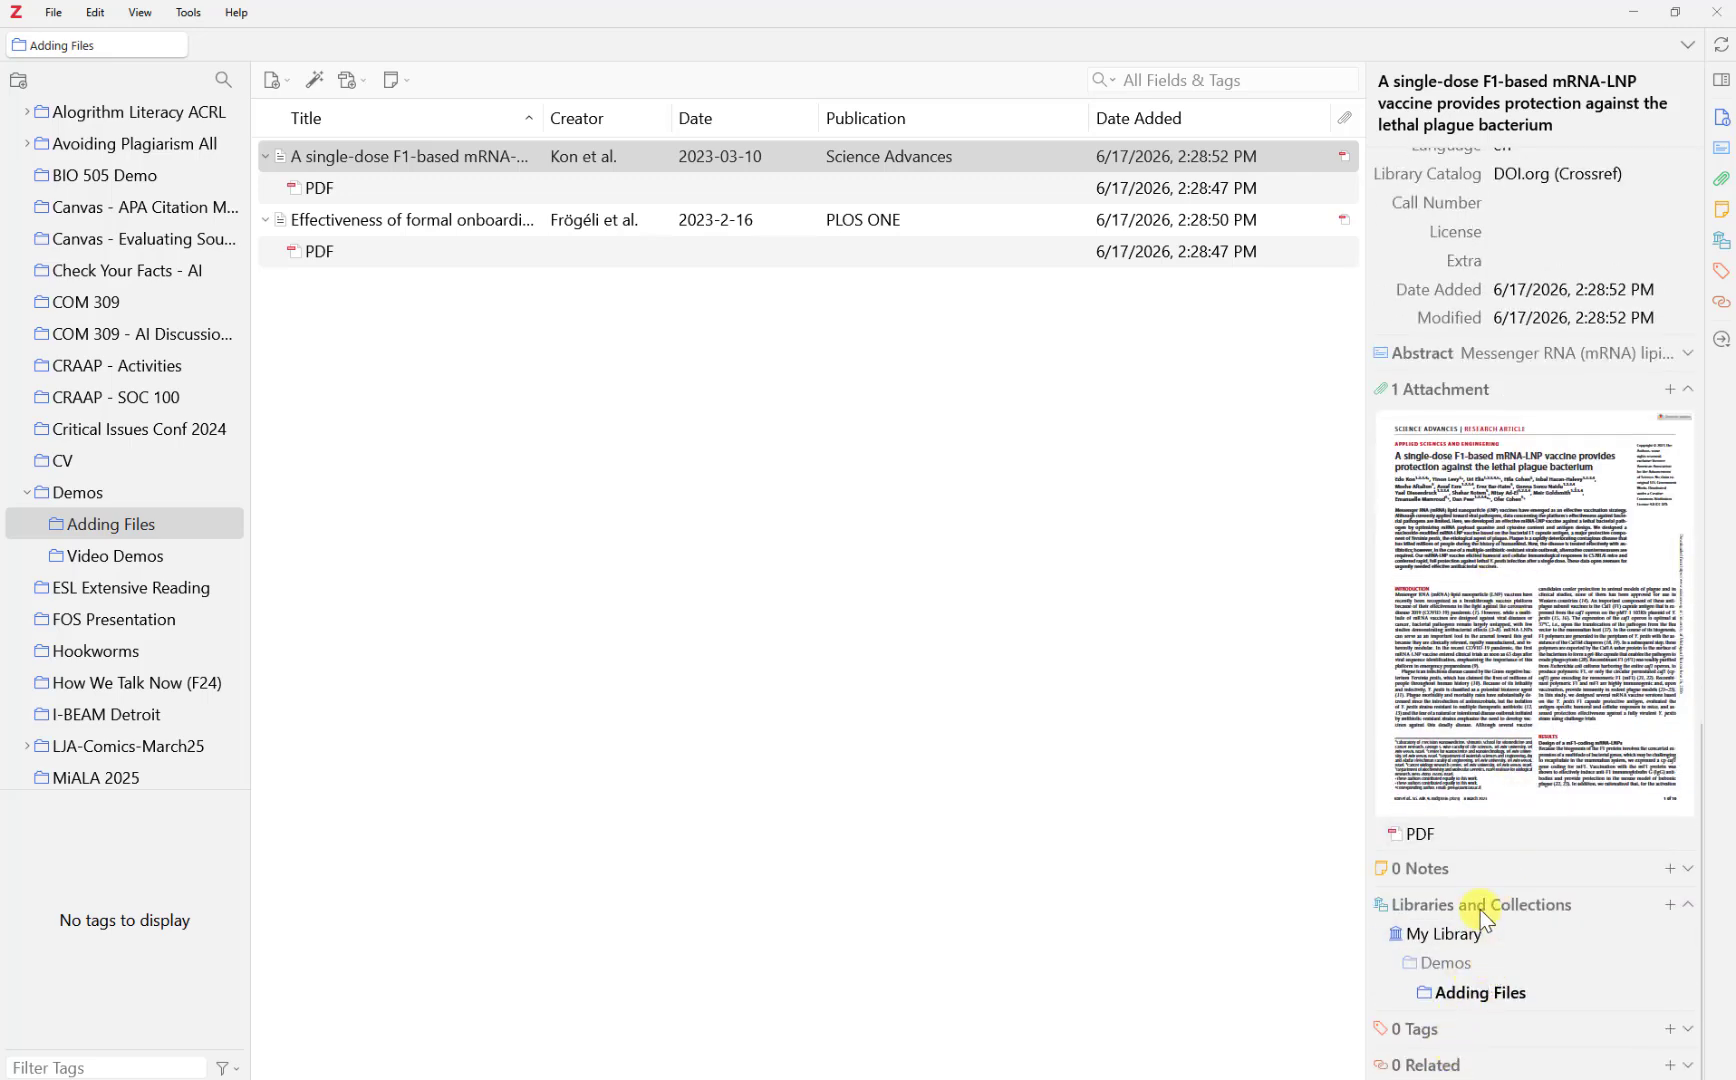
pyautogui.scroll(10, 1480, 909)
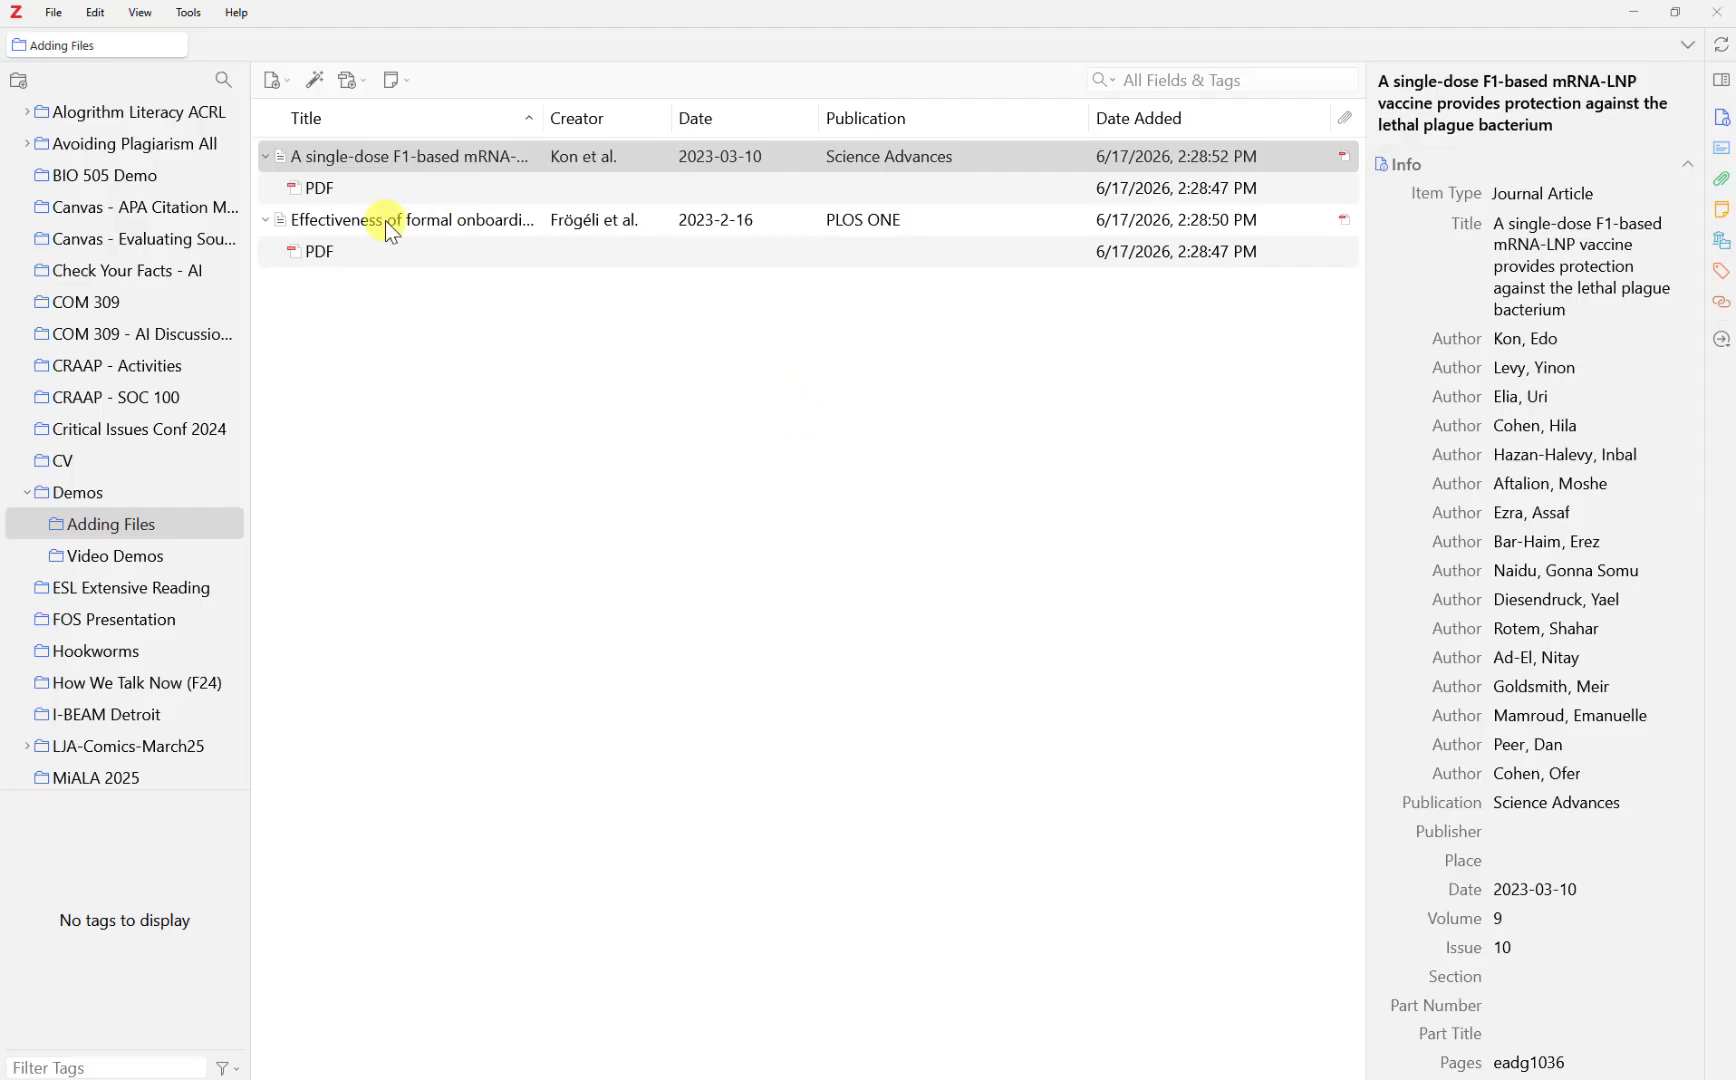
# Check the onboarding article against journal.pone.0281823.pdf in Acrobat and remove the editor from its Zotero record
pyautogui.click(385, 220)
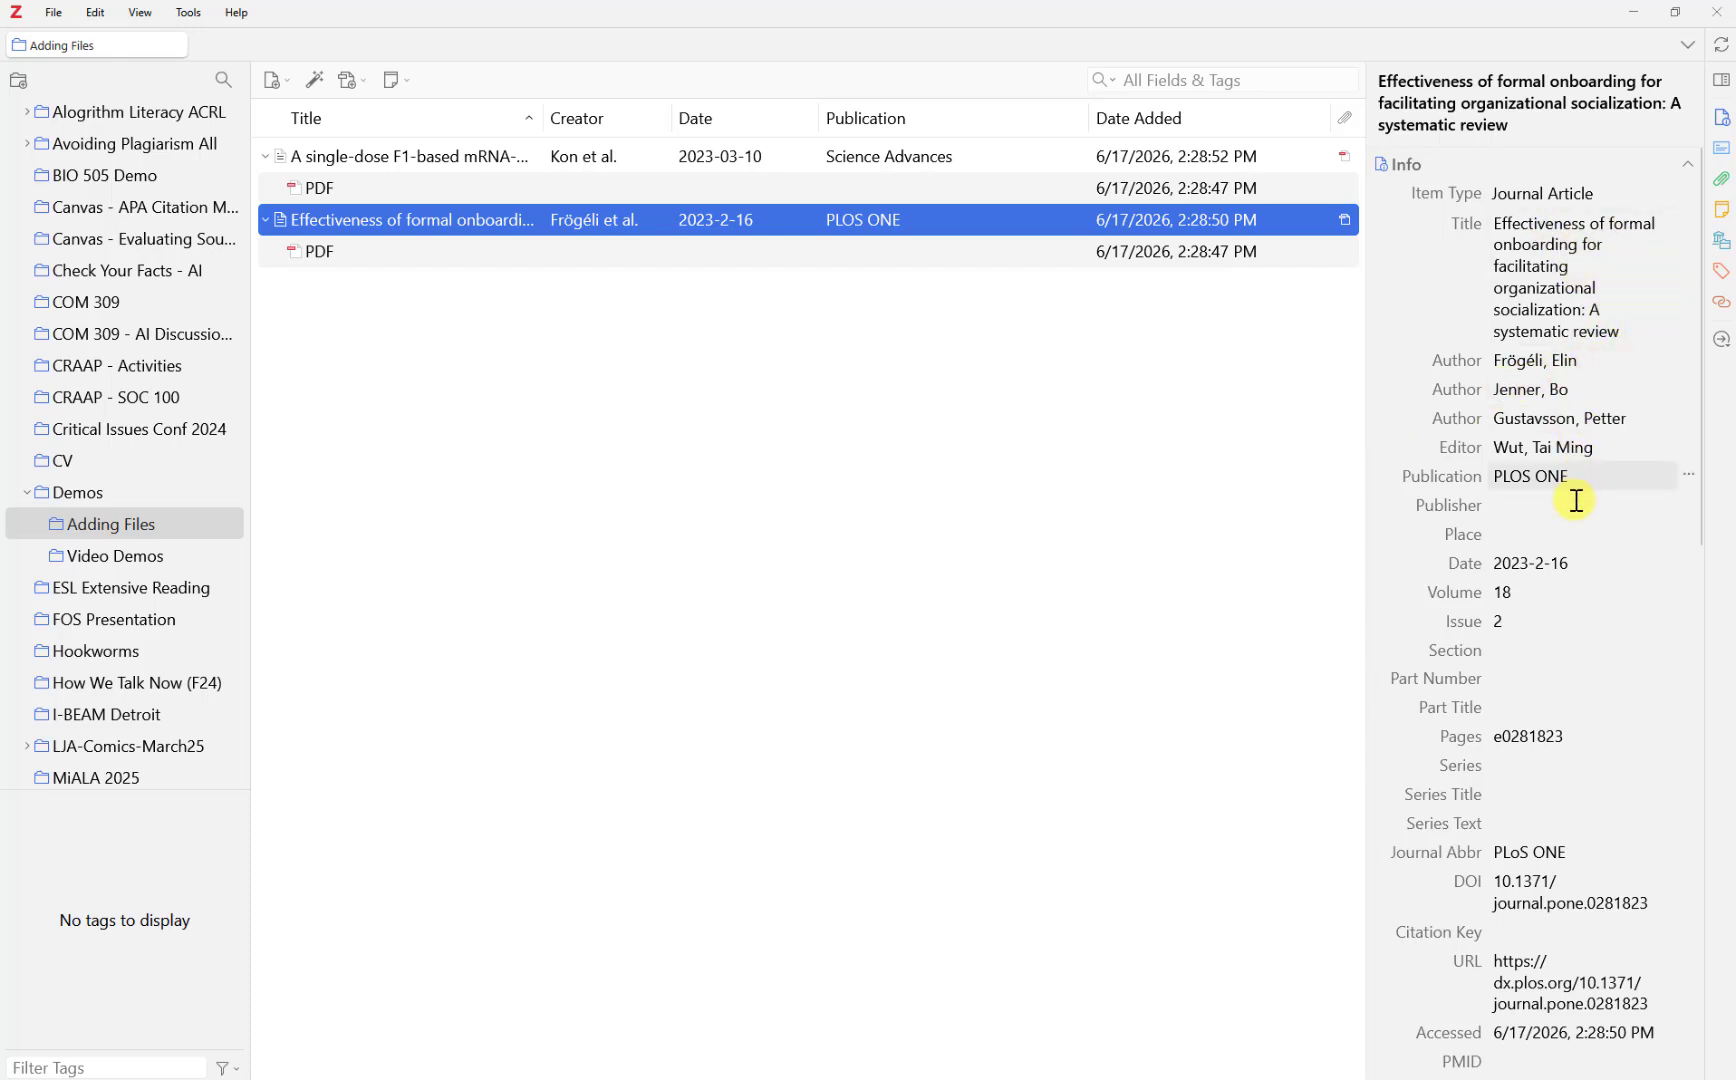
pyautogui.click(1523, 515)
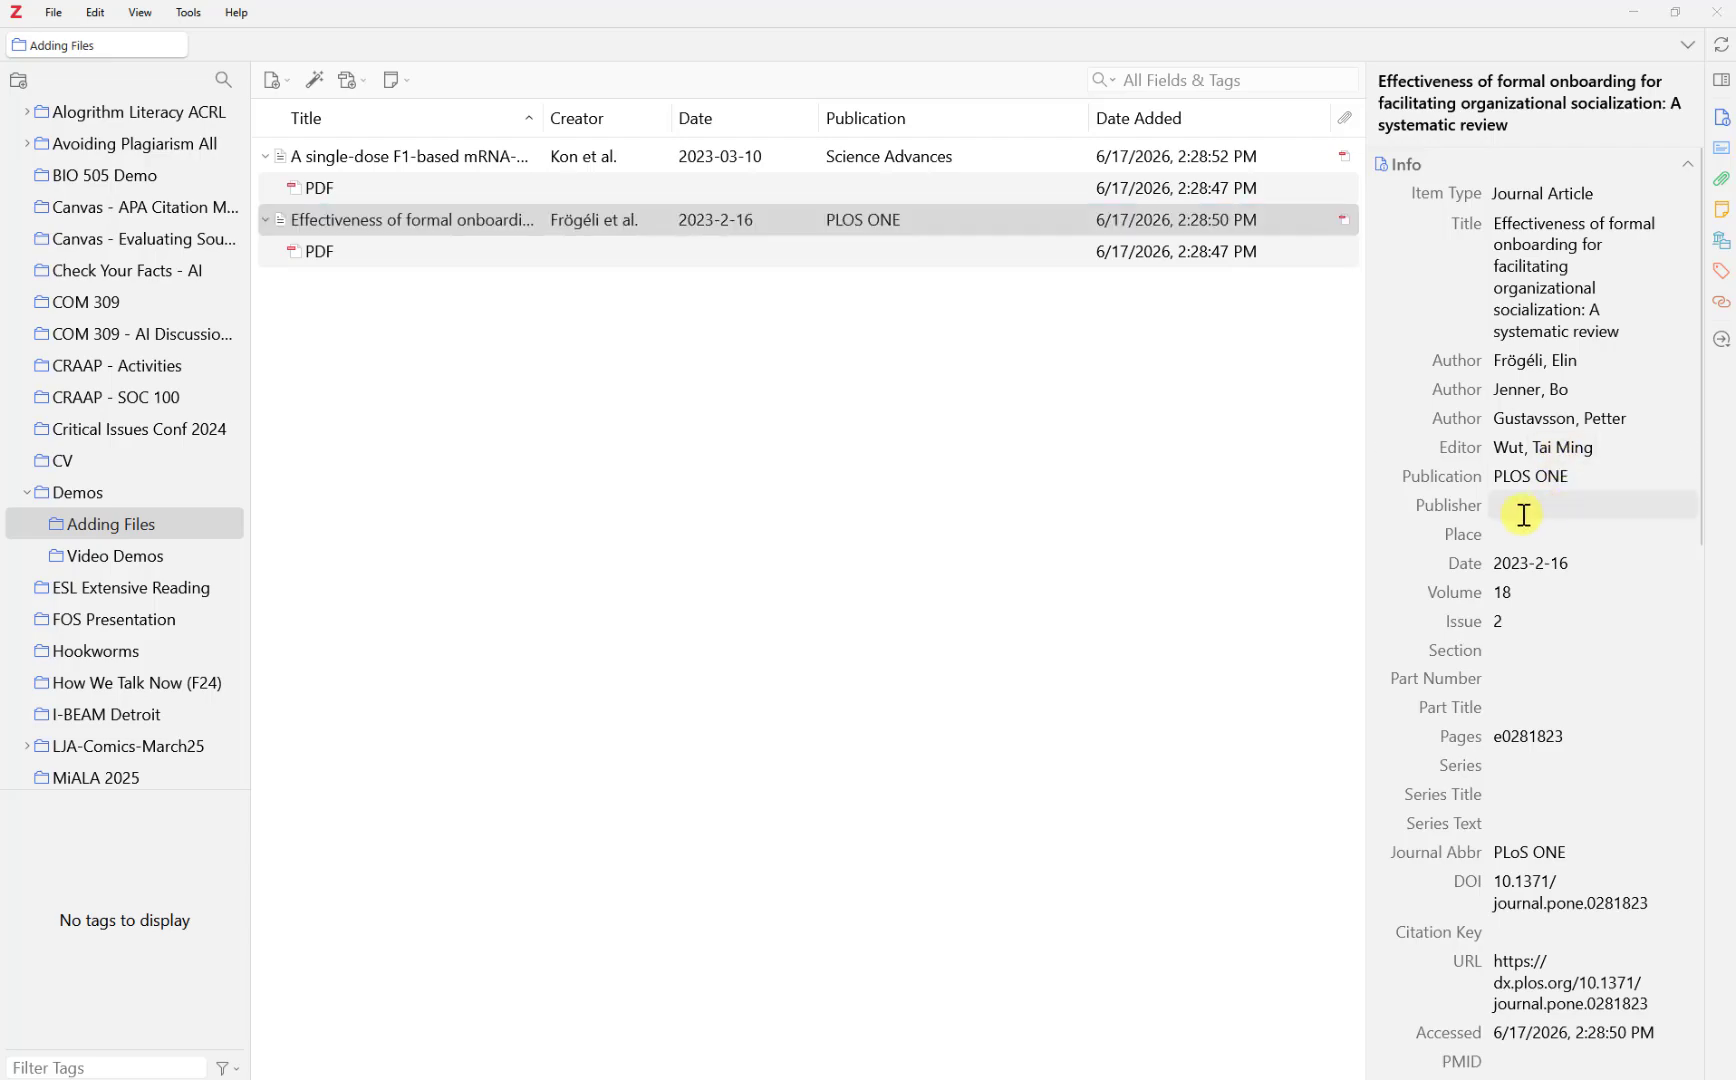
pyautogui.hotkey('alt', 'Tab')
pyautogui.click(195, 13)
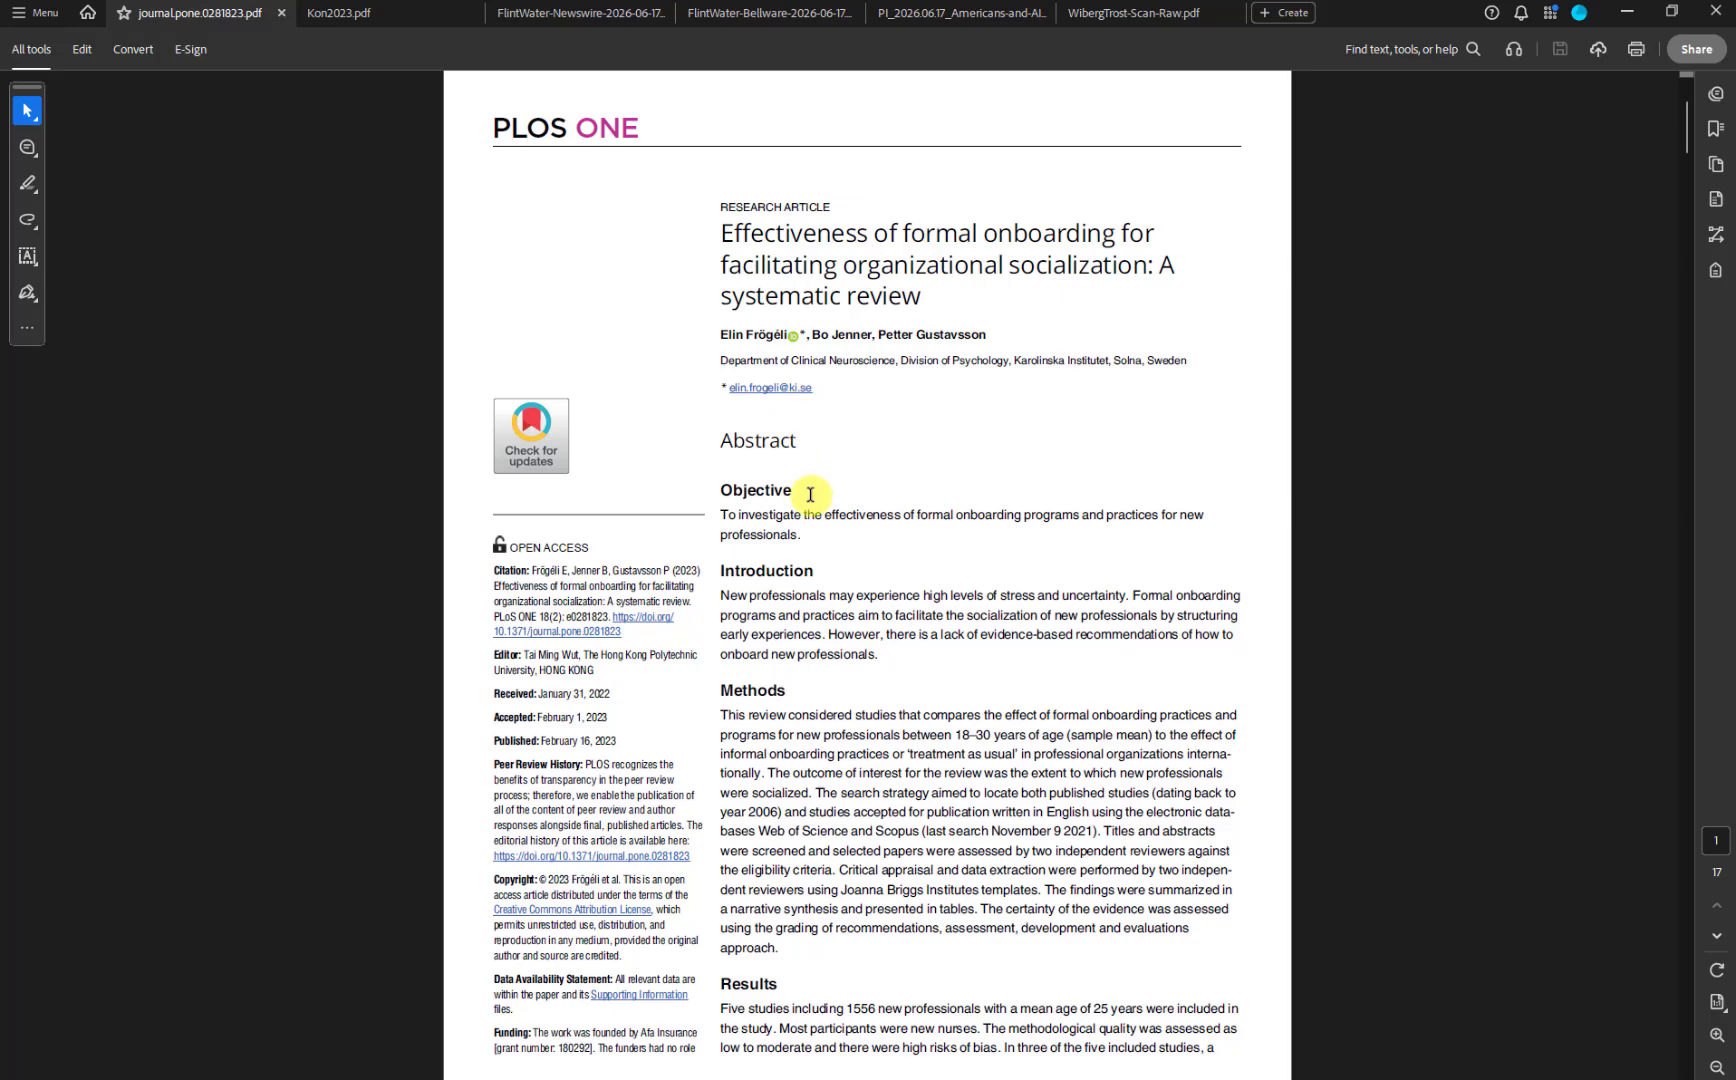
pyautogui.scroll(-1, 810, 494)
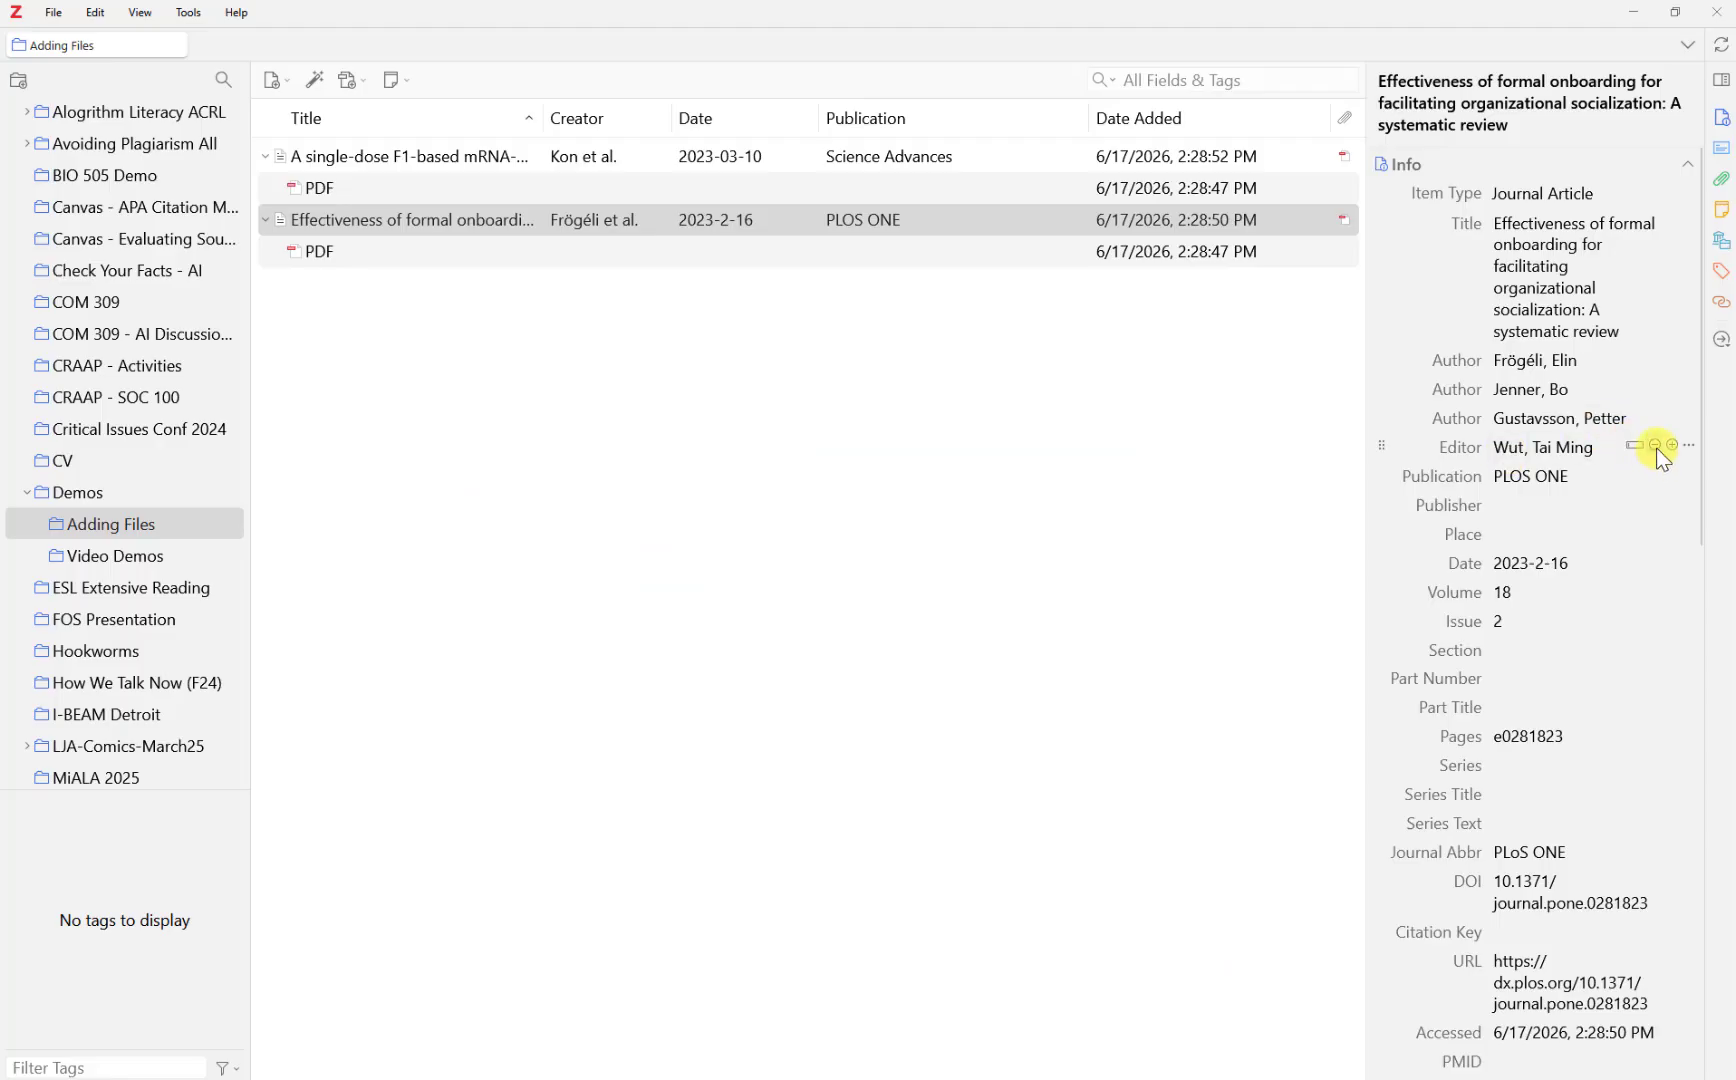
pyautogui.click(1657, 447)
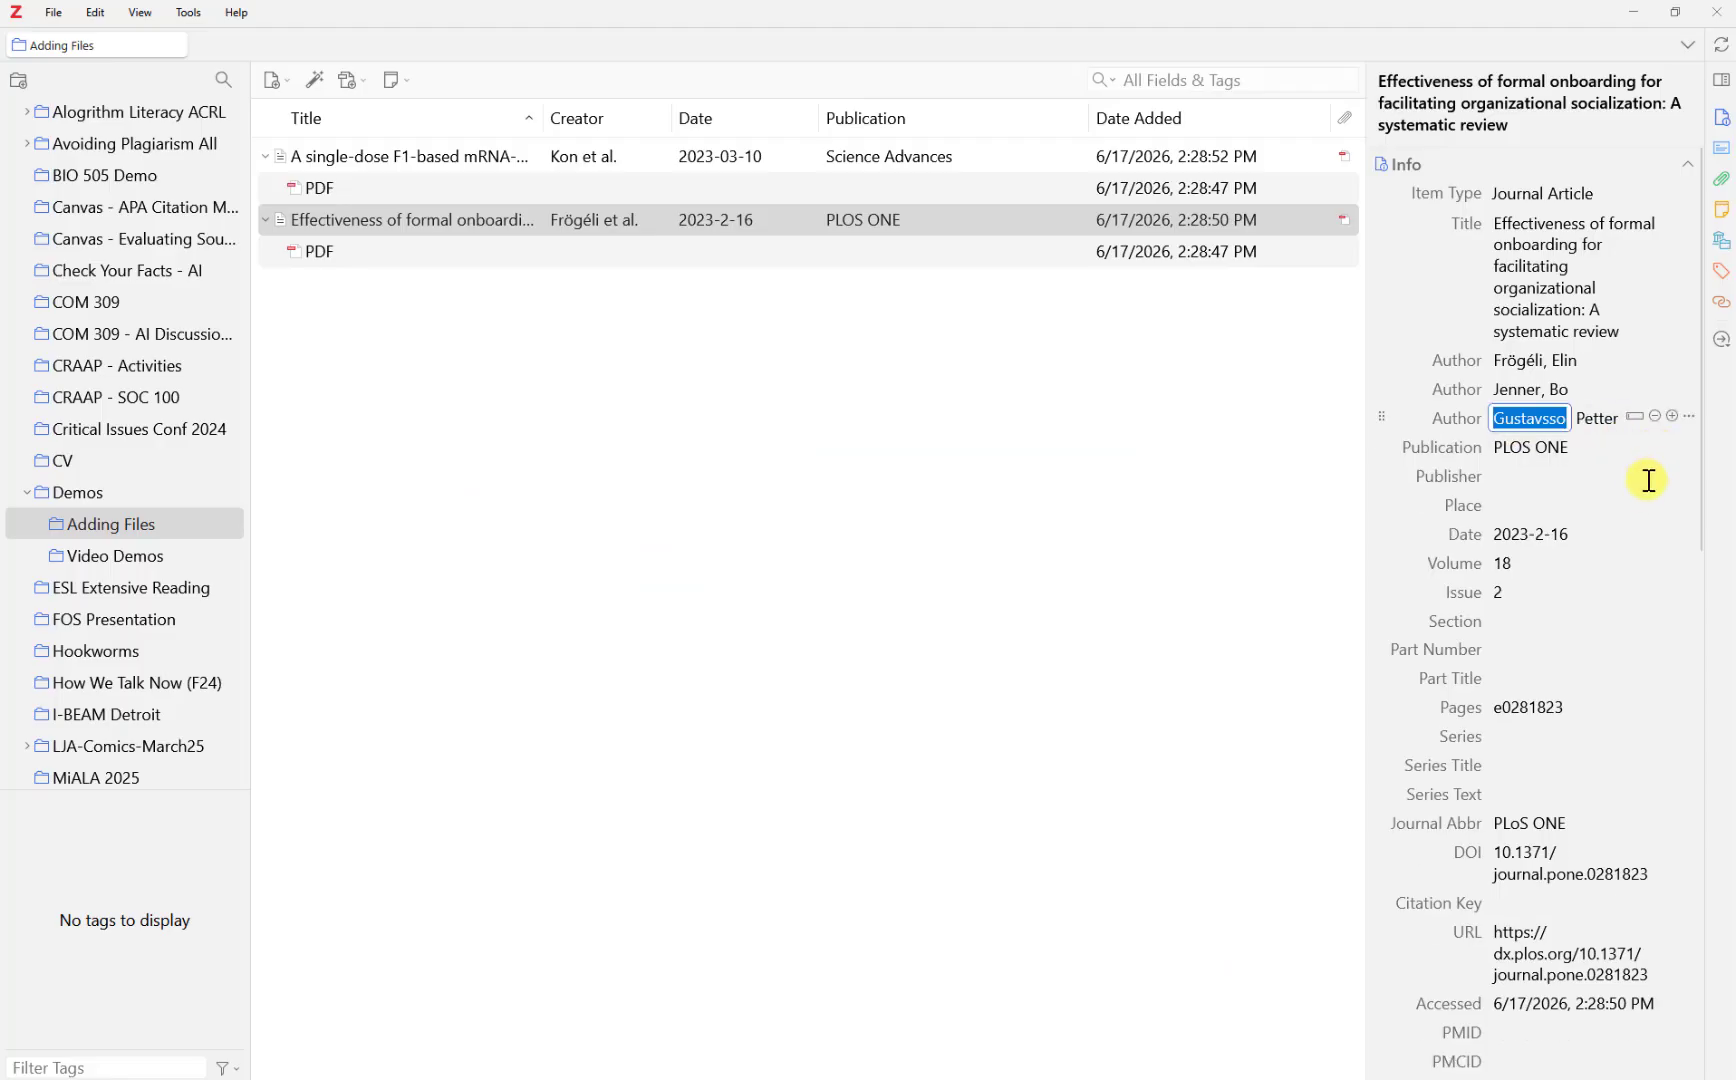
pyautogui.click(1268, 577)
# Review the rest of the onboarding article's metadata and attachment, and collapse both article entries
pyautogui.scroll(-6, 1527, 472)
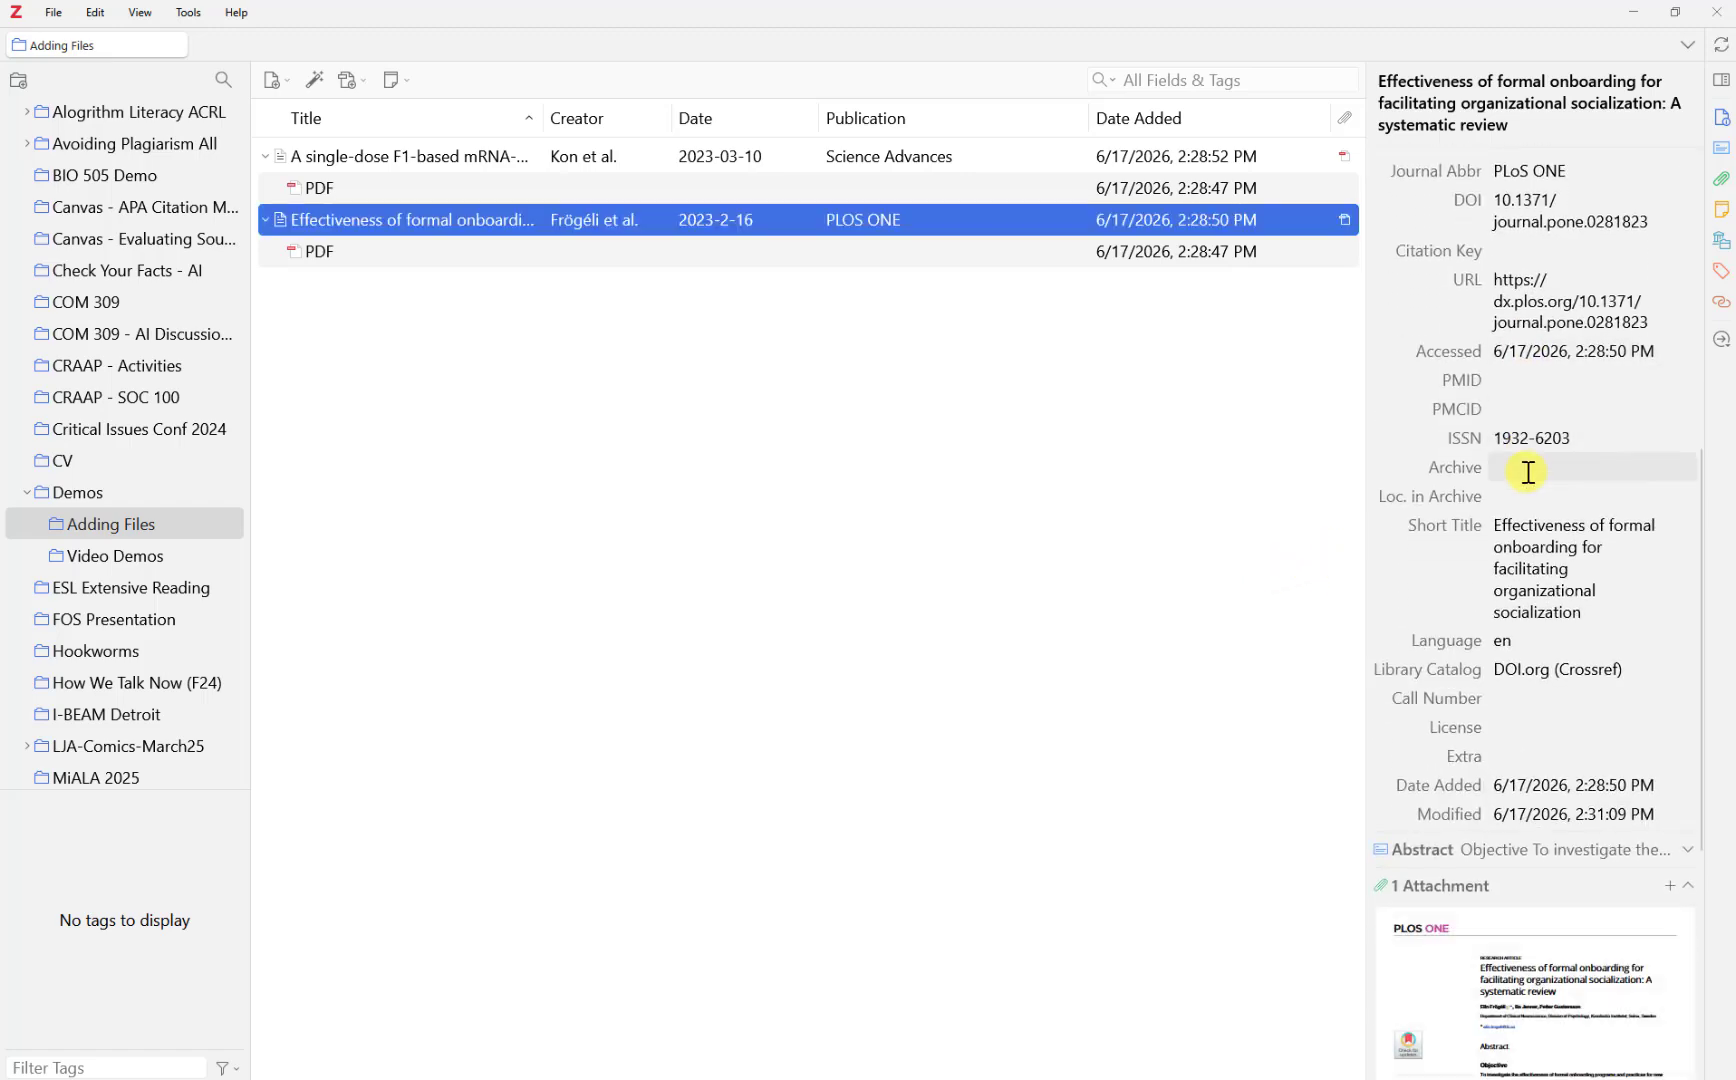
pyautogui.scroll(-3, 1528, 472)
pyautogui.scroll(-5, 1534, 495)
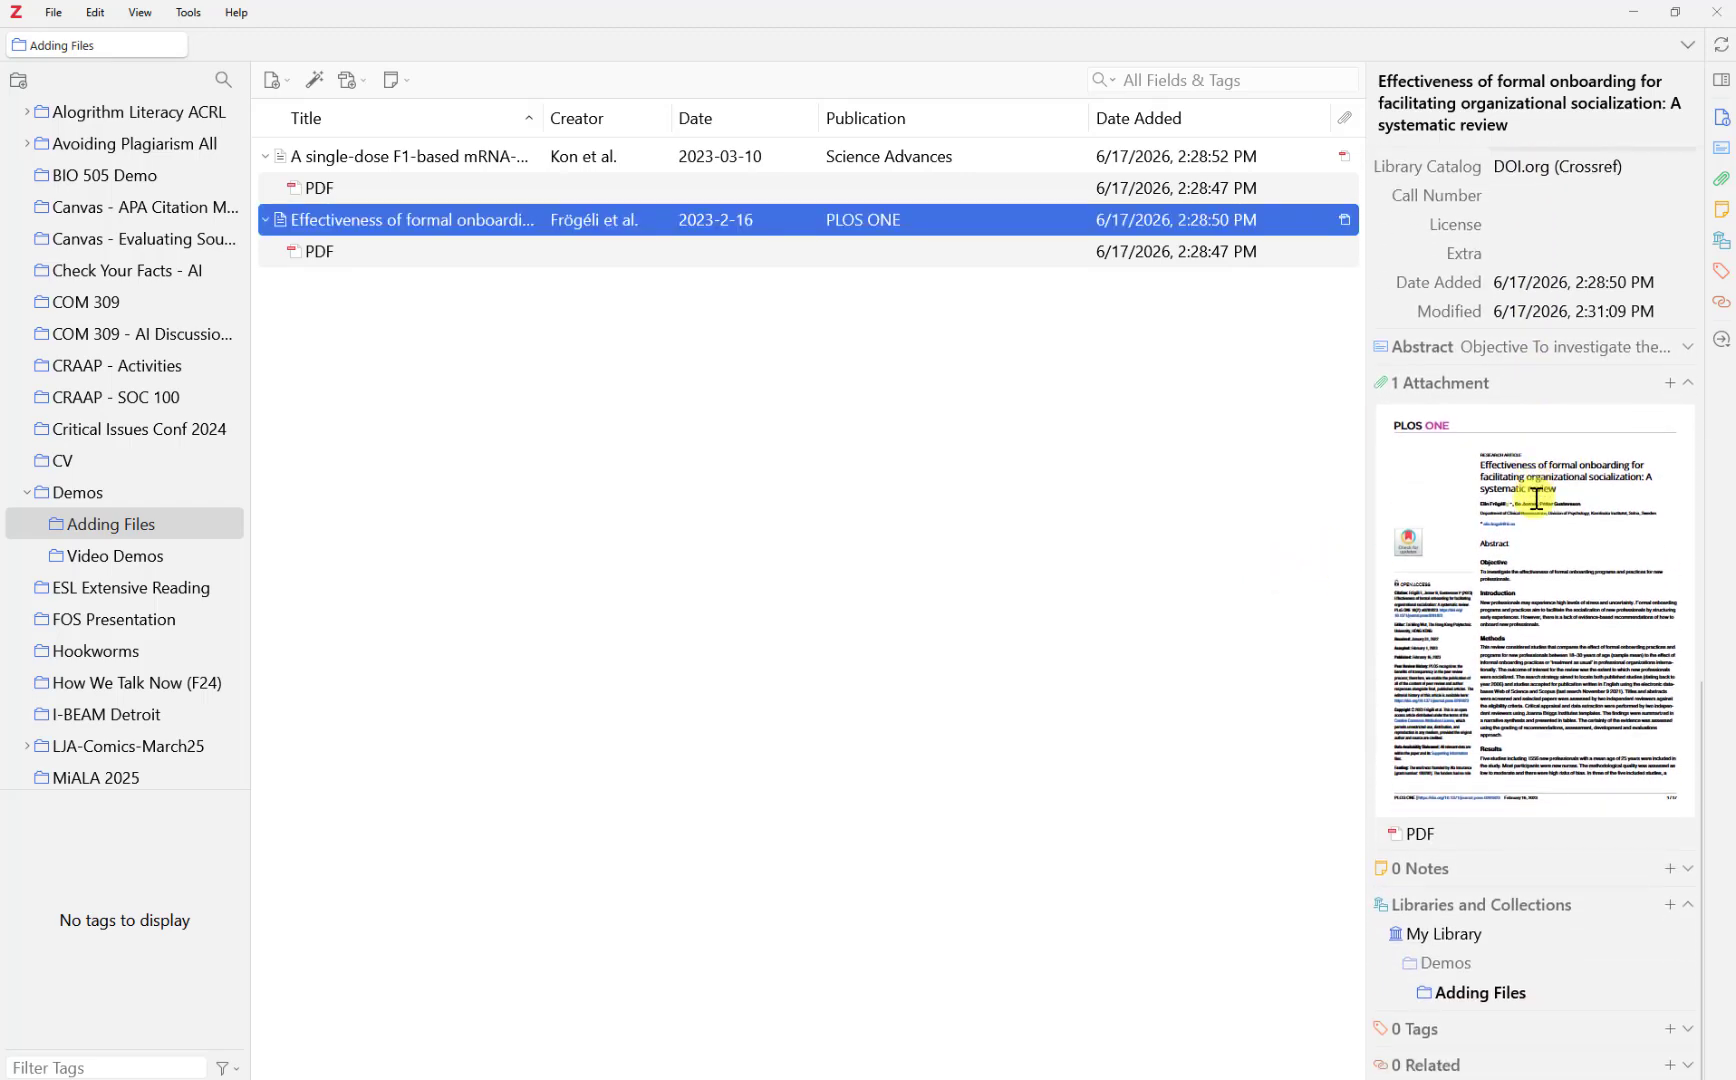
pyautogui.click(266, 221)
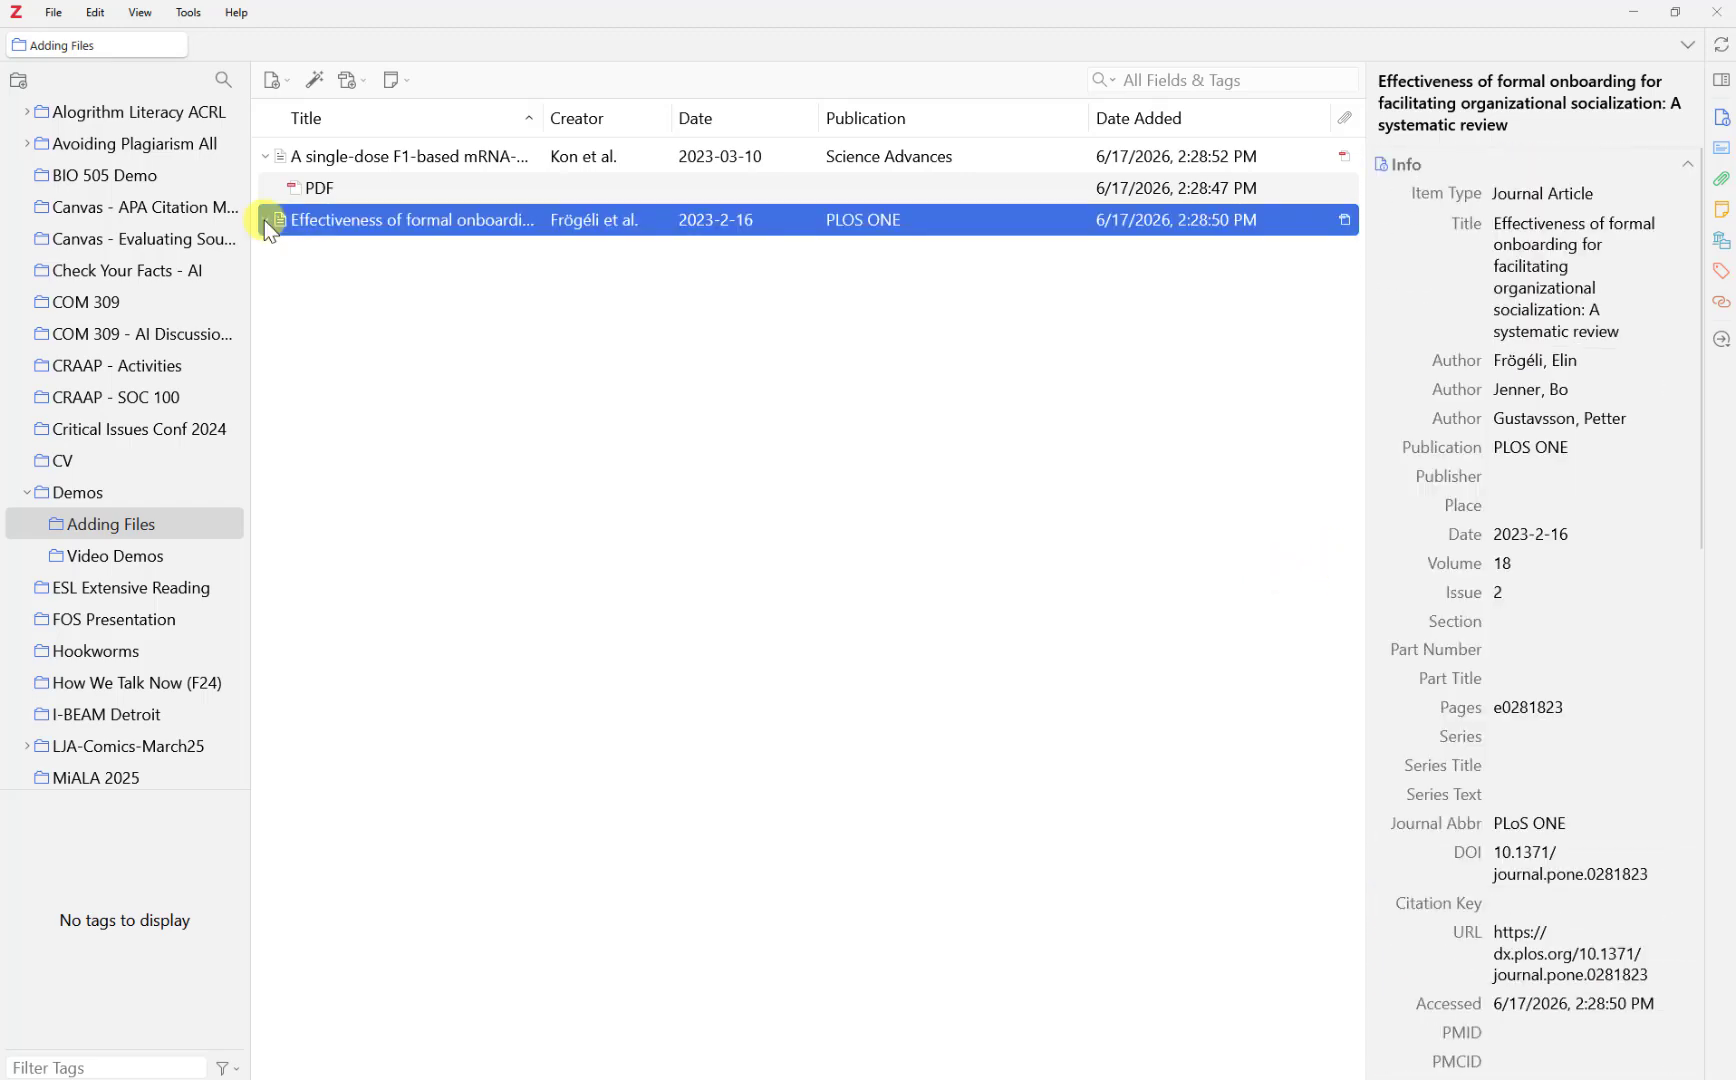
pyautogui.click(267, 157)
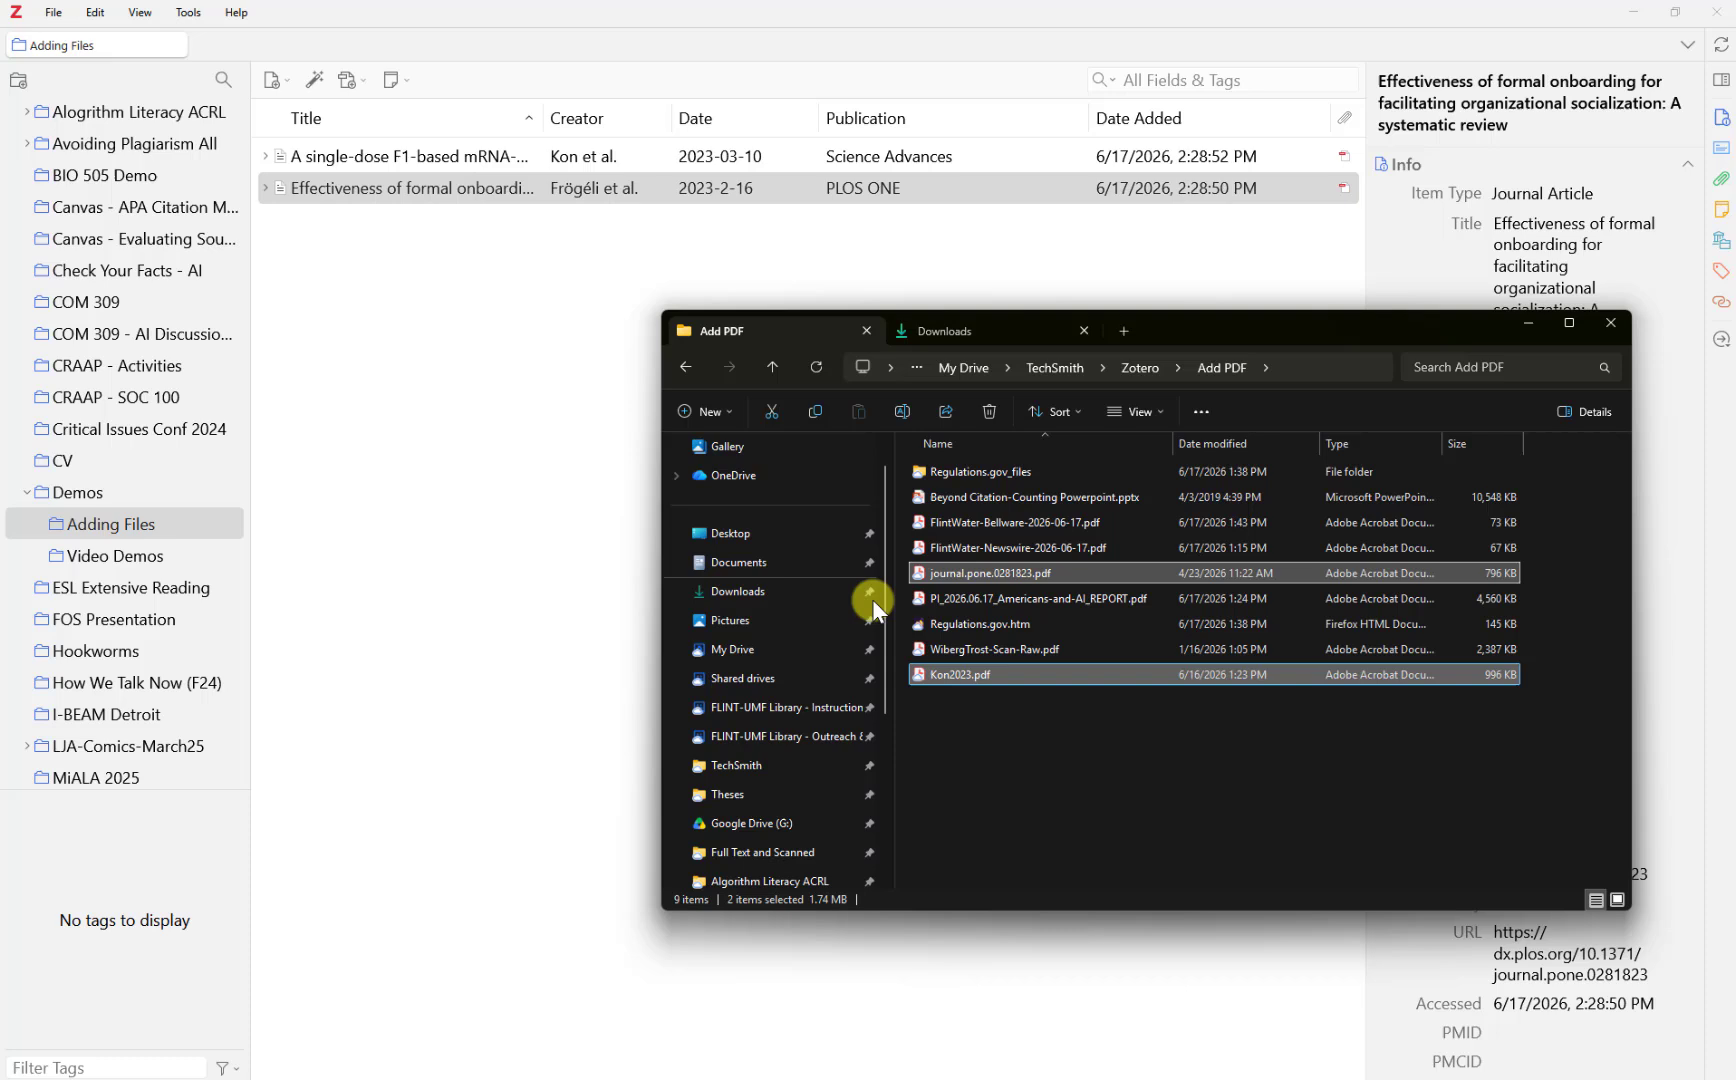
# Add FlintWater-Bellware-2026-06-17.pdf from the Add PDF folder to the Adding Files collection and minimize the file window
pyautogui.click(991, 735)
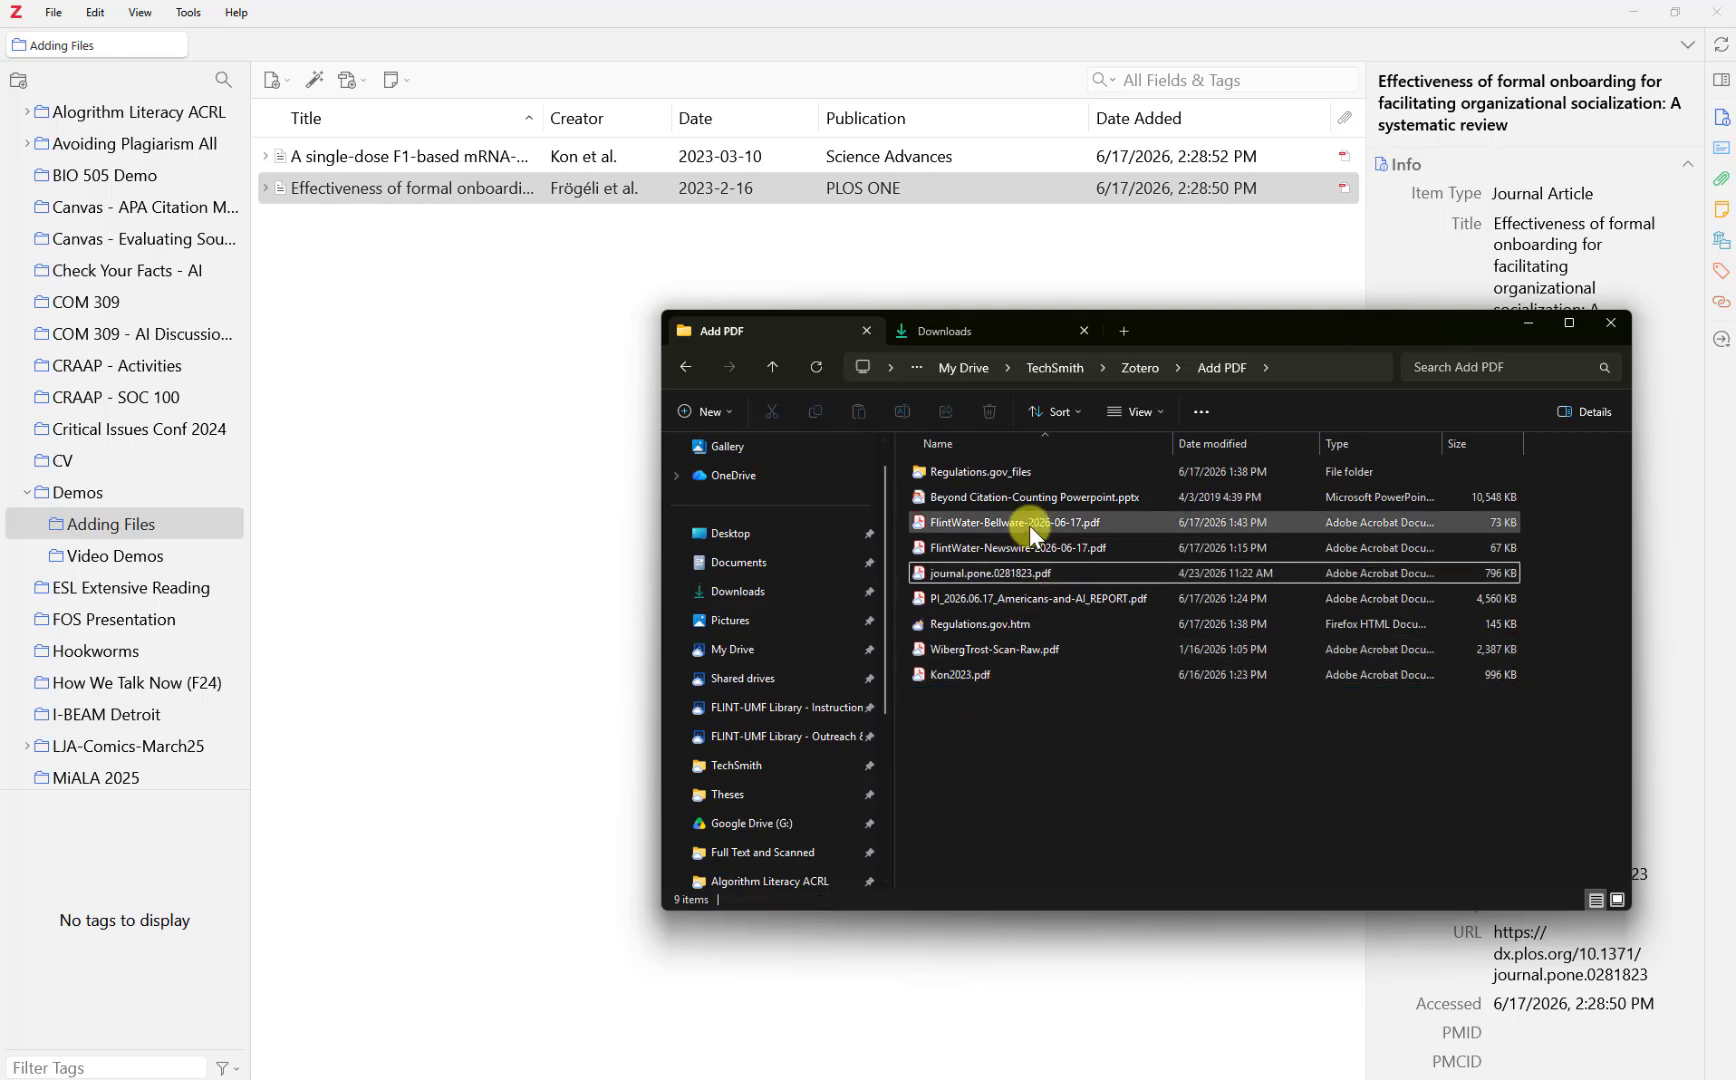
pyautogui.moveTo(1029, 525); pyautogui.dragTo(505, 406)
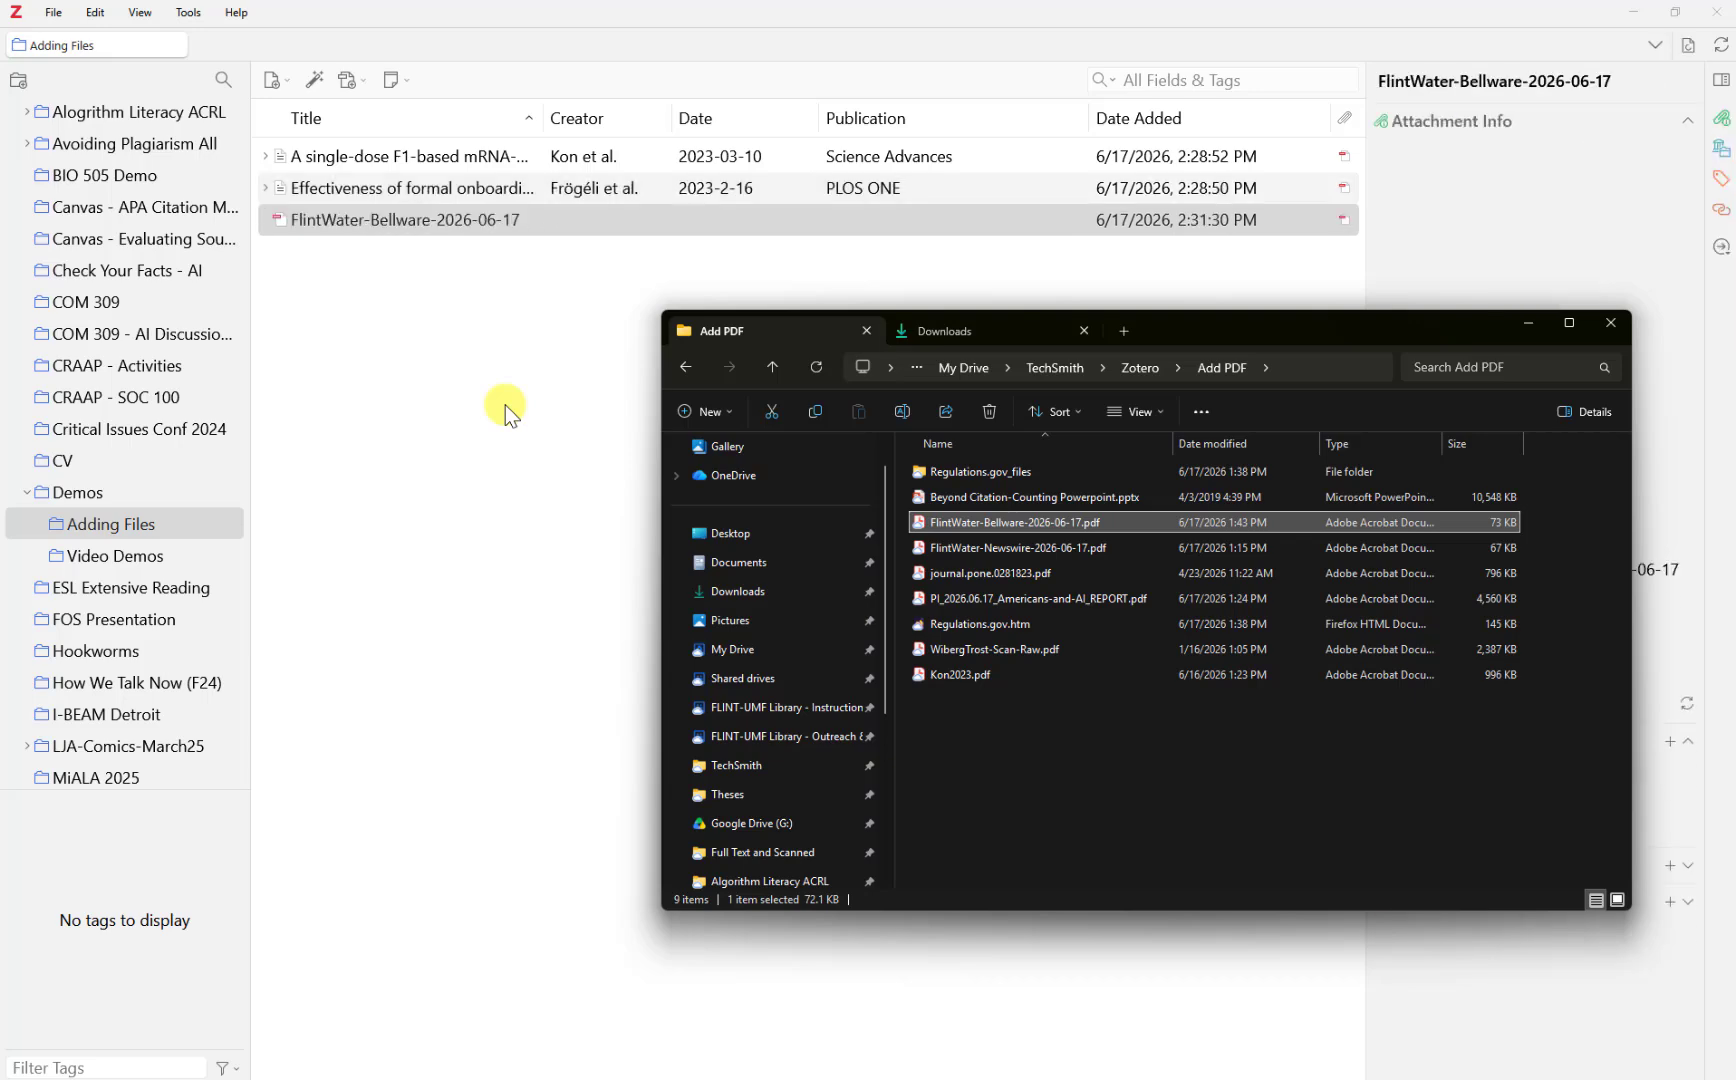
pyautogui.click(1529, 324)
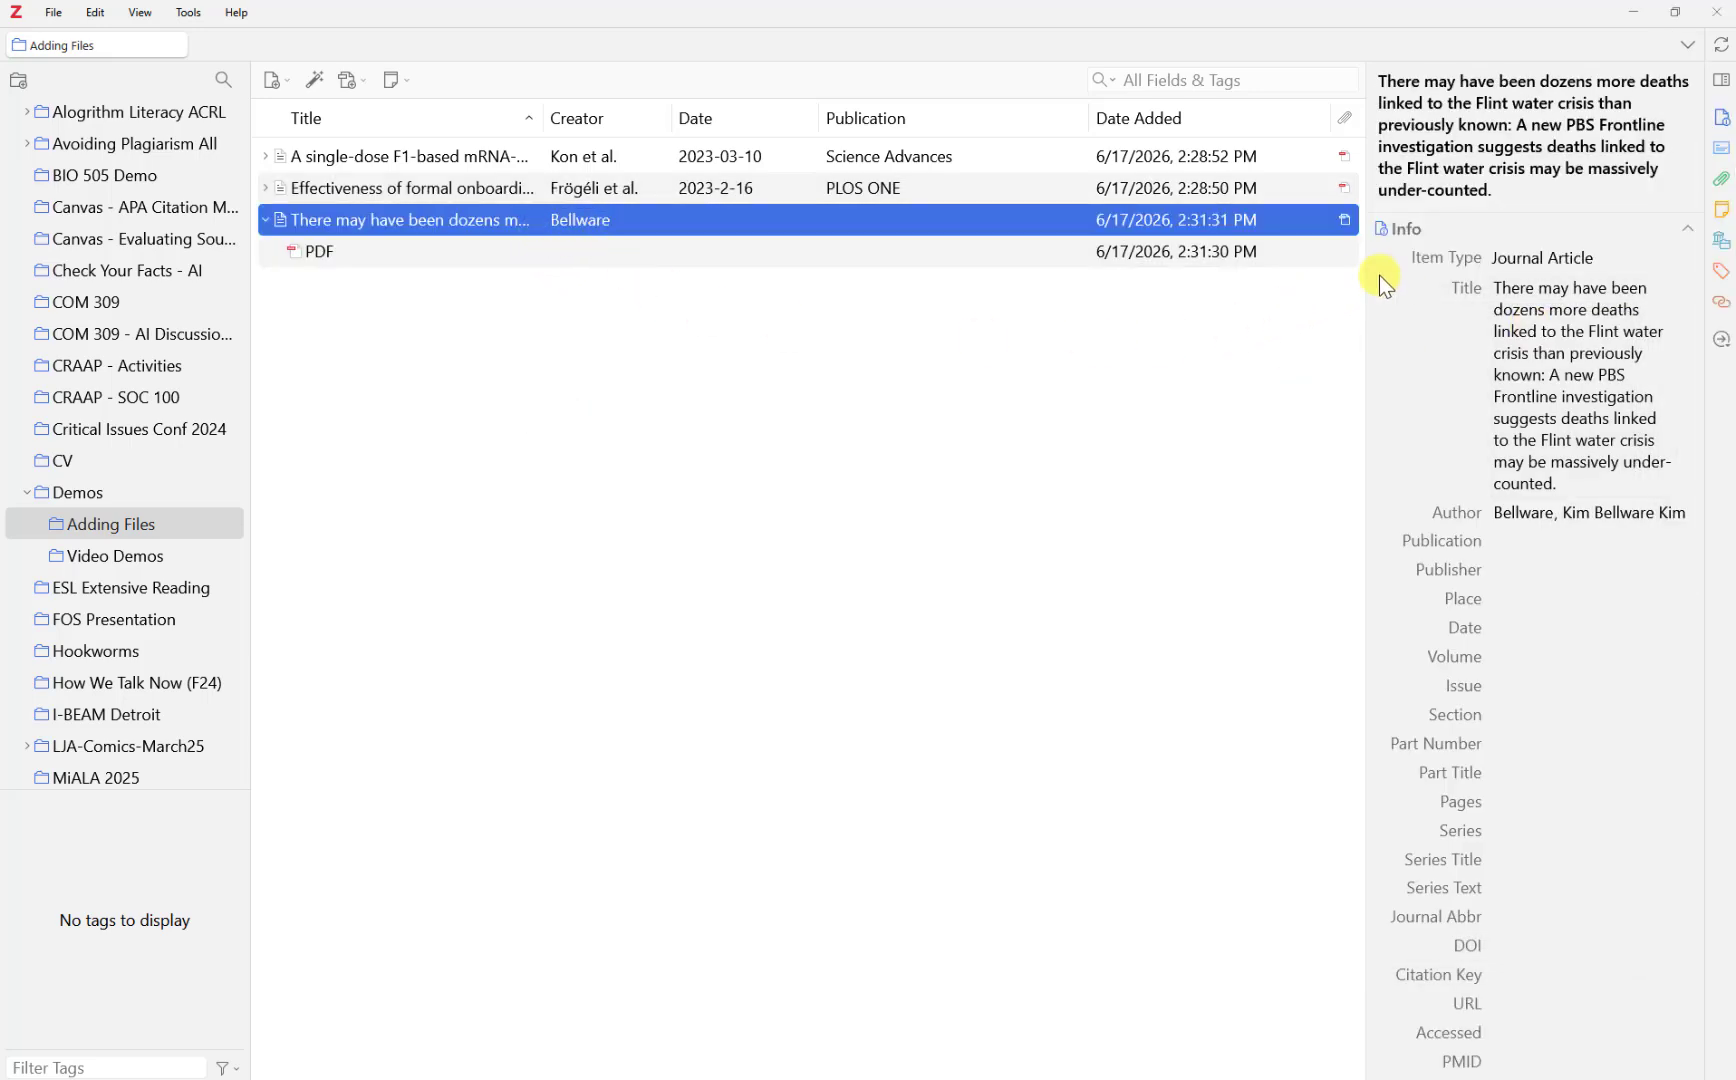
# Change the item type of the Flint water crisis entry to Newspaper Article
pyautogui.click(1651, 262)
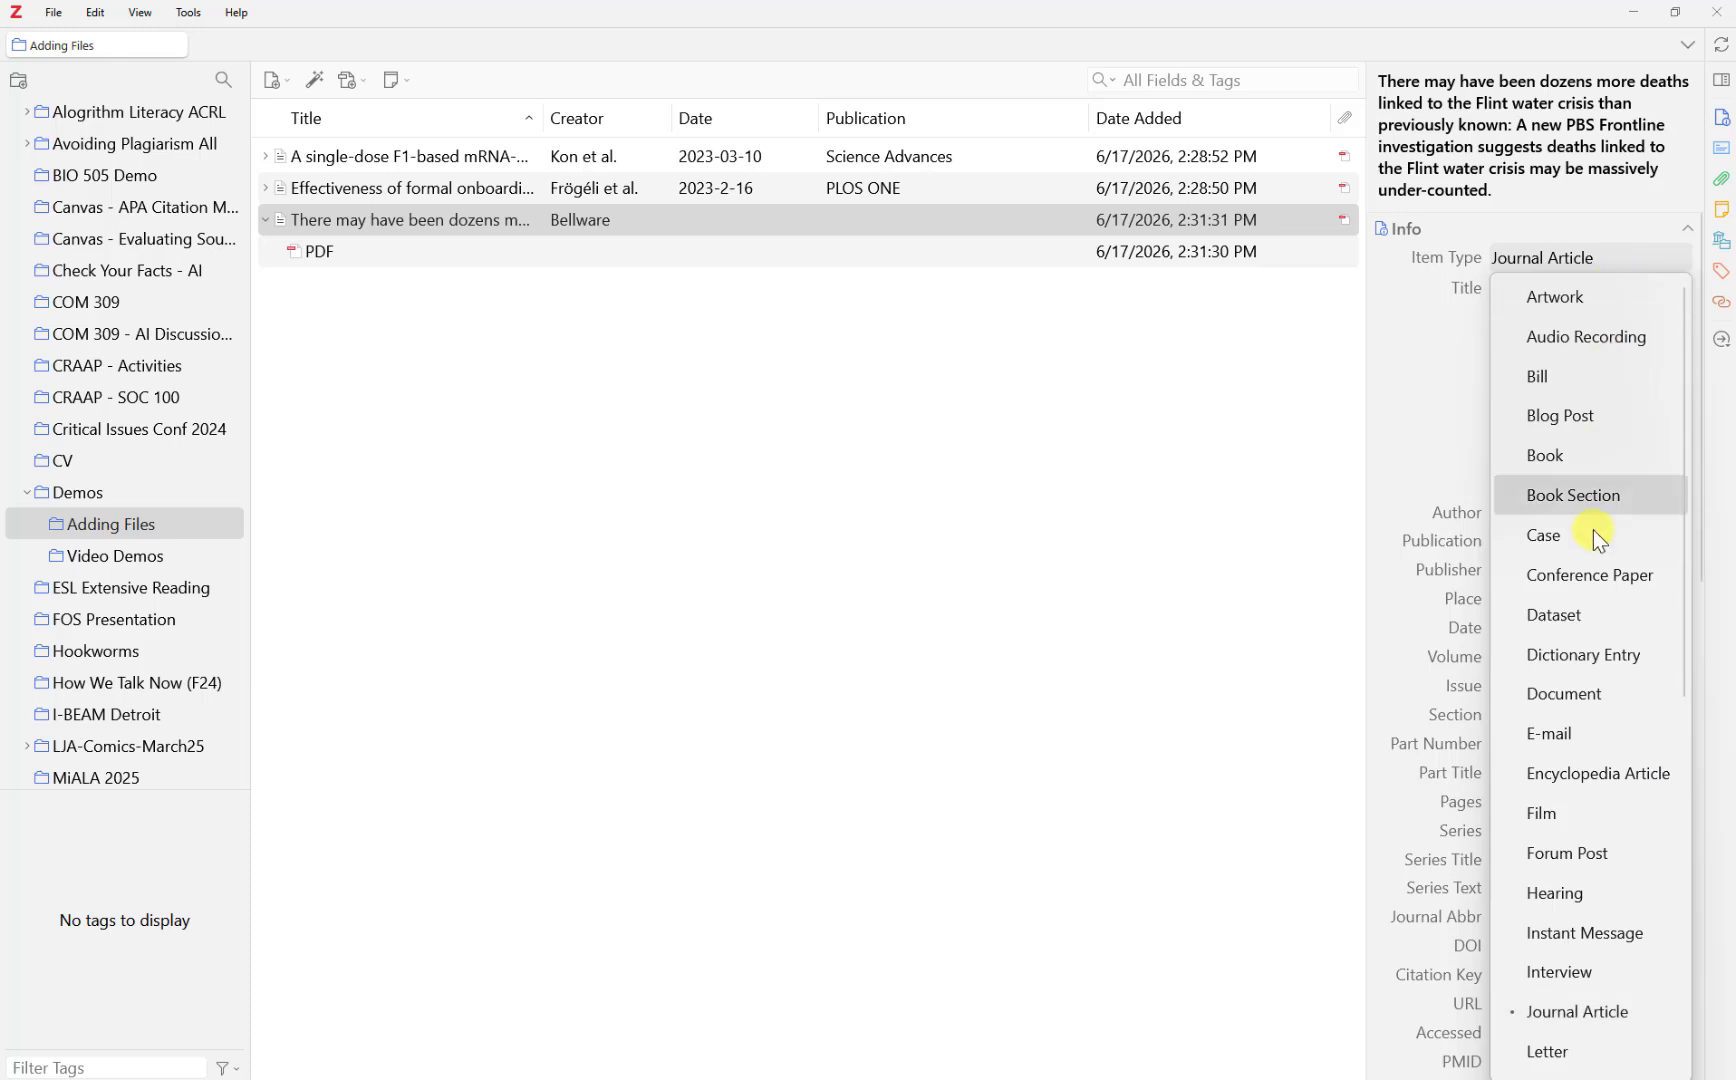
pyautogui.scroll(-6, 1594, 530)
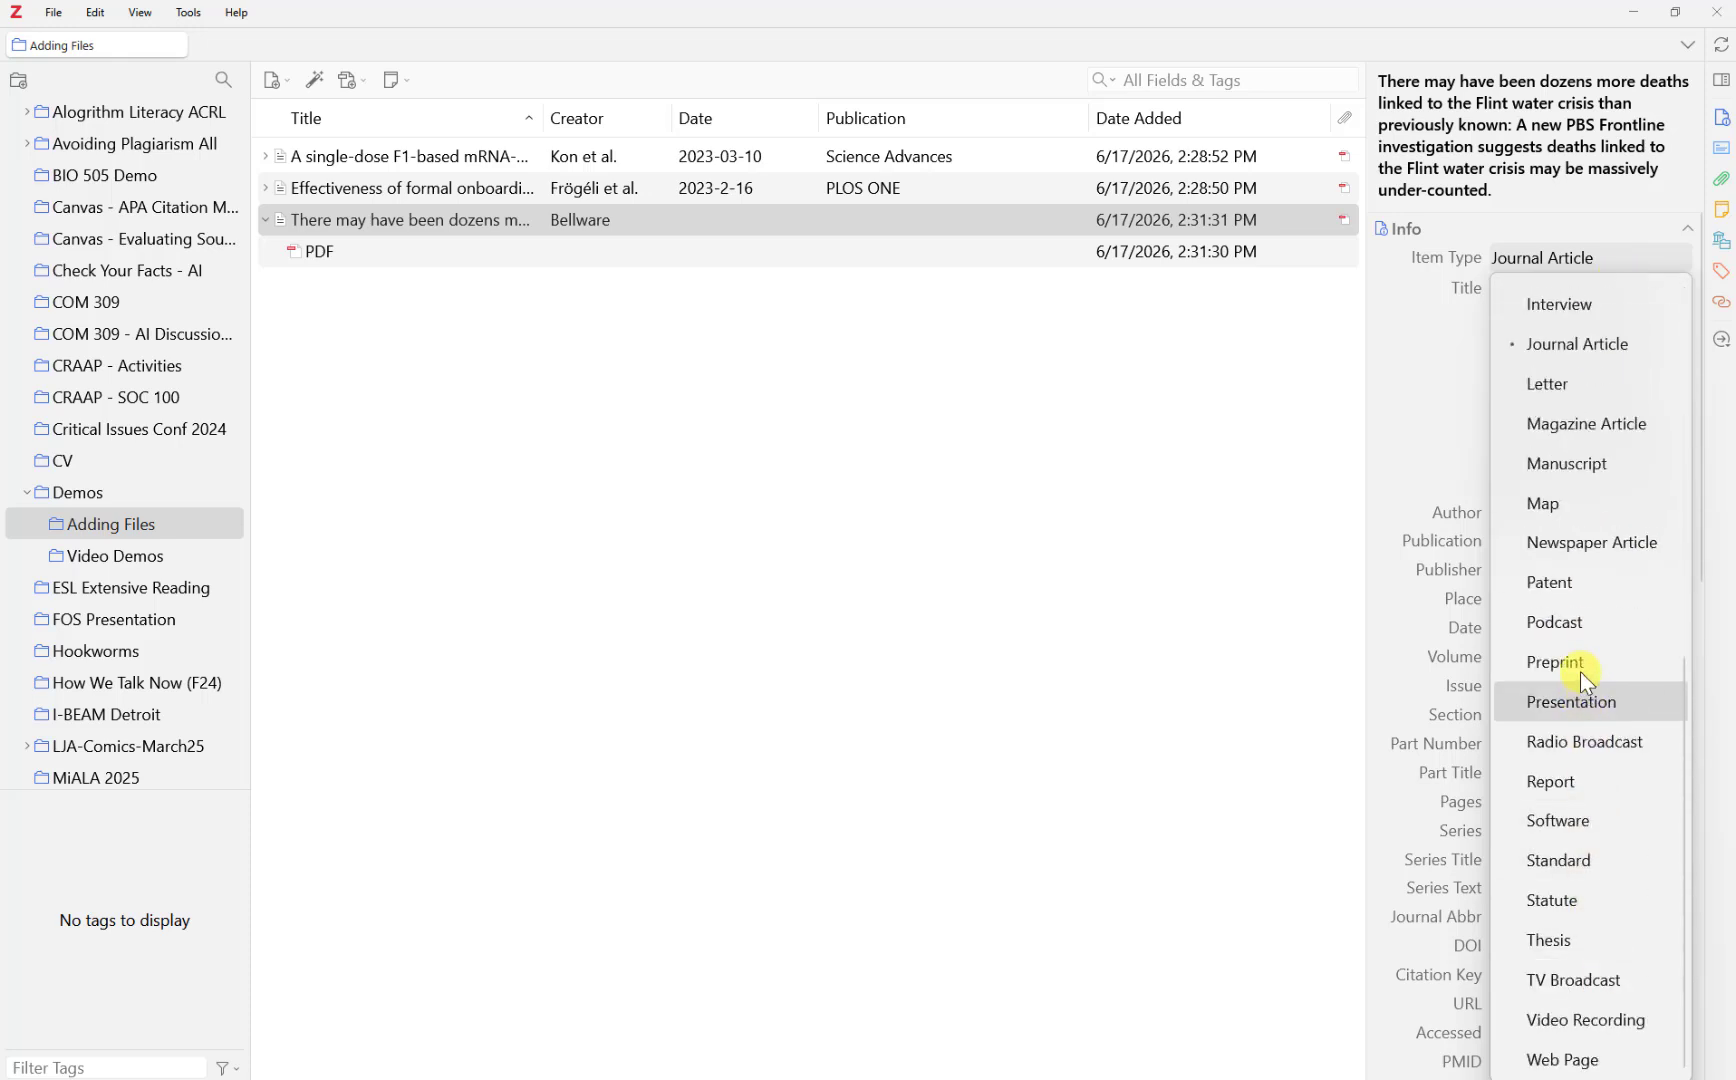
pyautogui.click(1593, 544)
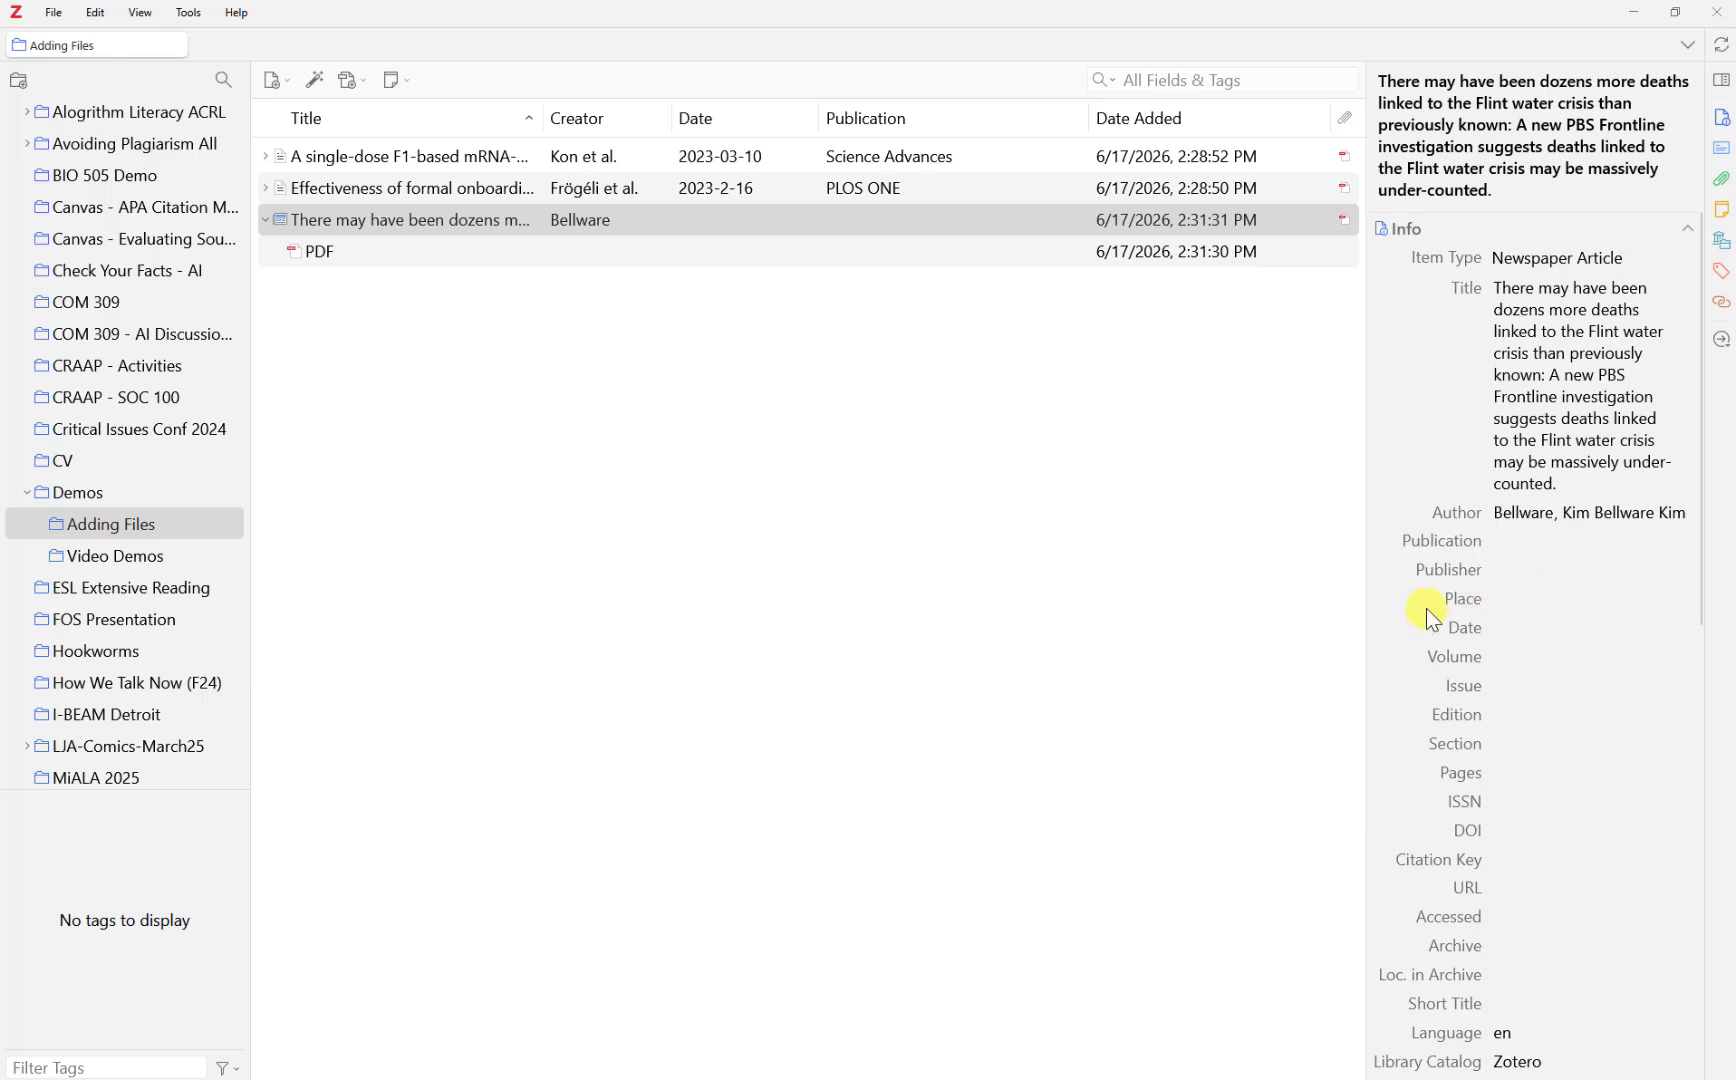
# Correct the Flint water crisis article's author by replacing the duplicated first-name entry with only the given name
pyautogui.click(1570, 512)
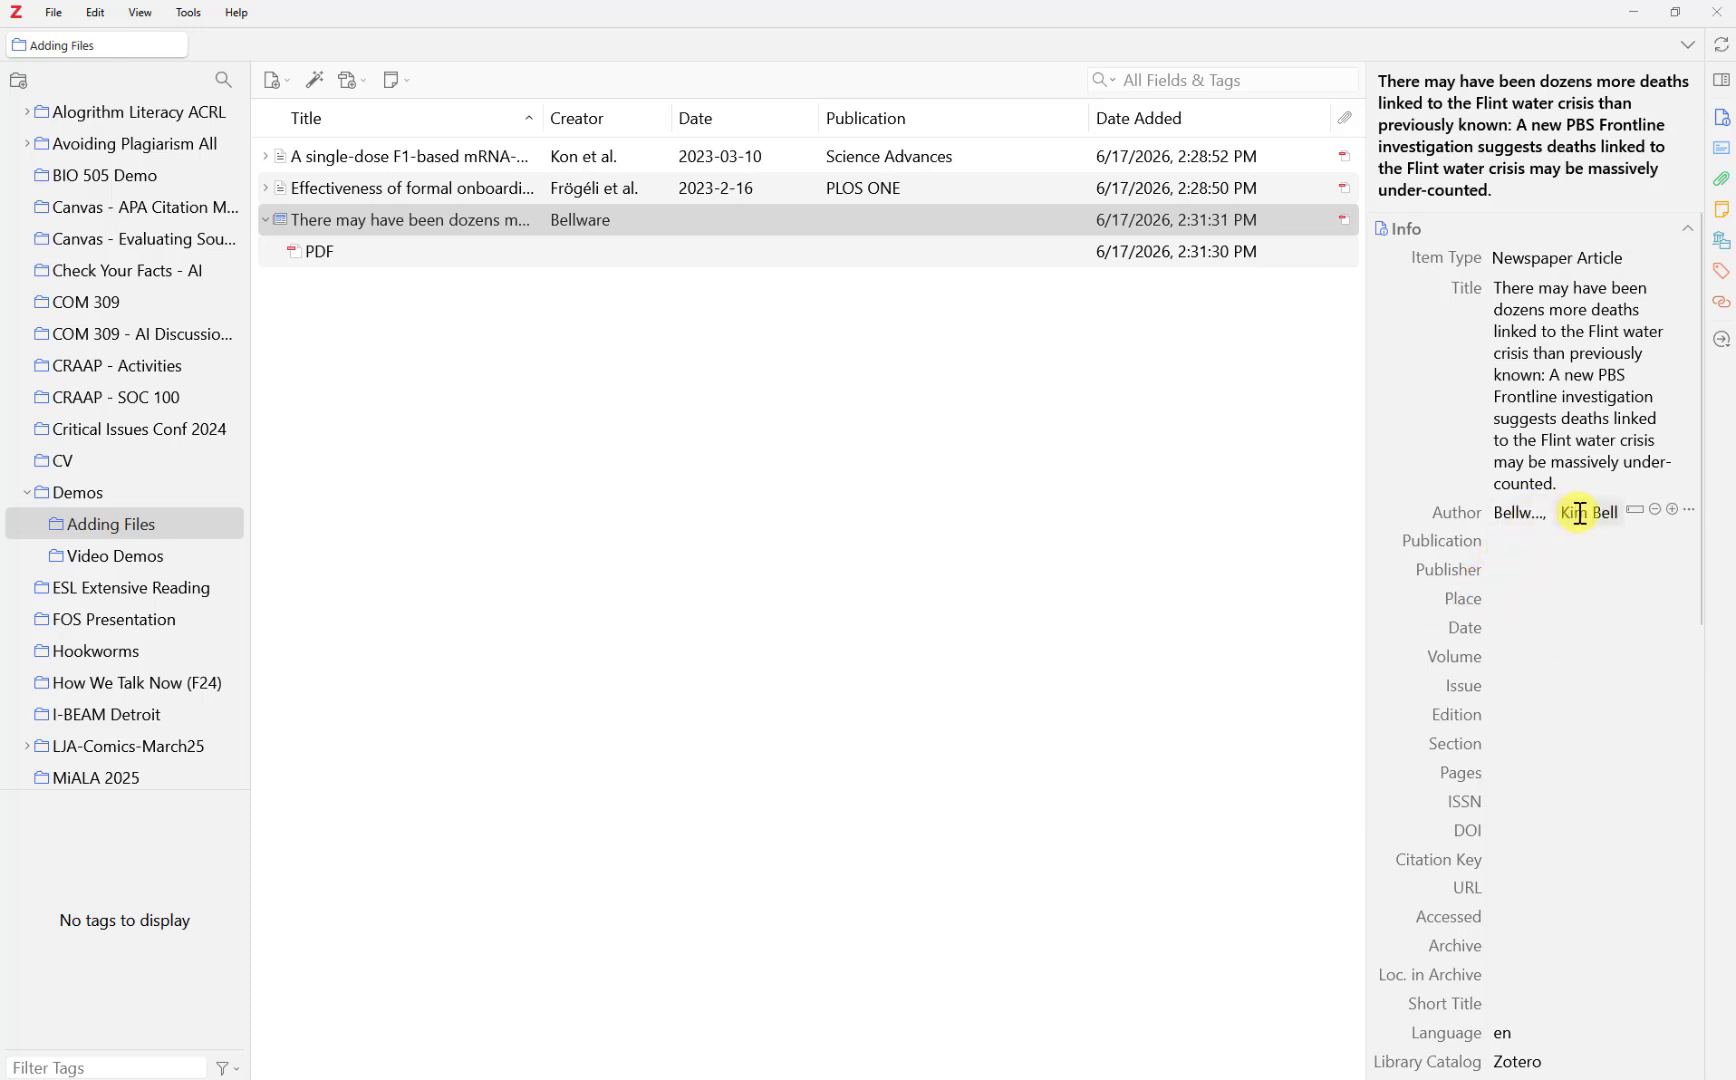
pyautogui.moveTo(1588, 512); pyautogui.dragTo(1669, 506)
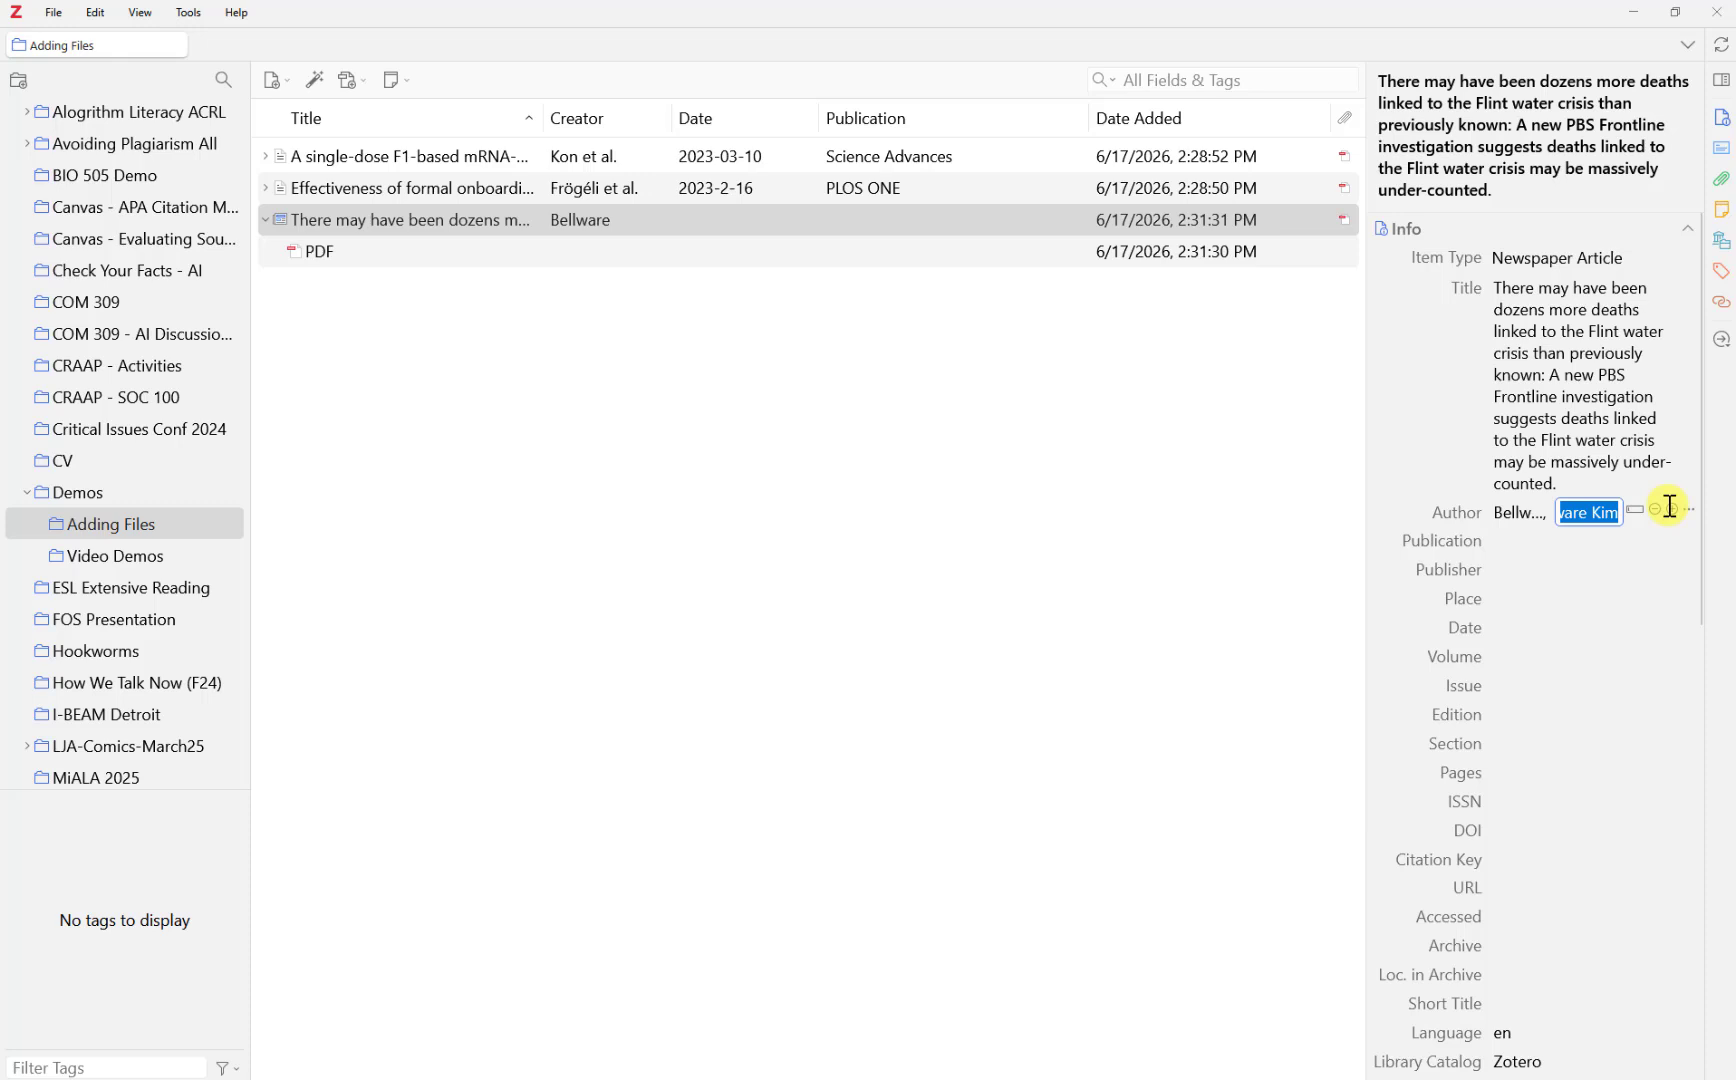
pyautogui.write('Kim')
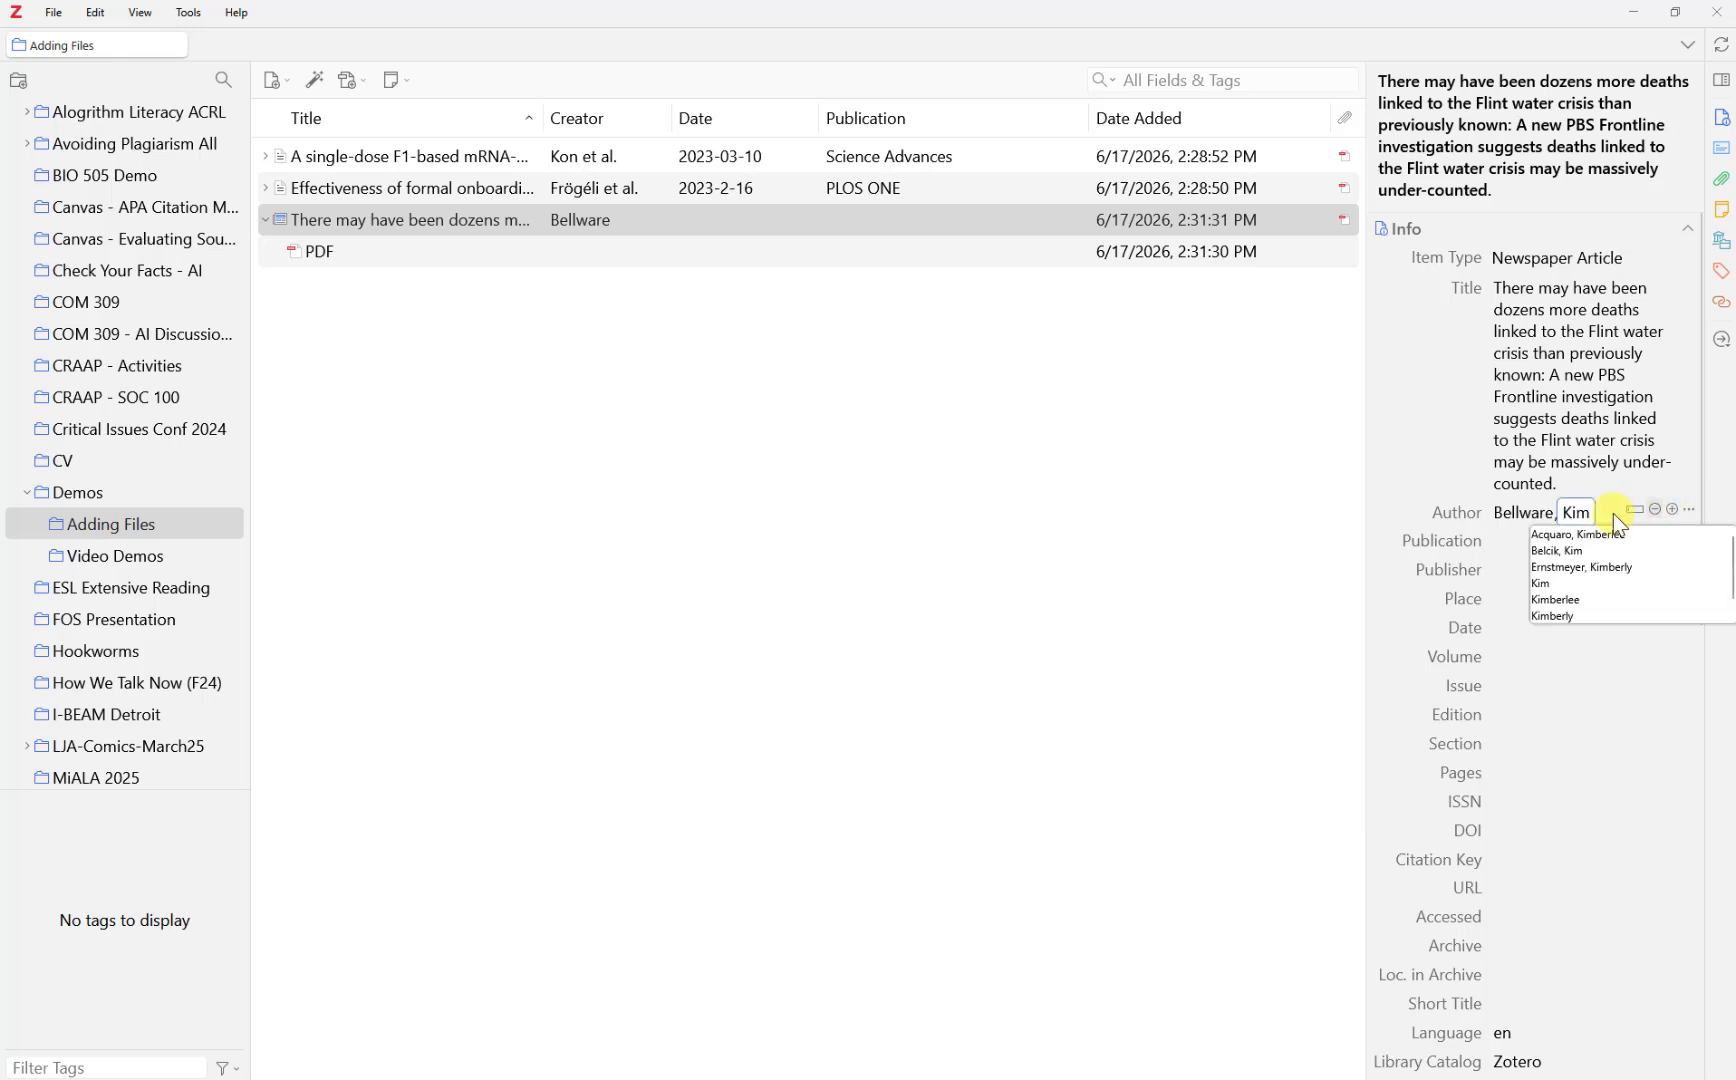
pyautogui.click(1432, 621)
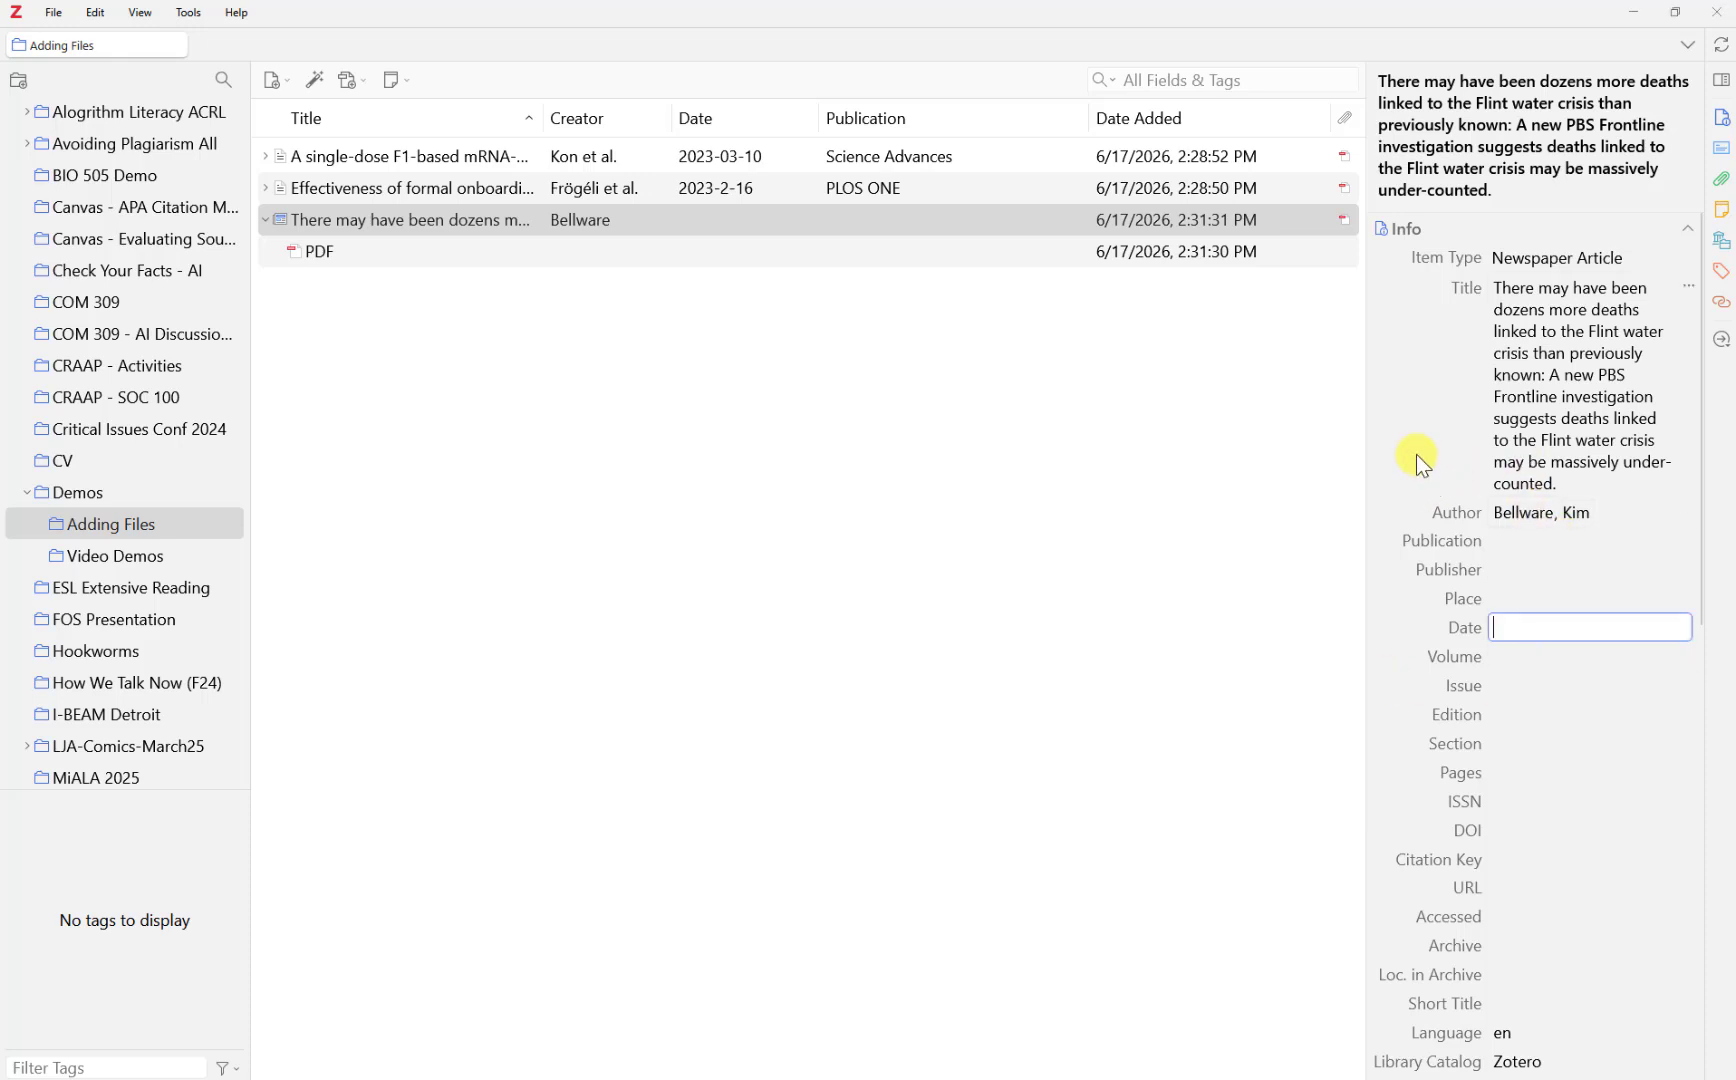
# Copy the publication title "The Washington Post" from the Bellware PDF's details in Acrobat into the Zotero entry's Publication field
pyautogui.hotkey('alt', 'Tab')
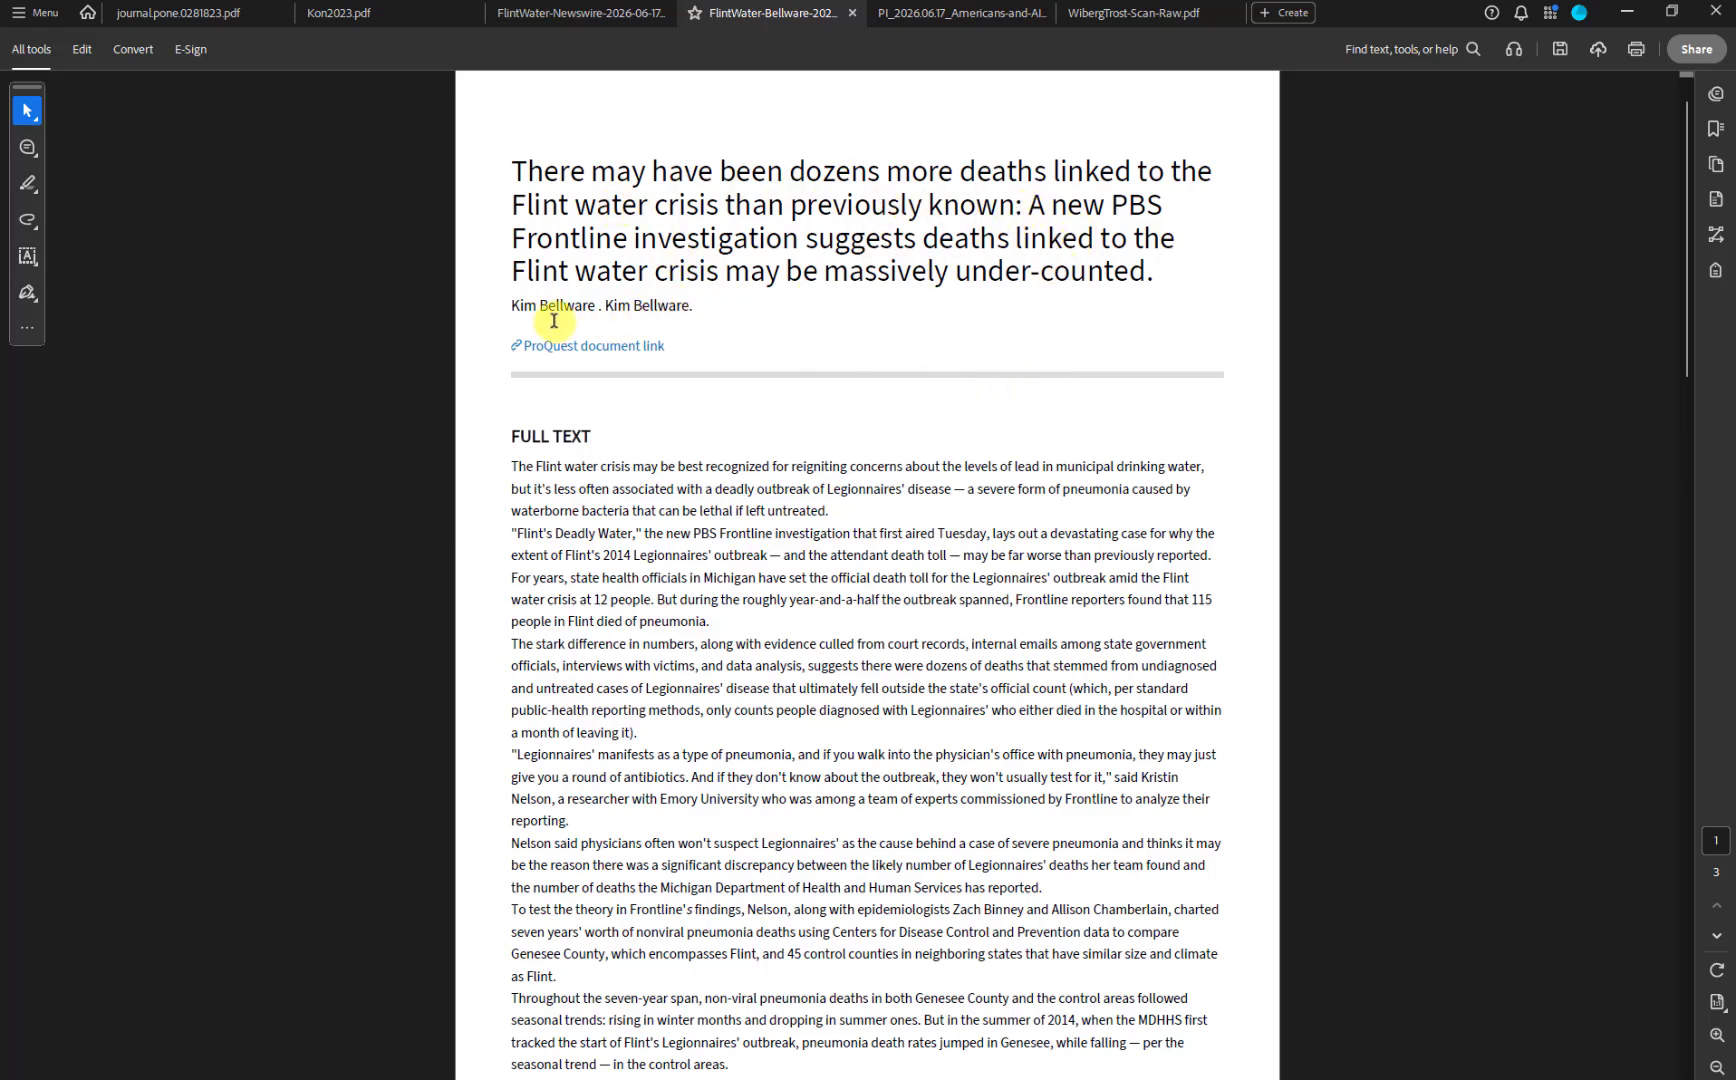
pyautogui.scroll(-1, 866, 356)
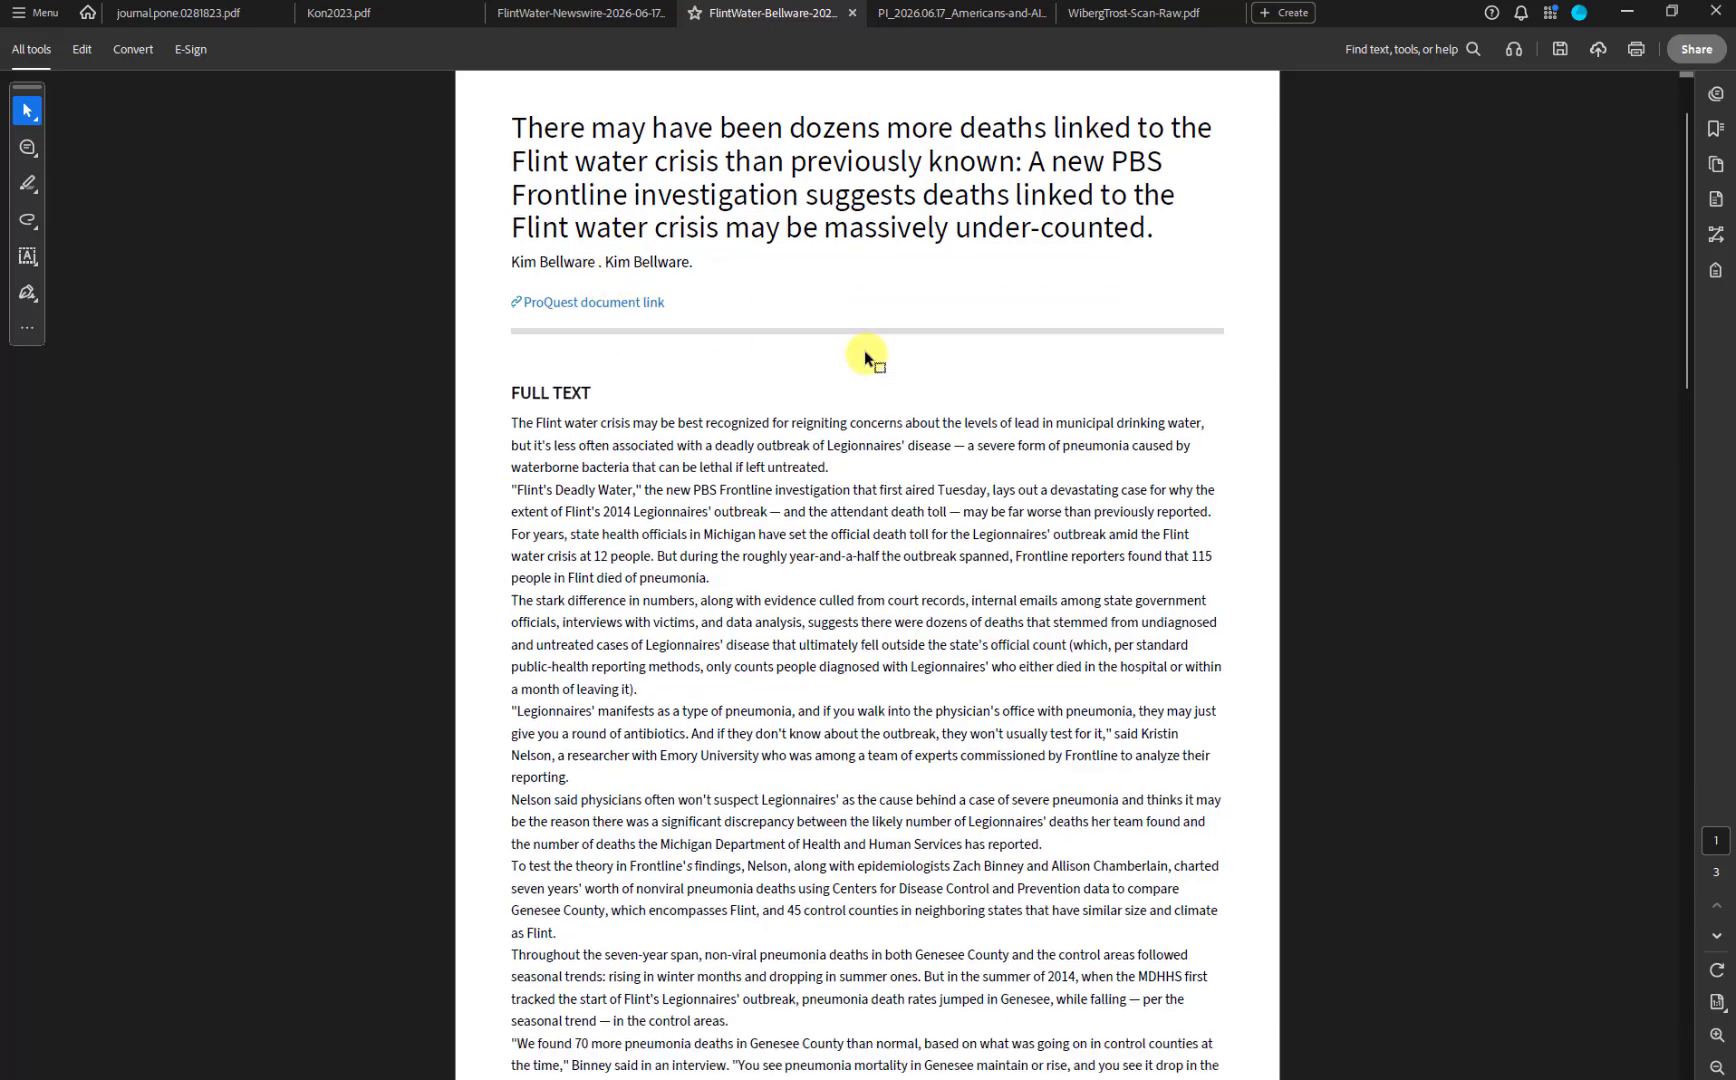
pyautogui.scroll(-20, 866, 356)
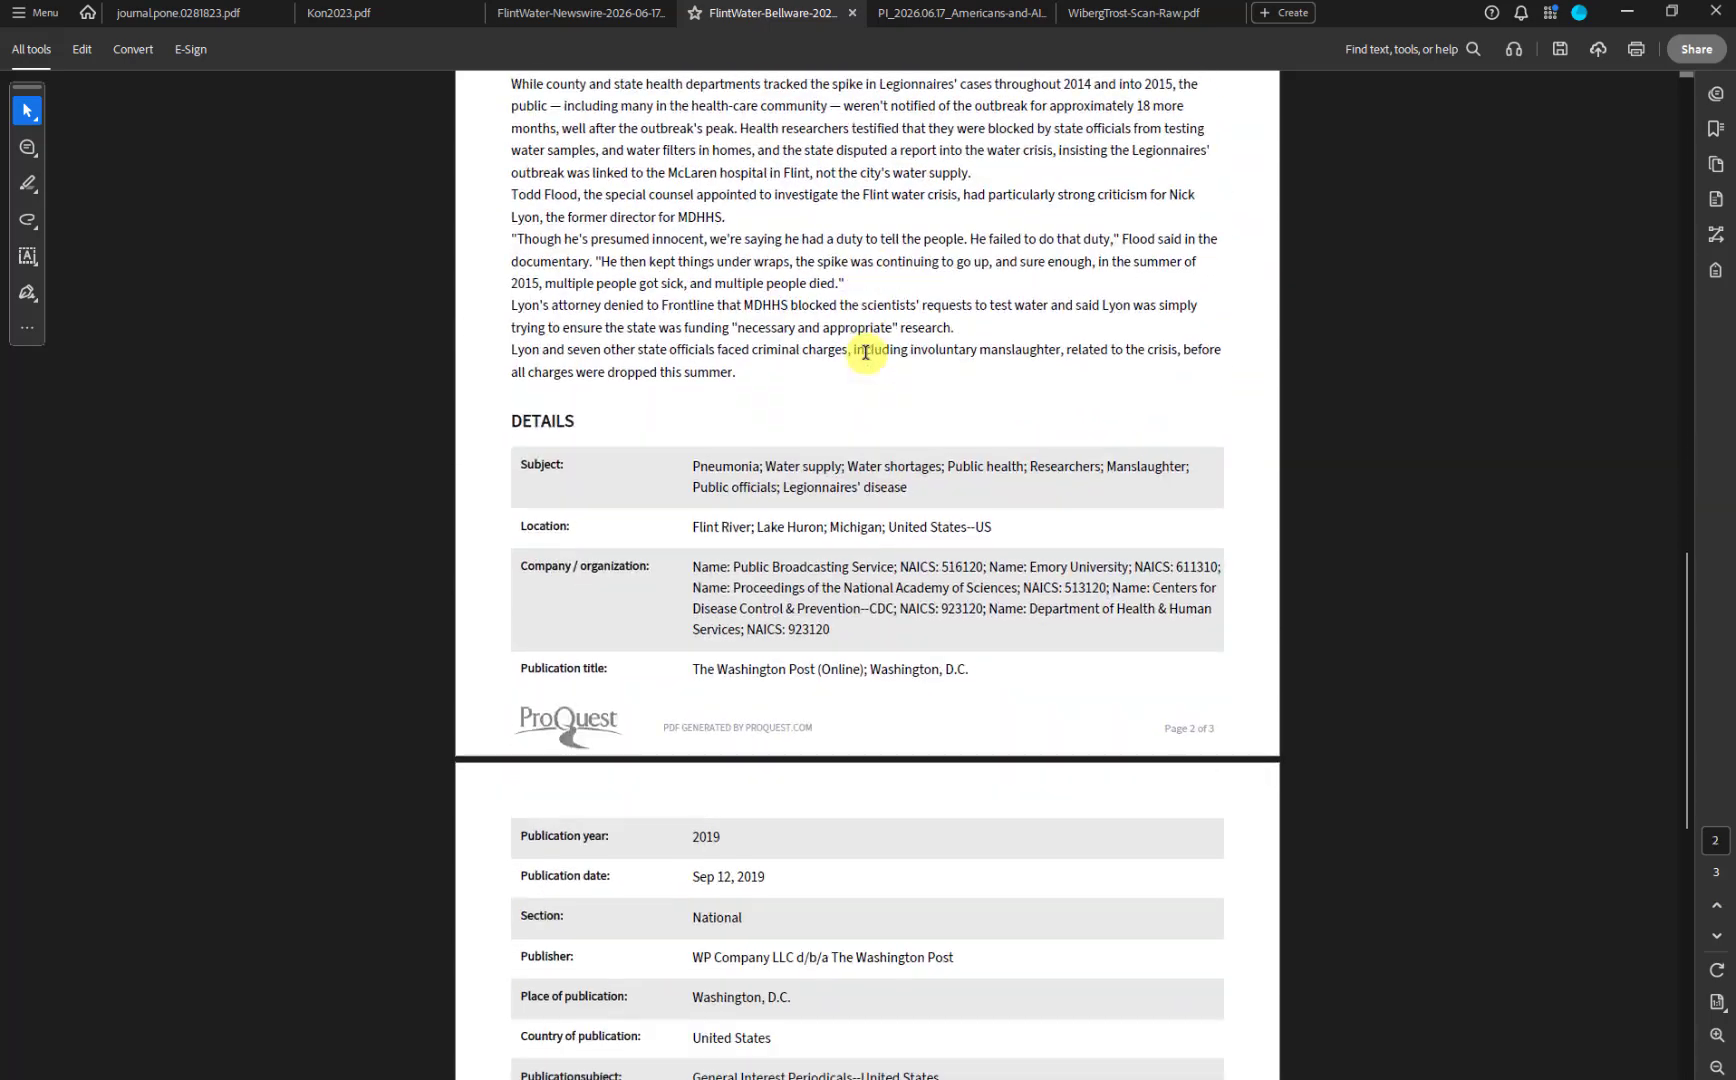
pyautogui.scroll(-7, 866, 352)
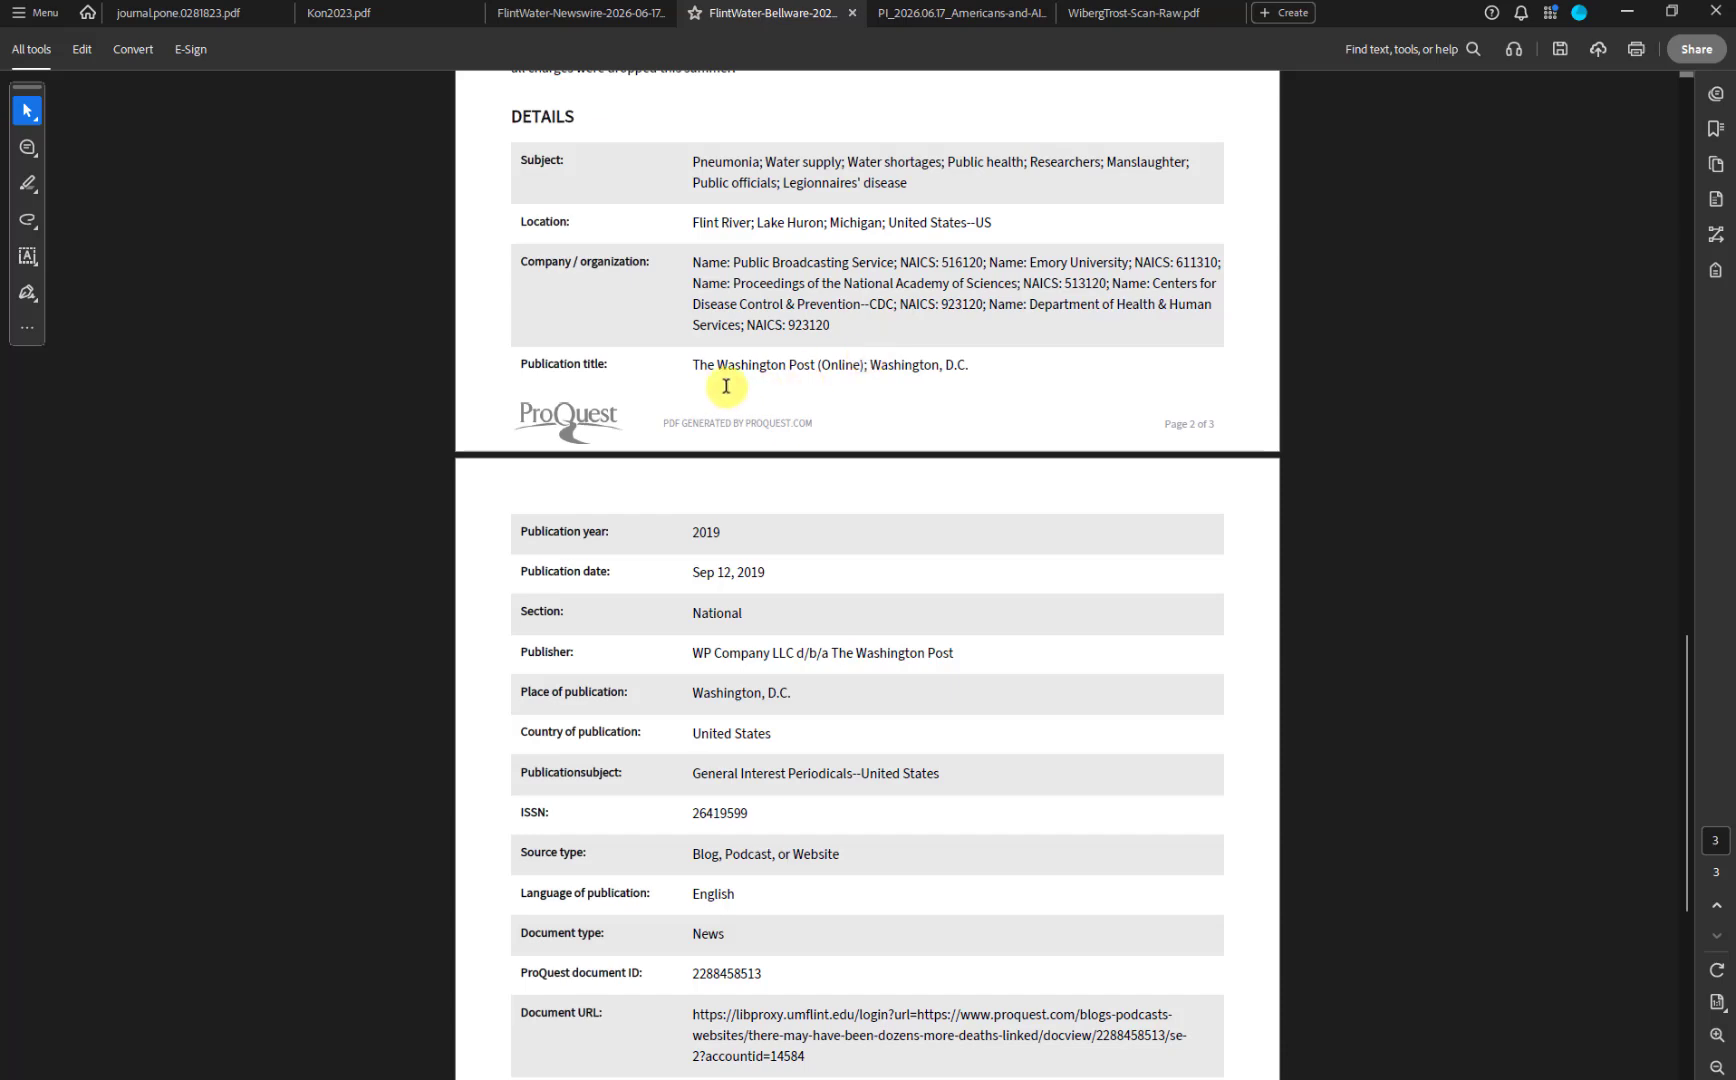
pyautogui.moveTo(692, 367); pyautogui.dragTo(815, 366)
pyautogui.hotkey('ctrl', 'c')
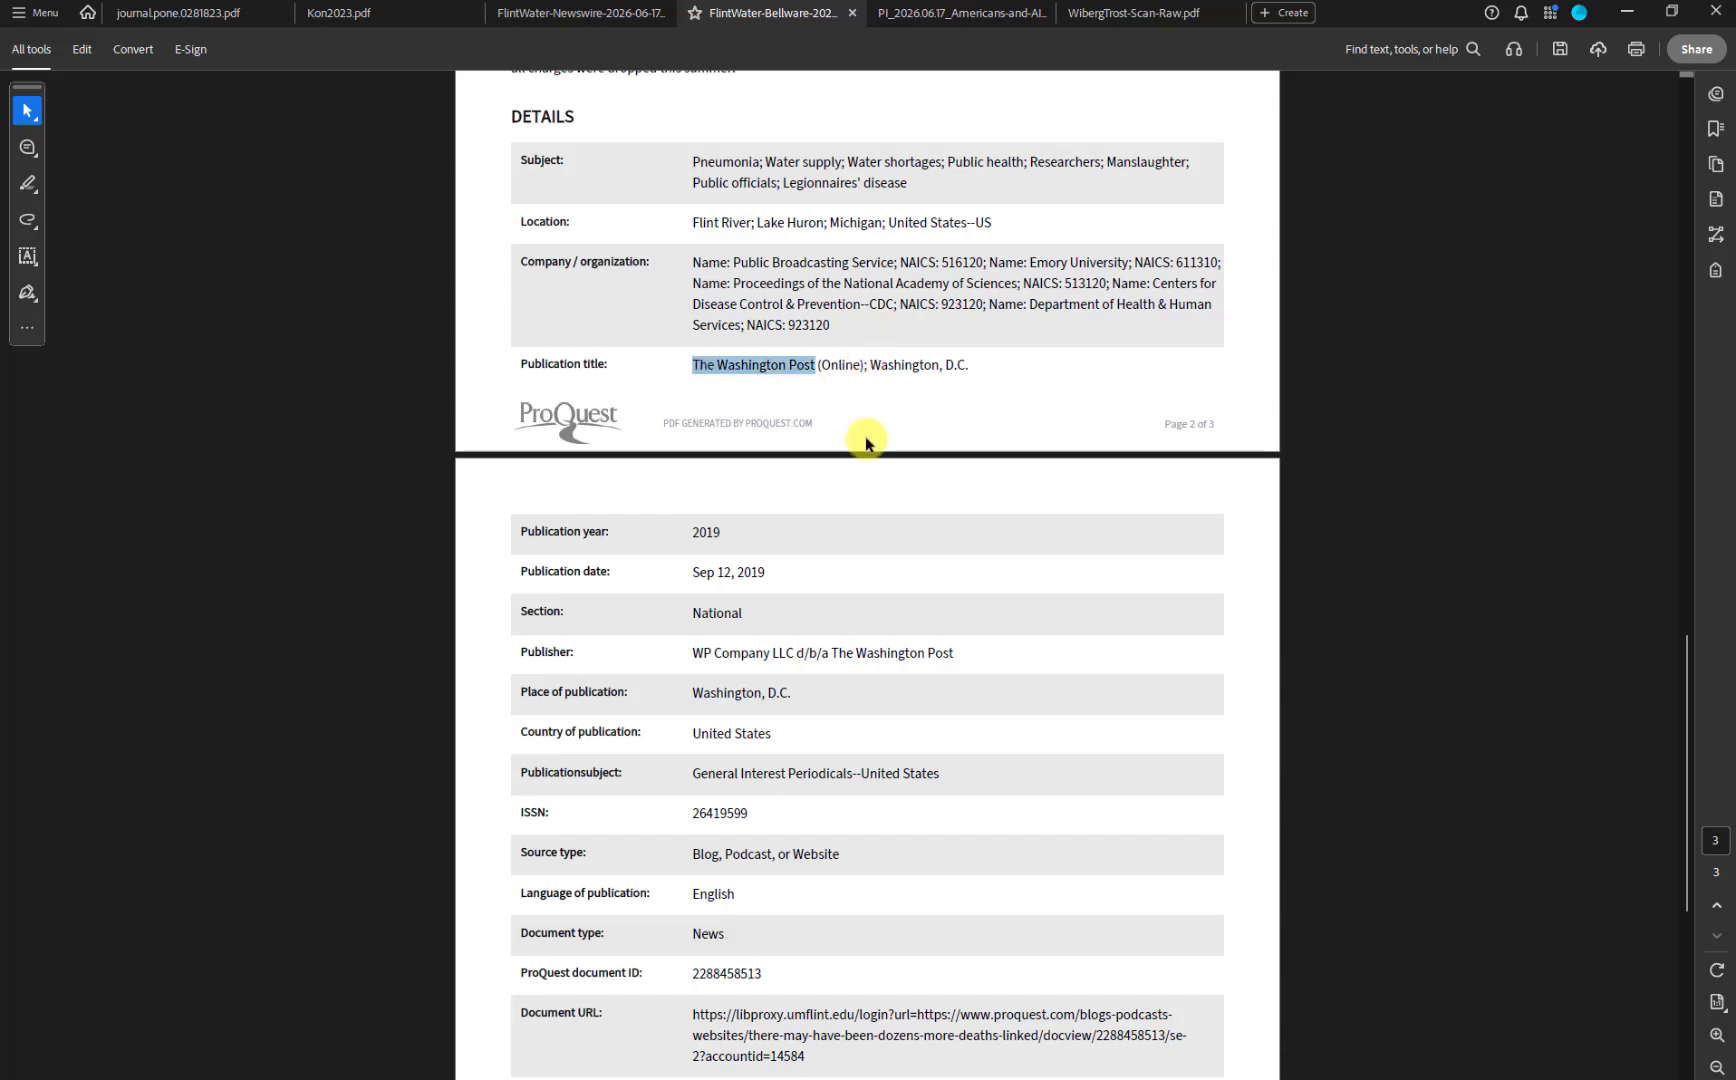
pyautogui.hotkey('alt', 'Tab')
pyautogui.click(1510, 545)
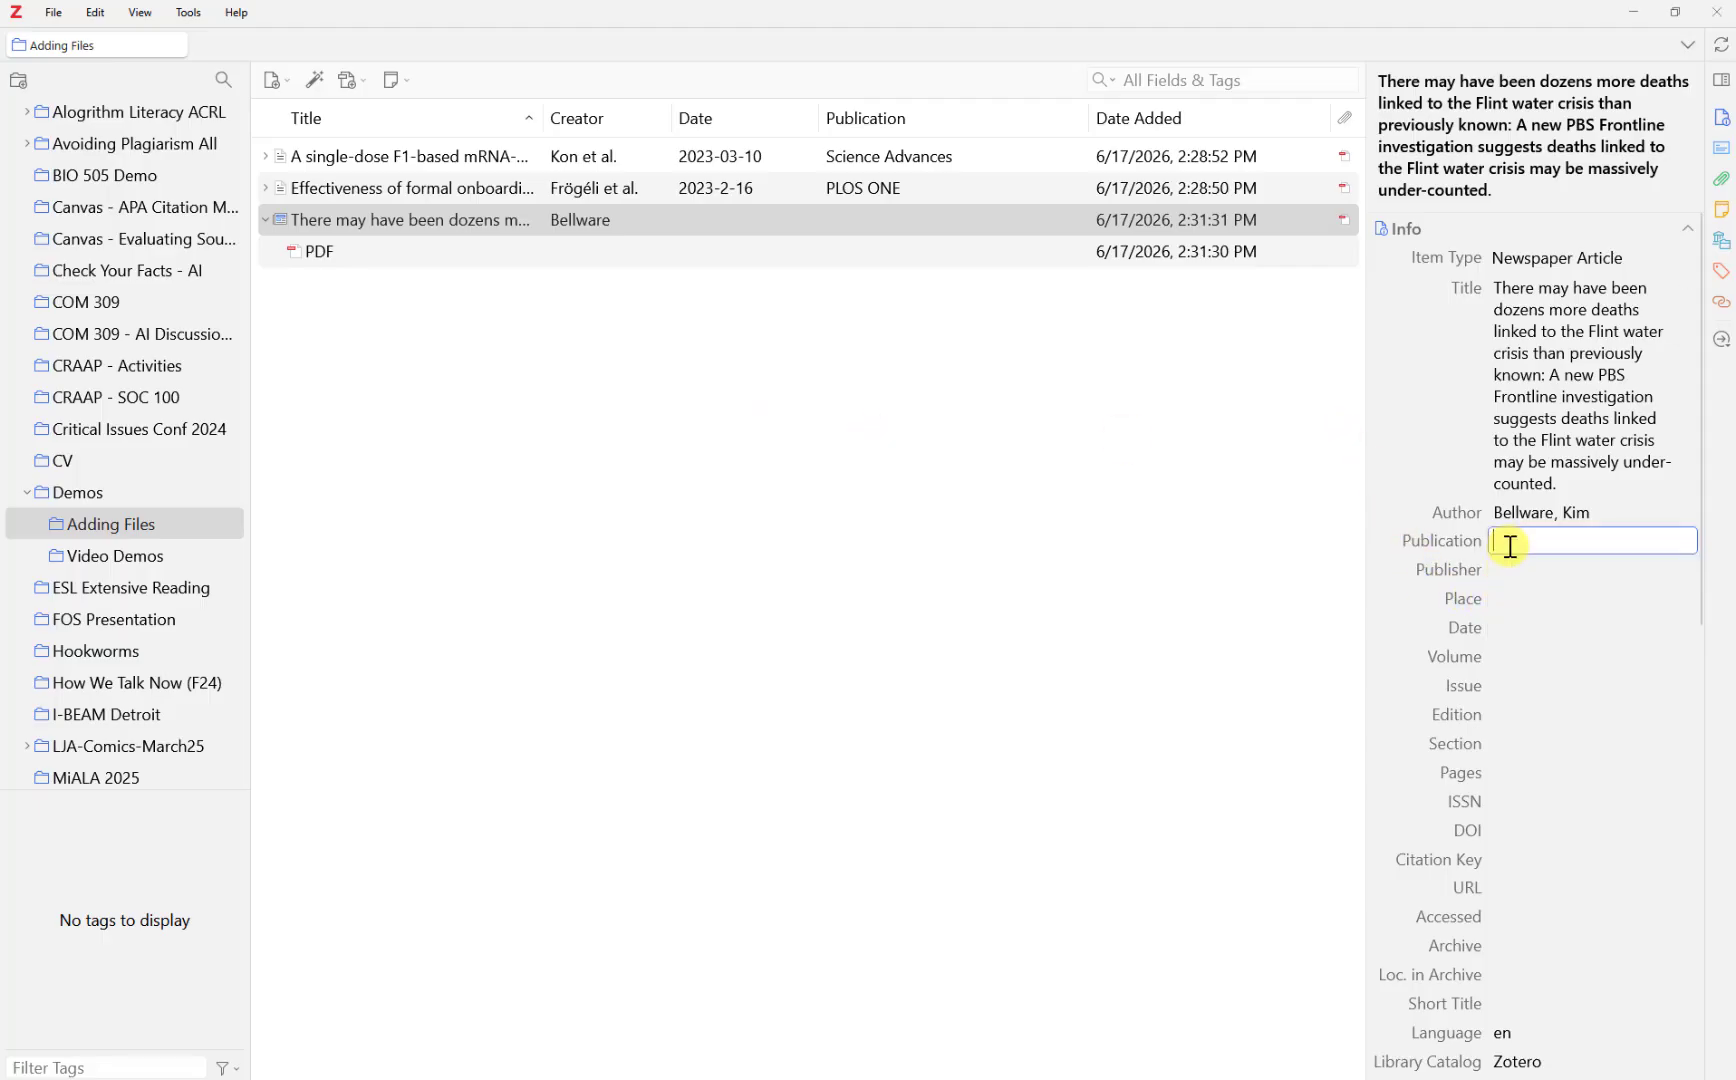
pyautogui.hotkey('ctrl', 'v')
# Copy the publication date "Sep 12, 2019" from the Bellware PDF in Acrobat into the Zotero entry's Date field
pyautogui.hotkey('alt', 'Tab')
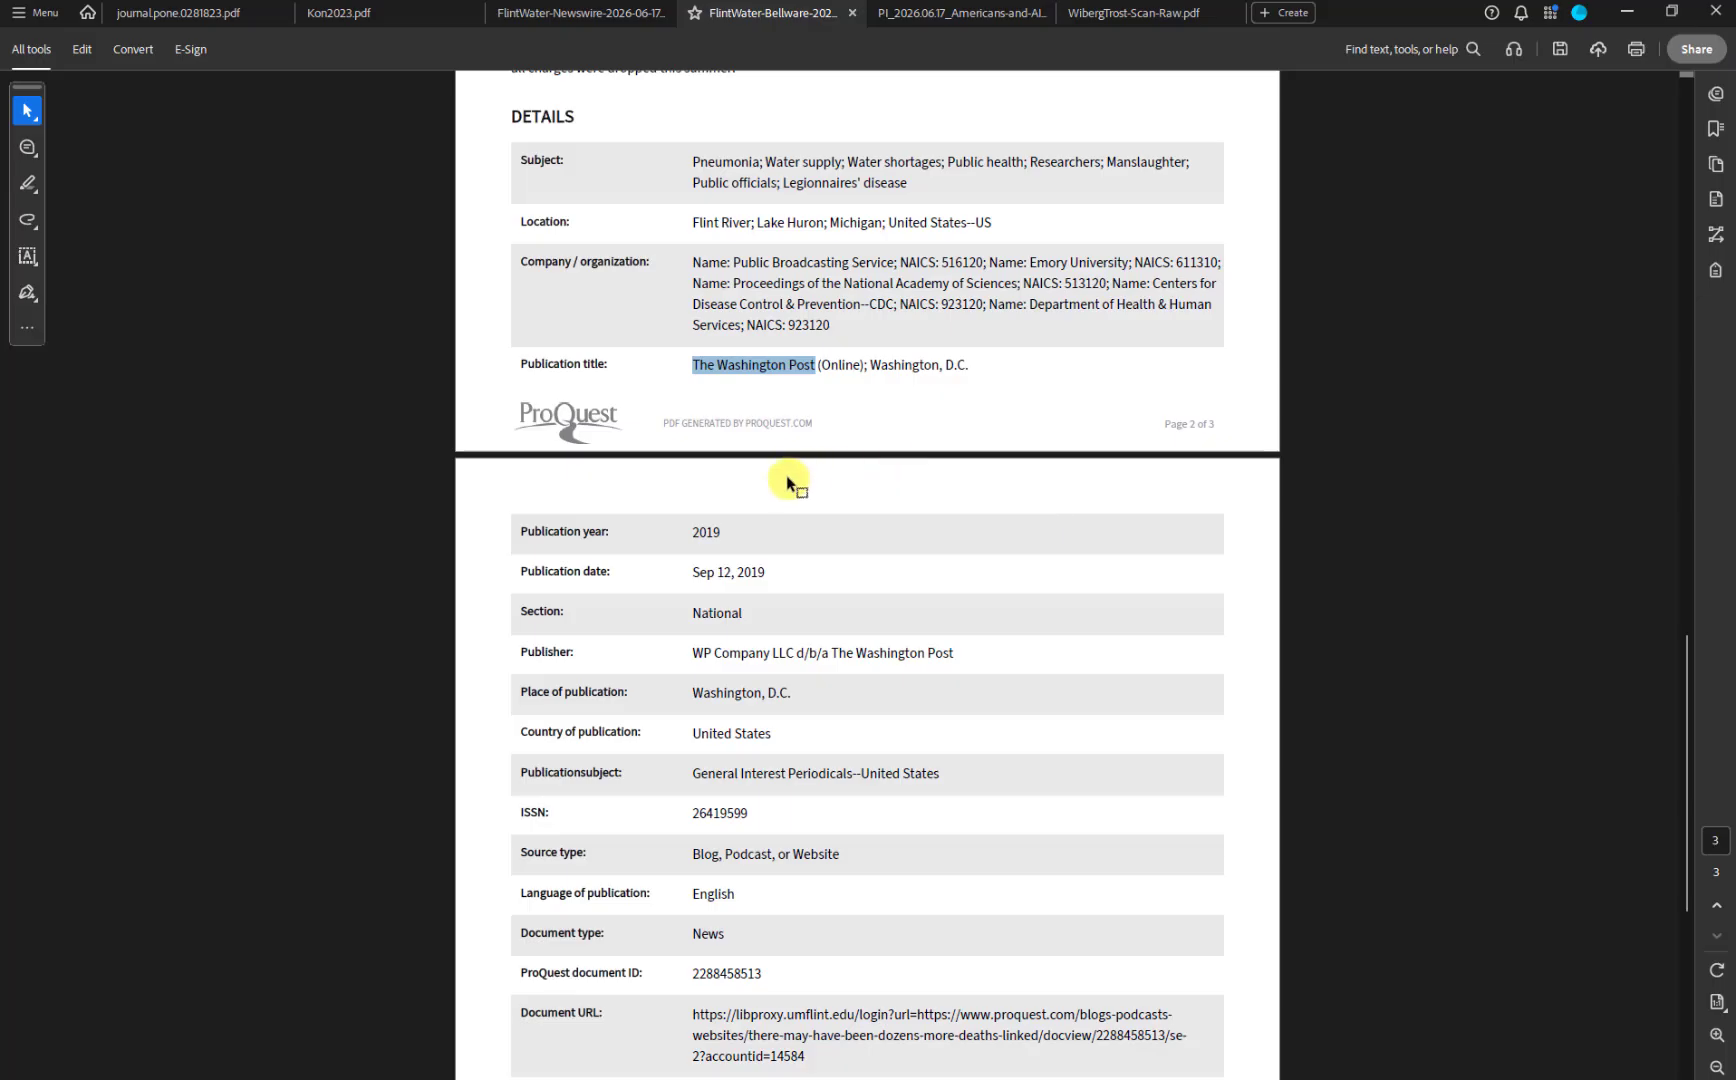
pyautogui.moveTo(695, 574); pyautogui.dragTo(768, 573)
pyautogui.hotkey('ctrl', 'c')
pyautogui.hotkey('alt', 'Tab')
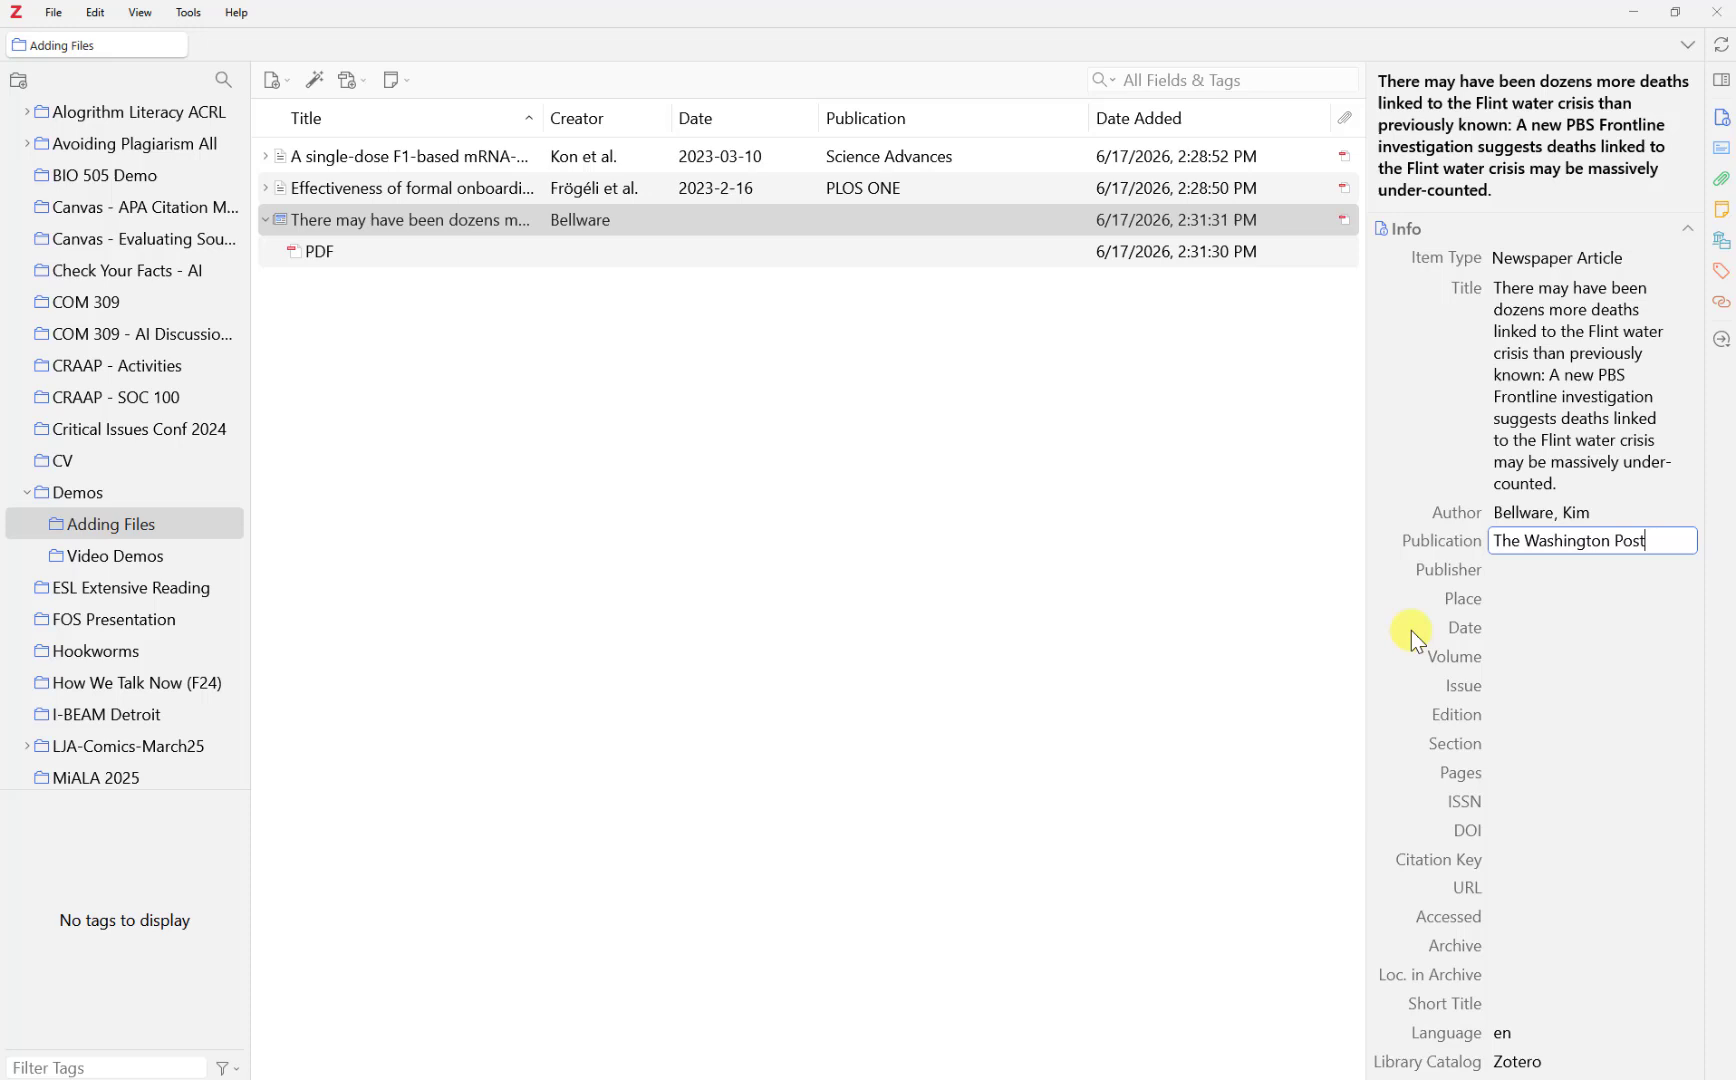
pyautogui.click(1507, 628)
pyautogui.hotkey('ctrl', 'v')
pyautogui.hotkey('alt', 'Tab')
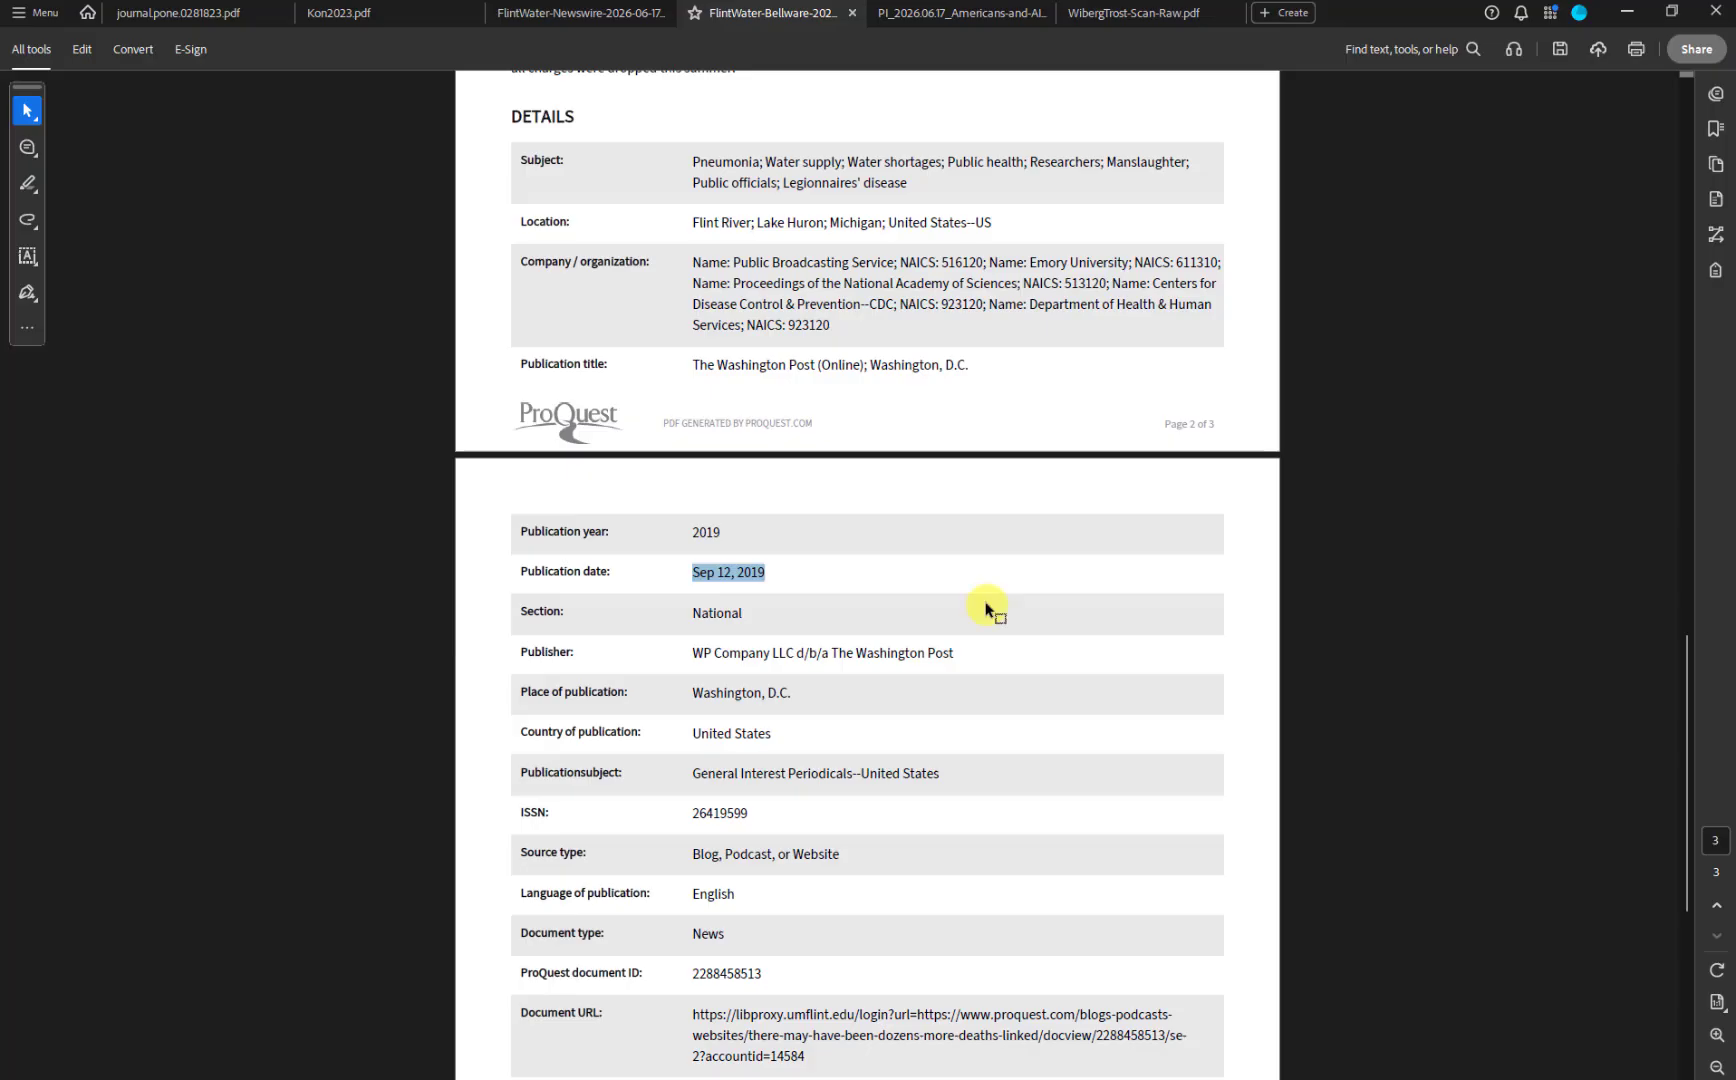
pyautogui.scroll(-3, 790, 667)
pyautogui.scroll(-2, 797, 676)
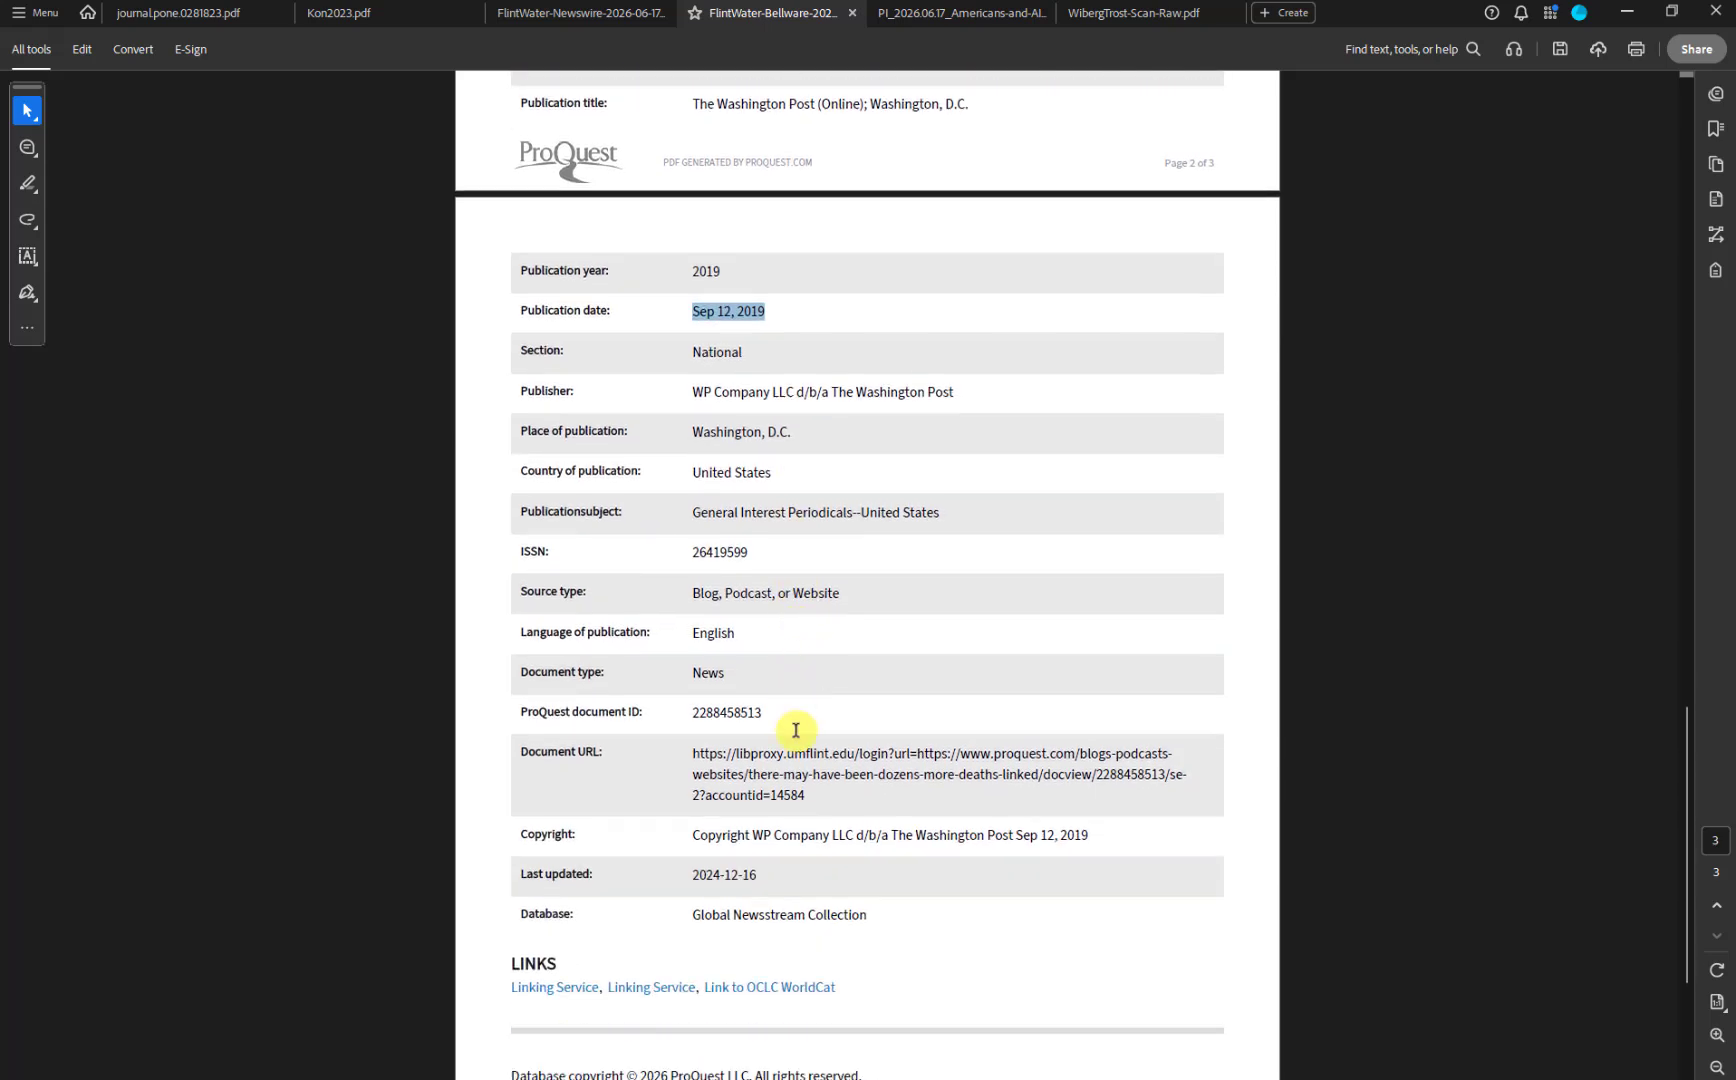
pyautogui.hotkey('alt', 'Tab')
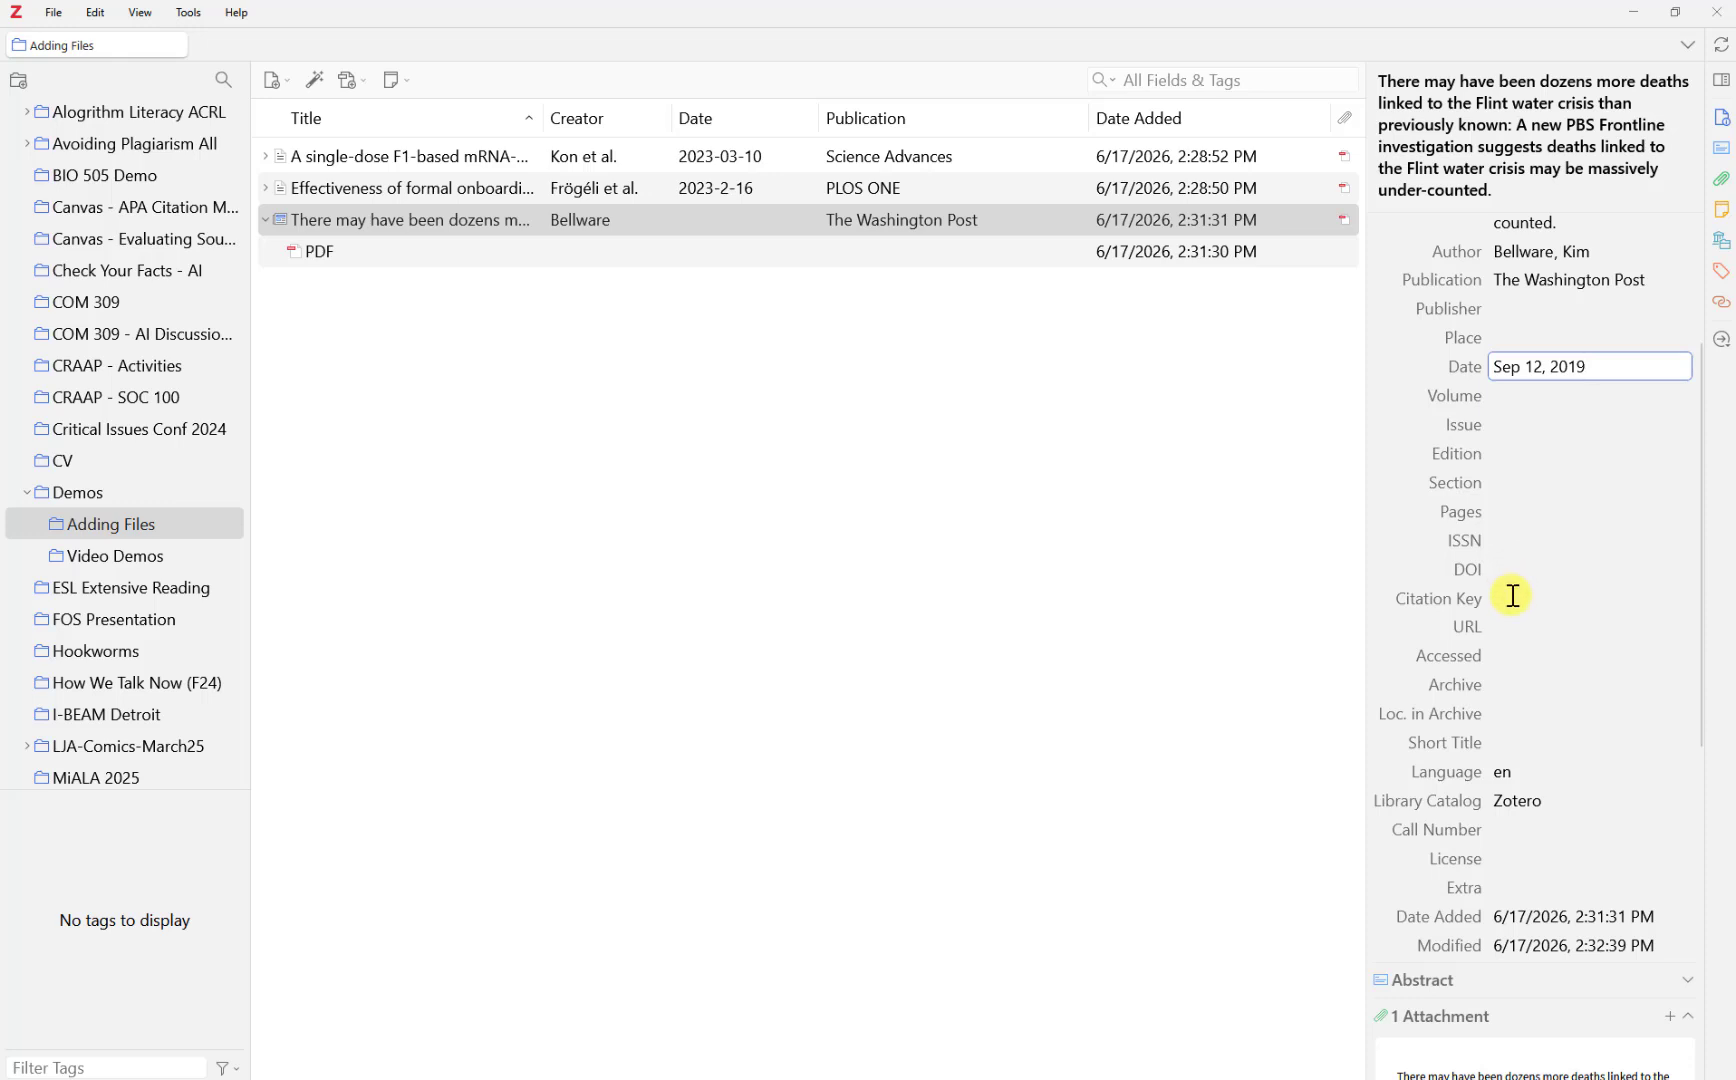
pyautogui.hotkey('alt', 'Tab')
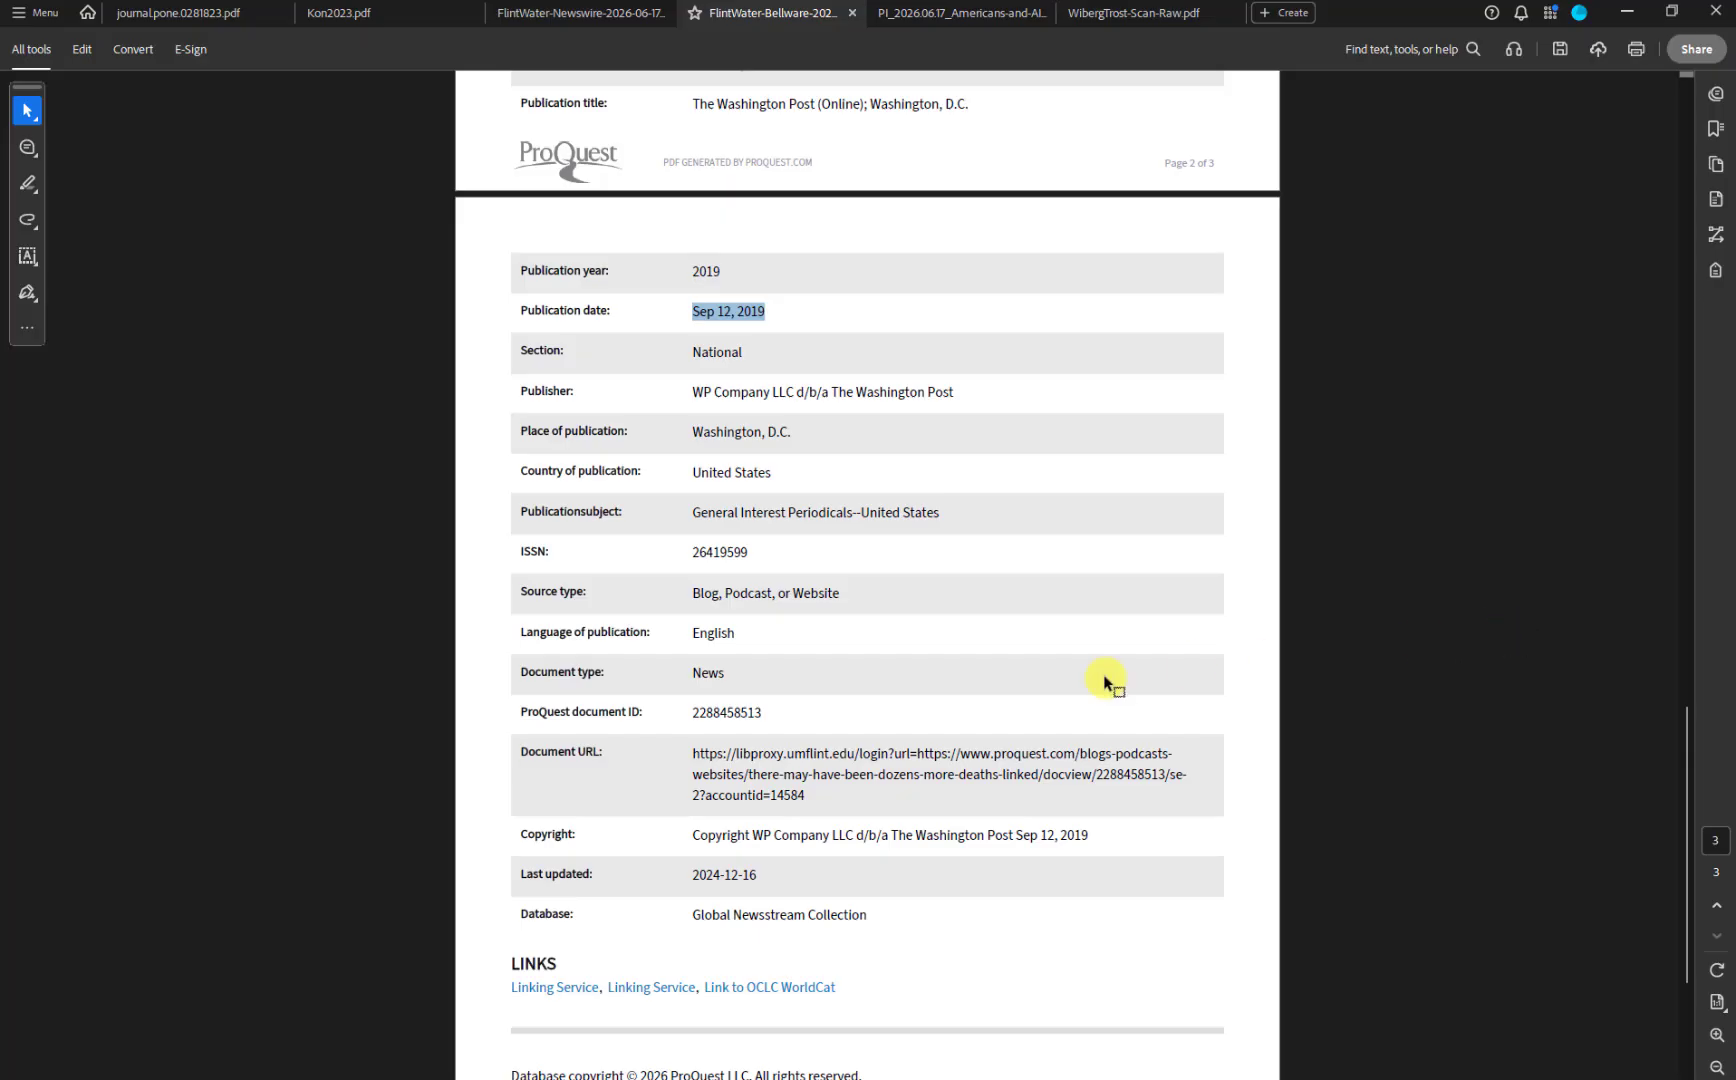
pyautogui.rightClick(910, 785)
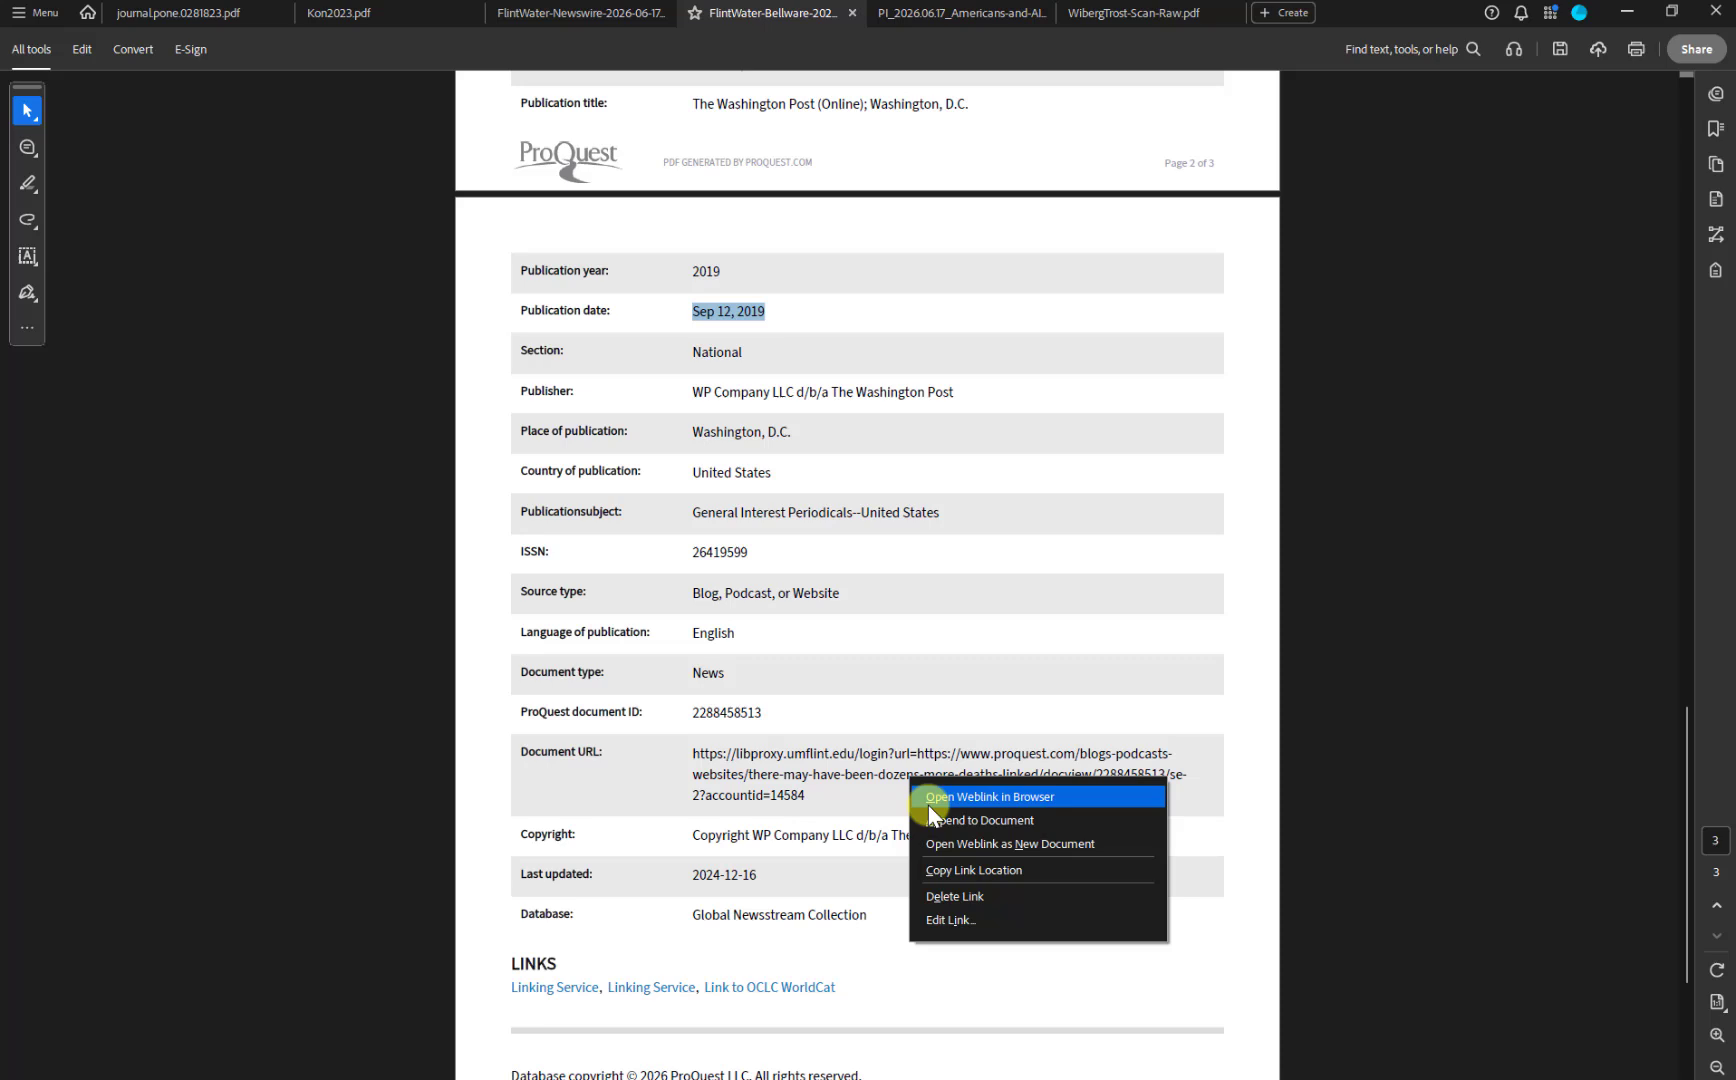
pyautogui.click(951, 870)
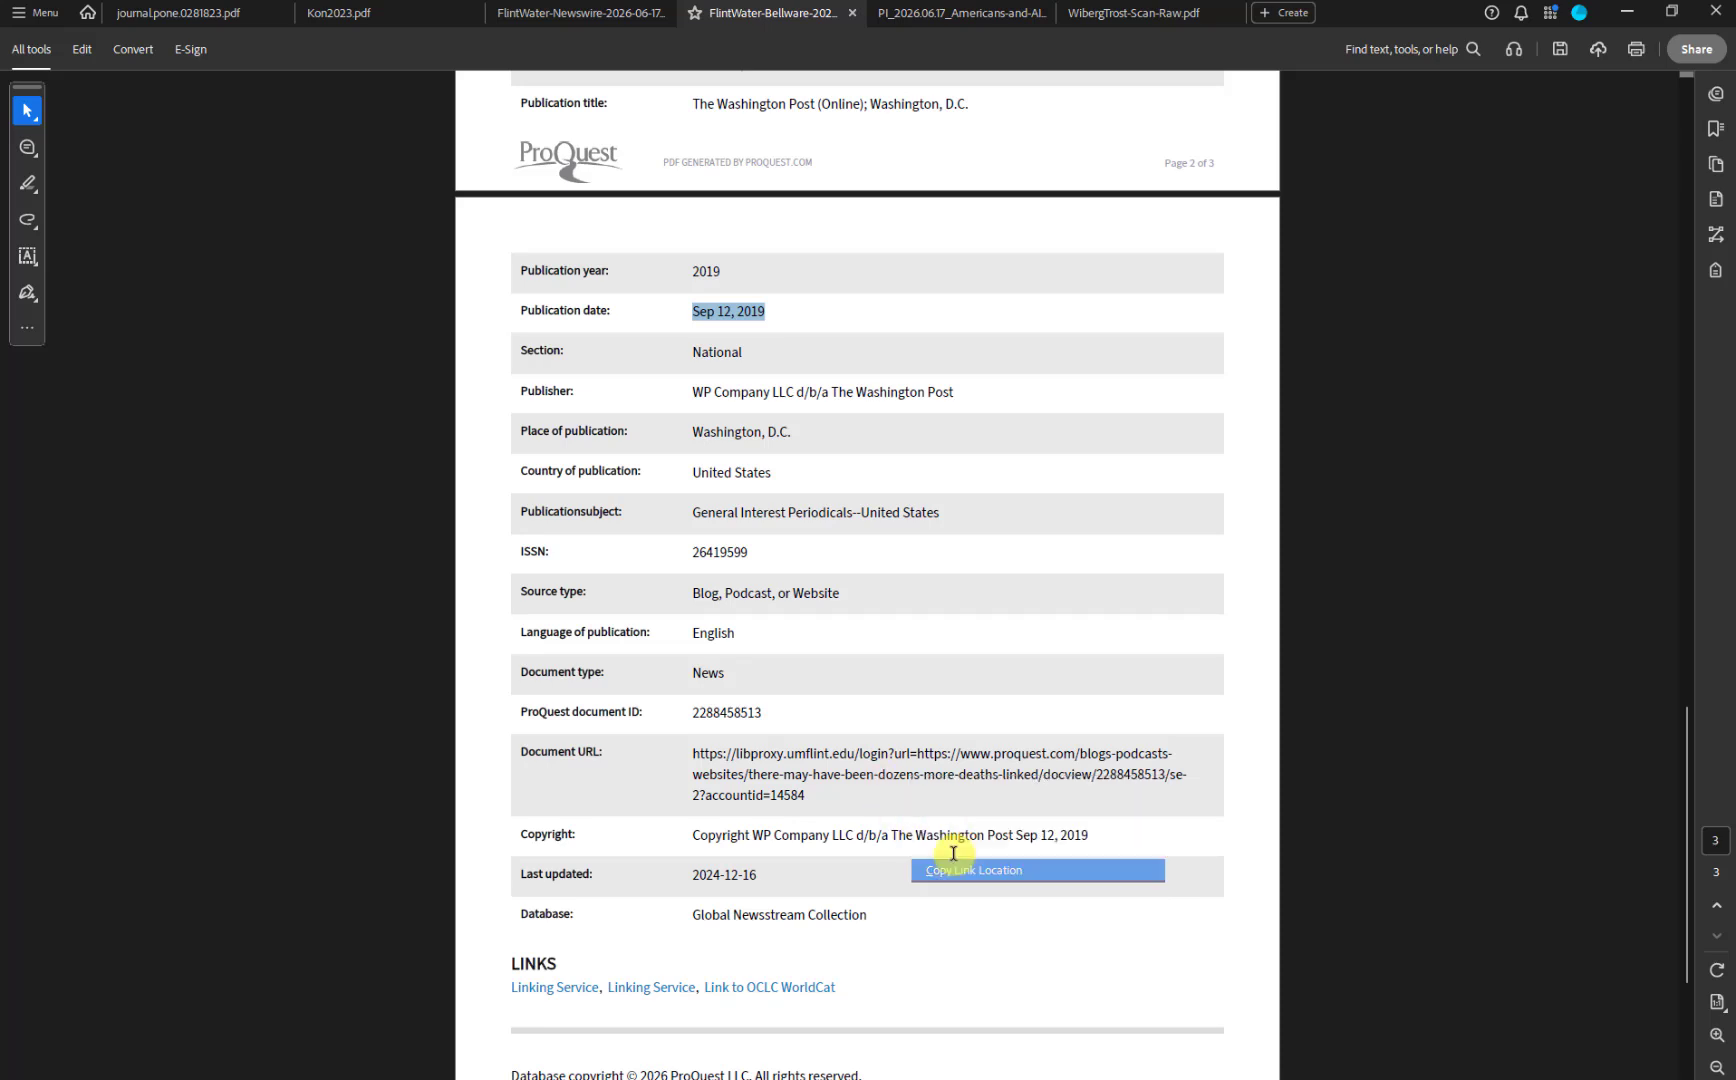
pyautogui.hotkey('alt', 'Tab')
pyautogui.click(1500, 627)
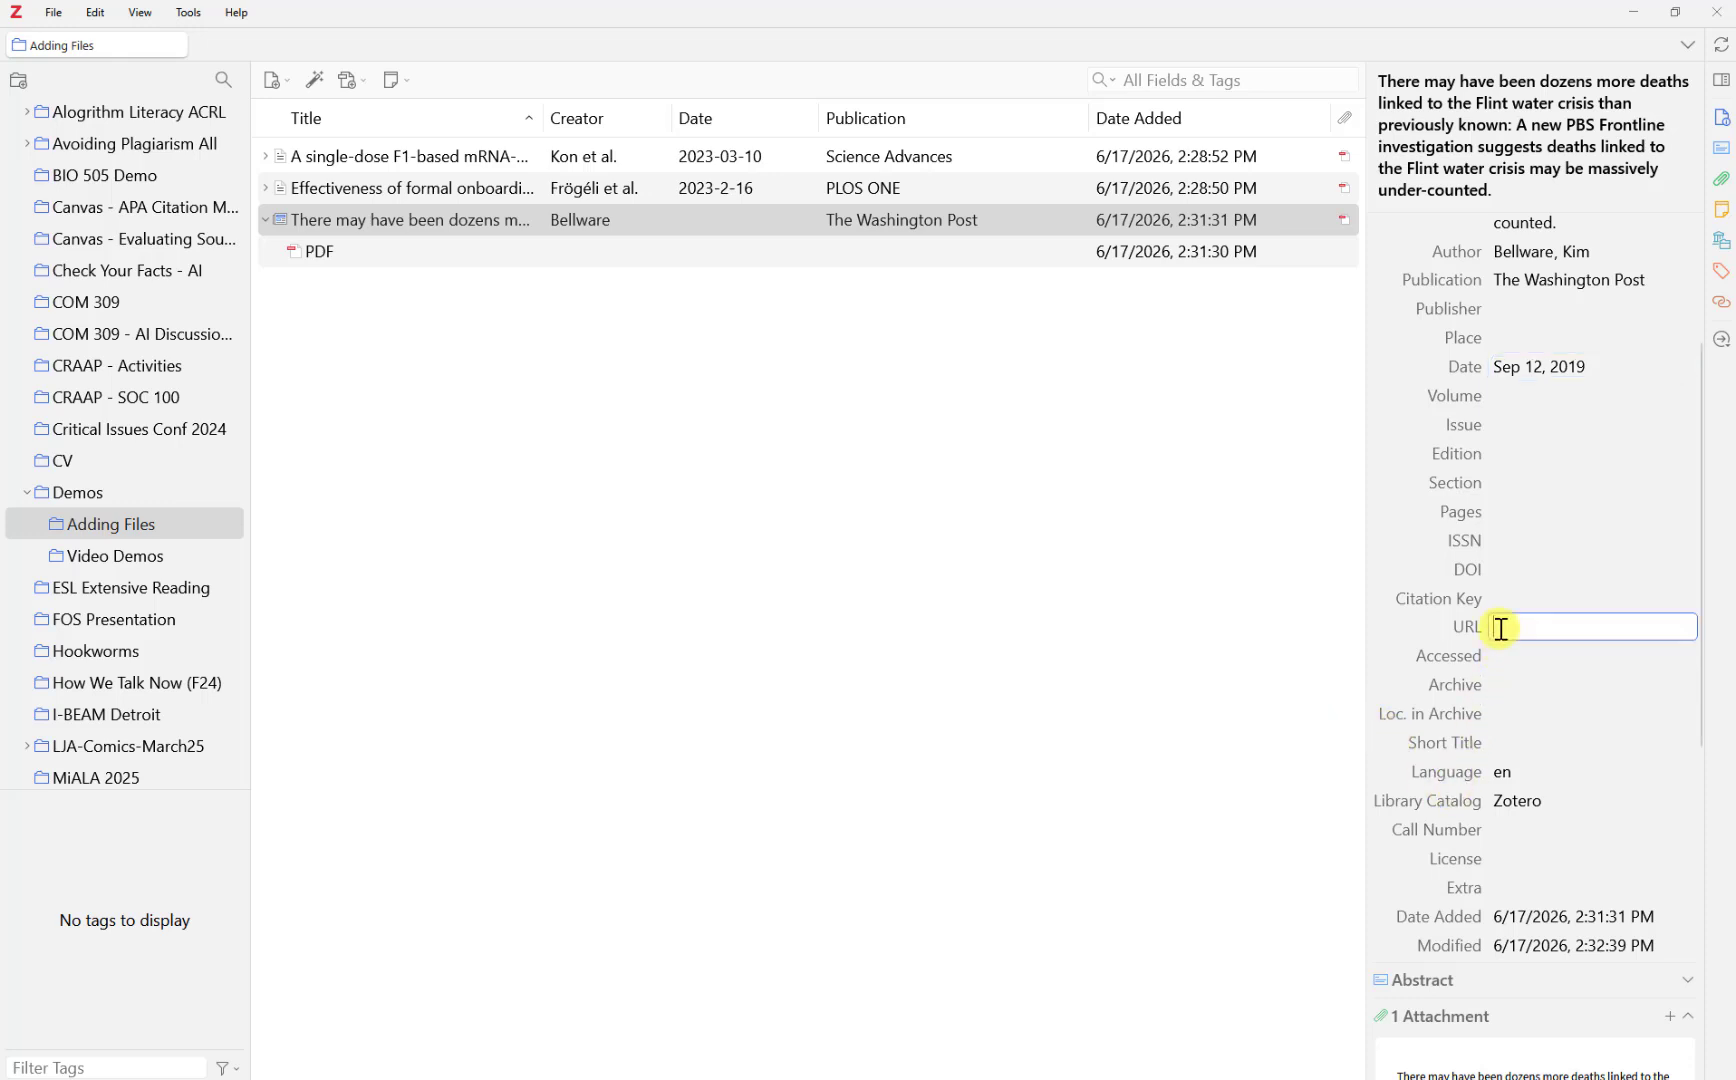
pyautogui.hotkey('ctrl', 'v')
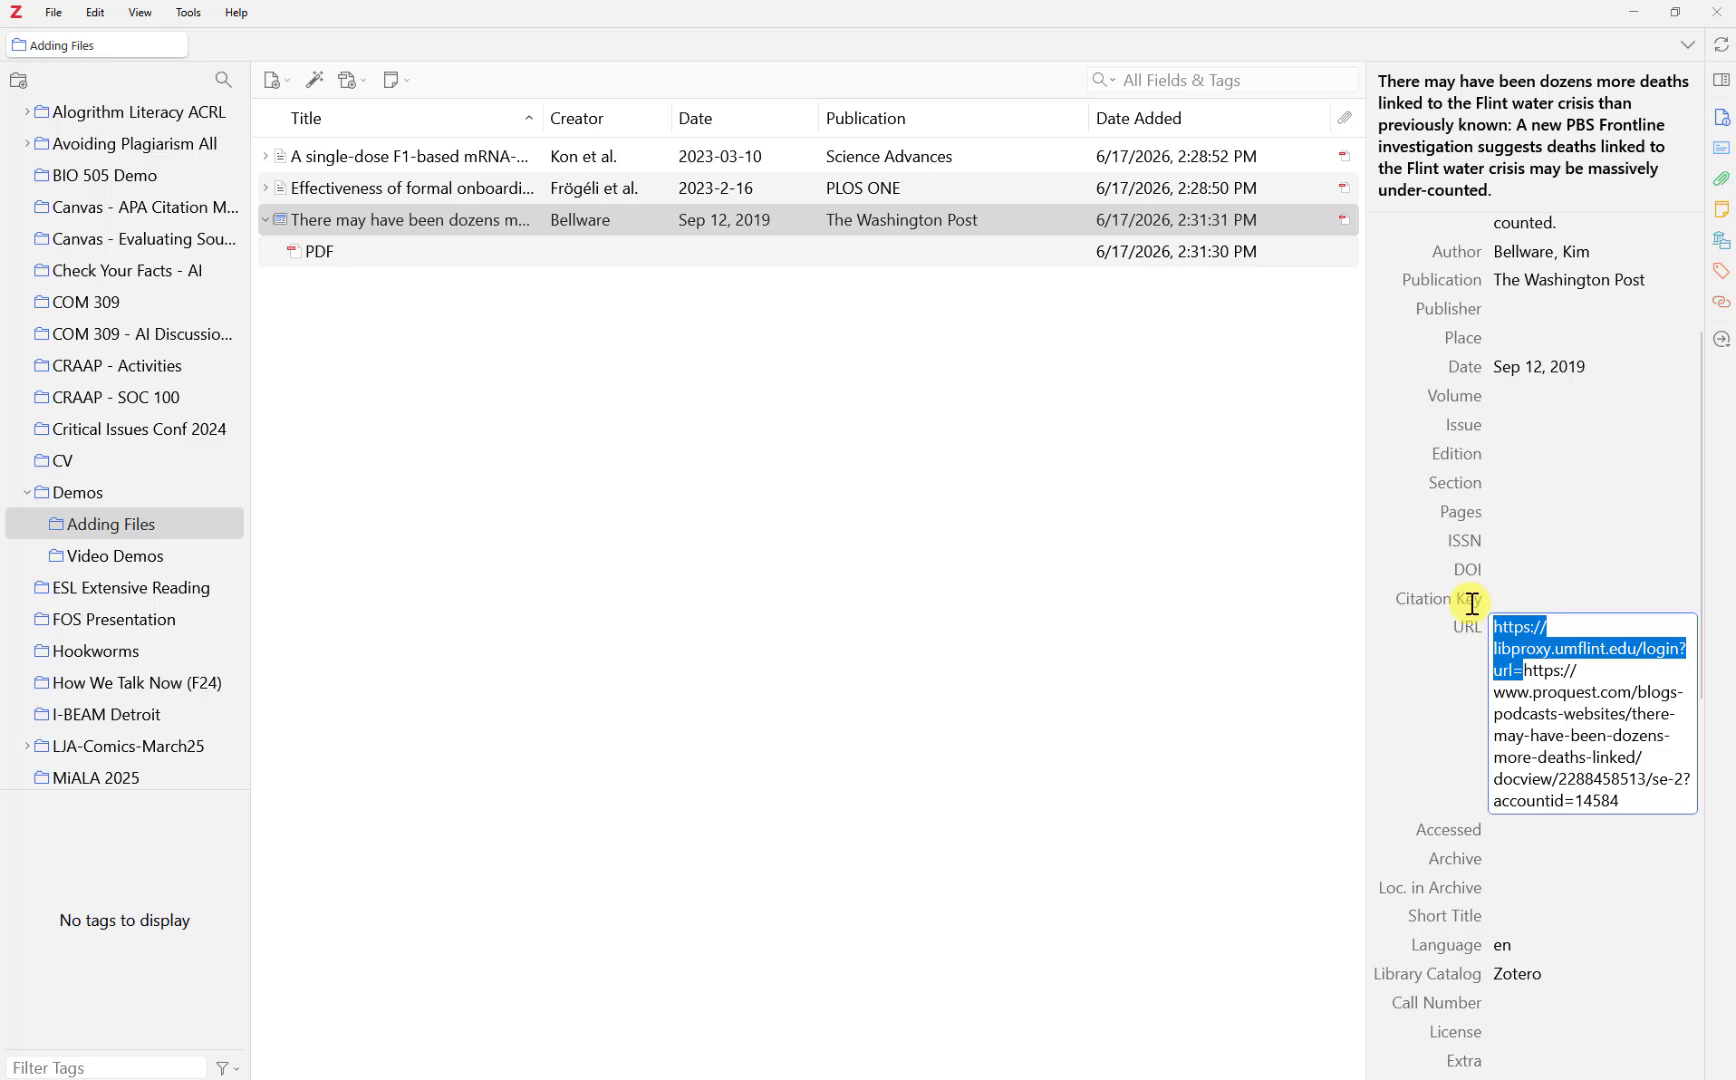
pyautogui.press('BackSpace')
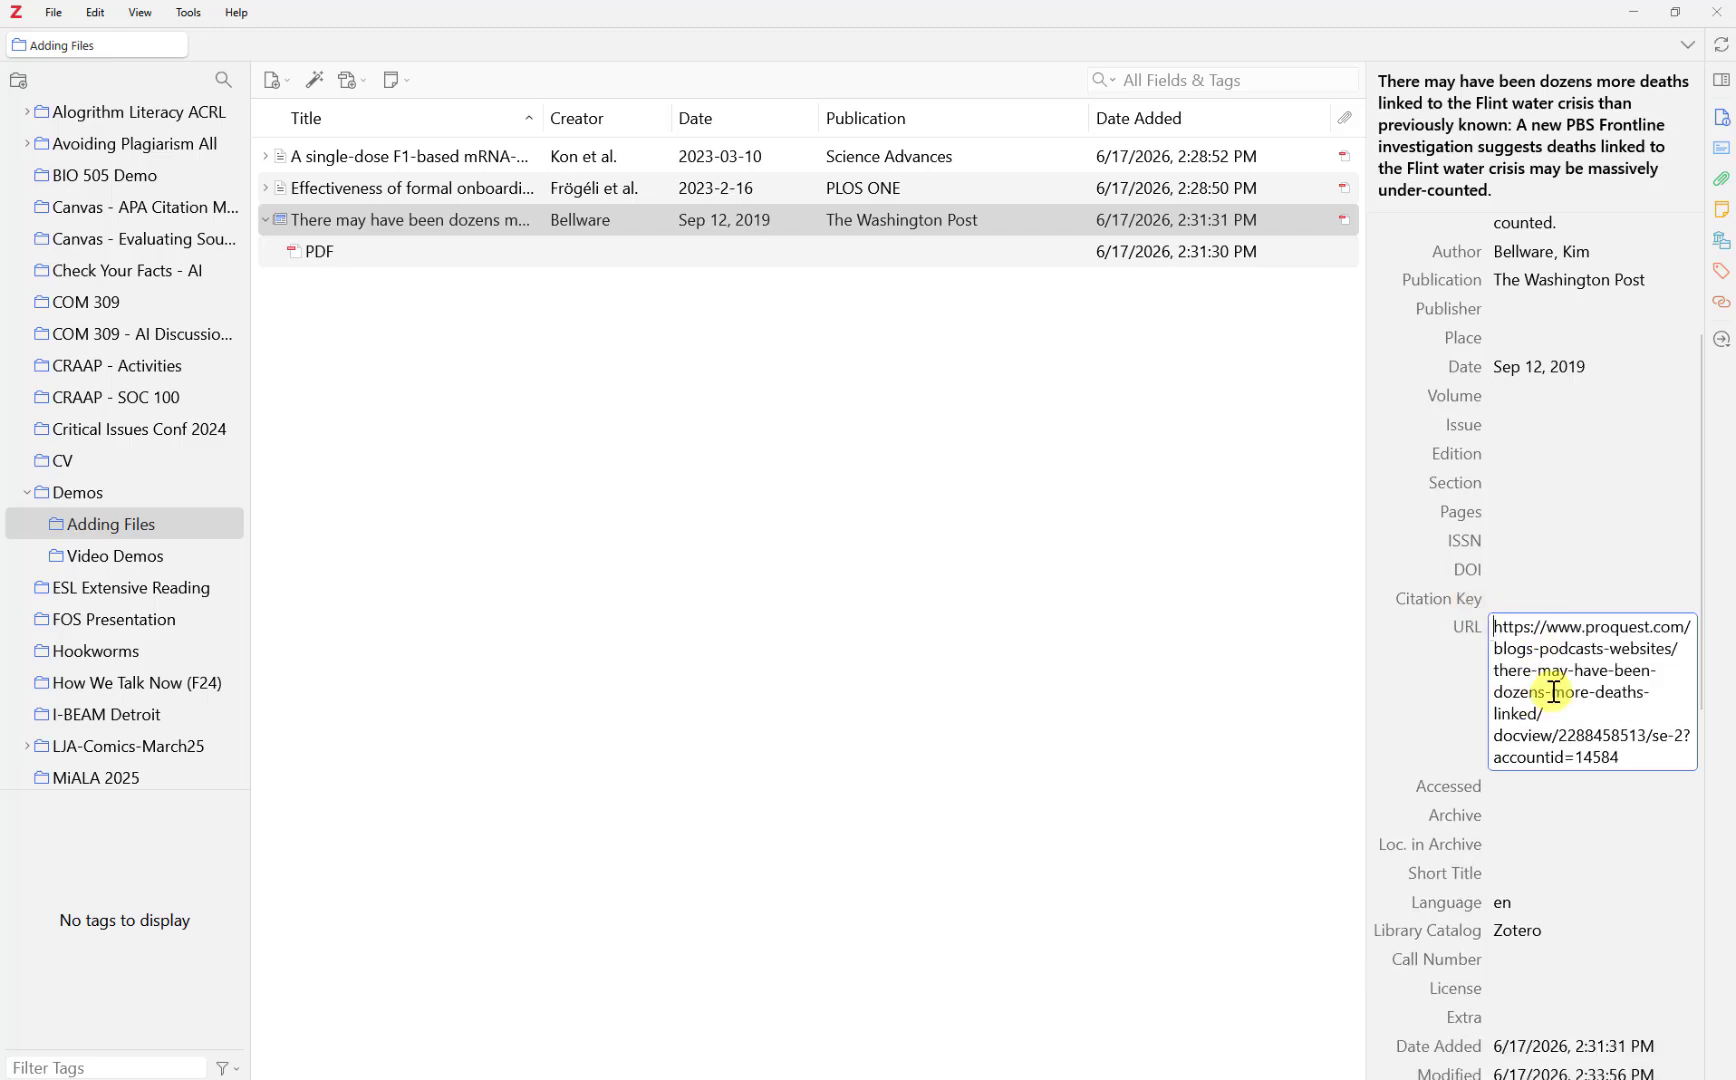
pyautogui.click(1418, 744)
# Add FlintWater-Newswire-2026-06-17.pdf from the Add PDF folder to the Adding Files collection and minimize the file window
pyautogui.scroll(-5, 1418, 767)
pyautogui.scroll(-3, 1486, 772)
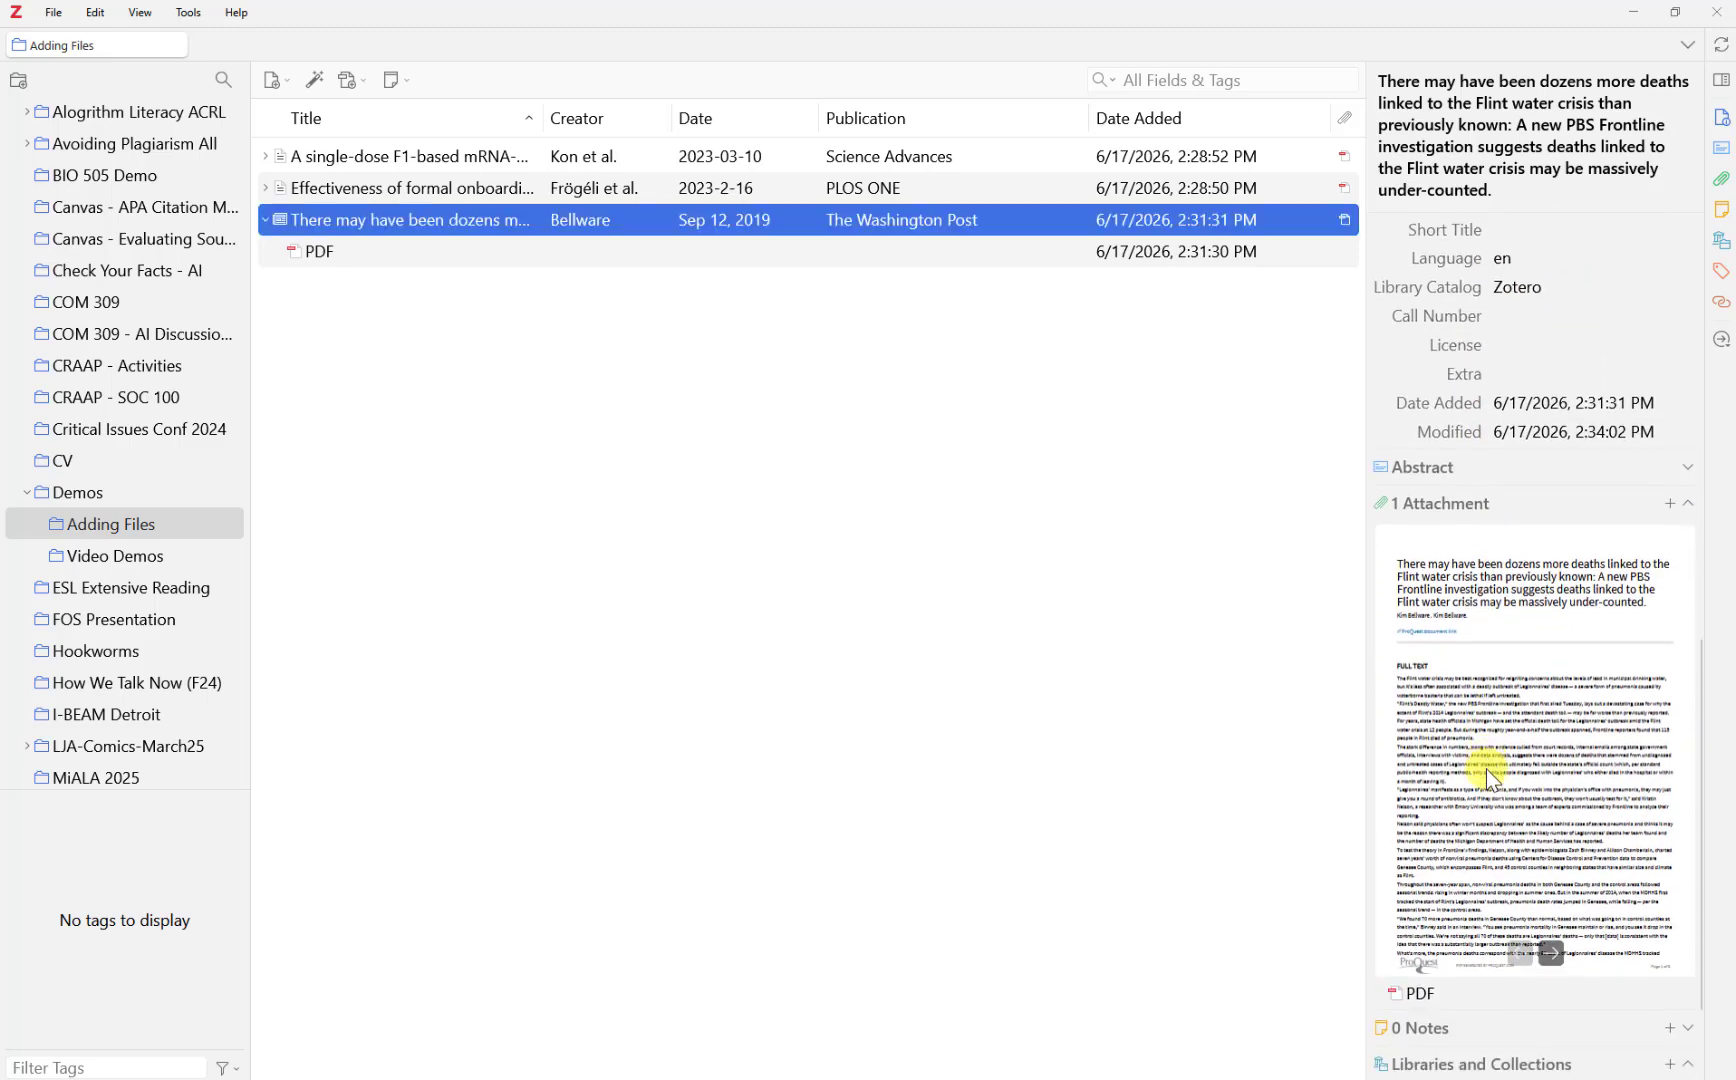
pyautogui.scroll(10, 1472, 594)
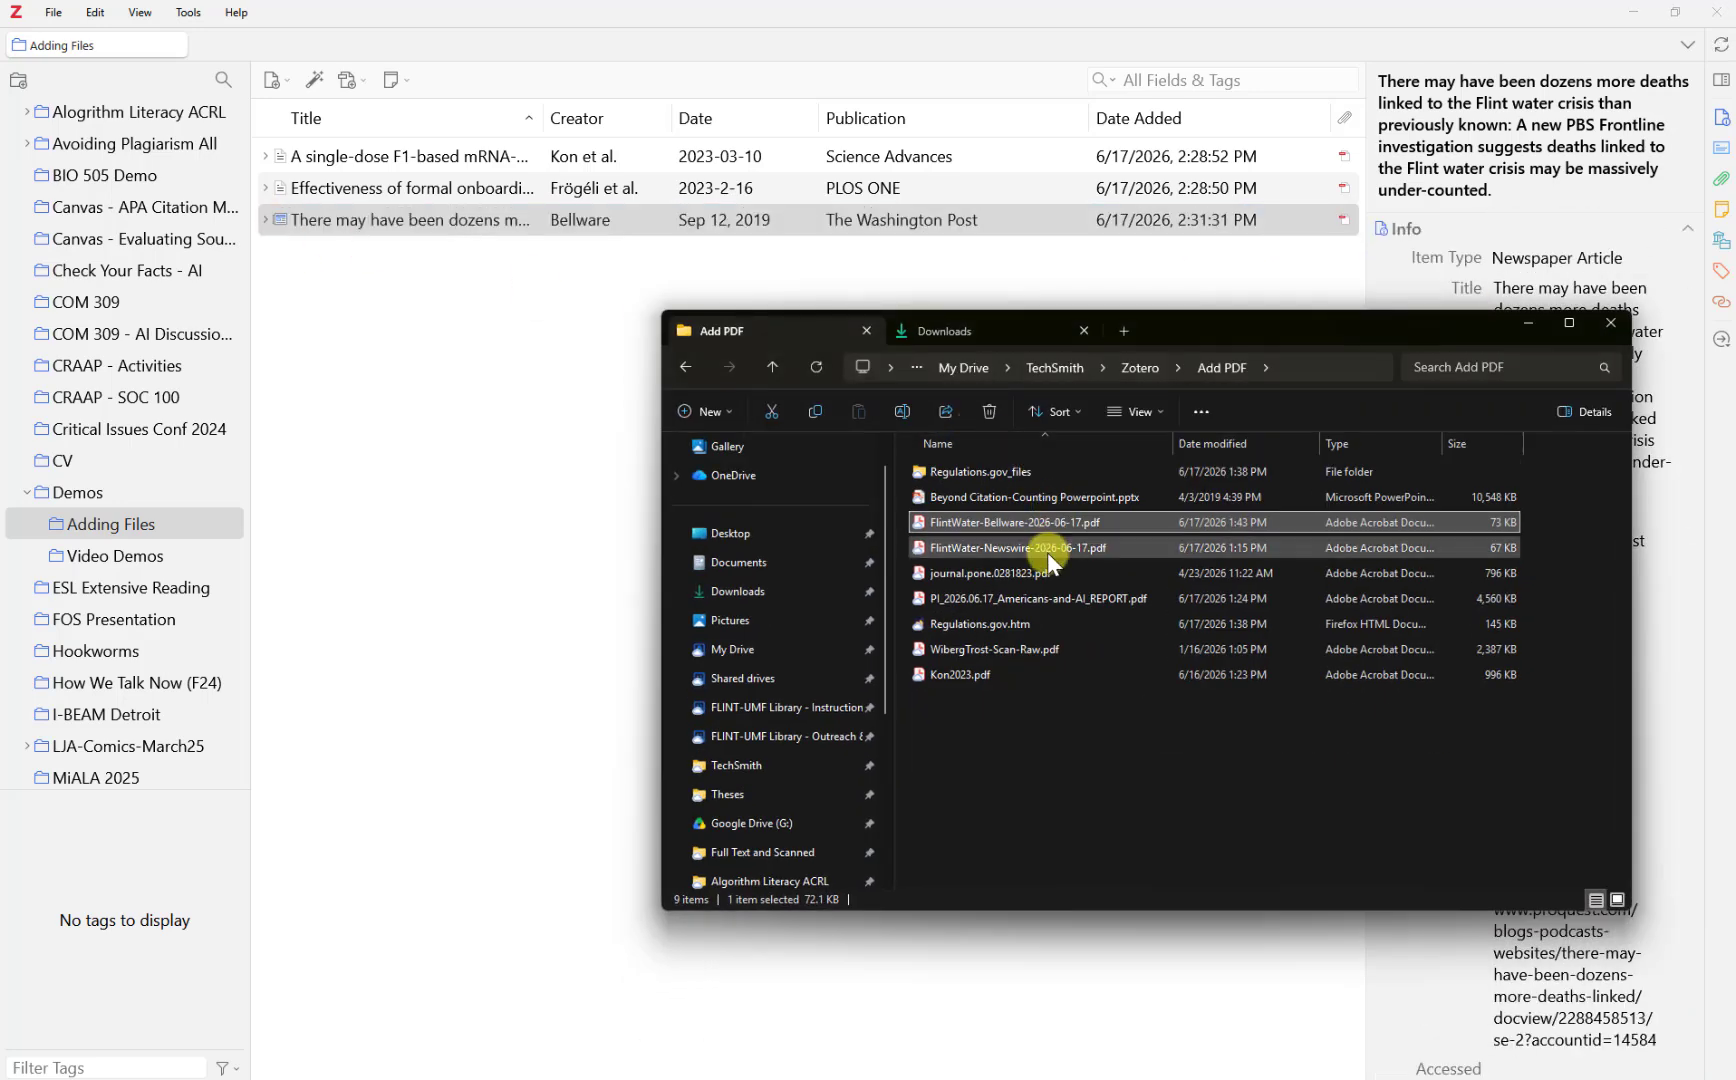
pyautogui.moveTo(1047, 552); pyautogui.dragTo(524, 449)
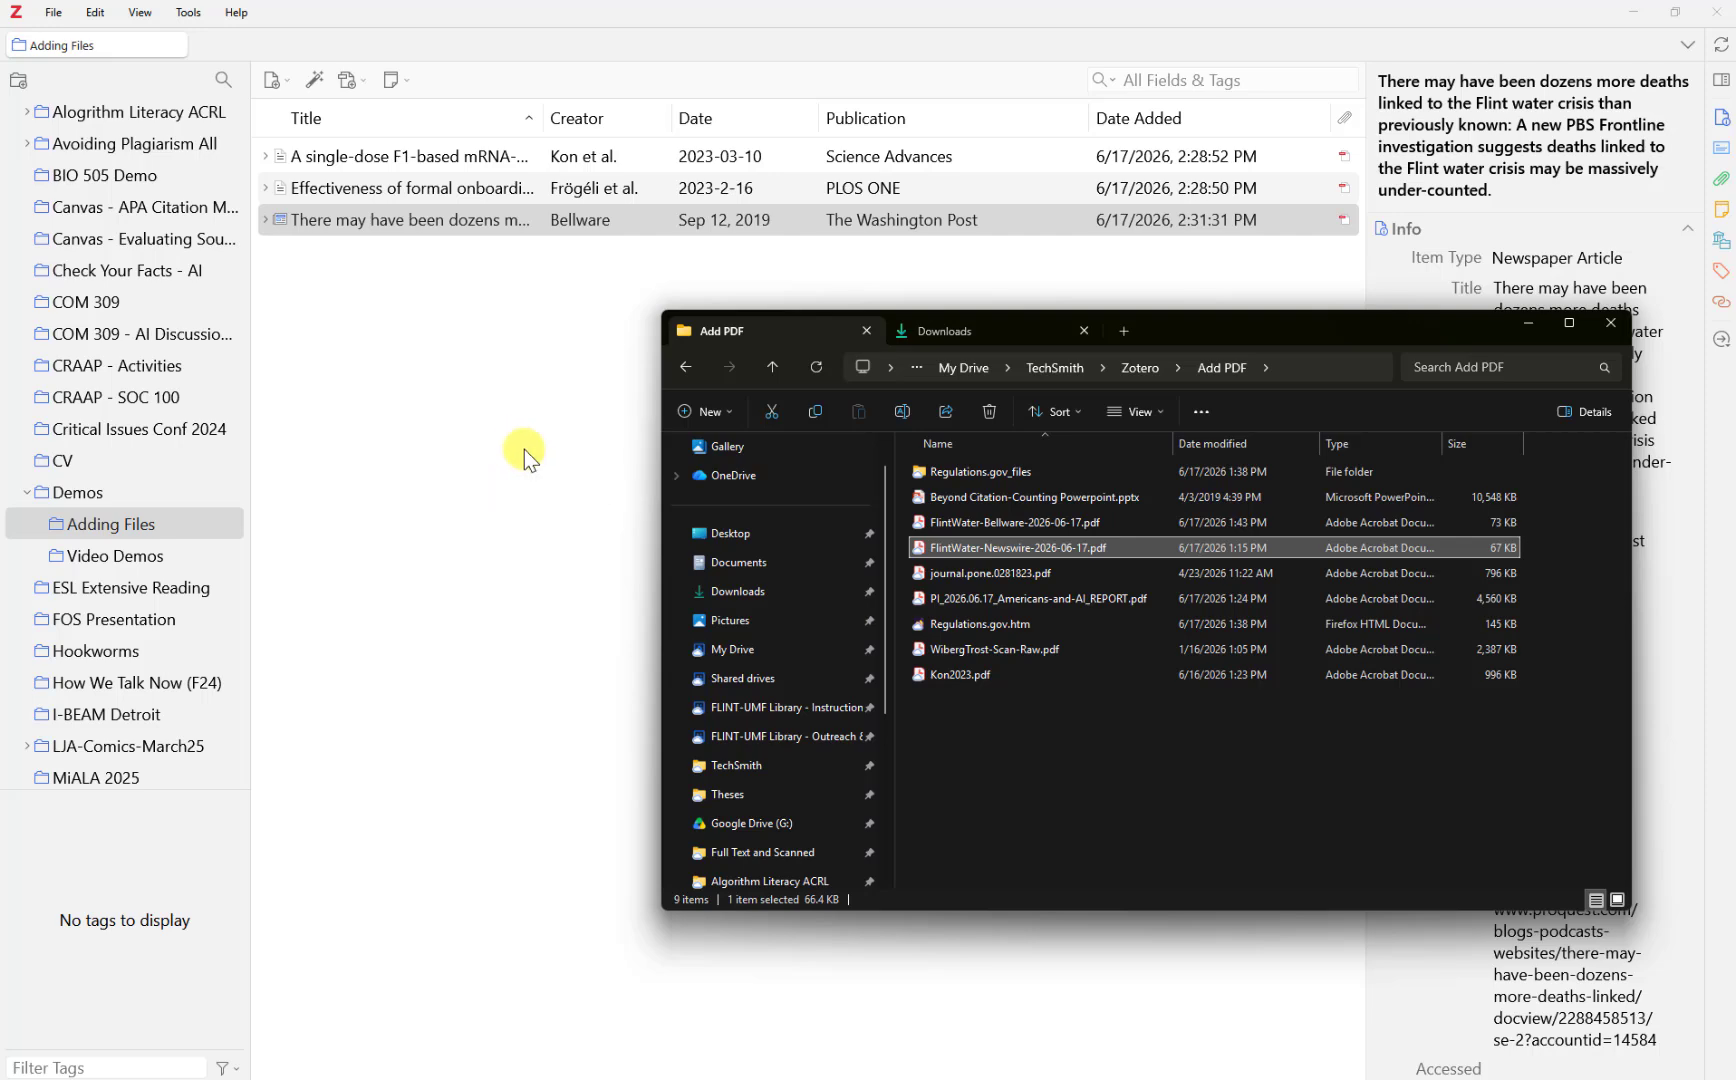
pyautogui.click(1524, 320)
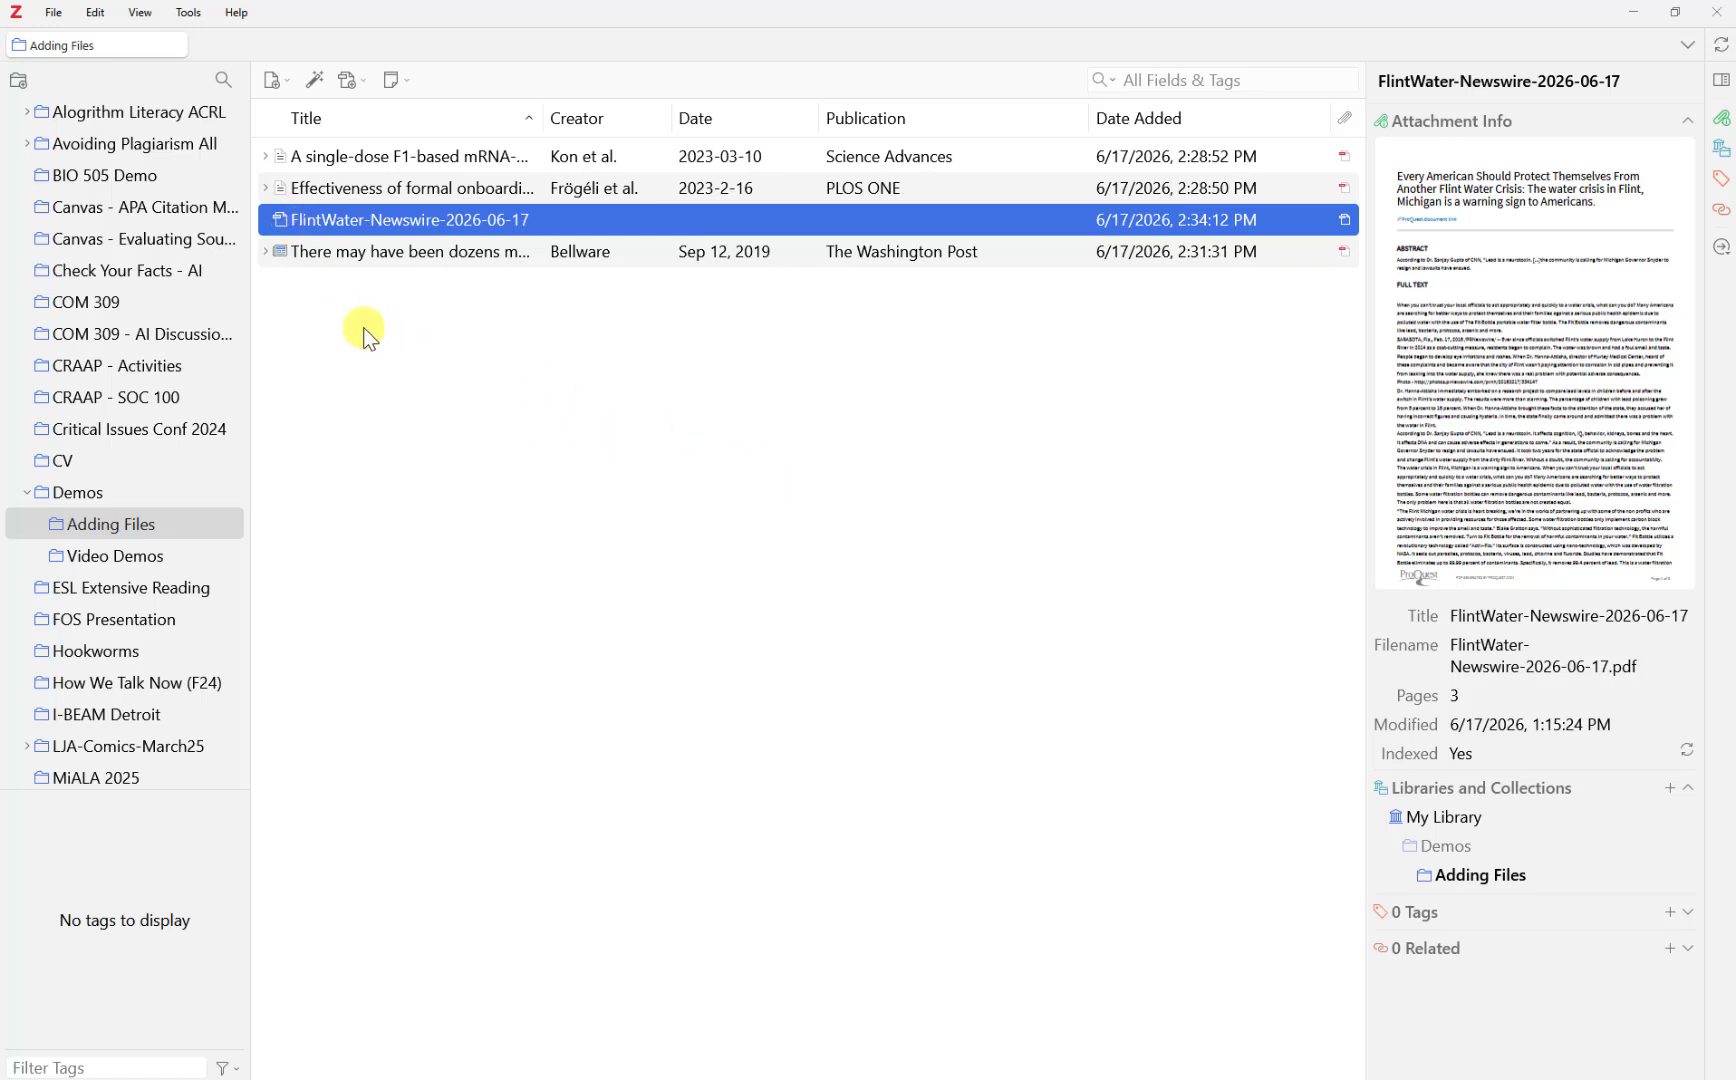
# Create a parent item for the FlintWater-Newswire PDF by manual entry and set its item type to Newspaper Article
pyautogui.click(340, 150)
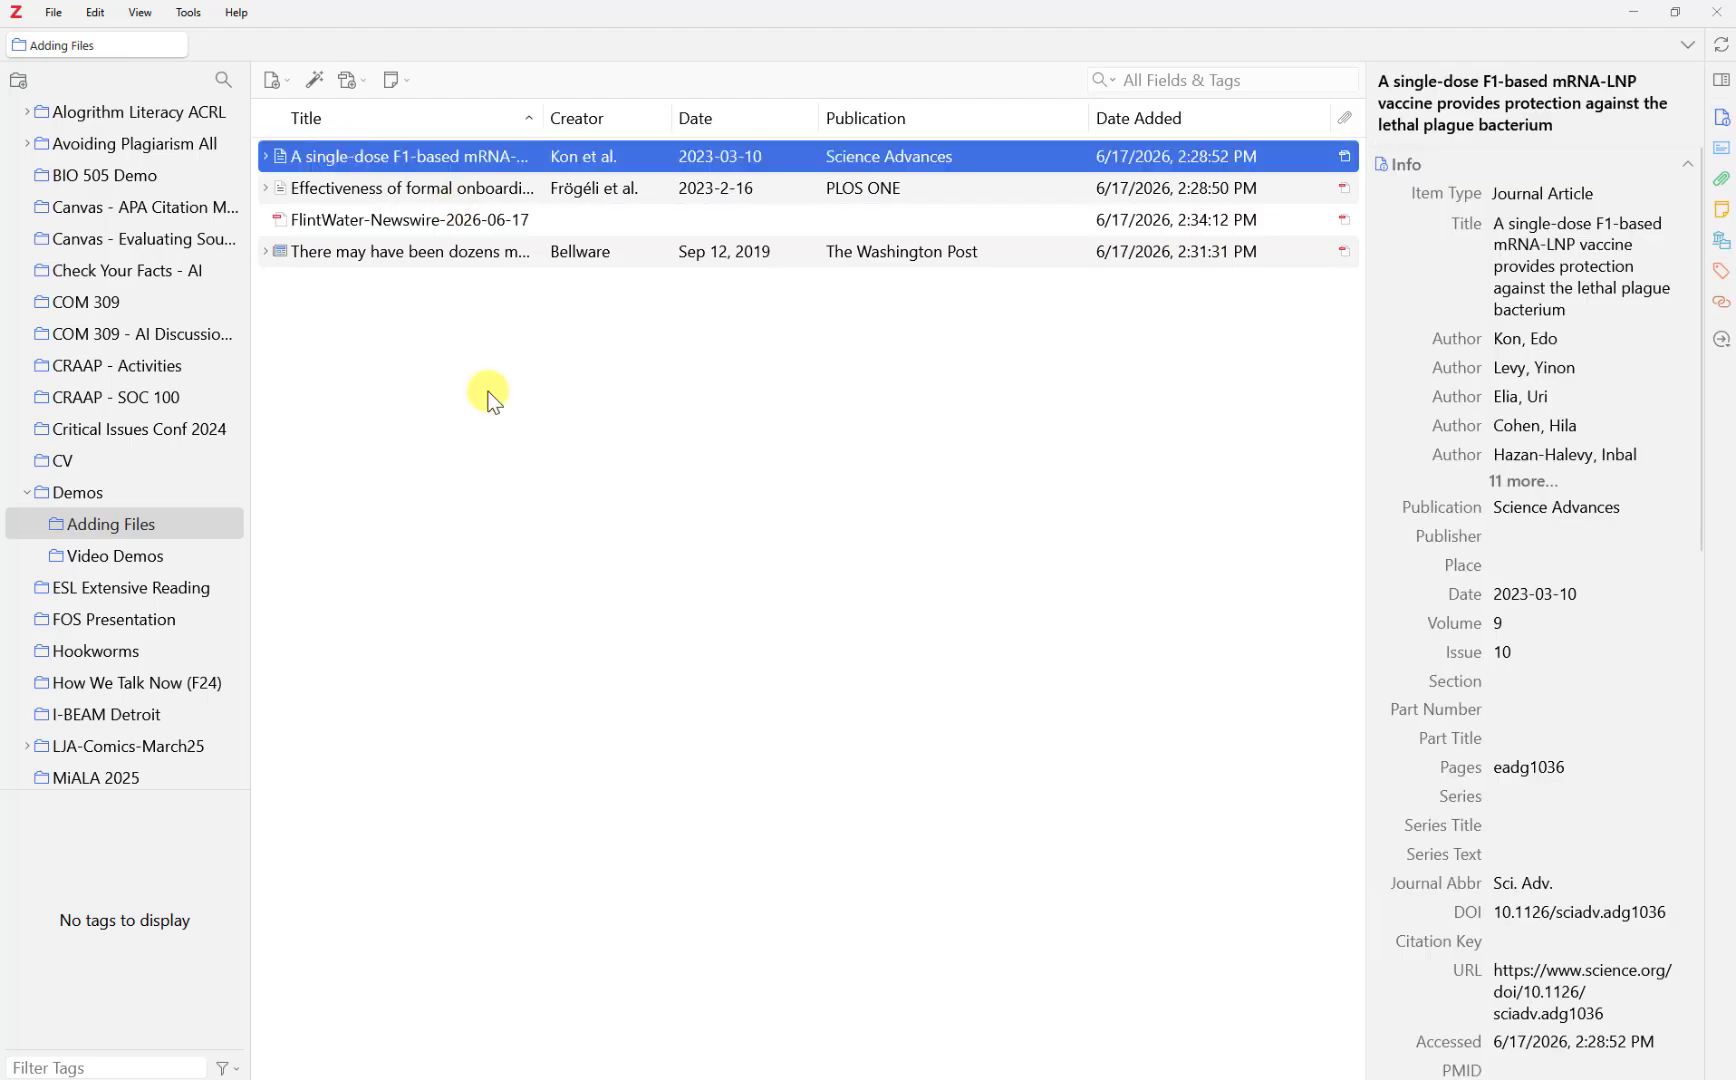
pyautogui.click(330, 219)
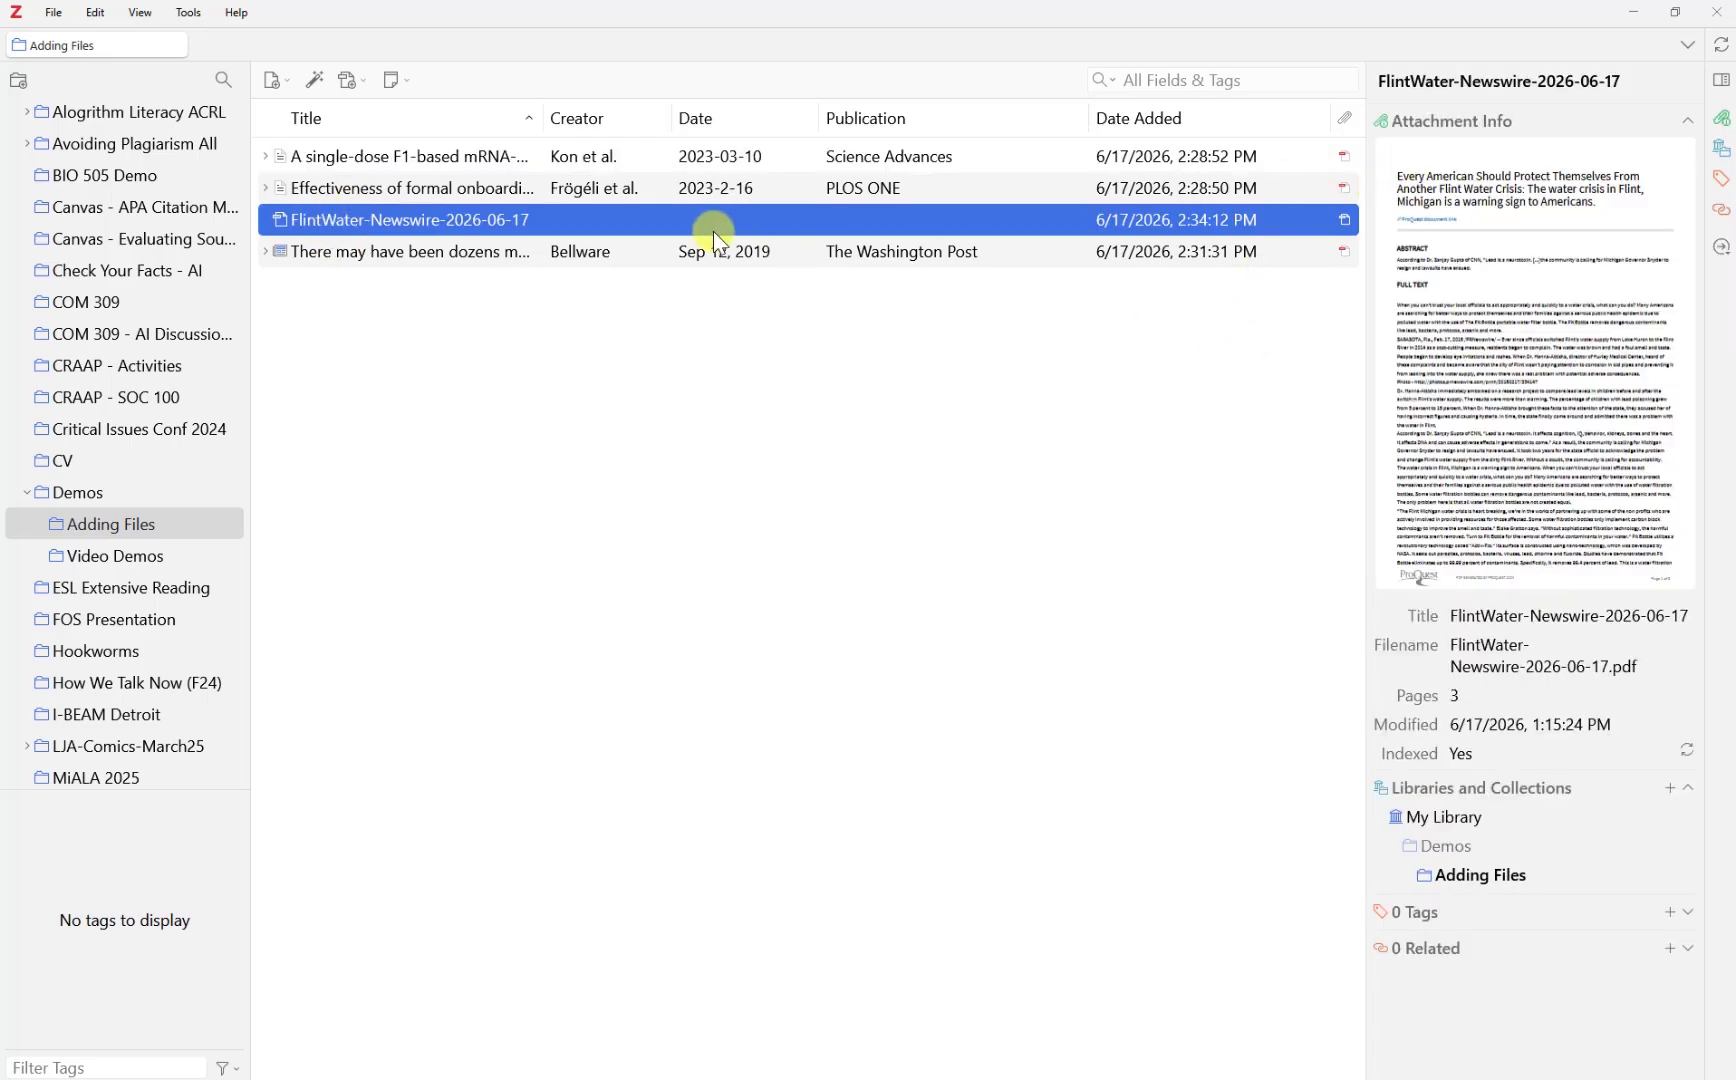
pyautogui.rightClick(467, 218)
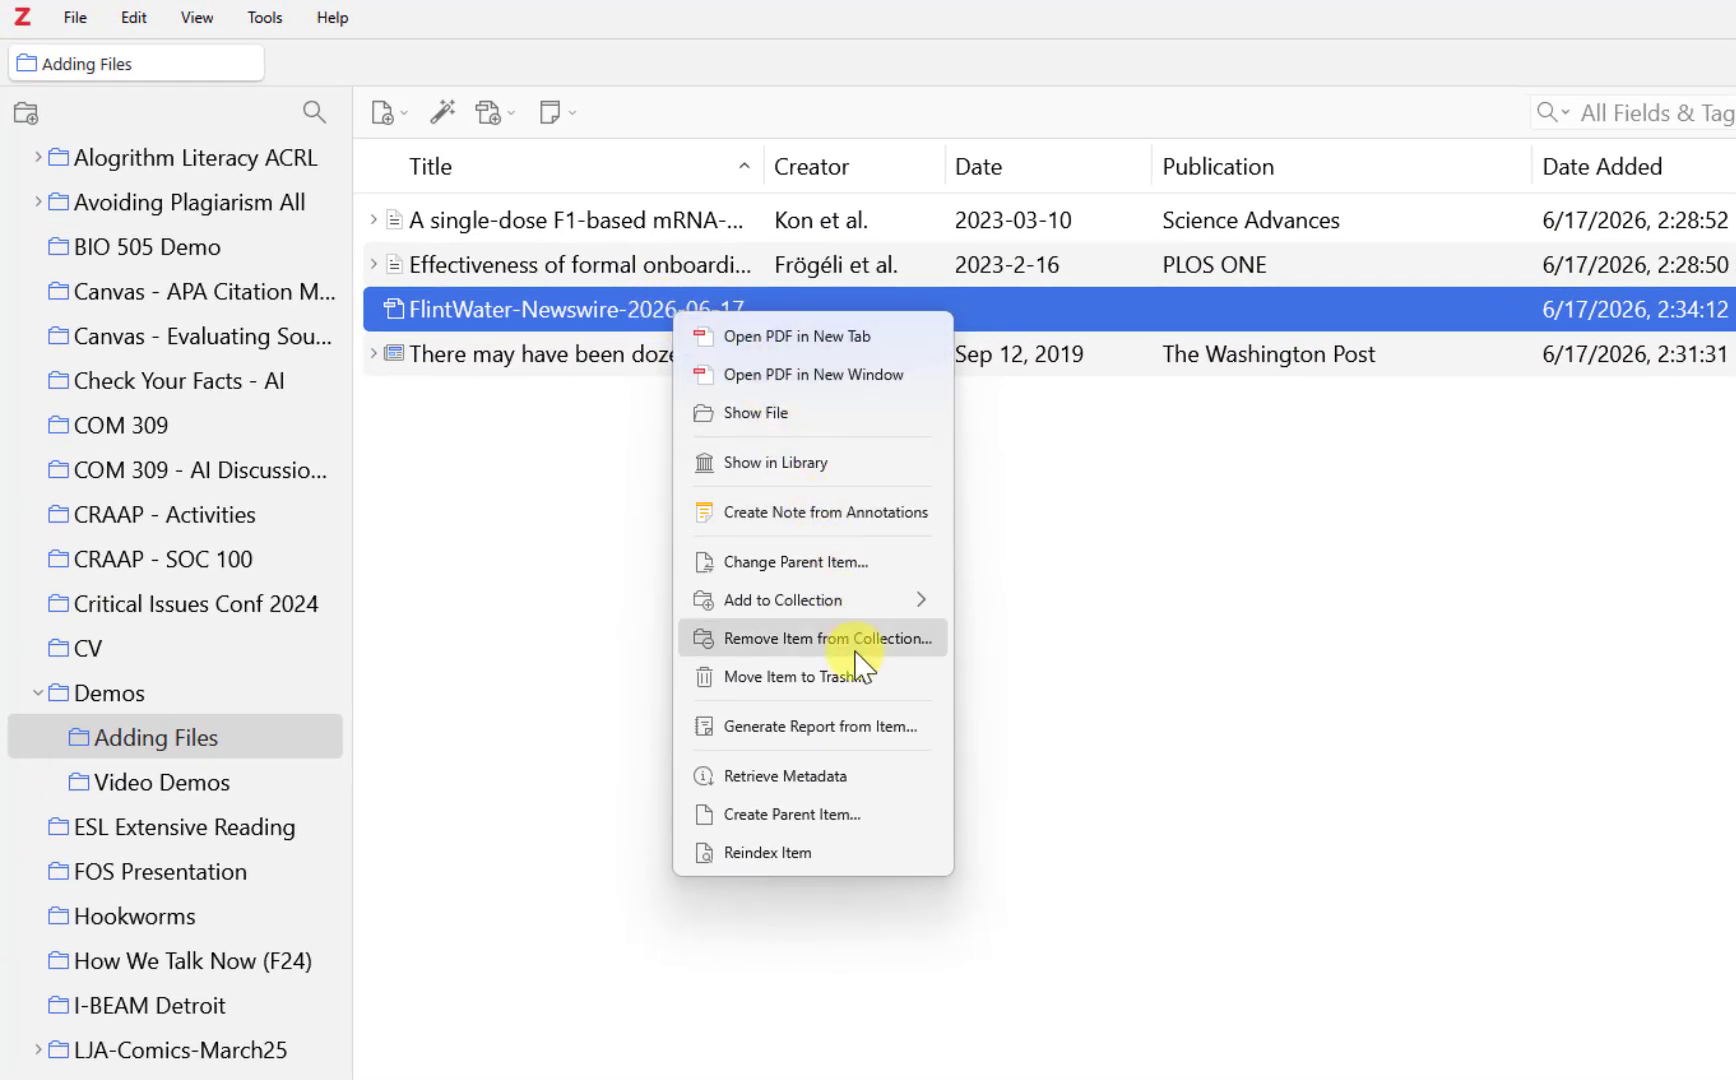
pyautogui.click(899, 828)
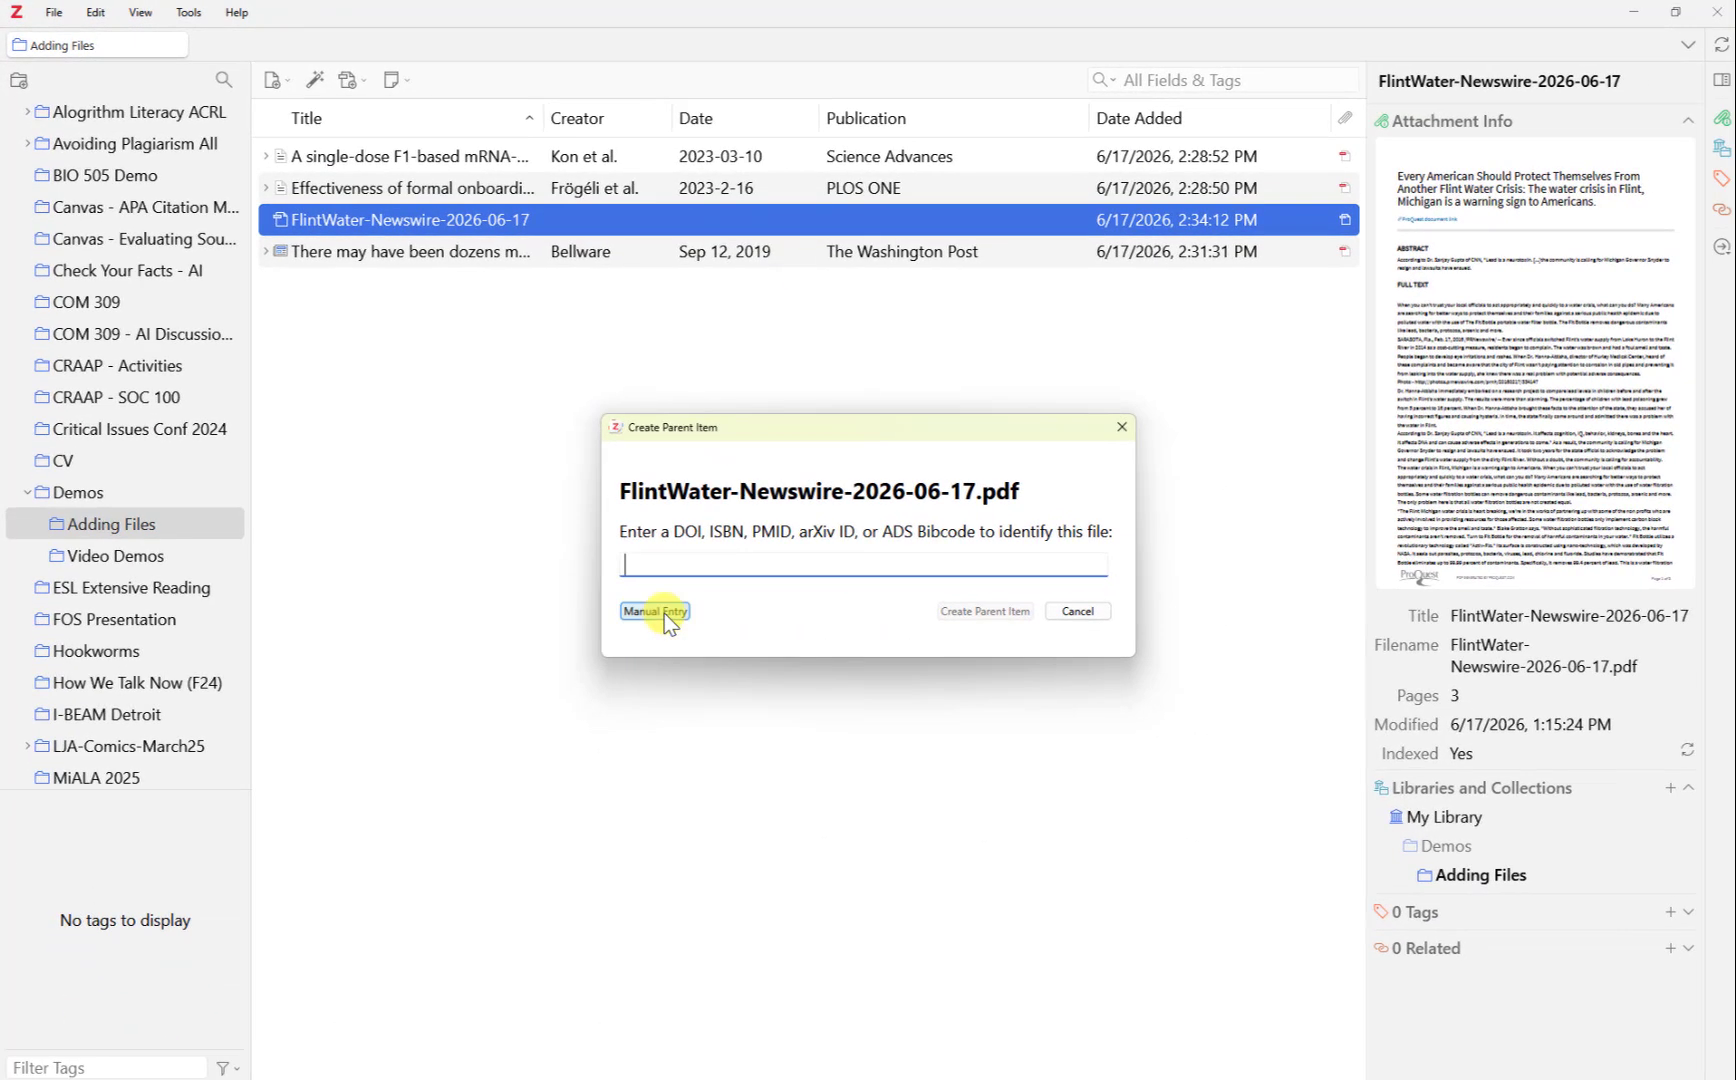
pyautogui.click(655, 611)
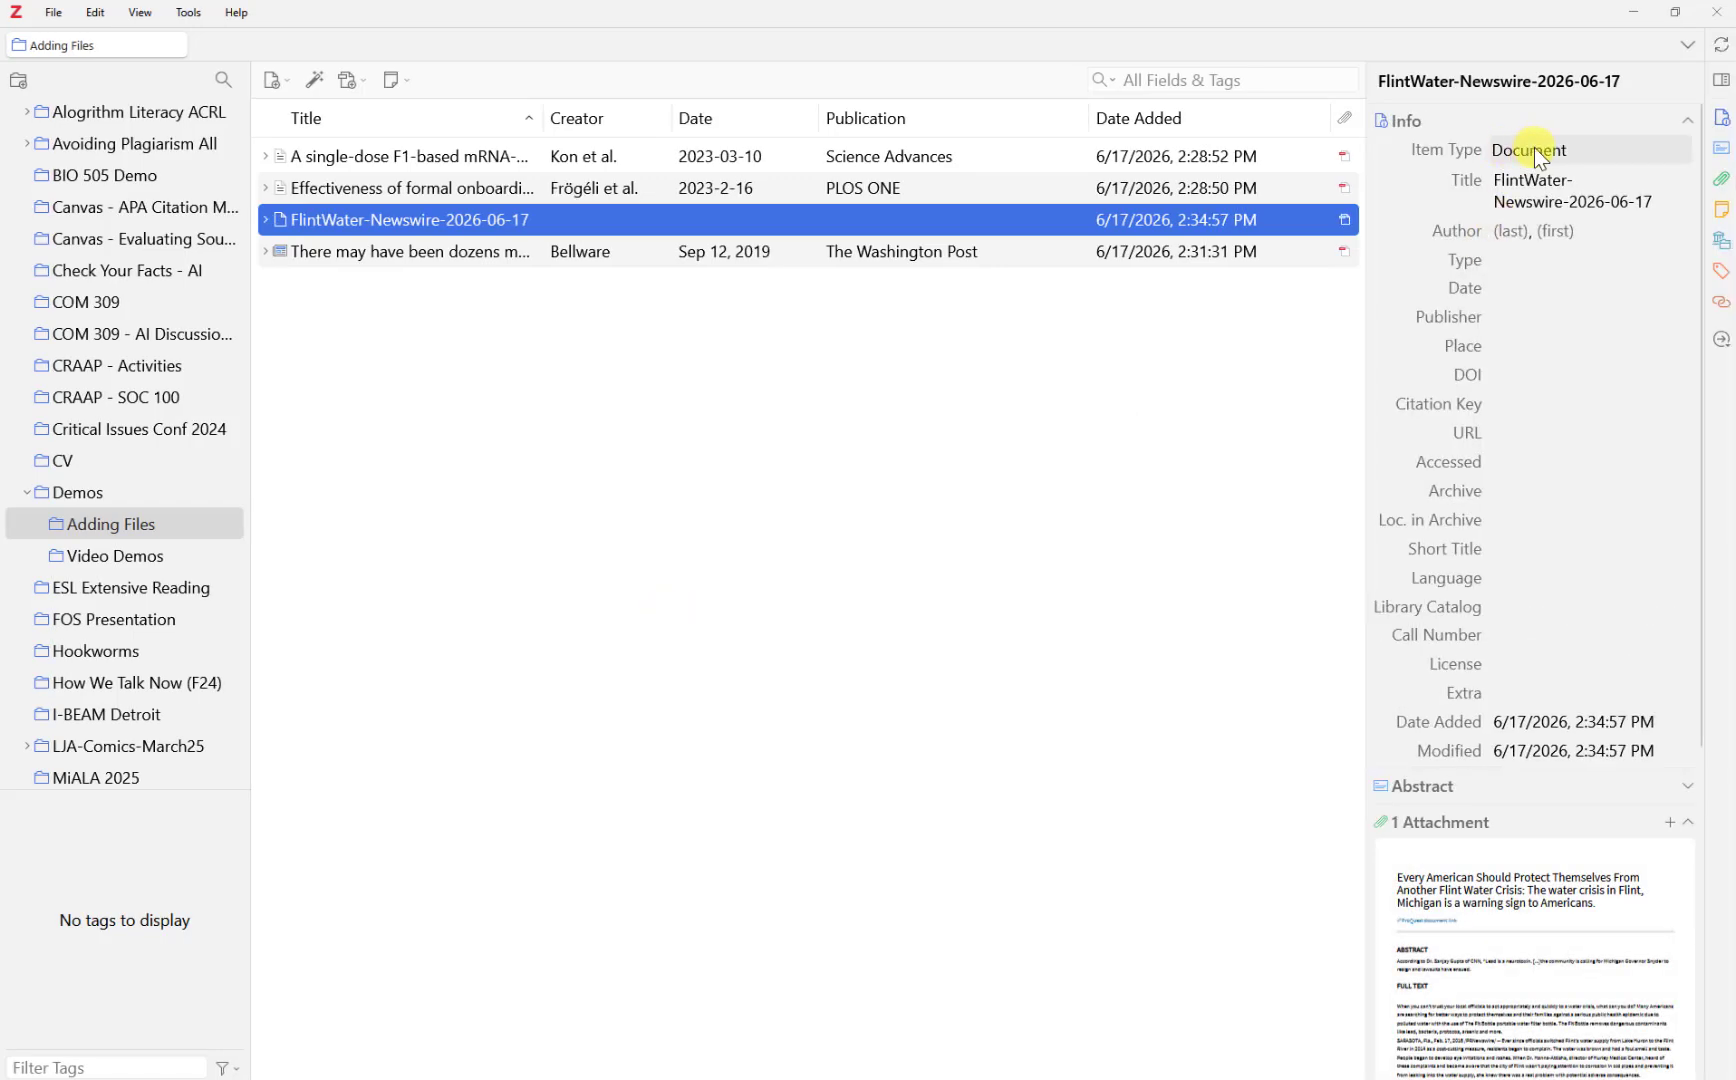
pyautogui.click(1534, 146)
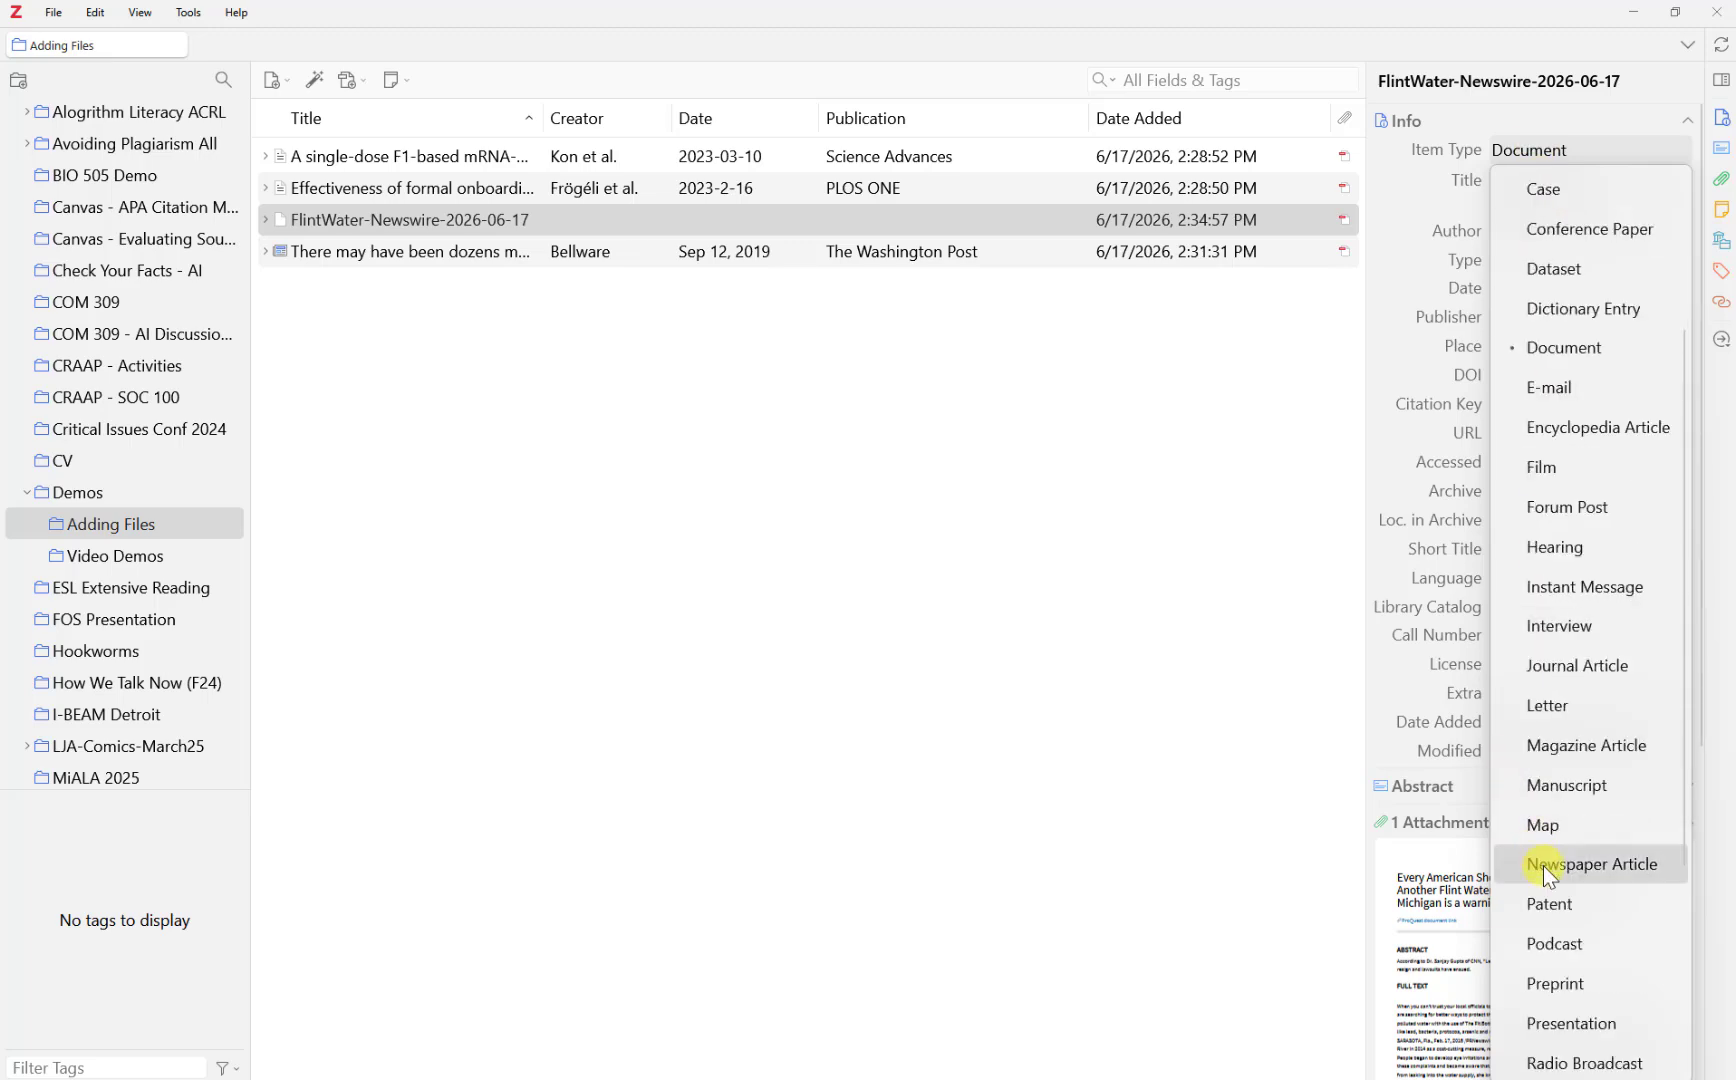
pyautogui.click(1543, 865)
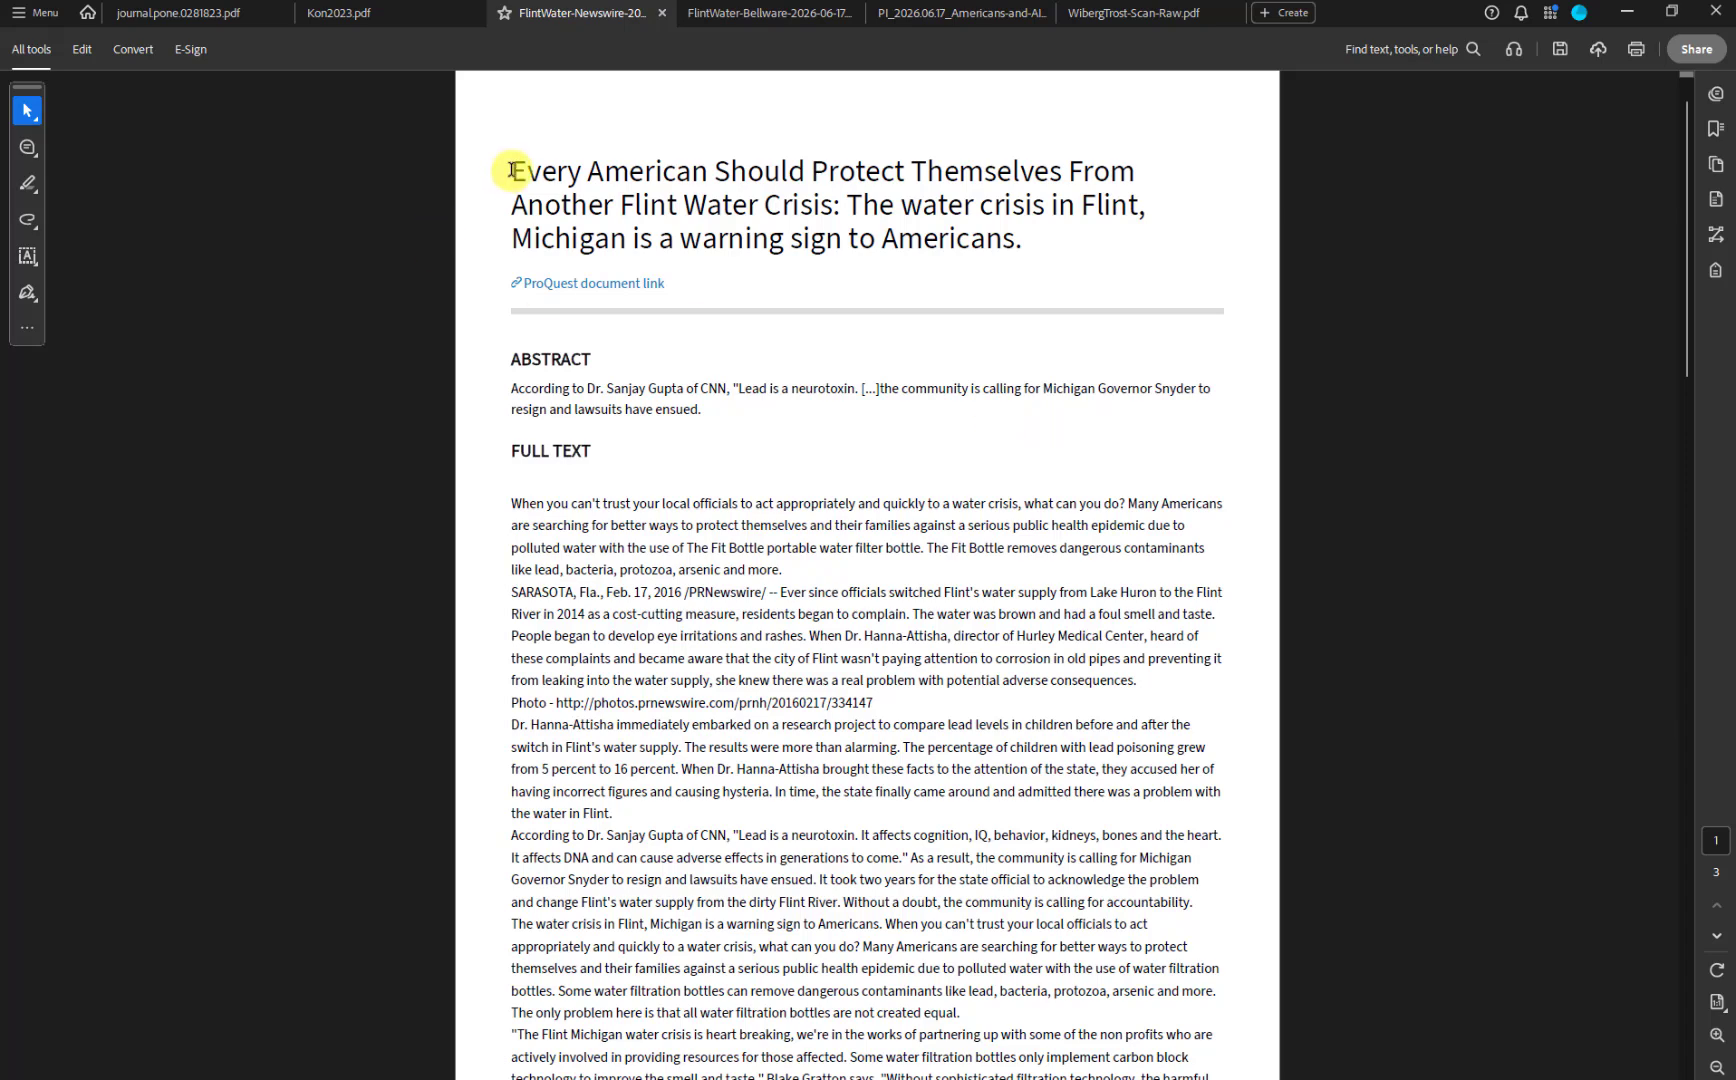
# Replace the Newswire entry's title with its PDF's full headline, starting "Every American Should Protect Themselves From Another Flint Water Crisis", without the final period
pyautogui.moveTo(511, 172); pyautogui.dragTo(962, 236)
pyautogui.rightClick(966, 243)
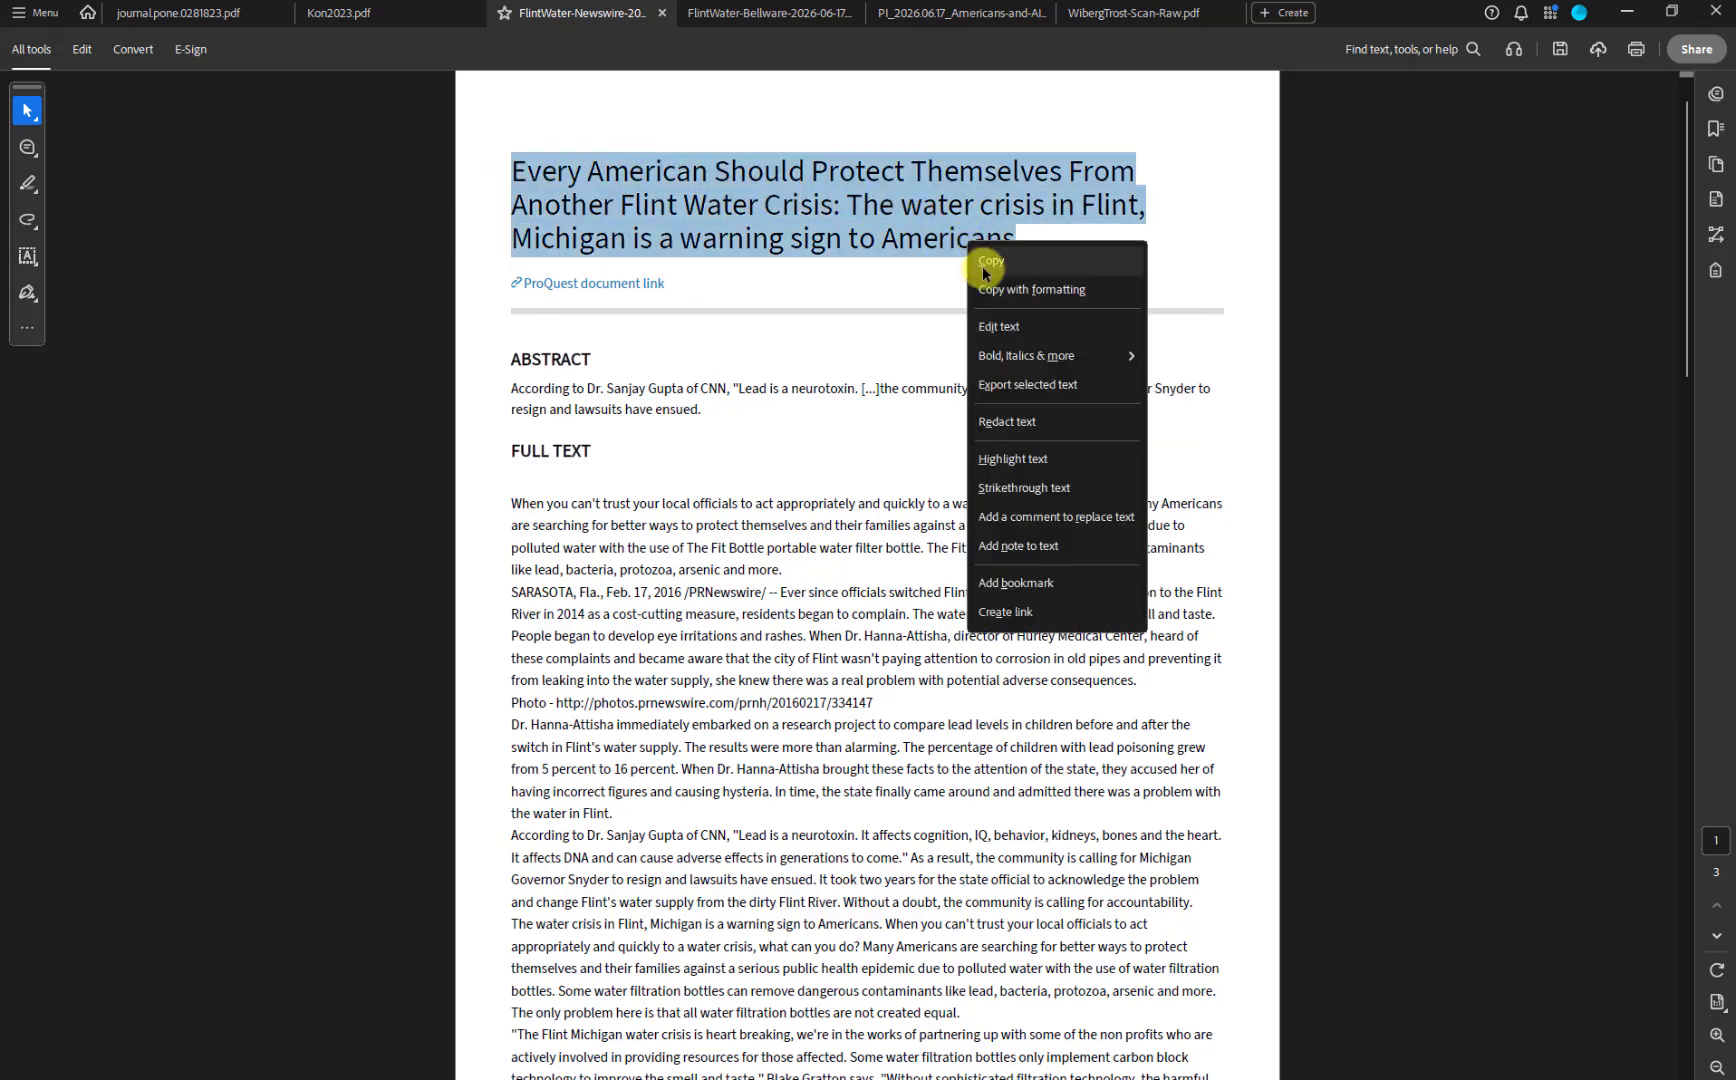
pyautogui.click(983, 272)
pyautogui.hotkey('alt', 'Tab')
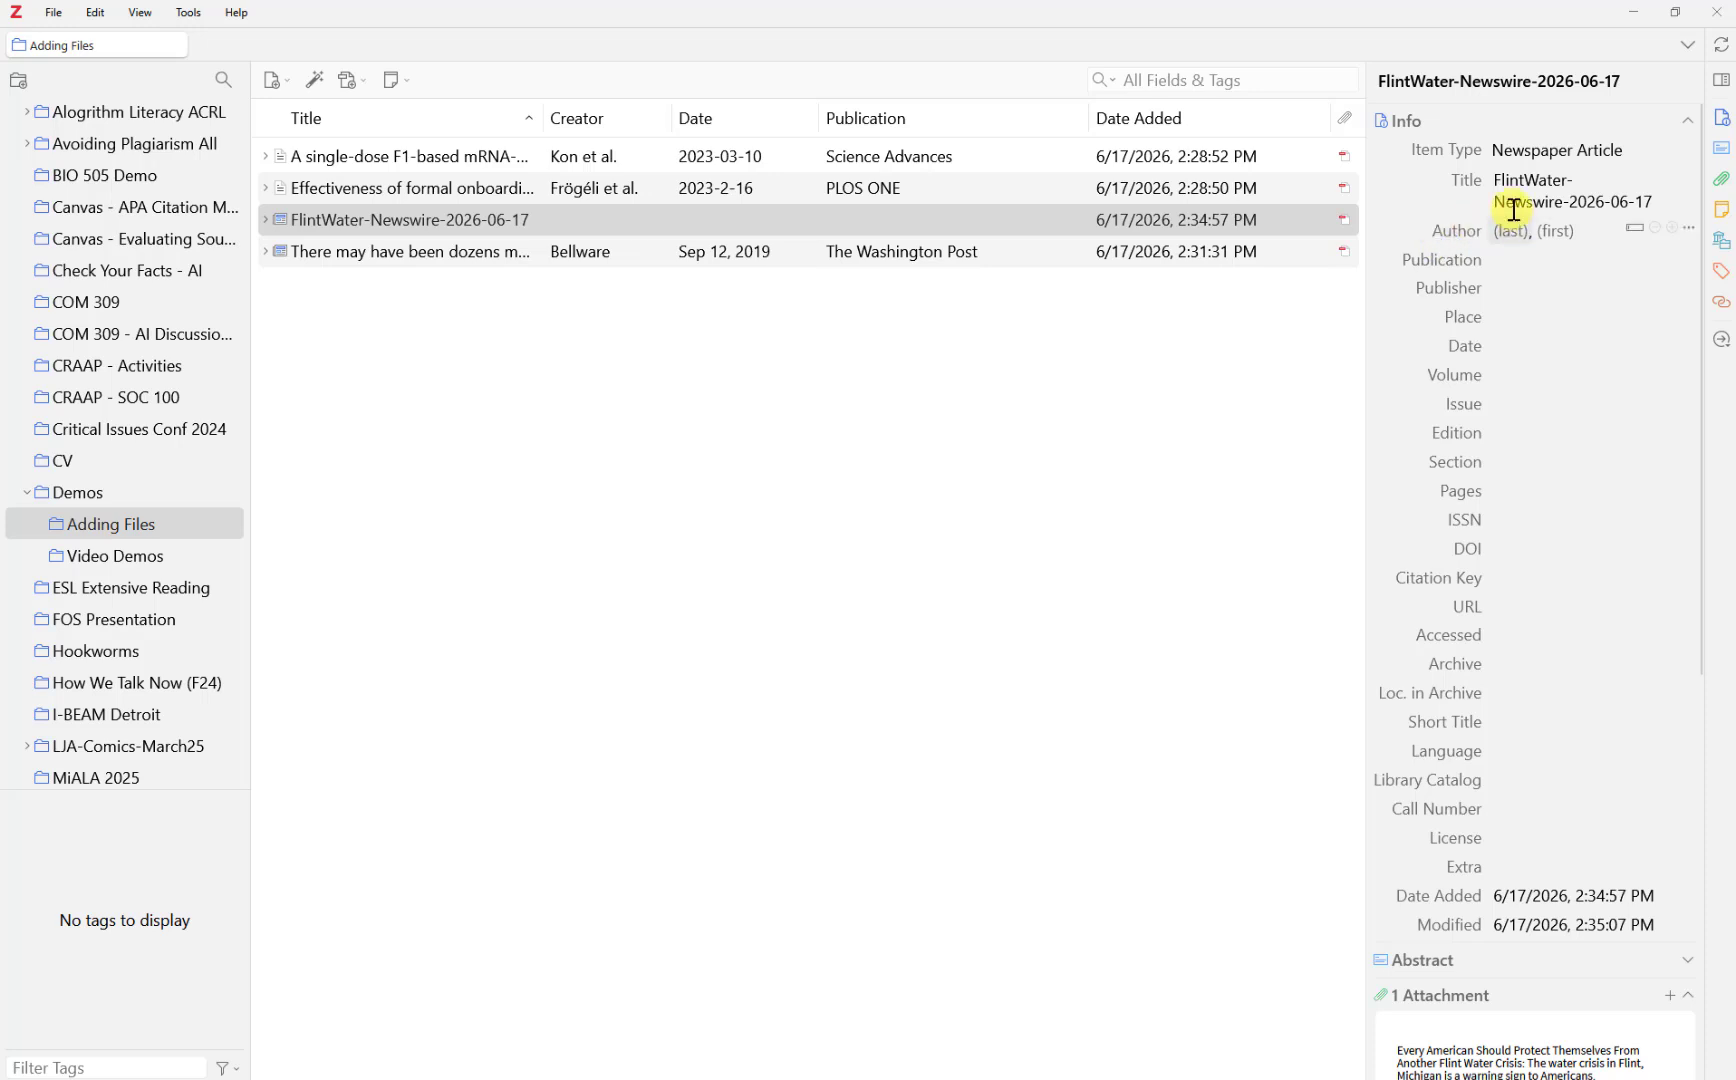
pyautogui.moveTo(1495, 179); pyautogui.dragTo(1657, 194)
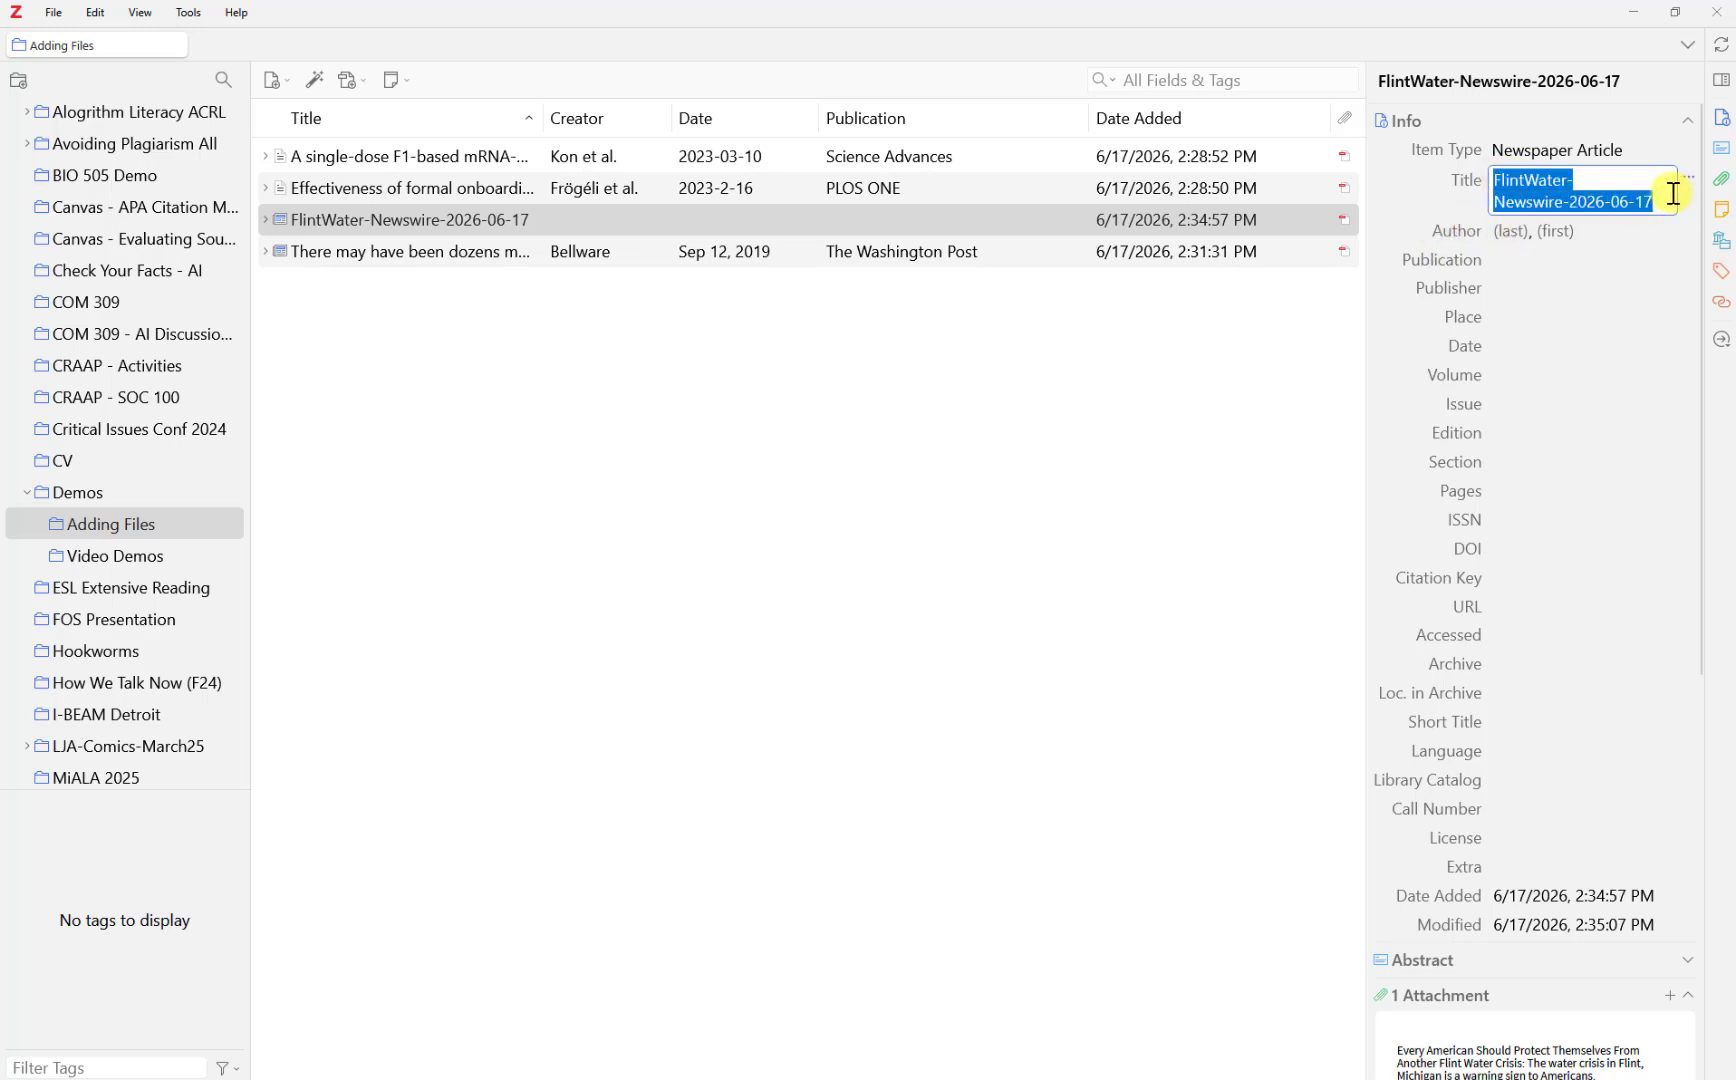
pyautogui.hotkey('ctrl', 'v')
# Copy the publication title PR Newswire from the Newswire PDF's details in Acrobat into the Zotero entry's Publication field
pyautogui.hotkey('alt', 'Tab')
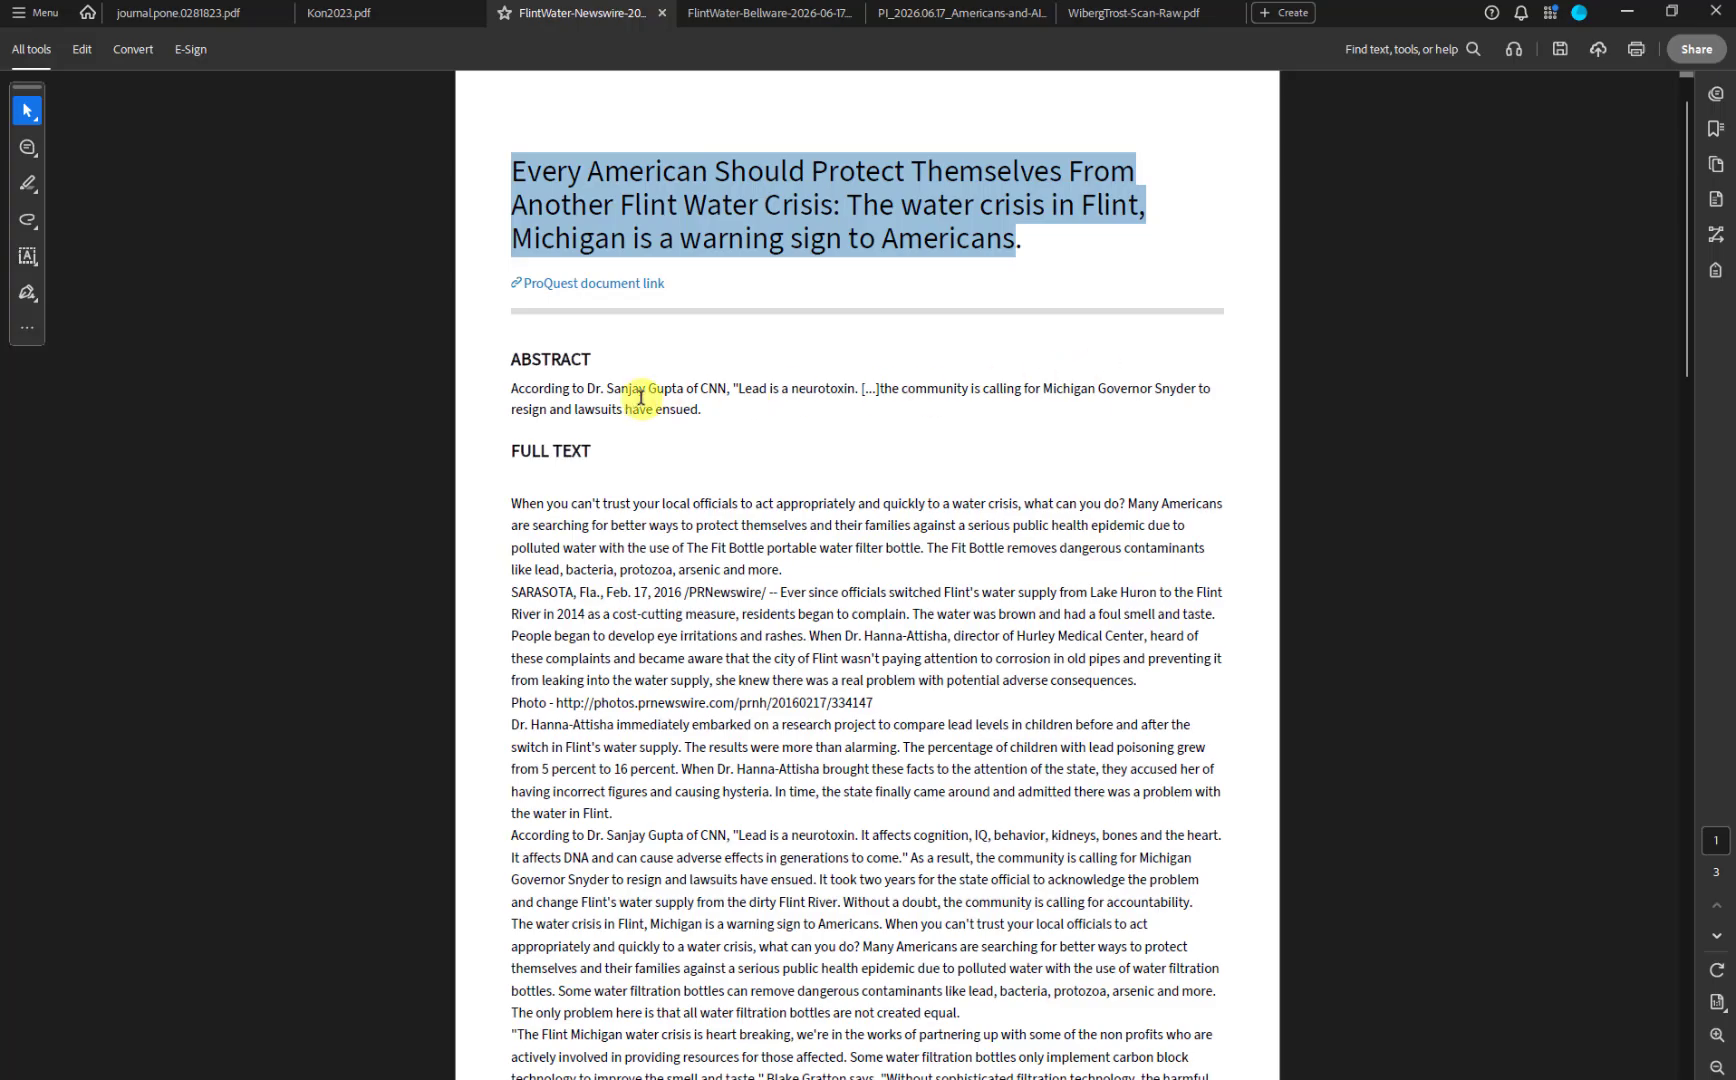
pyautogui.scroll(-9, 613, 415)
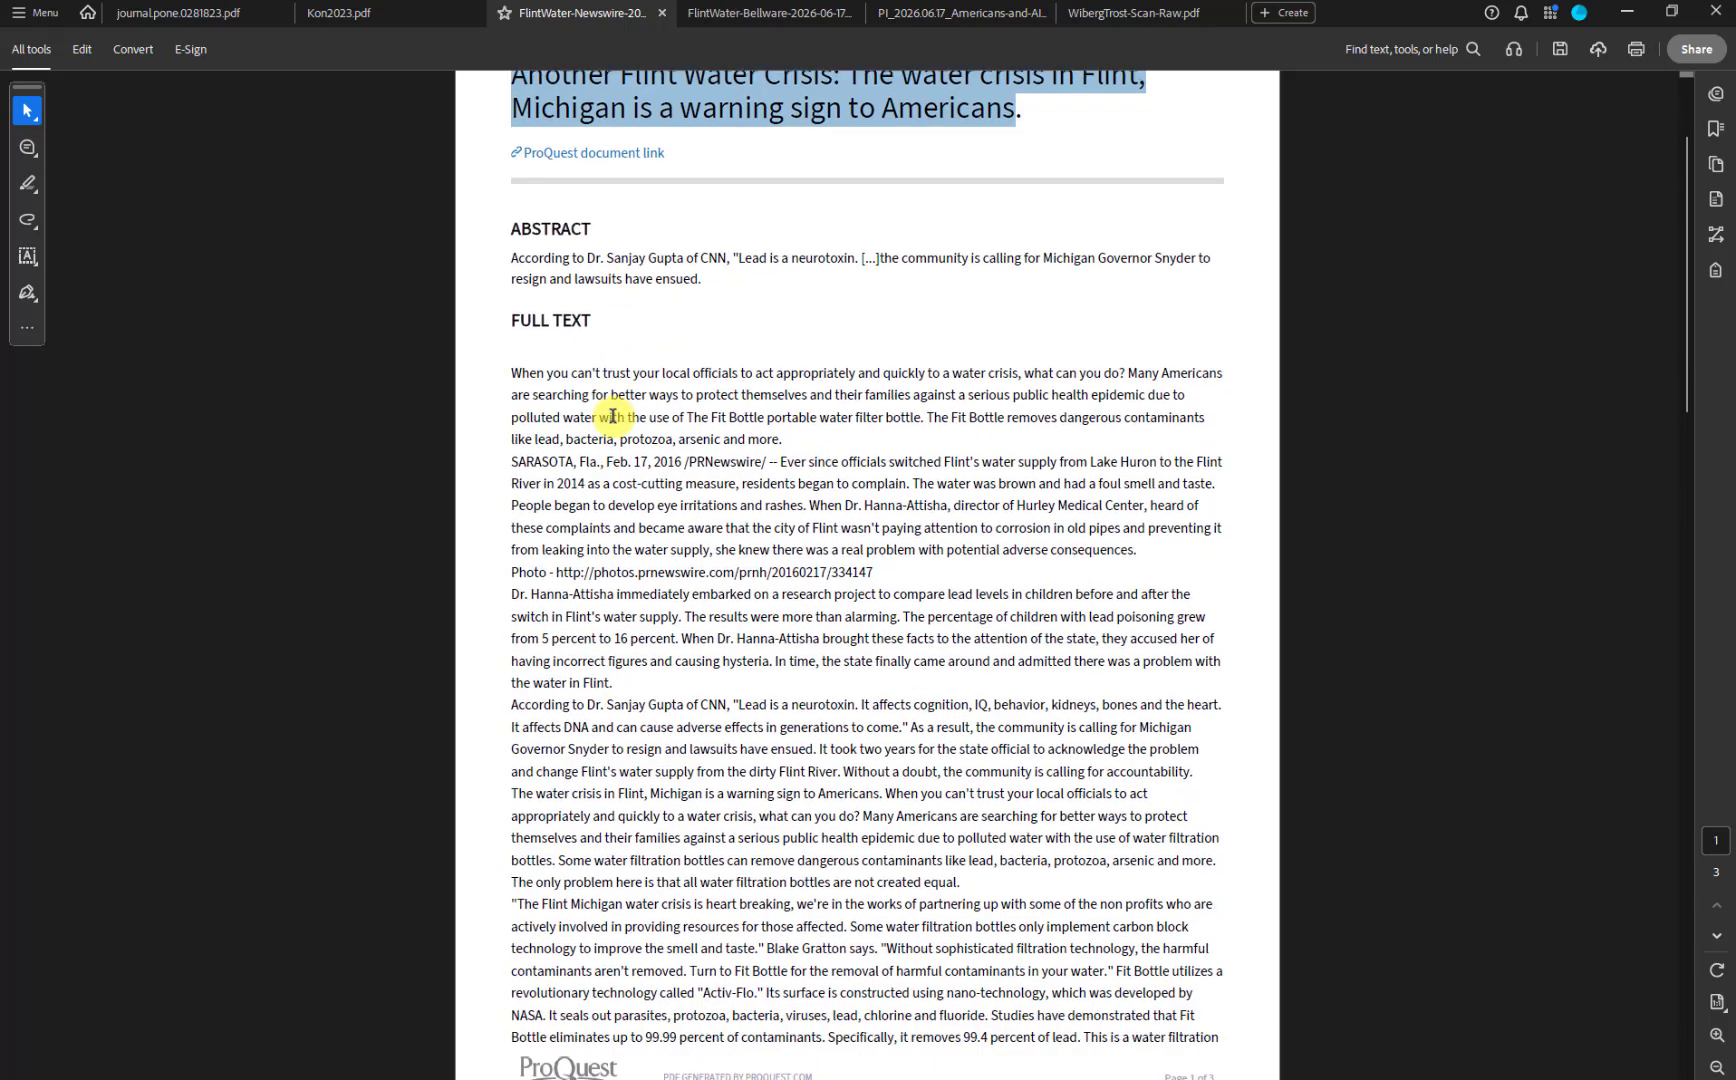
pyautogui.scroll(-18, 639, 497)
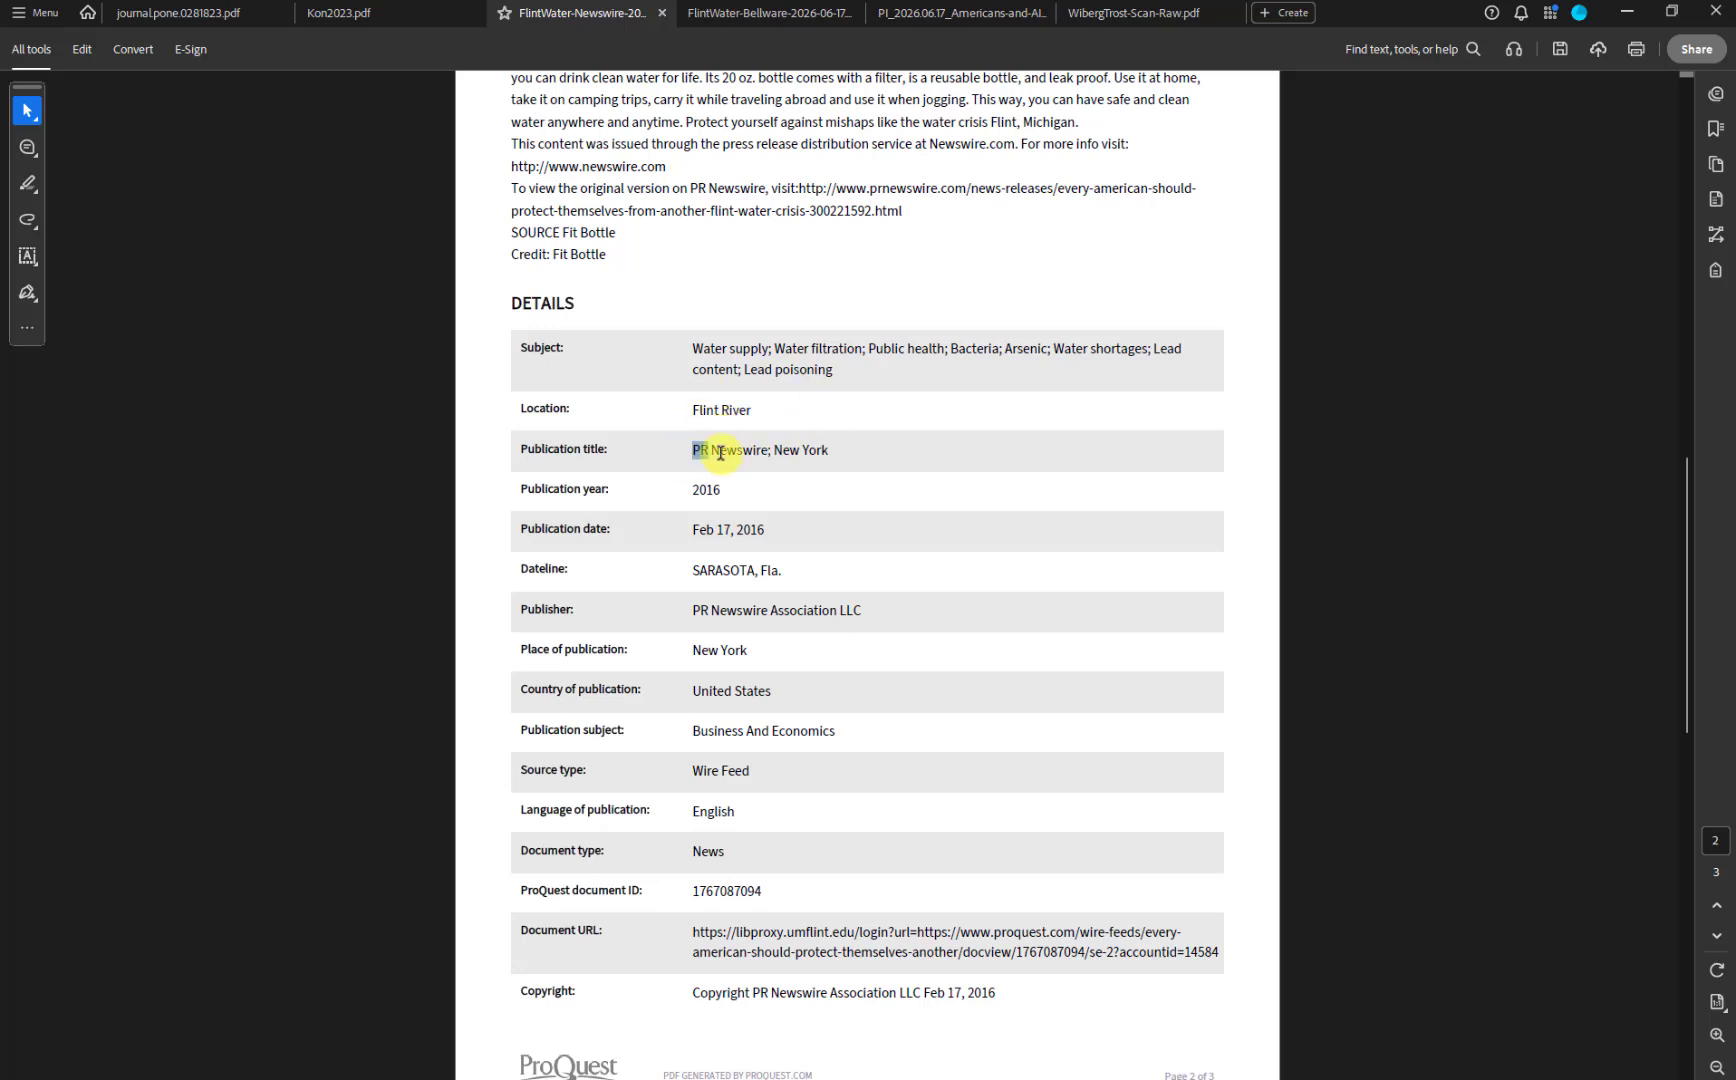
pyautogui.moveTo(720, 452); pyautogui.dragTo(755, 453)
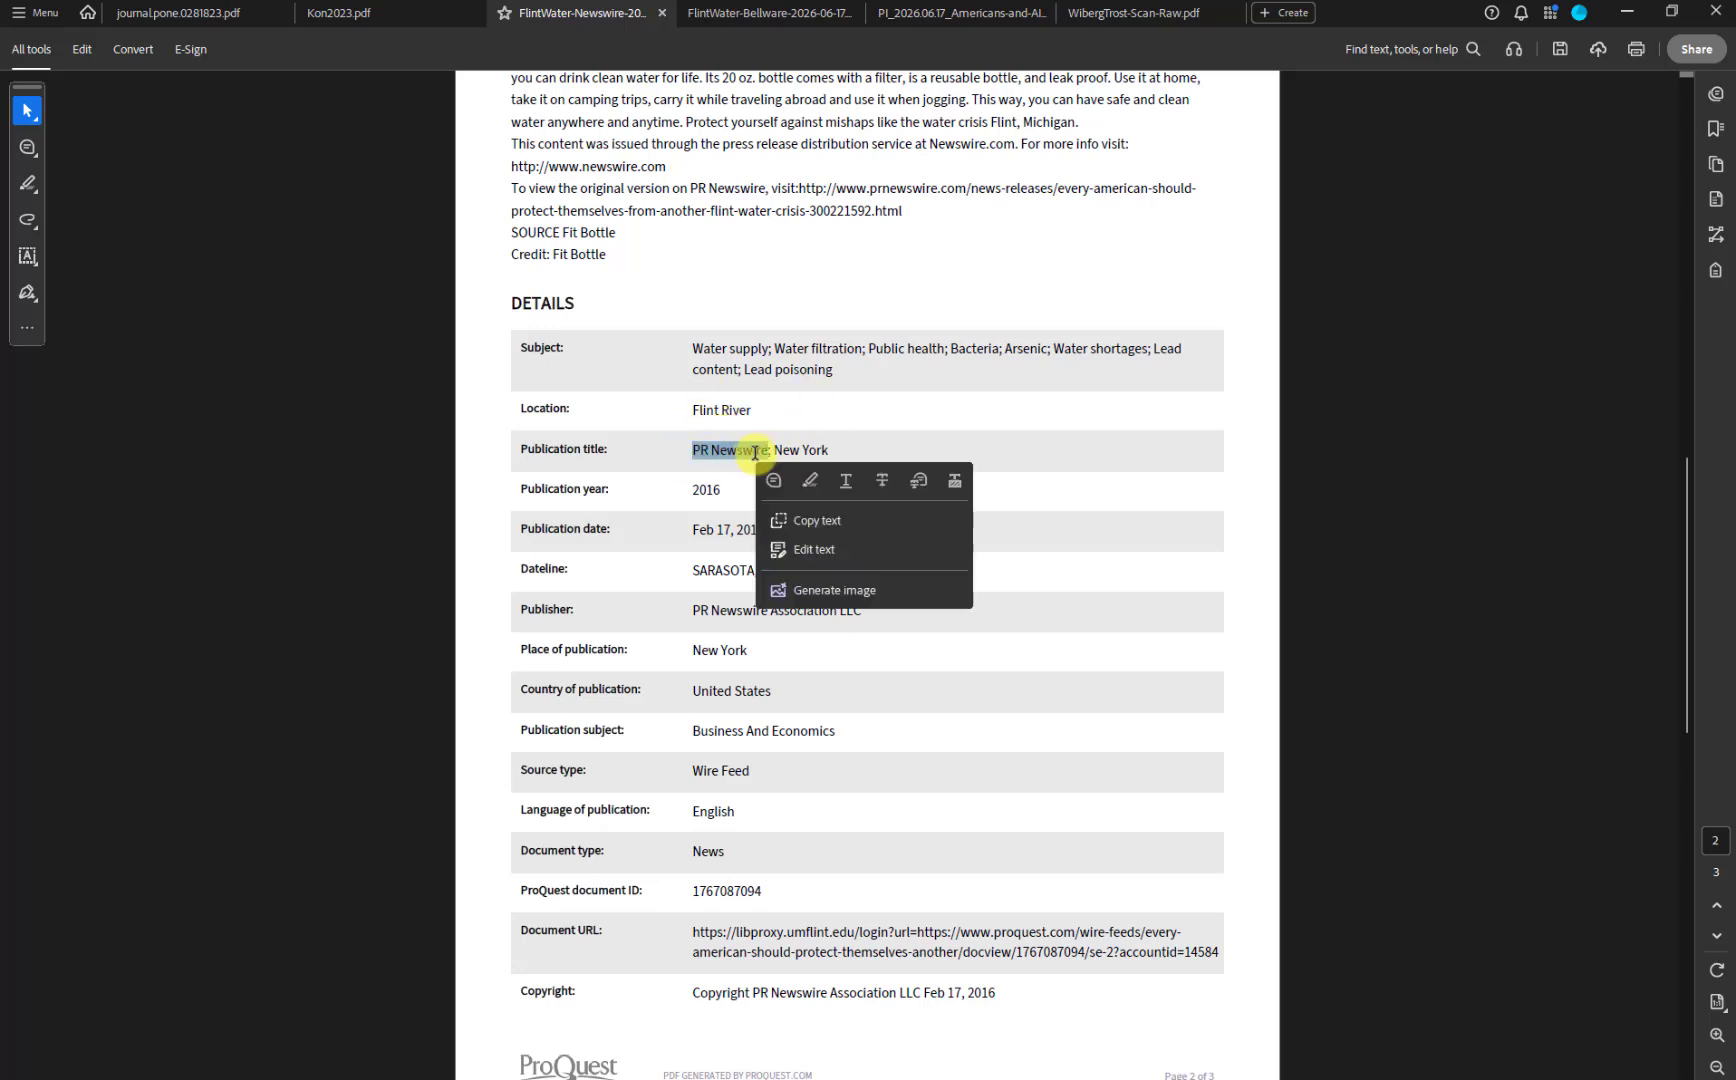
pyautogui.click(796, 532)
pyautogui.hotkey('alt', 'Tab')
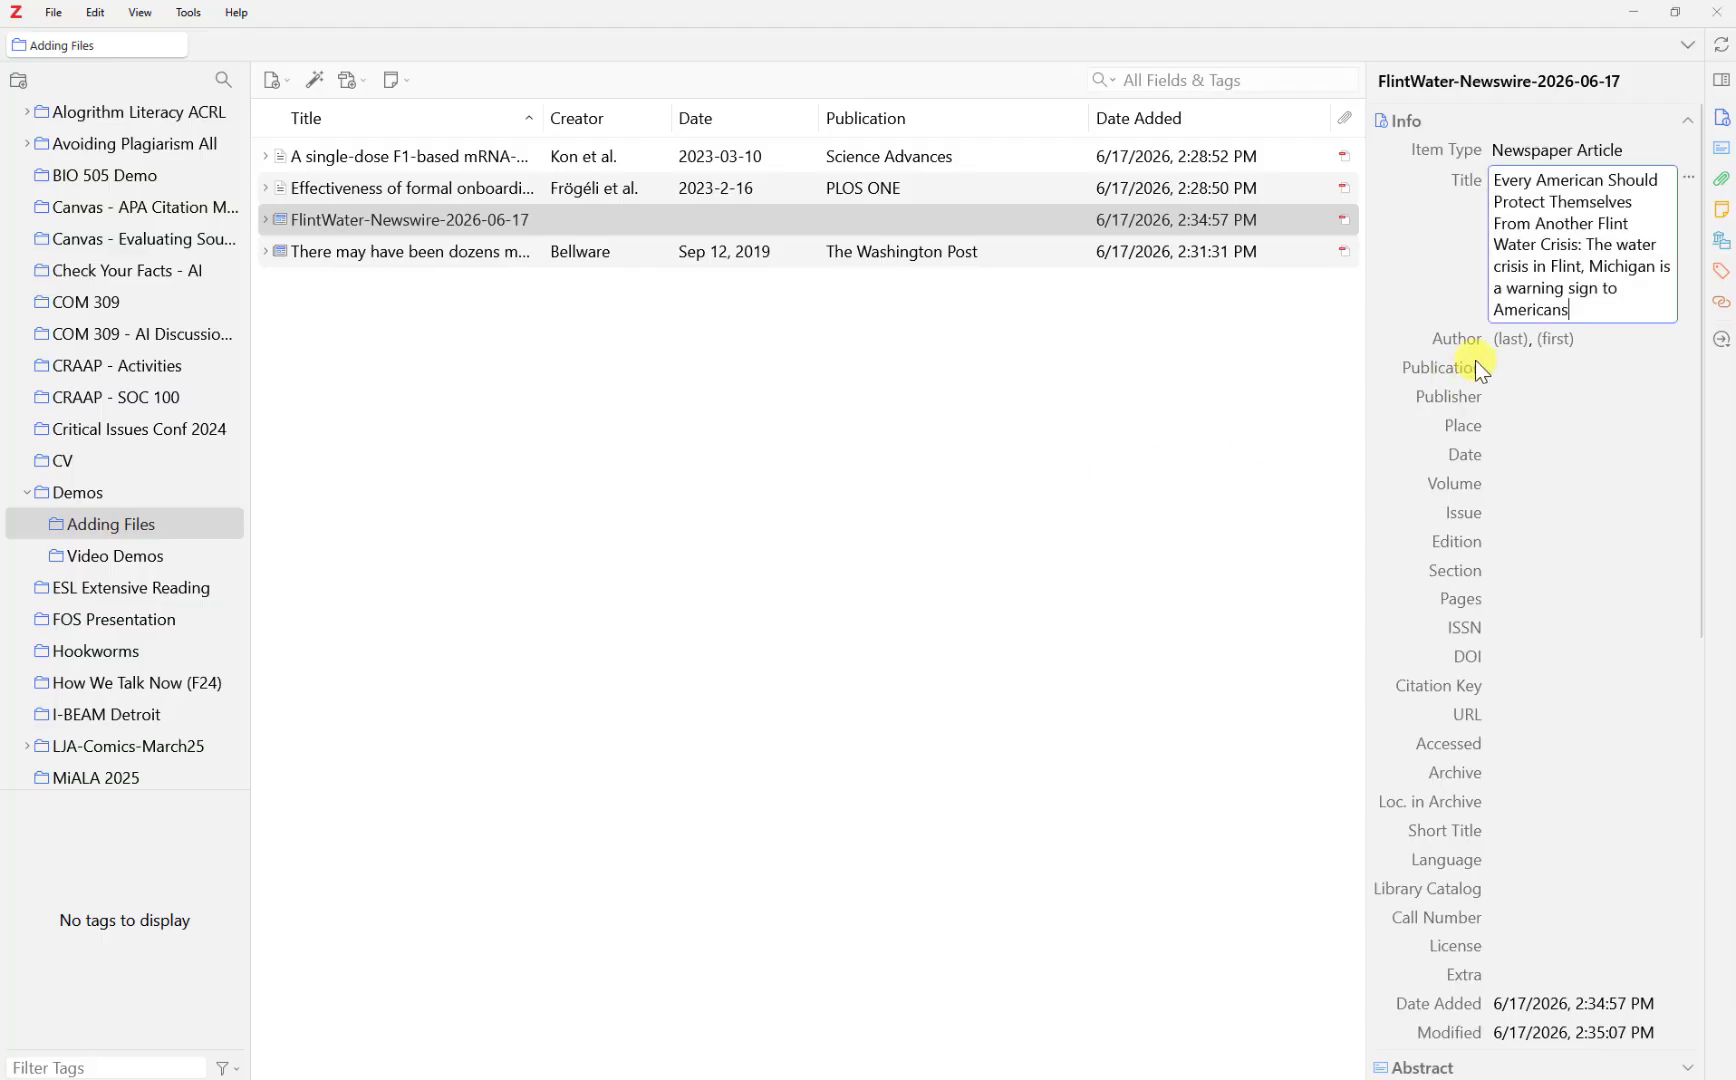
pyautogui.click(1505, 368)
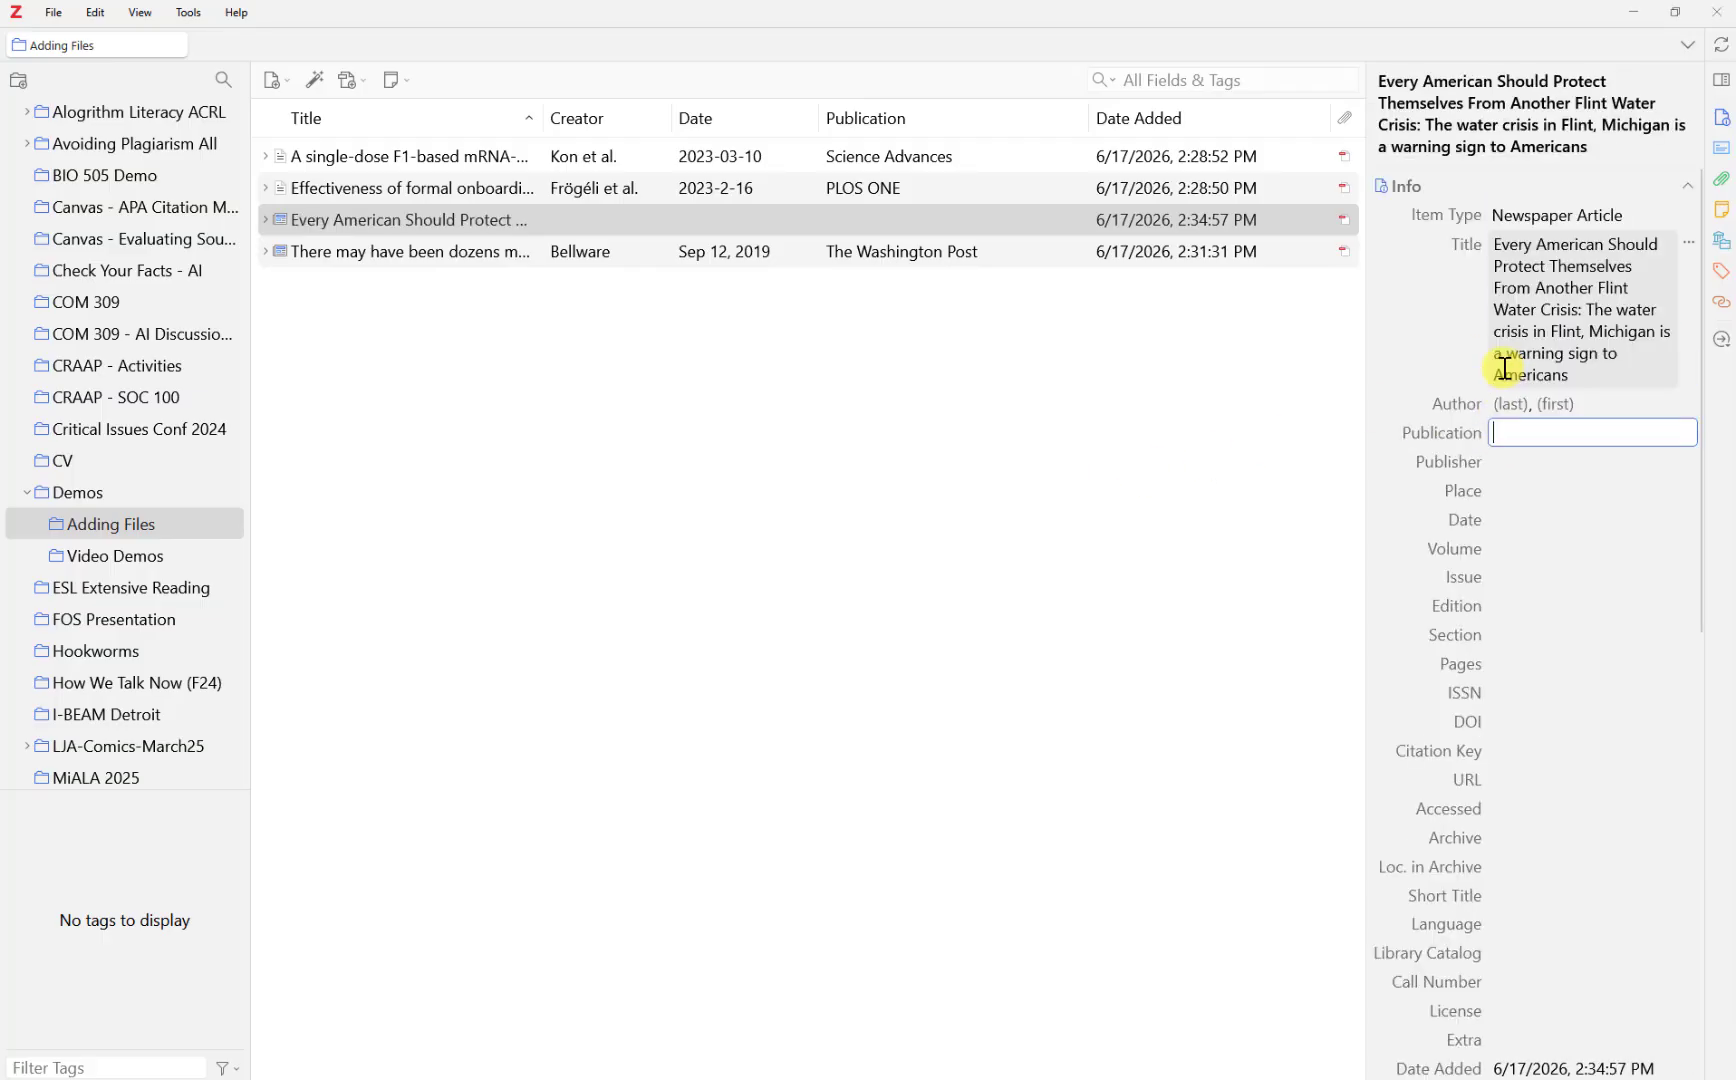
pyautogui.hotkey('ctrl', 'v')
# Copy the publication date Feb 17, 2016 from the Newswire PDF in Acrobat into the Zotero entry's Date field
pyautogui.hotkey('alt', 'Tab')
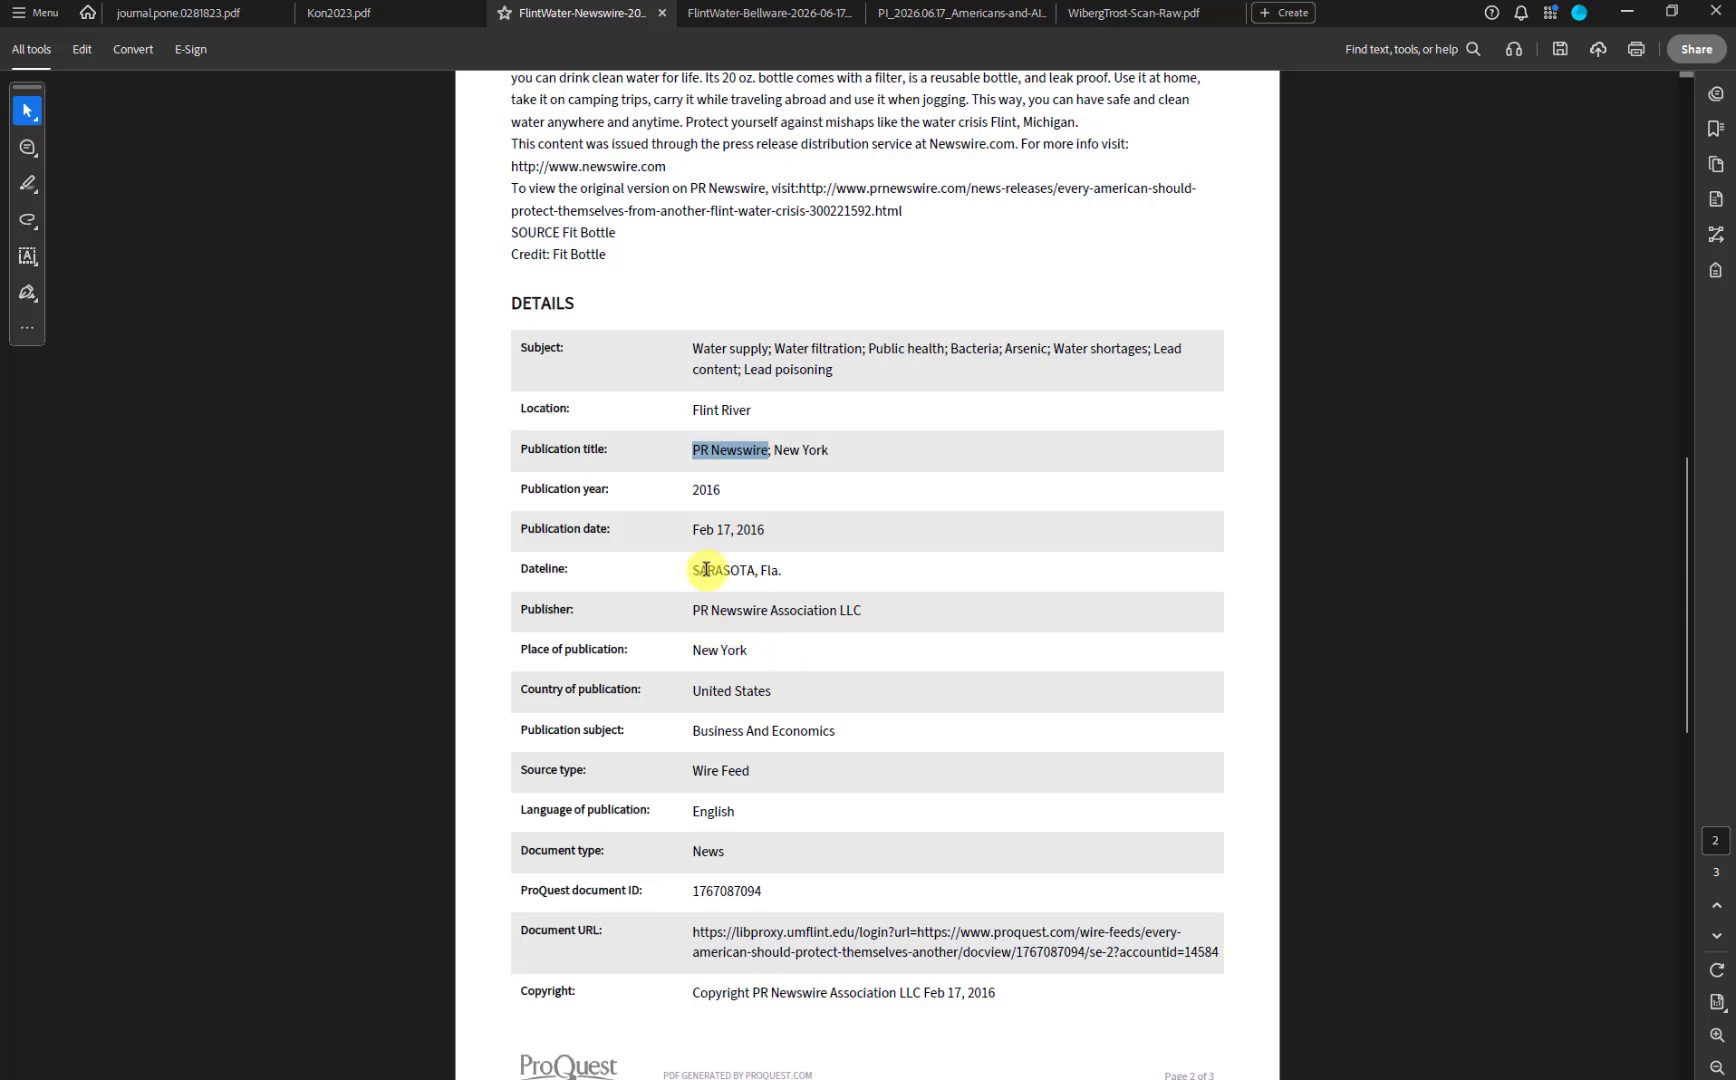
pyautogui.moveTo(693, 529); pyautogui.dragTo(757, 537)
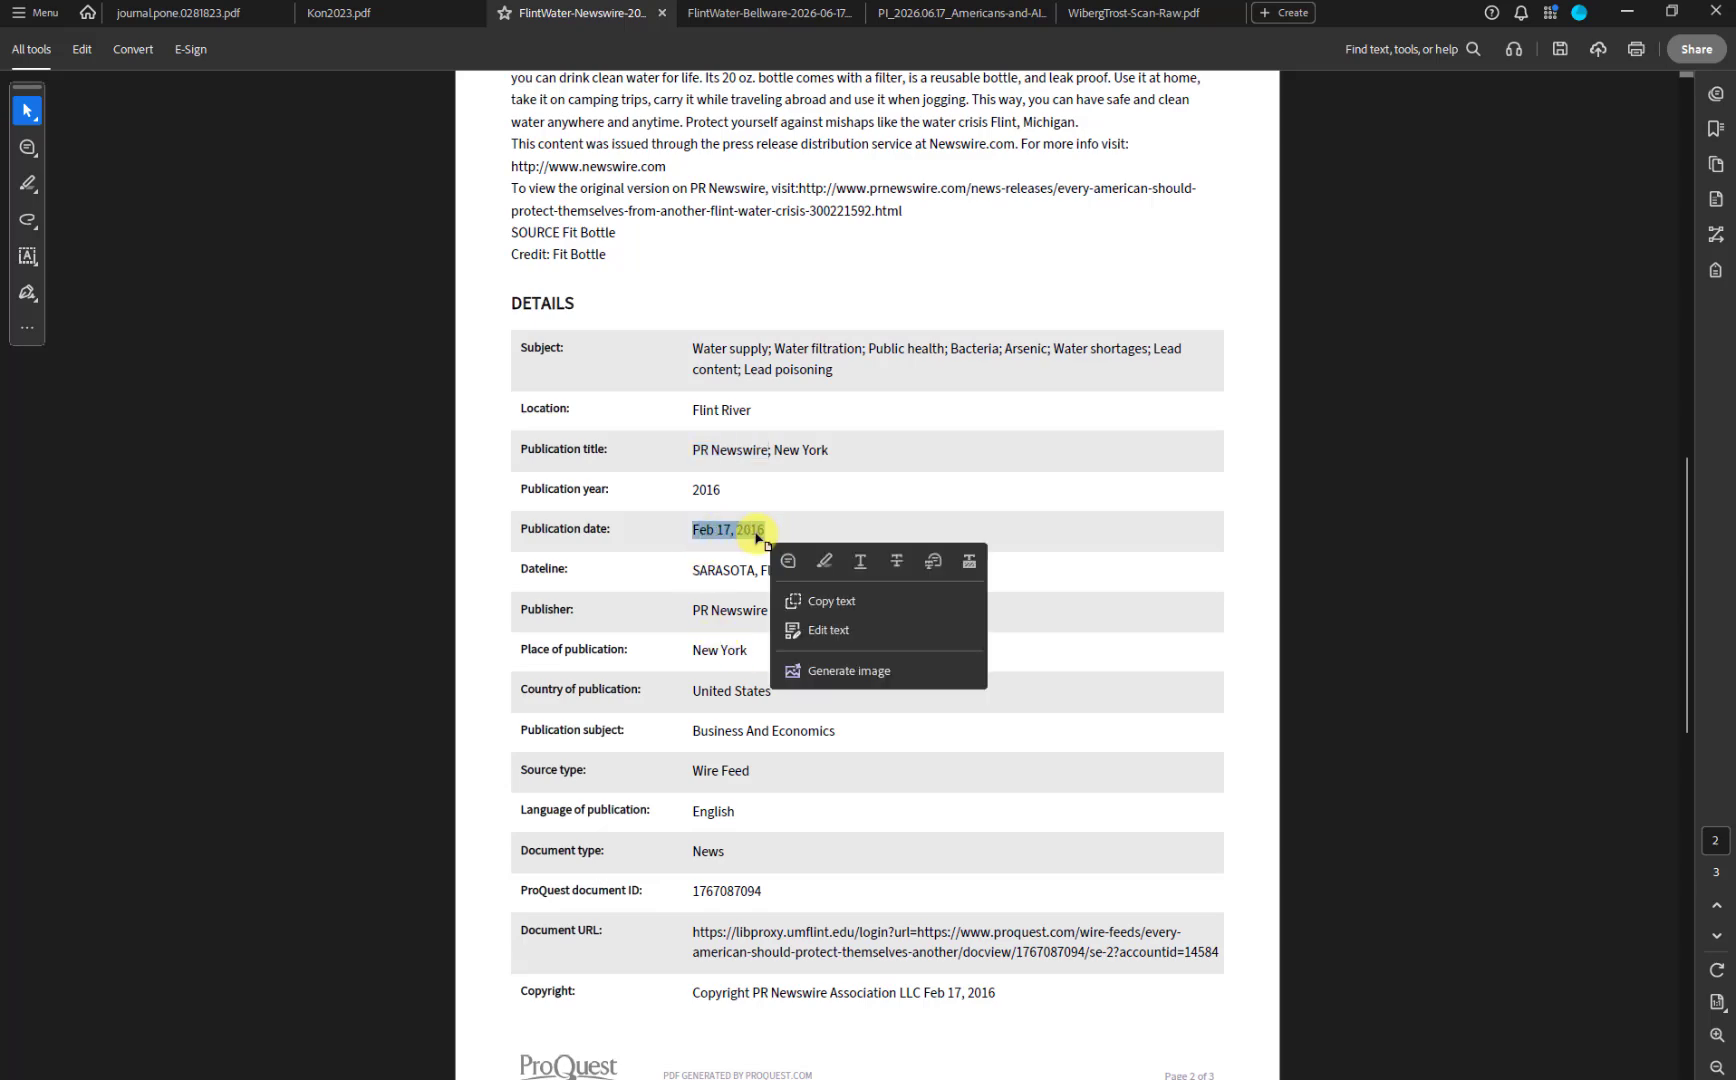
pyautogui.hotkey('ctrl', 'c')
pyautogui.hotkey('alt', 'Tab')
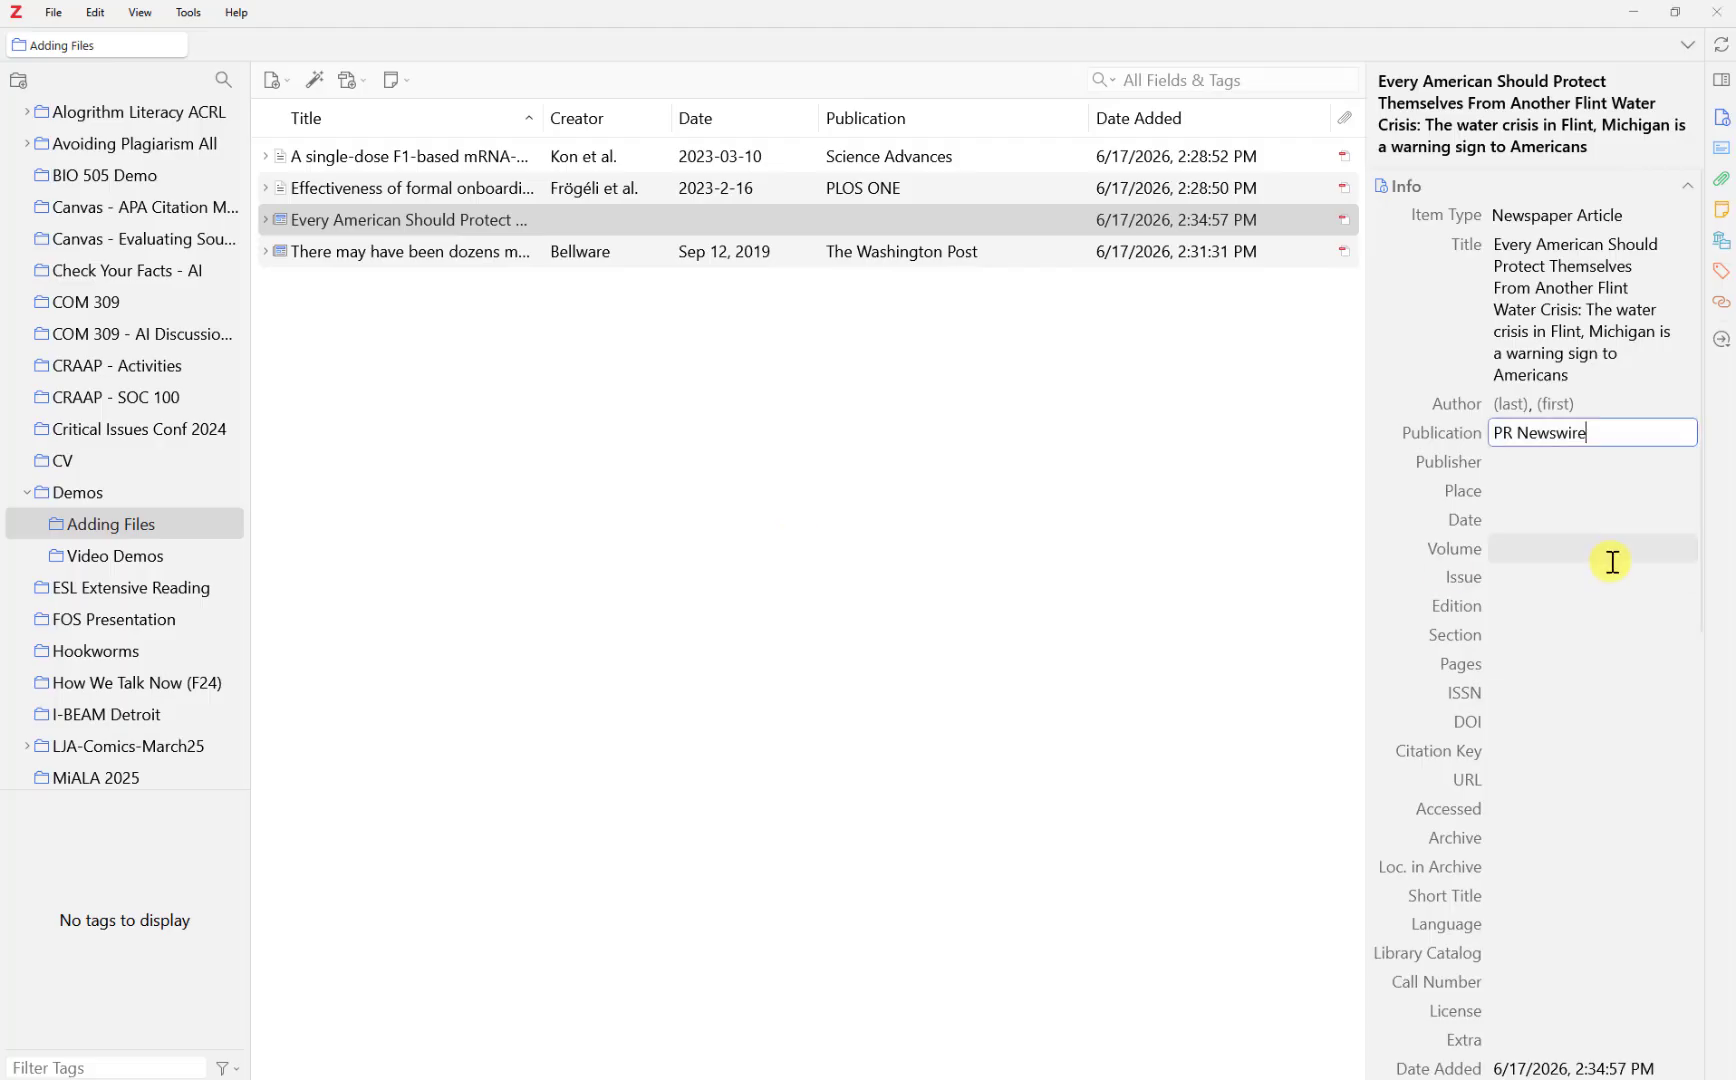
pyautogui.click(1502, 518)
pyautogui.hotkey('ctrl', 'v')
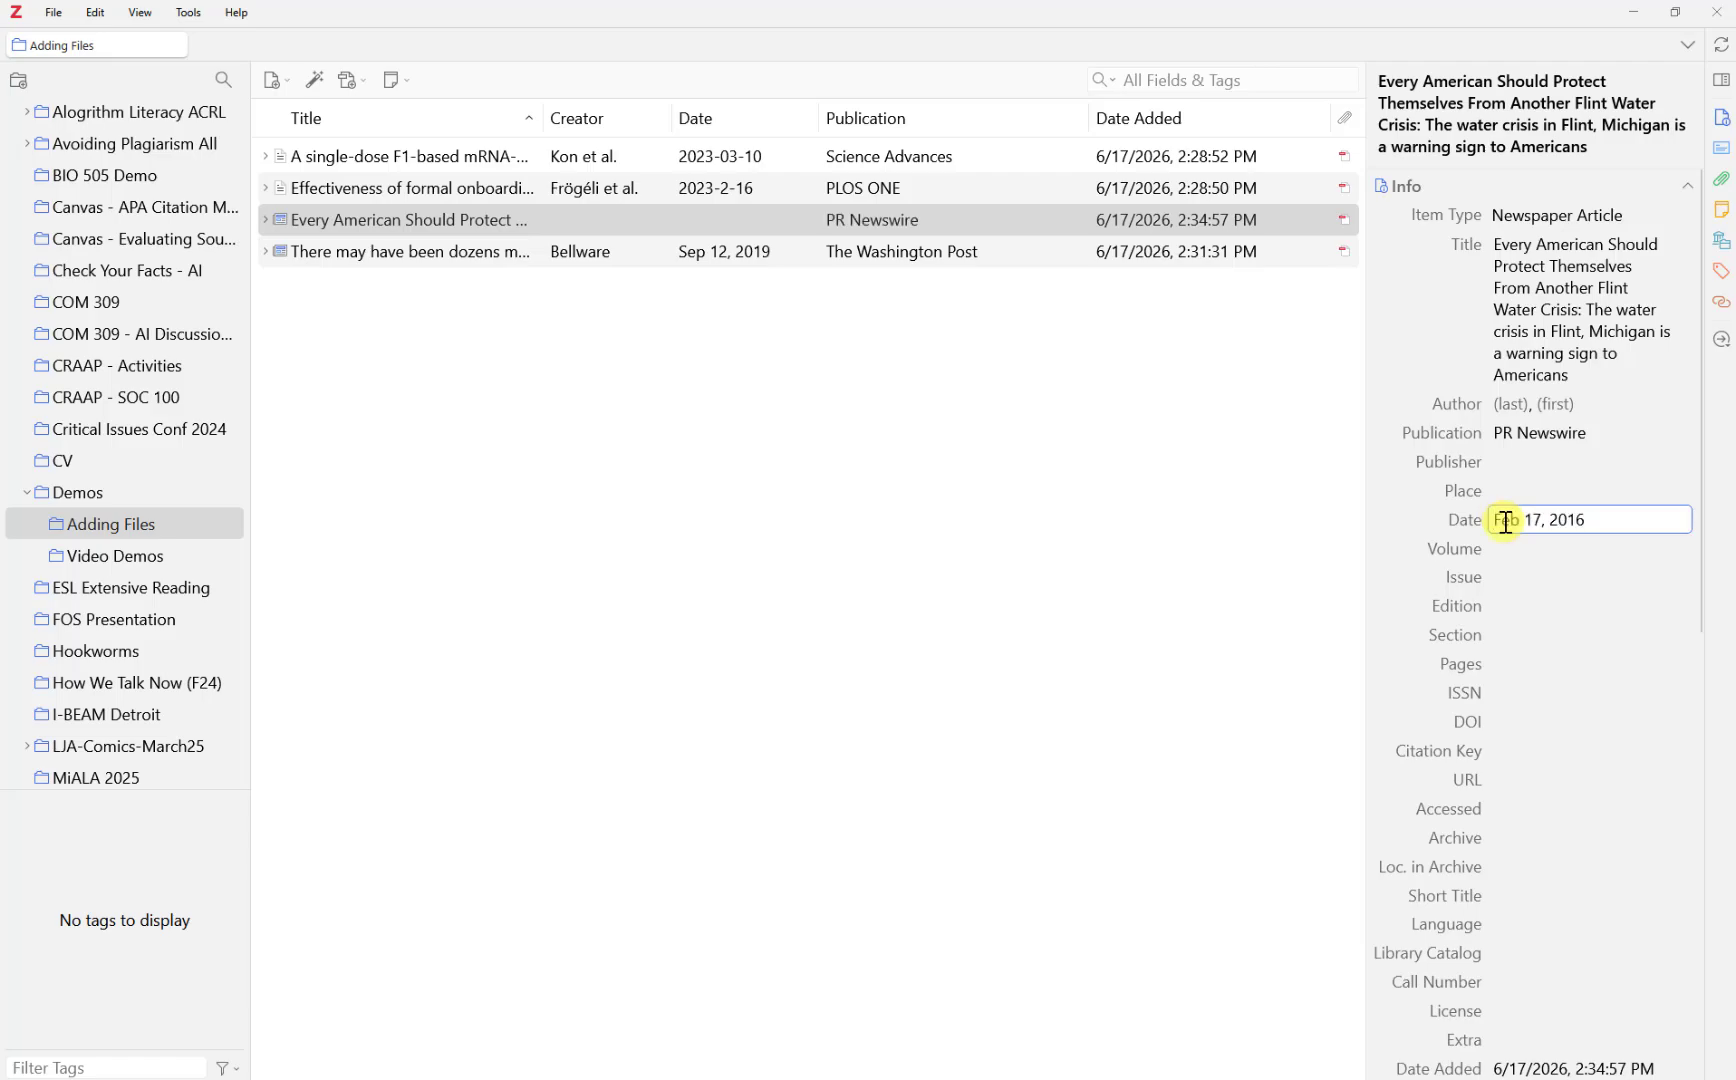
pyautogui.hotkey('alt', 'Tab')
pyautogui.scroll(-3, 833, 663)
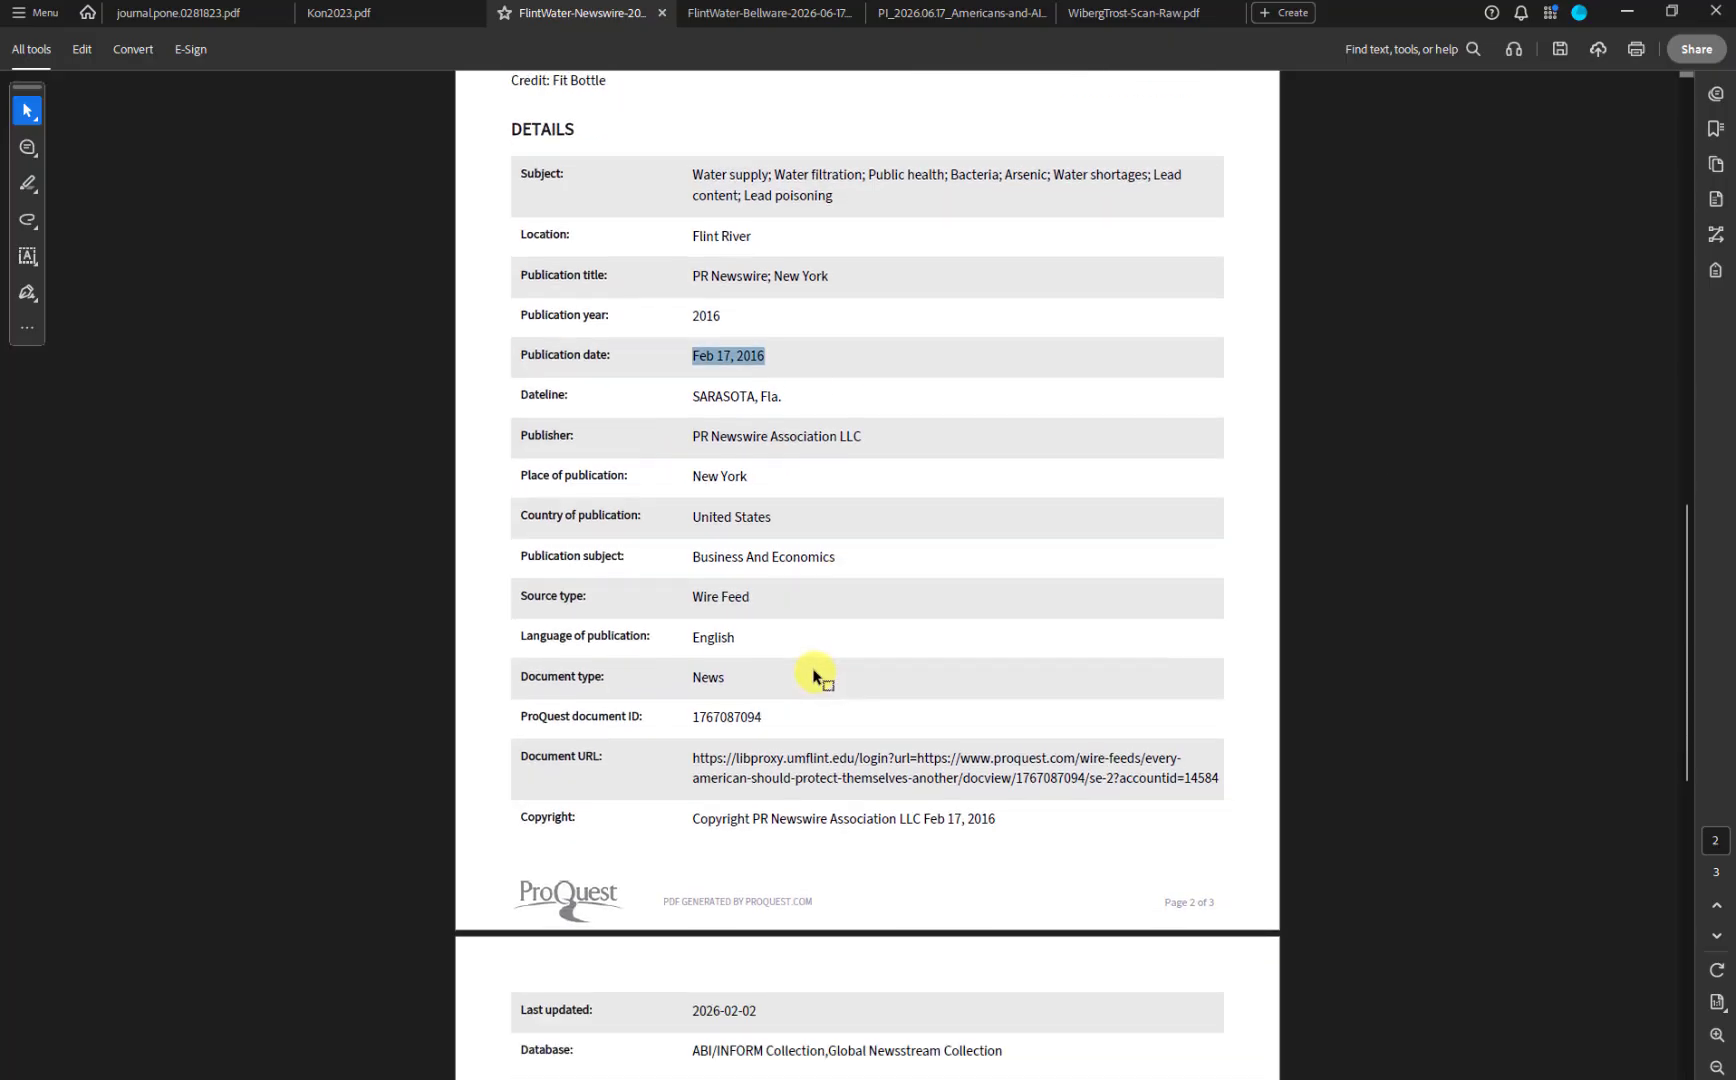
pyautogui.scroll(-3, 817, 677)
pyautogui.rightClick(976, 567)
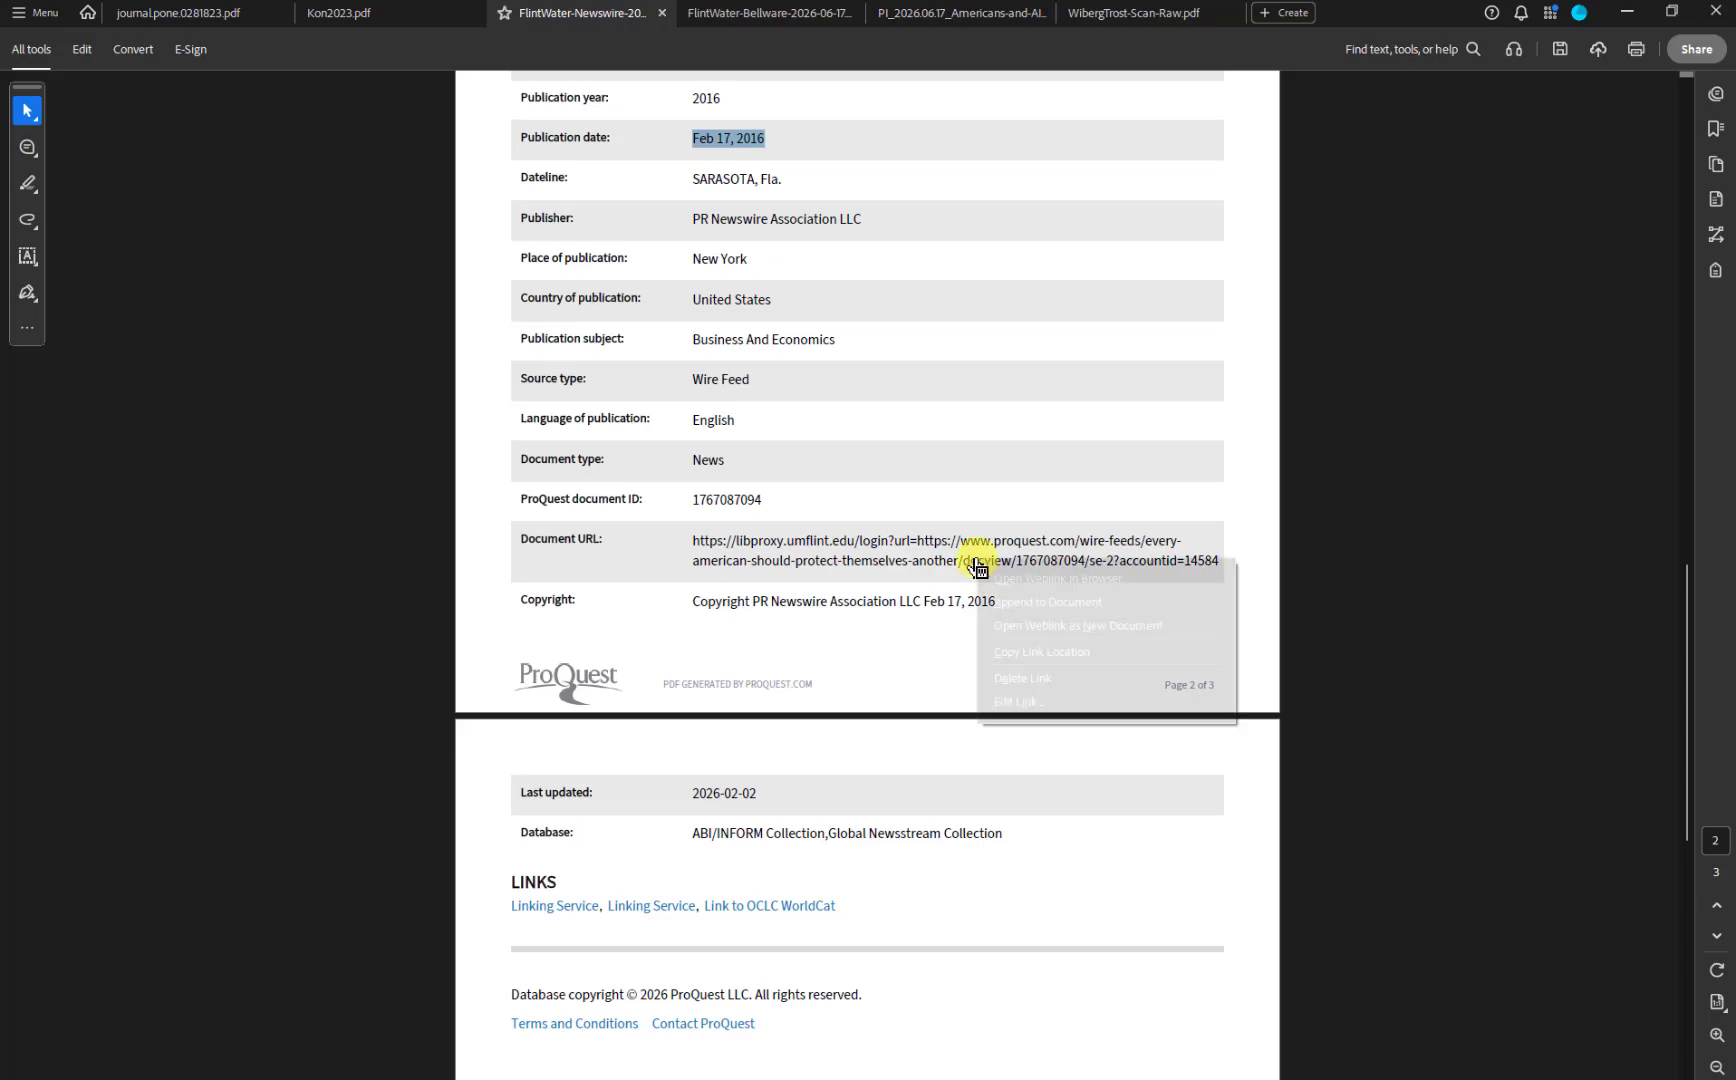
pyautogui.click(1009, 651)
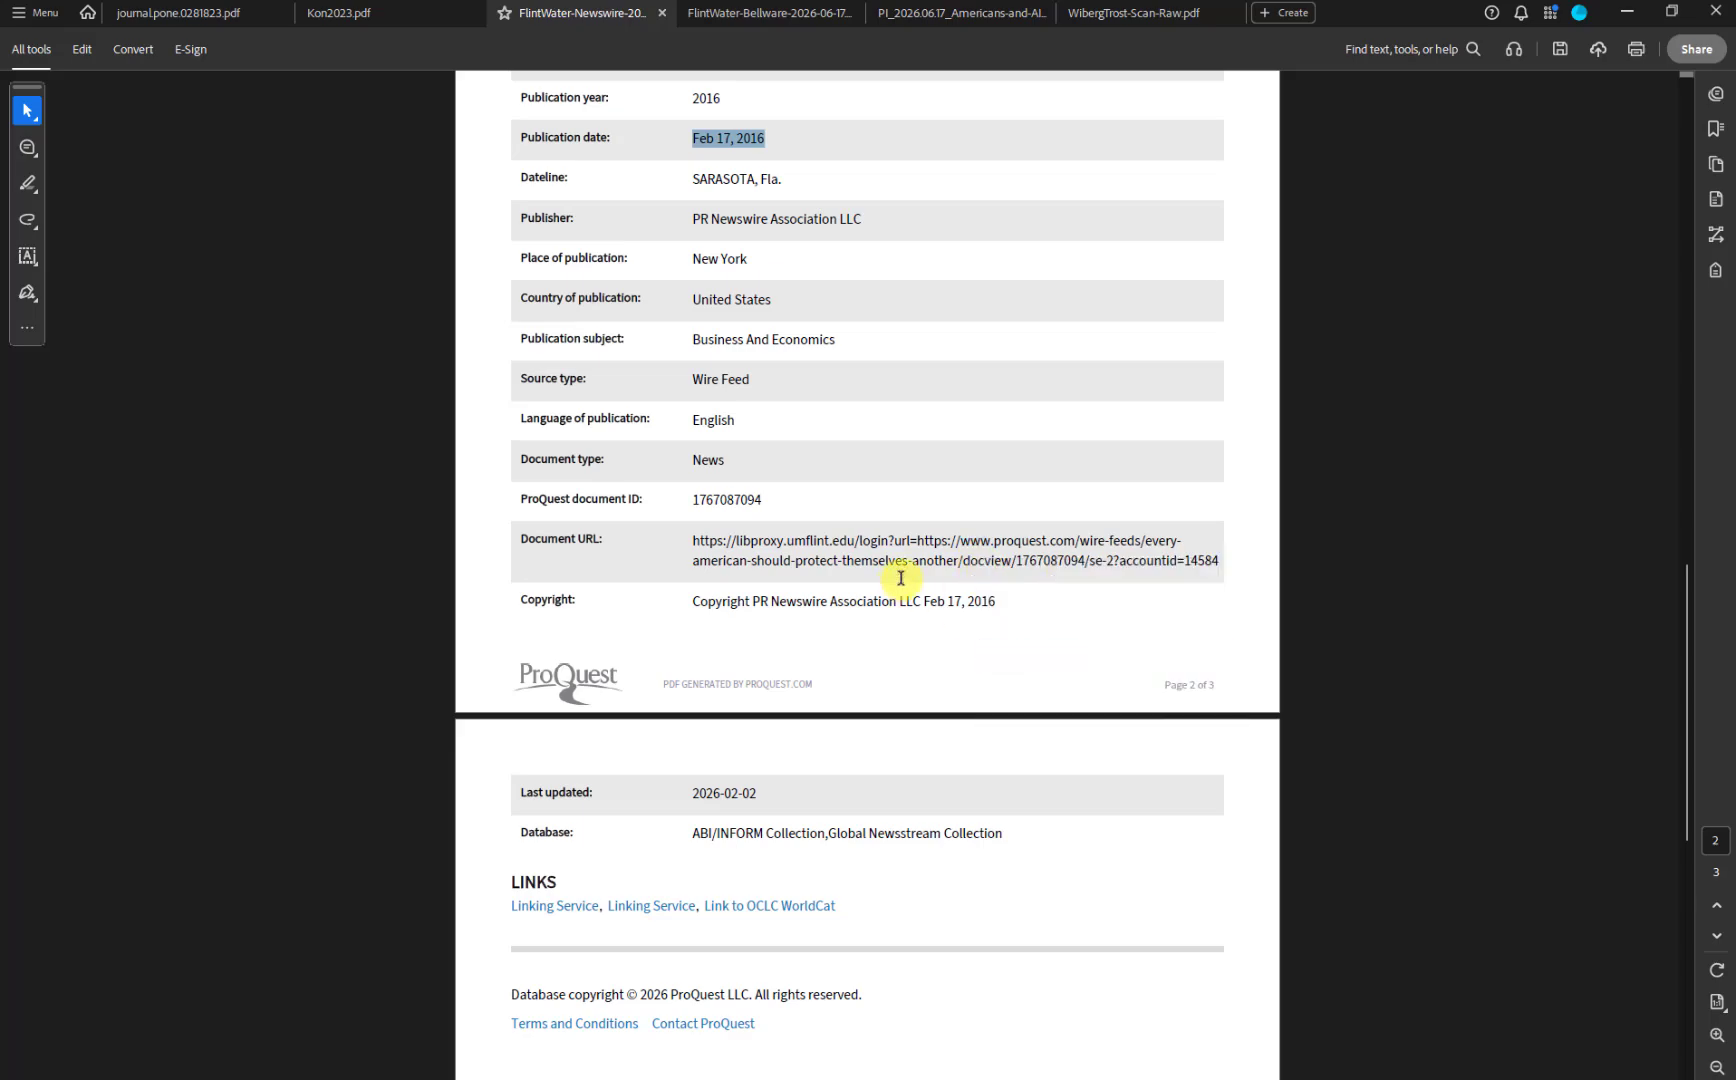
pyautogui.hotkey('alt', 'Tab')
pyautogui.click(1520, 780)
pyautogui.hotkey('ctrl', 'v')
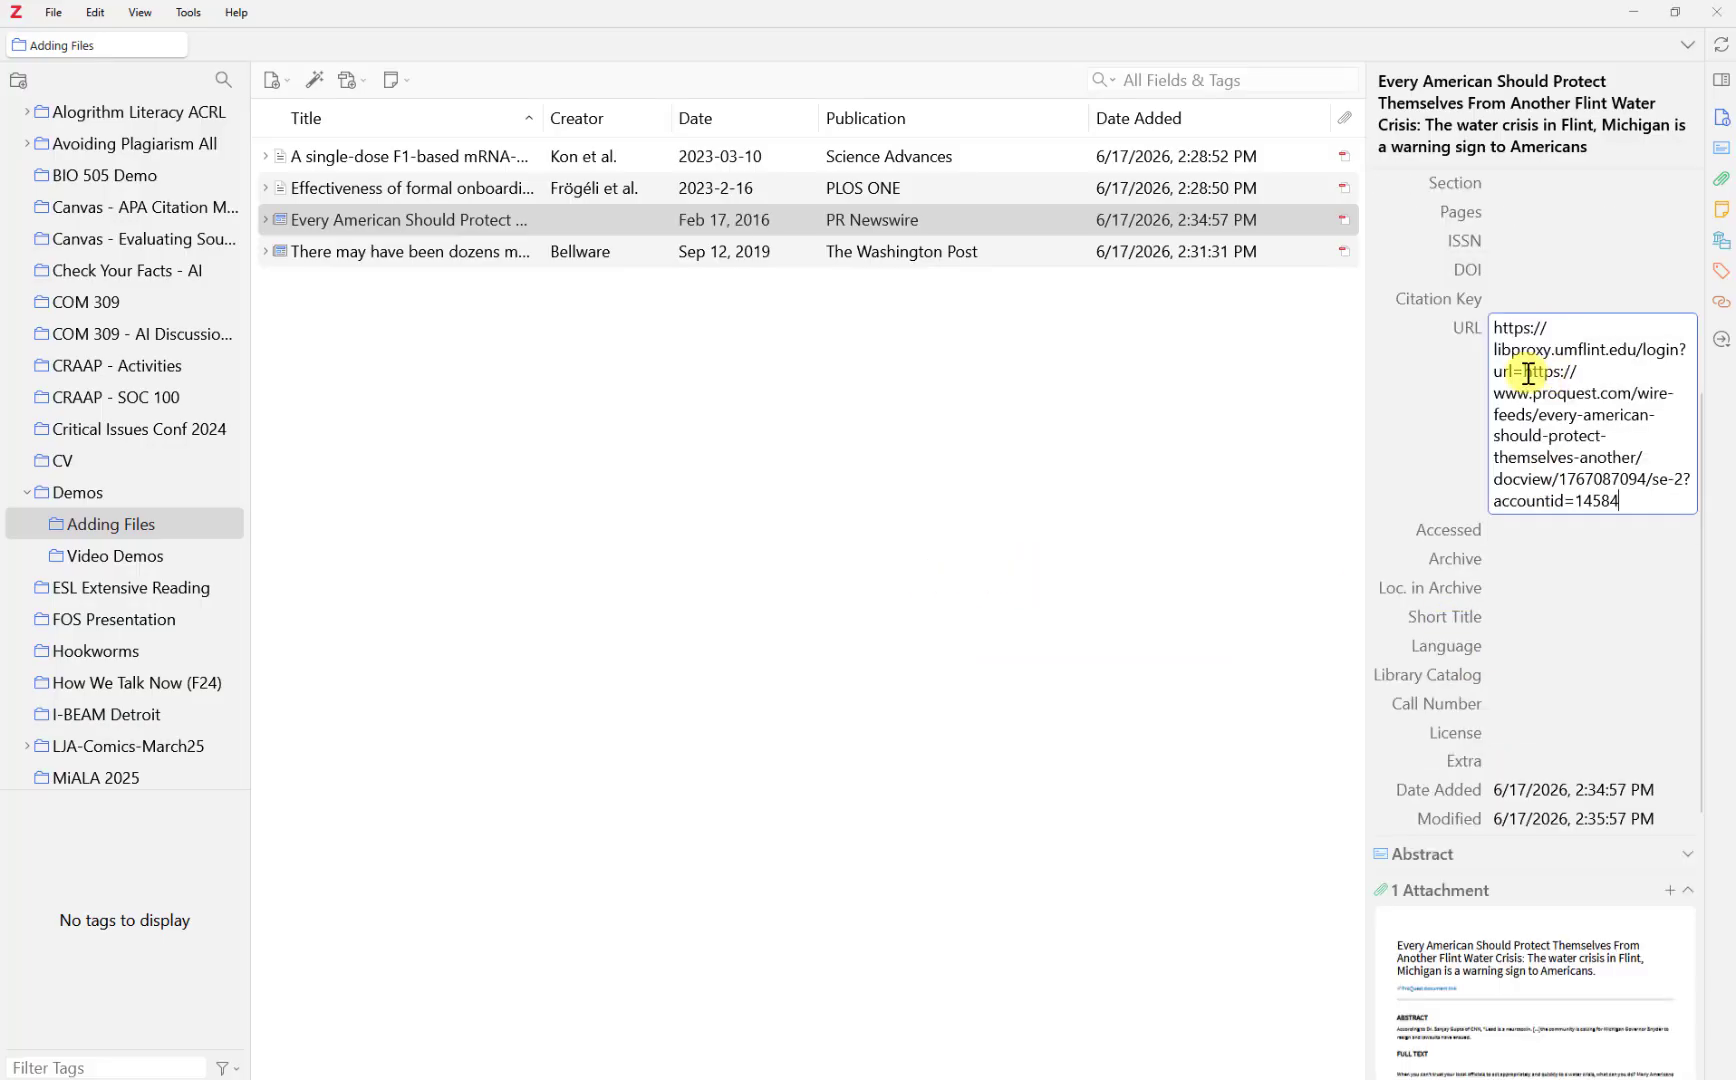
pyautogui.moveTo(1524, 372); pyautogui.dragTo(1497, 323)
pyautogui.press('BackSpace')
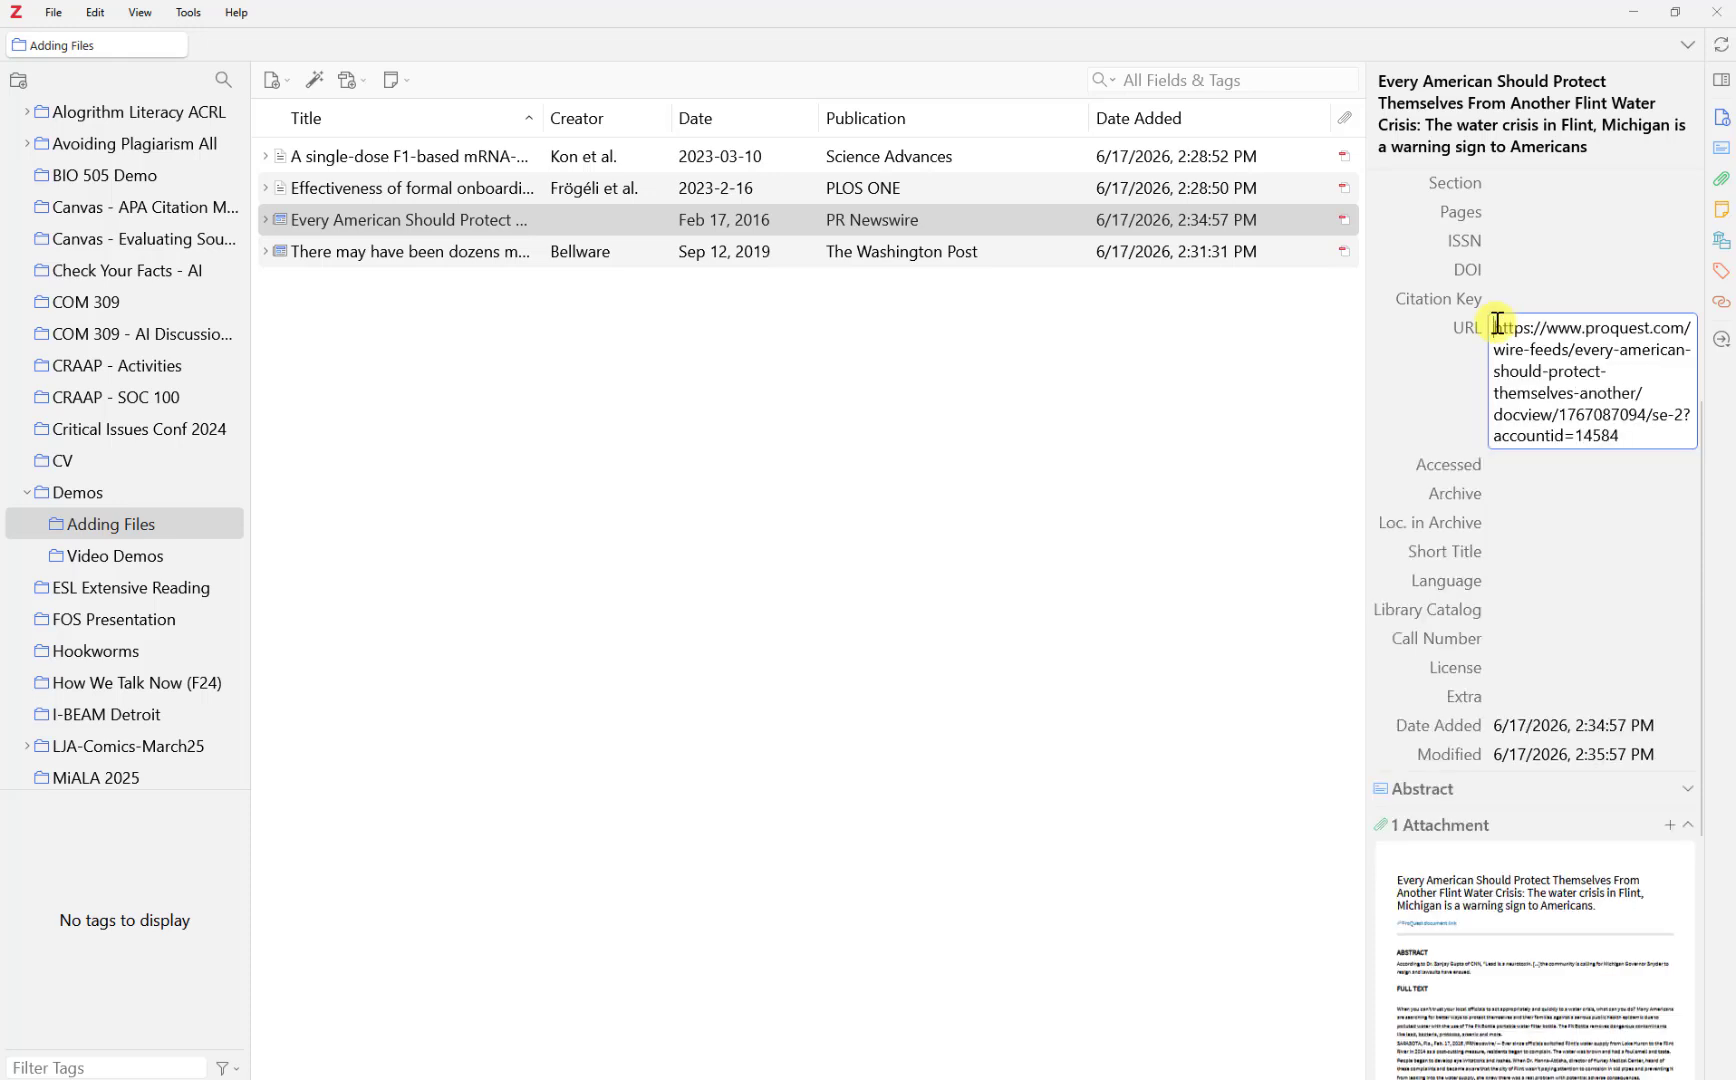
pyautogui.press('Return')
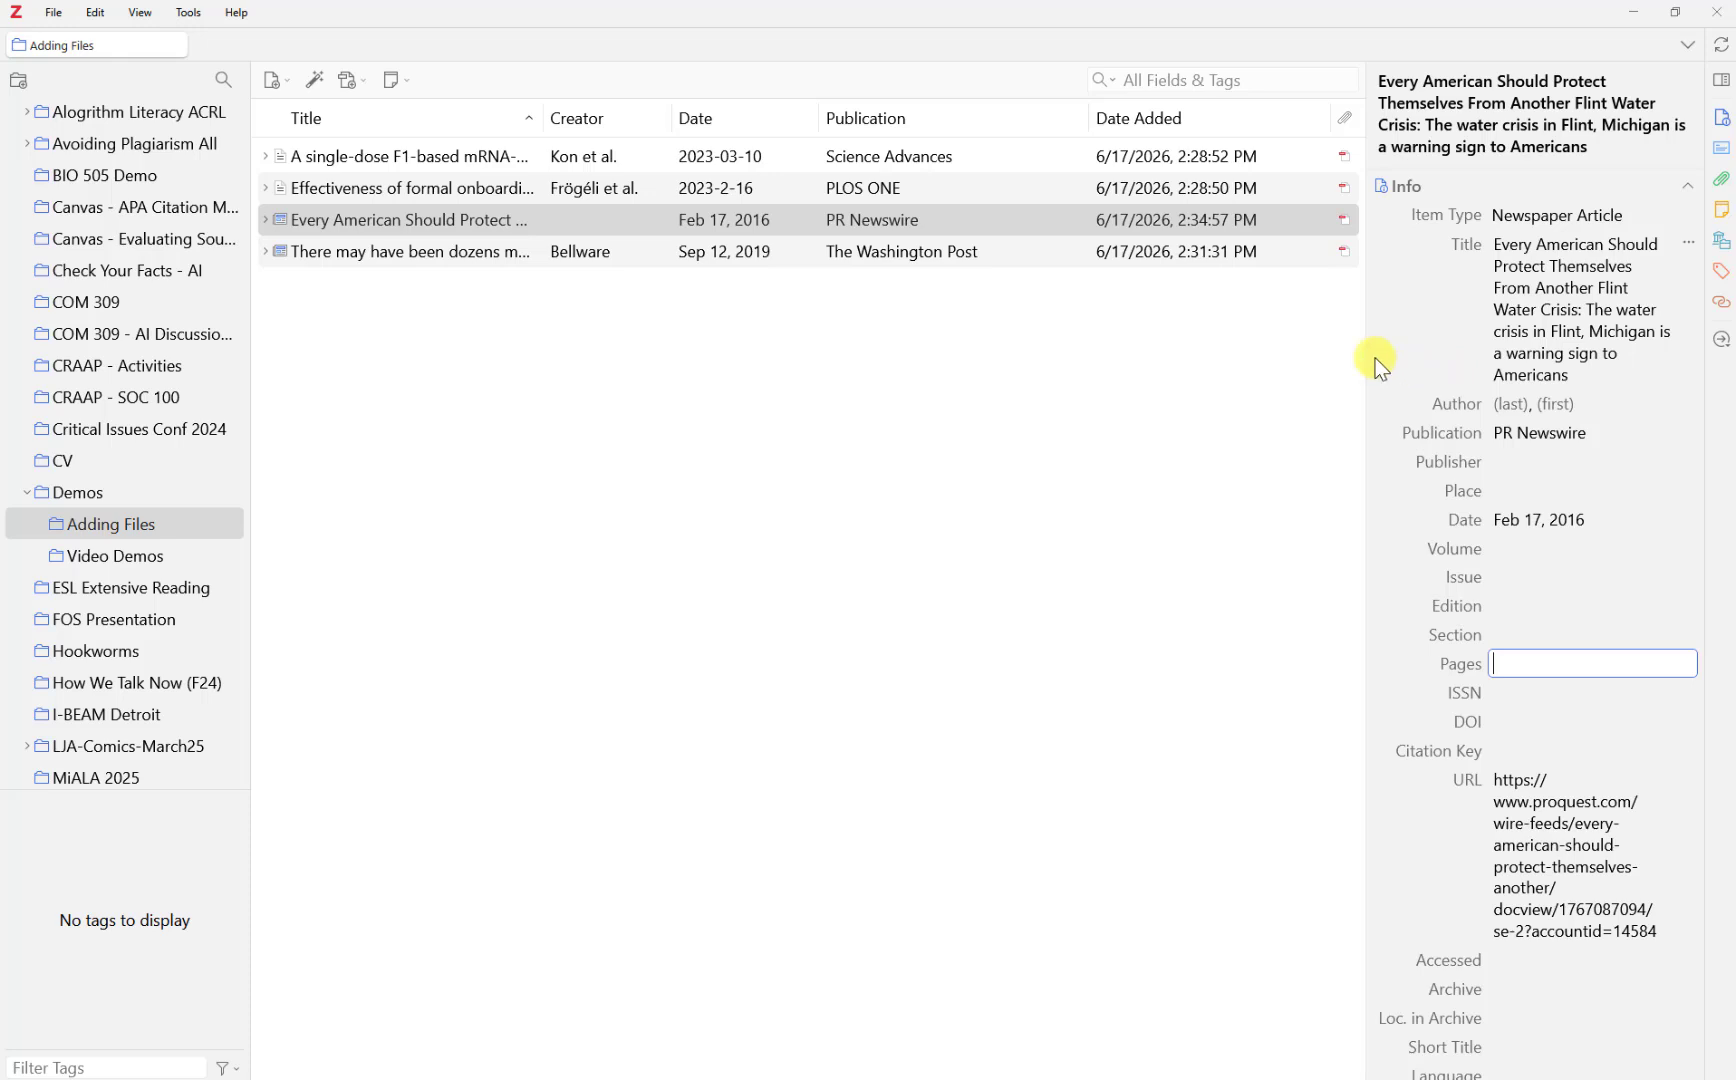
# Expand the Newswire entry to check its attached PDF, and collapse it again
pyautogui.click(269, 218)
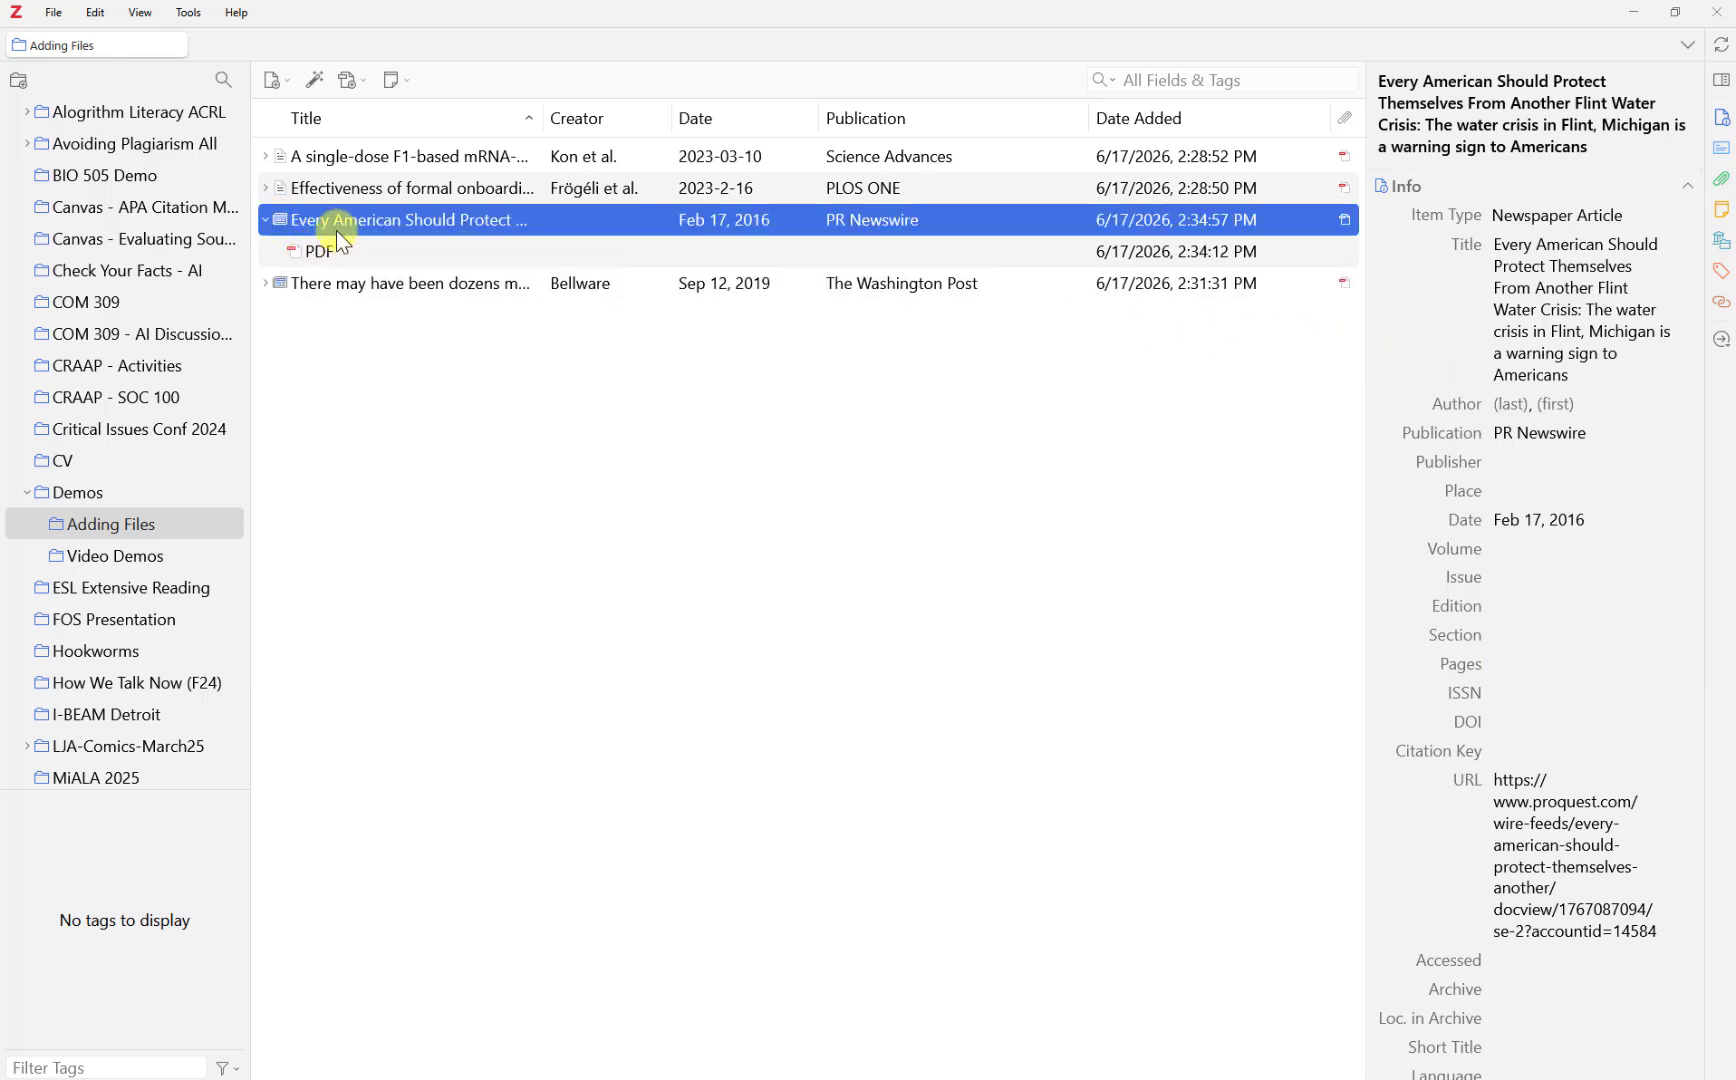
pyautogui.click(265, 219)
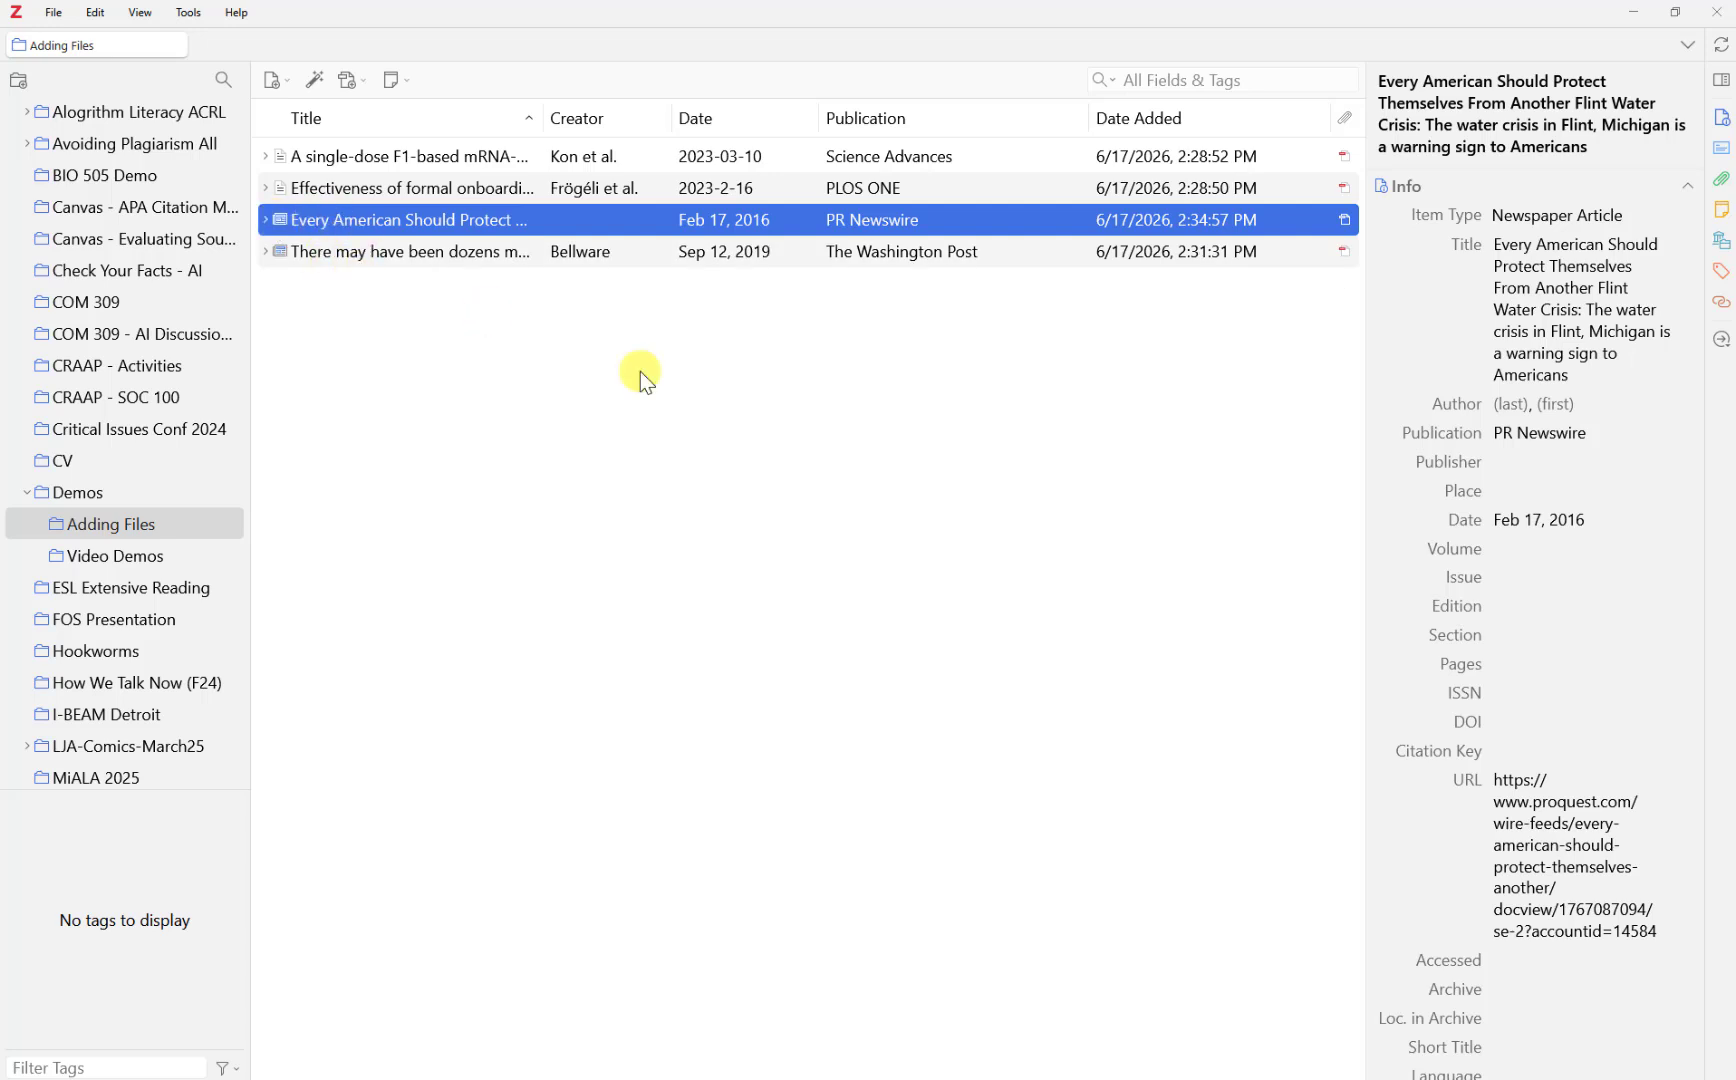
# Switch to the browser's library search results and open the Washington Post article on Flint water crisis deaths in ProQuest
pyautogui.hotkey('alt', 'Tab')
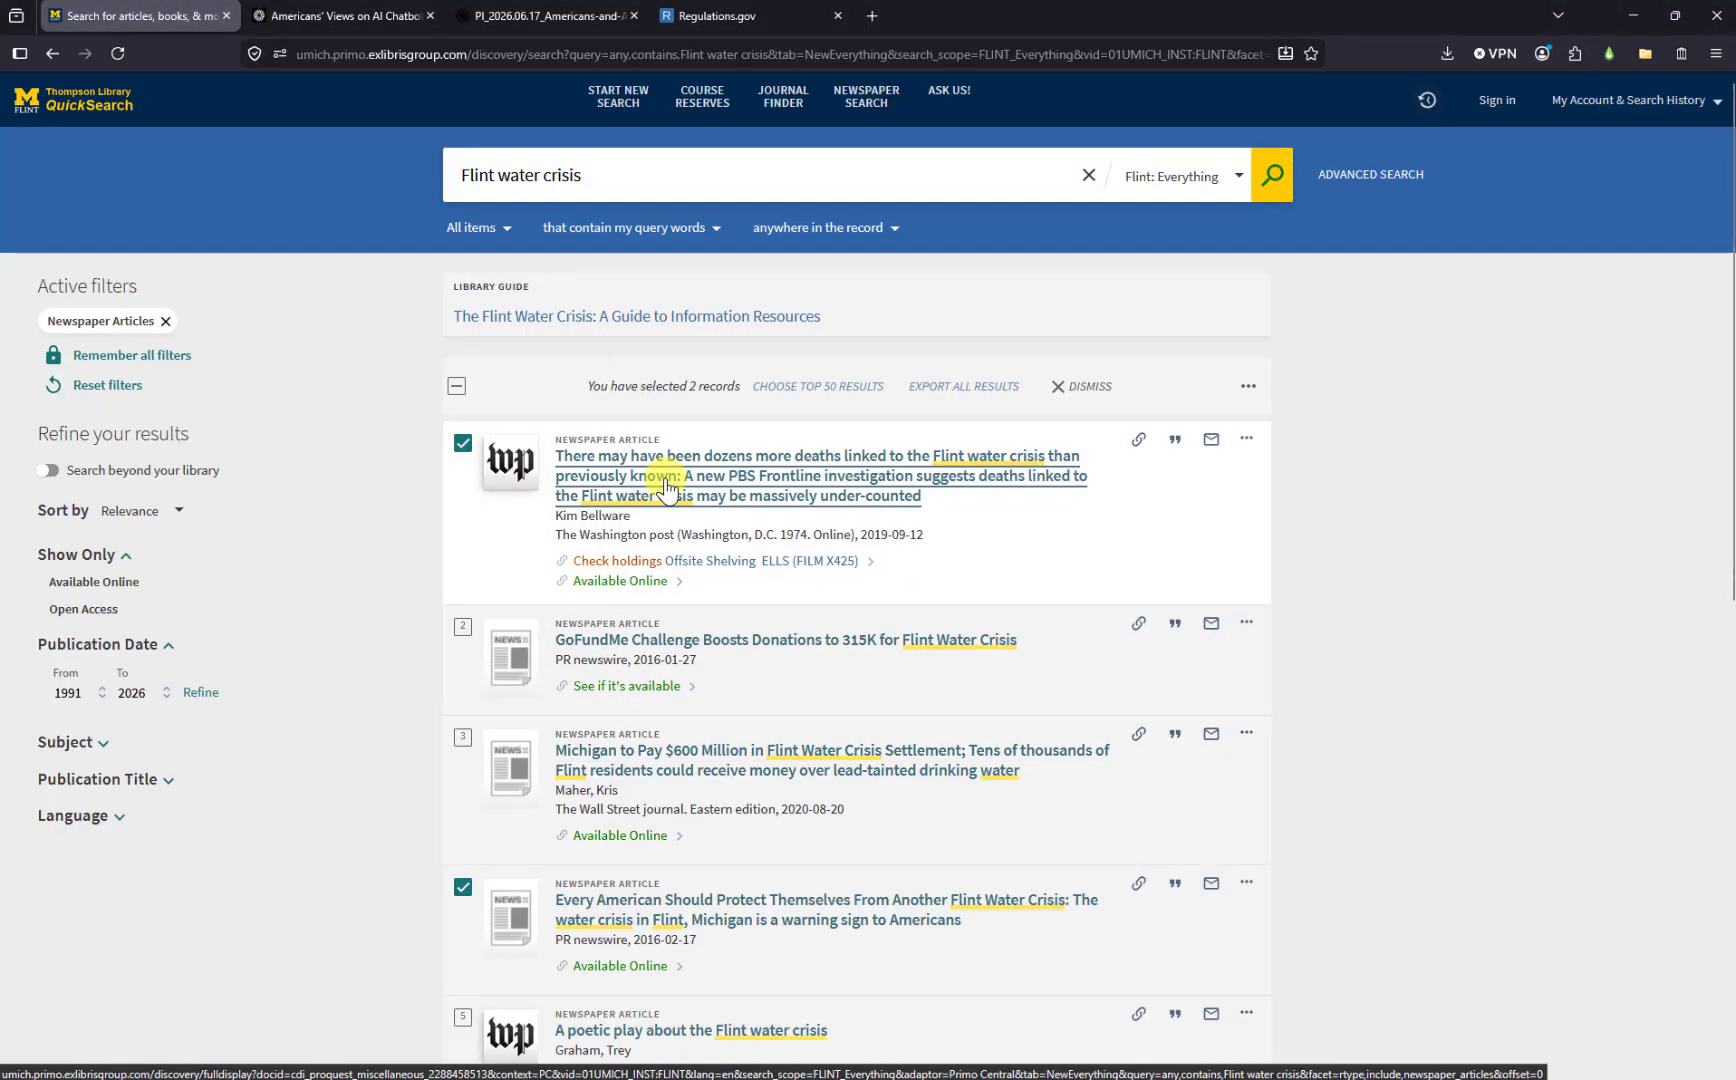
pyautogui.click(625, 580)
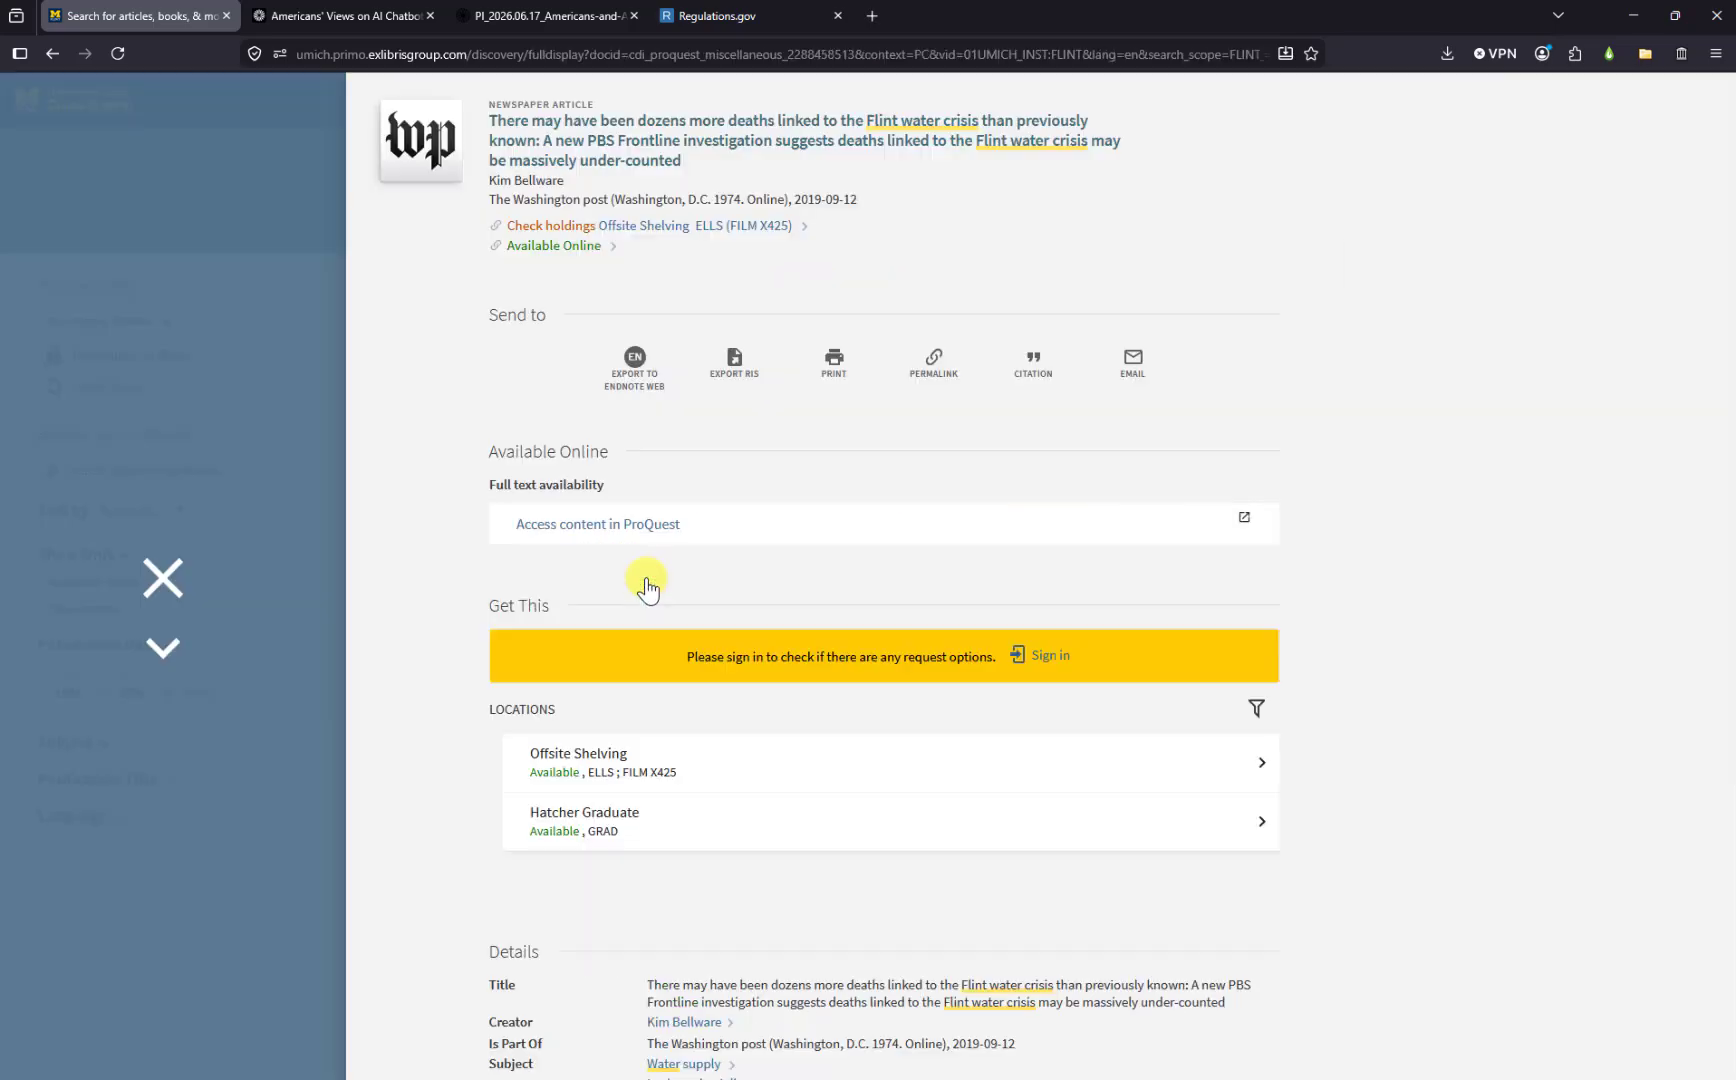
pyautogui.click(601, 527)
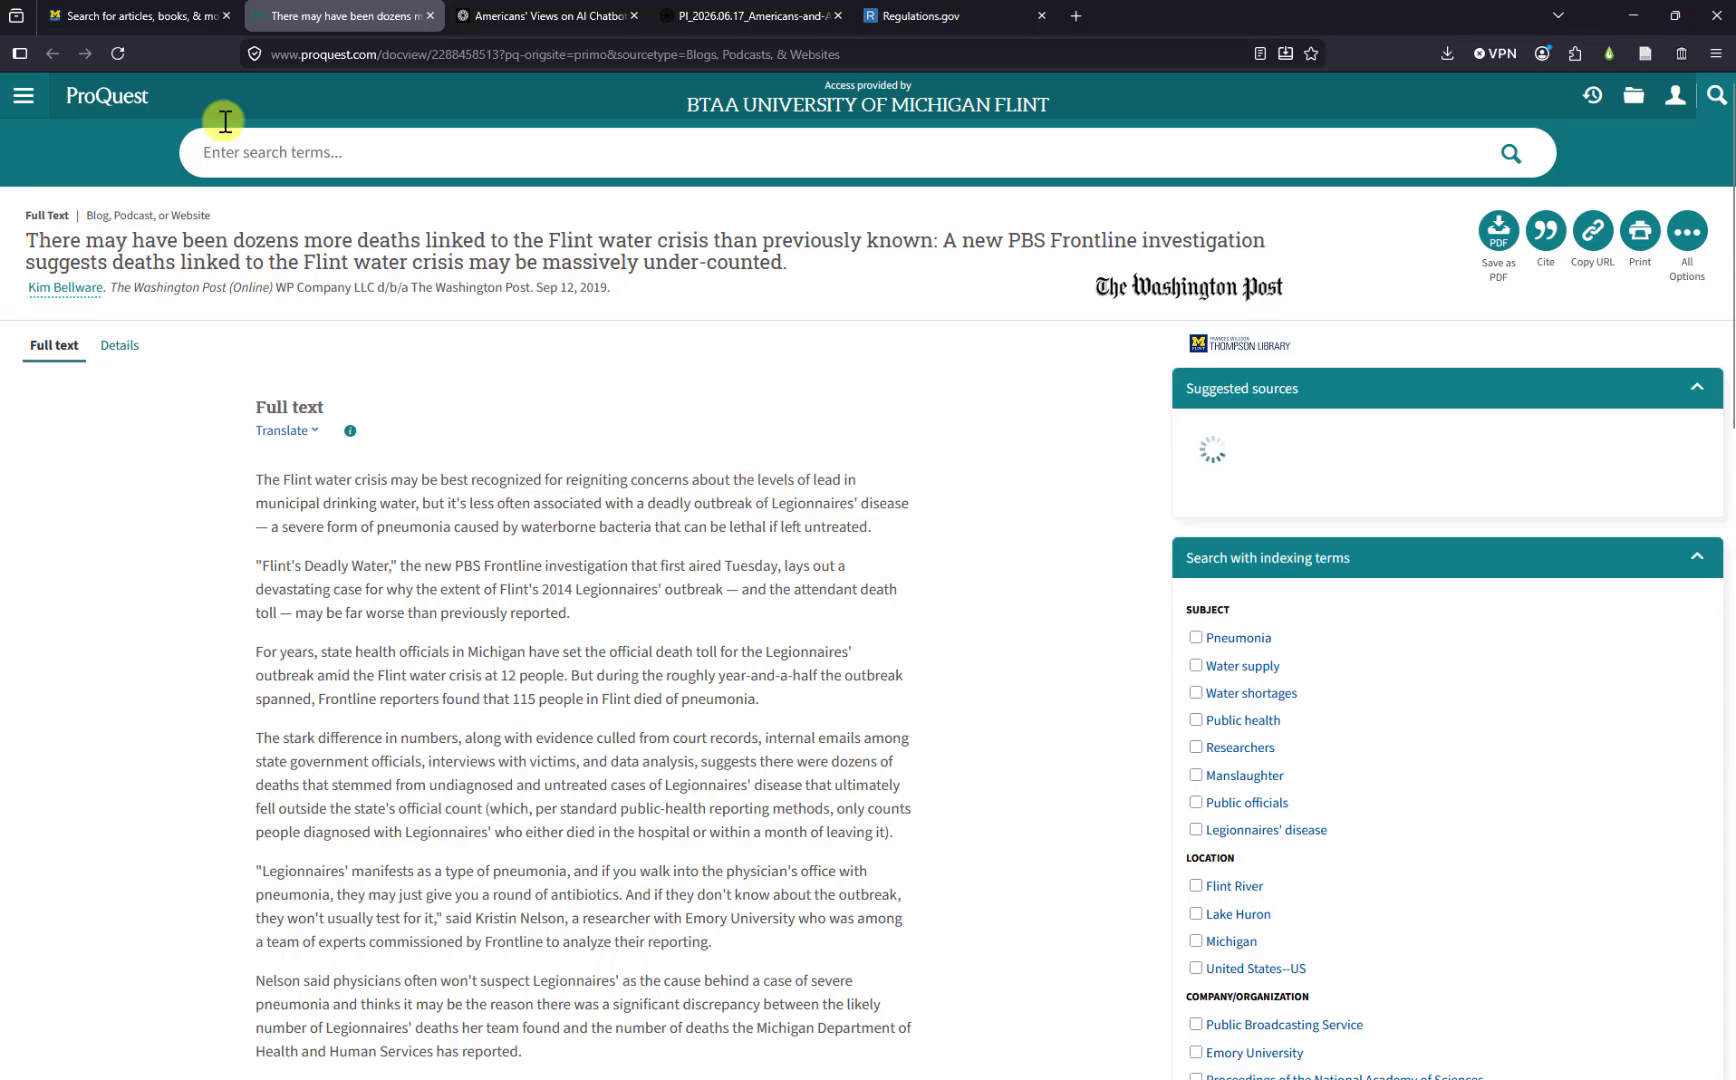
# Return to the library search results, close the article record and view the export options for the selected records
pyautogui.click(162, 17)
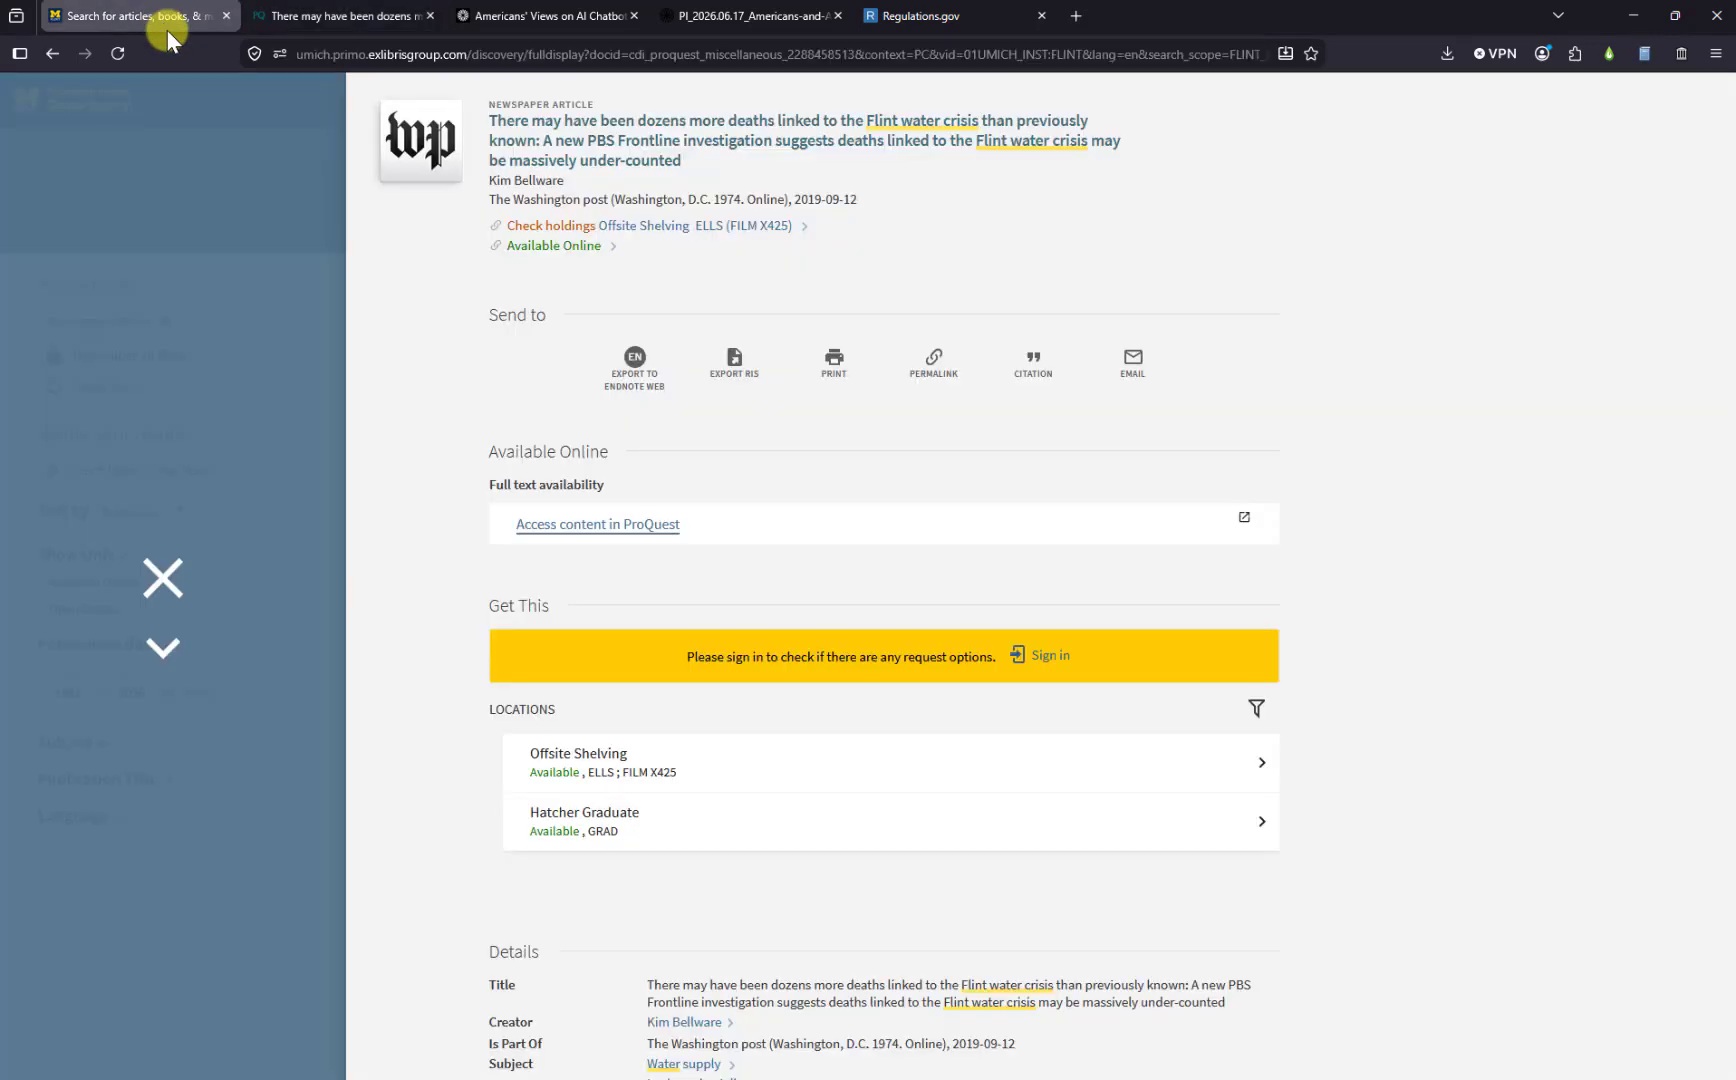
pyautogui.click(180, 580)
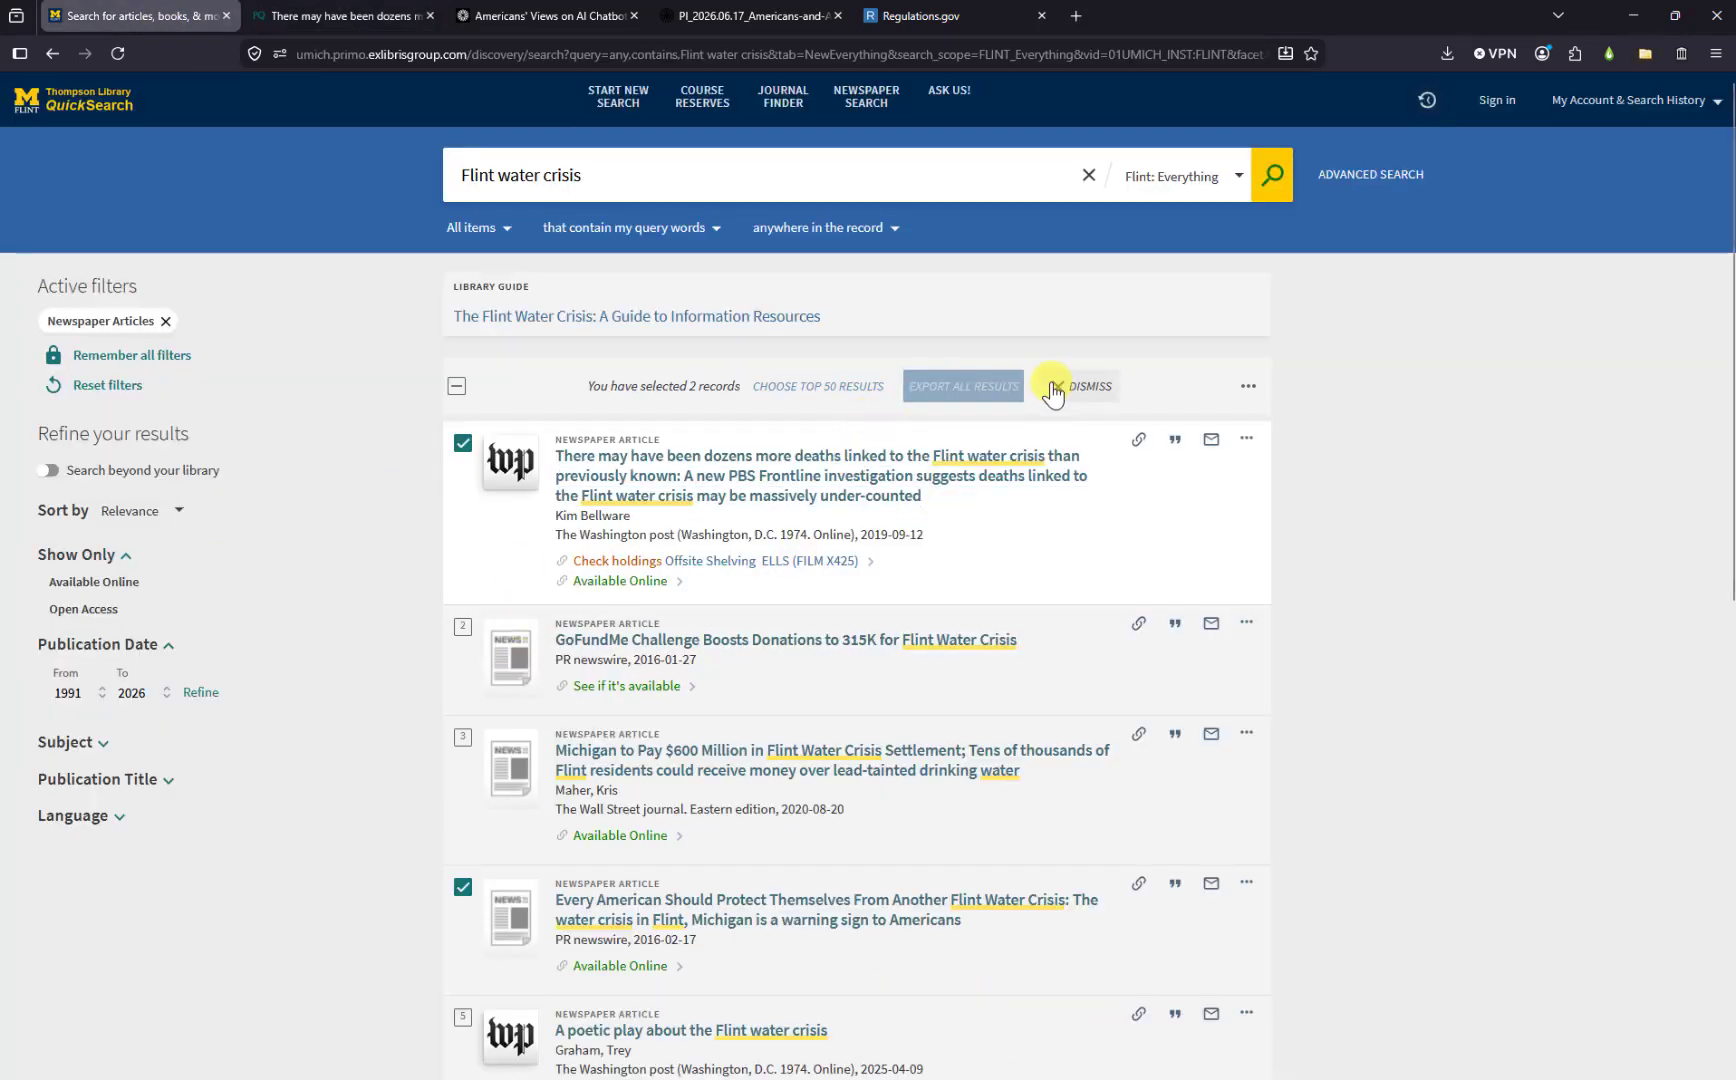
pyautogui.click(1248, 386)
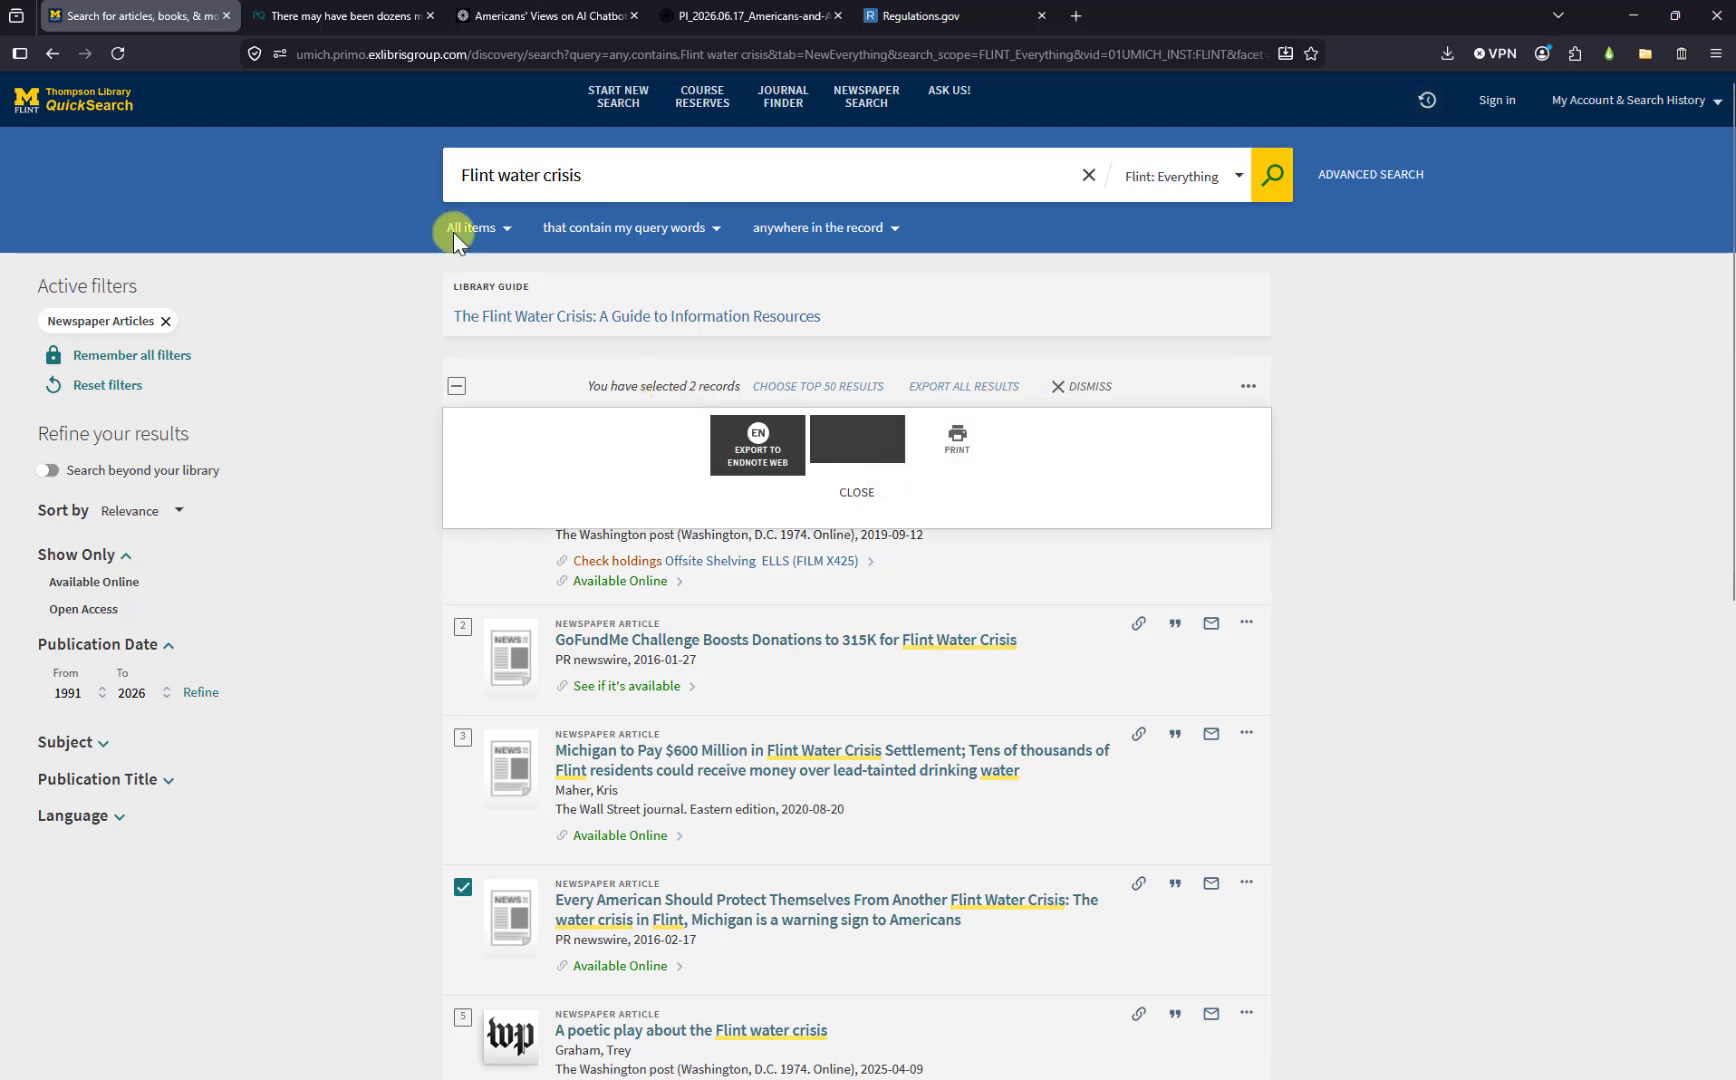
# Save the Washington Post article from its ProQuest page to the Adding Files collection with the Zotero connector and return to Zotero
pyautogui.click(305, 16)
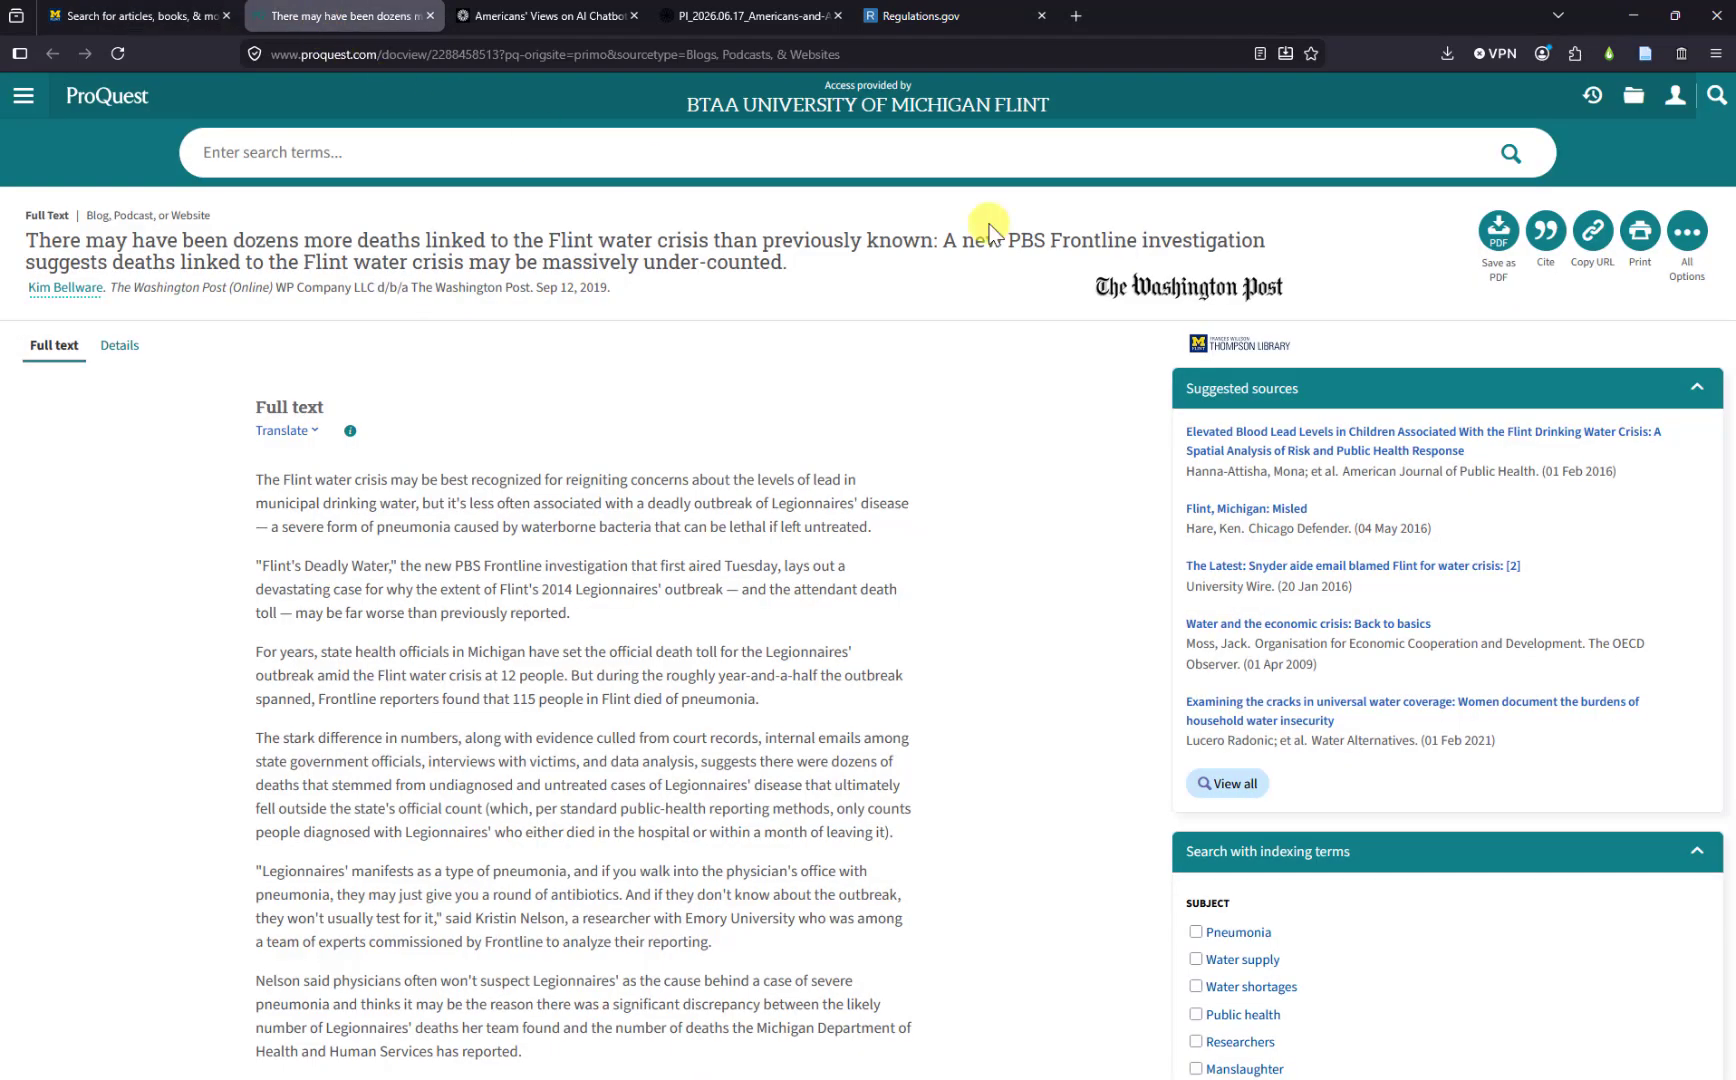
pyautogui.click(1645, 54)
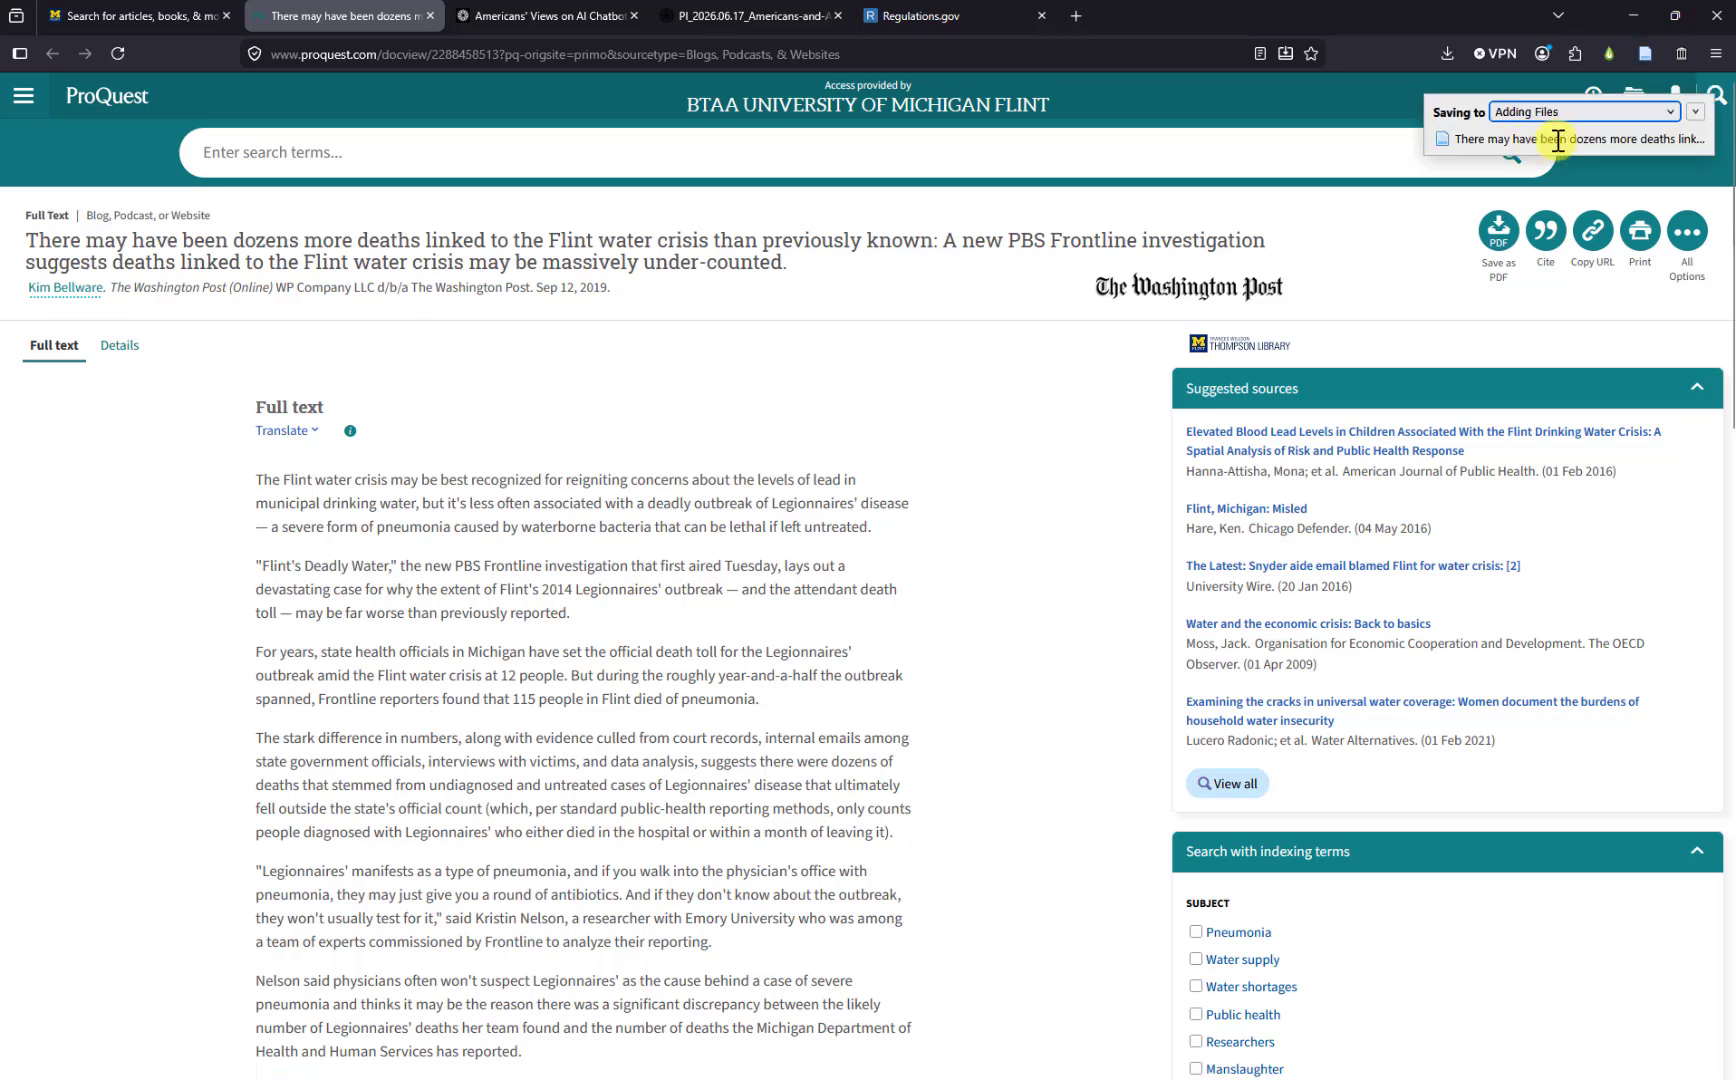
pyautogui.hotkey('alt', 'Tab')
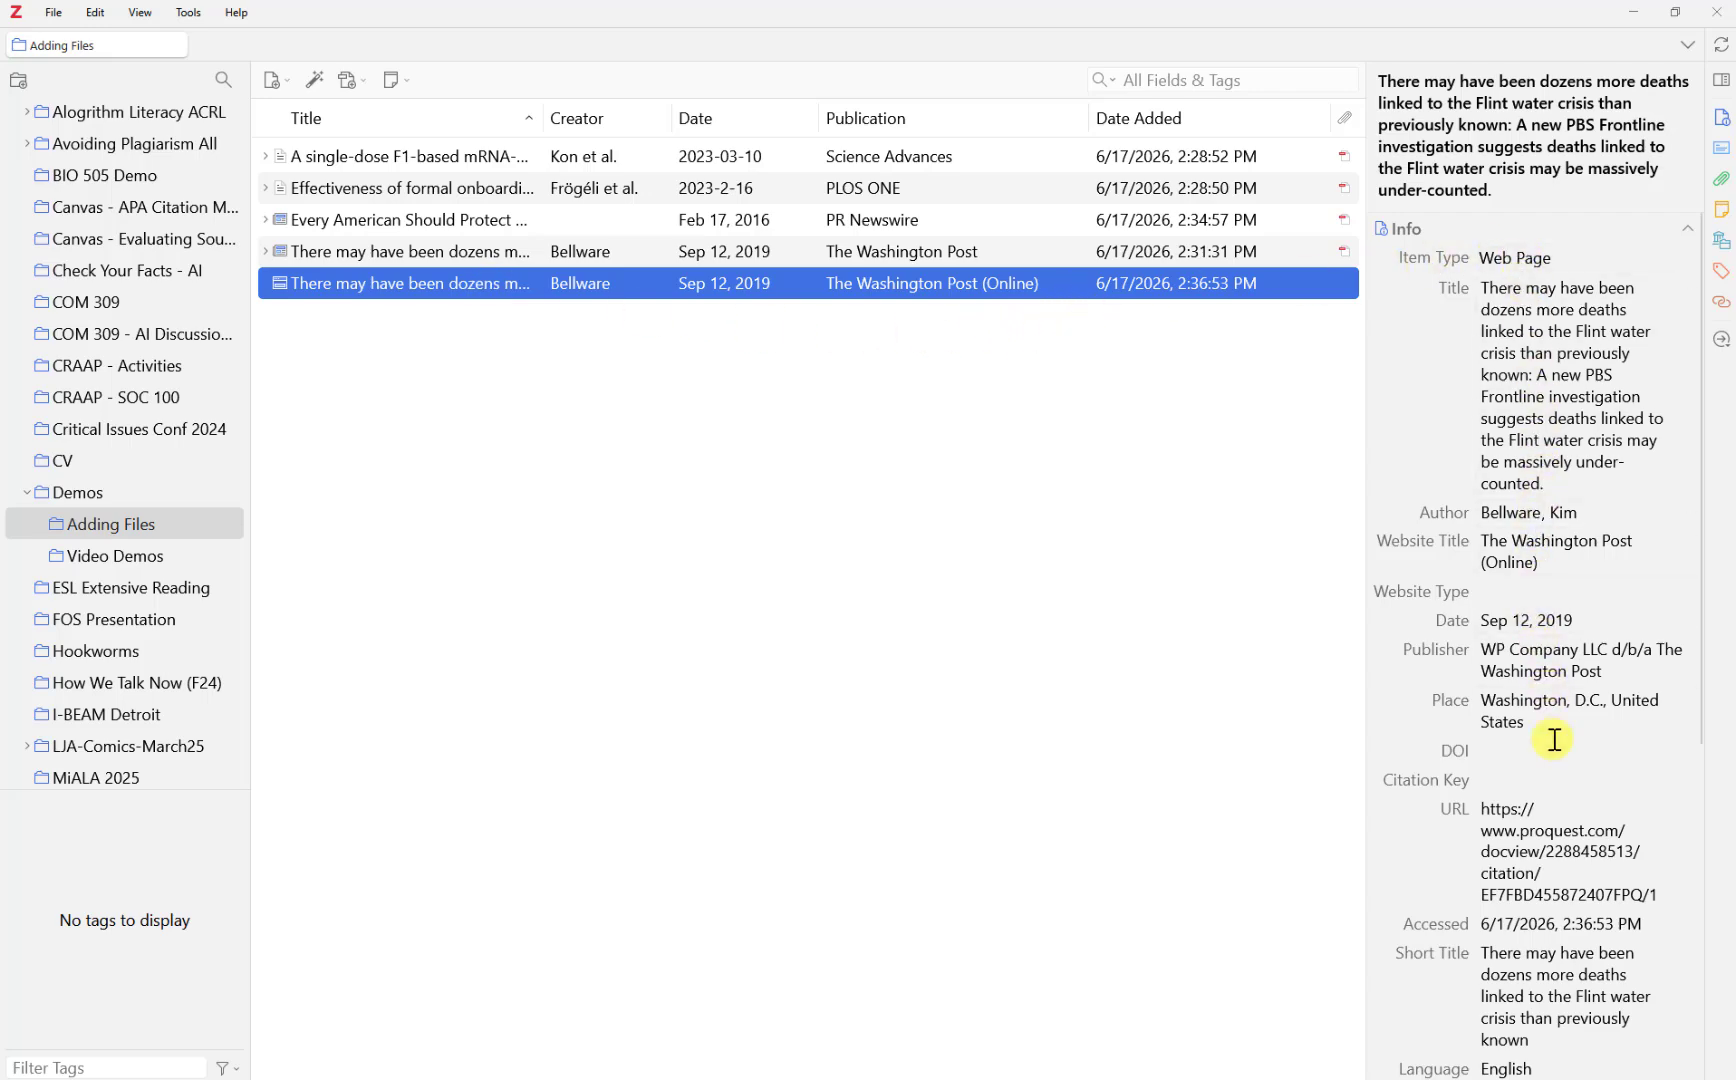
# Compare the metadata of the web-saved Washington Post (Online) entry with that of the manually created Washington Post entry
pyautogui.scroll(-5, 1557, 780)
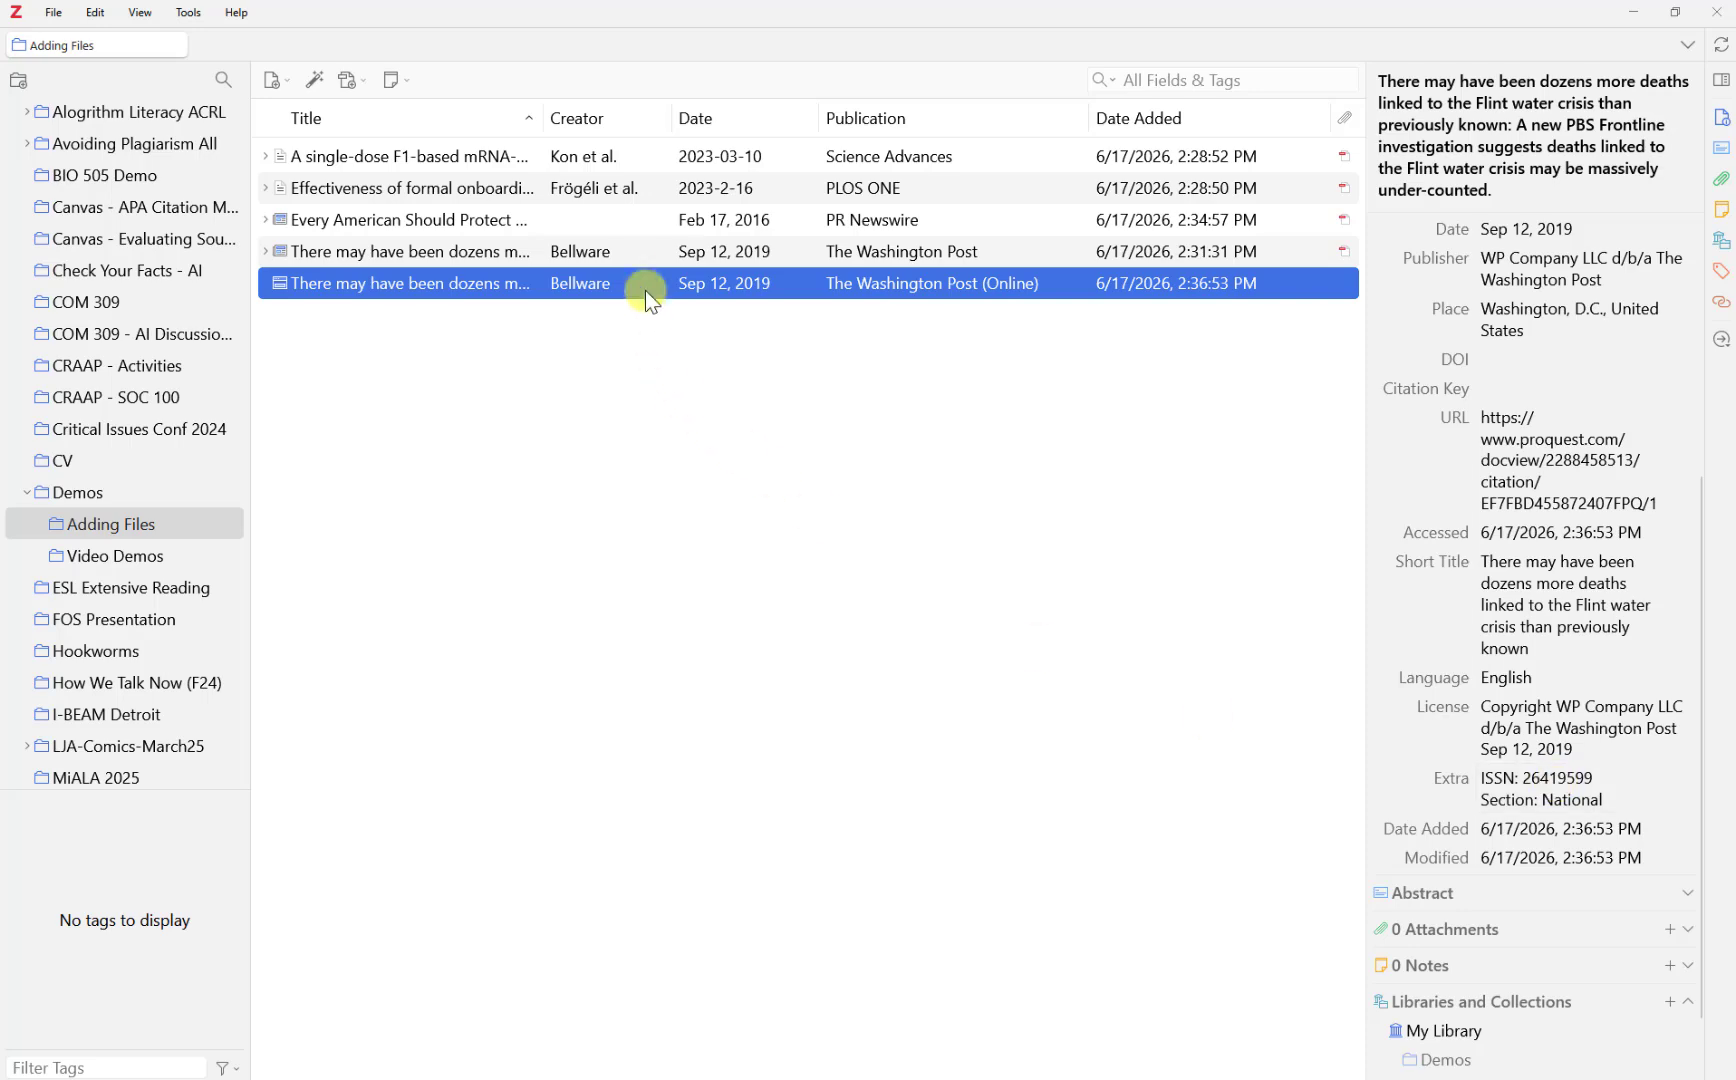
pyautogui.click(627, 245)
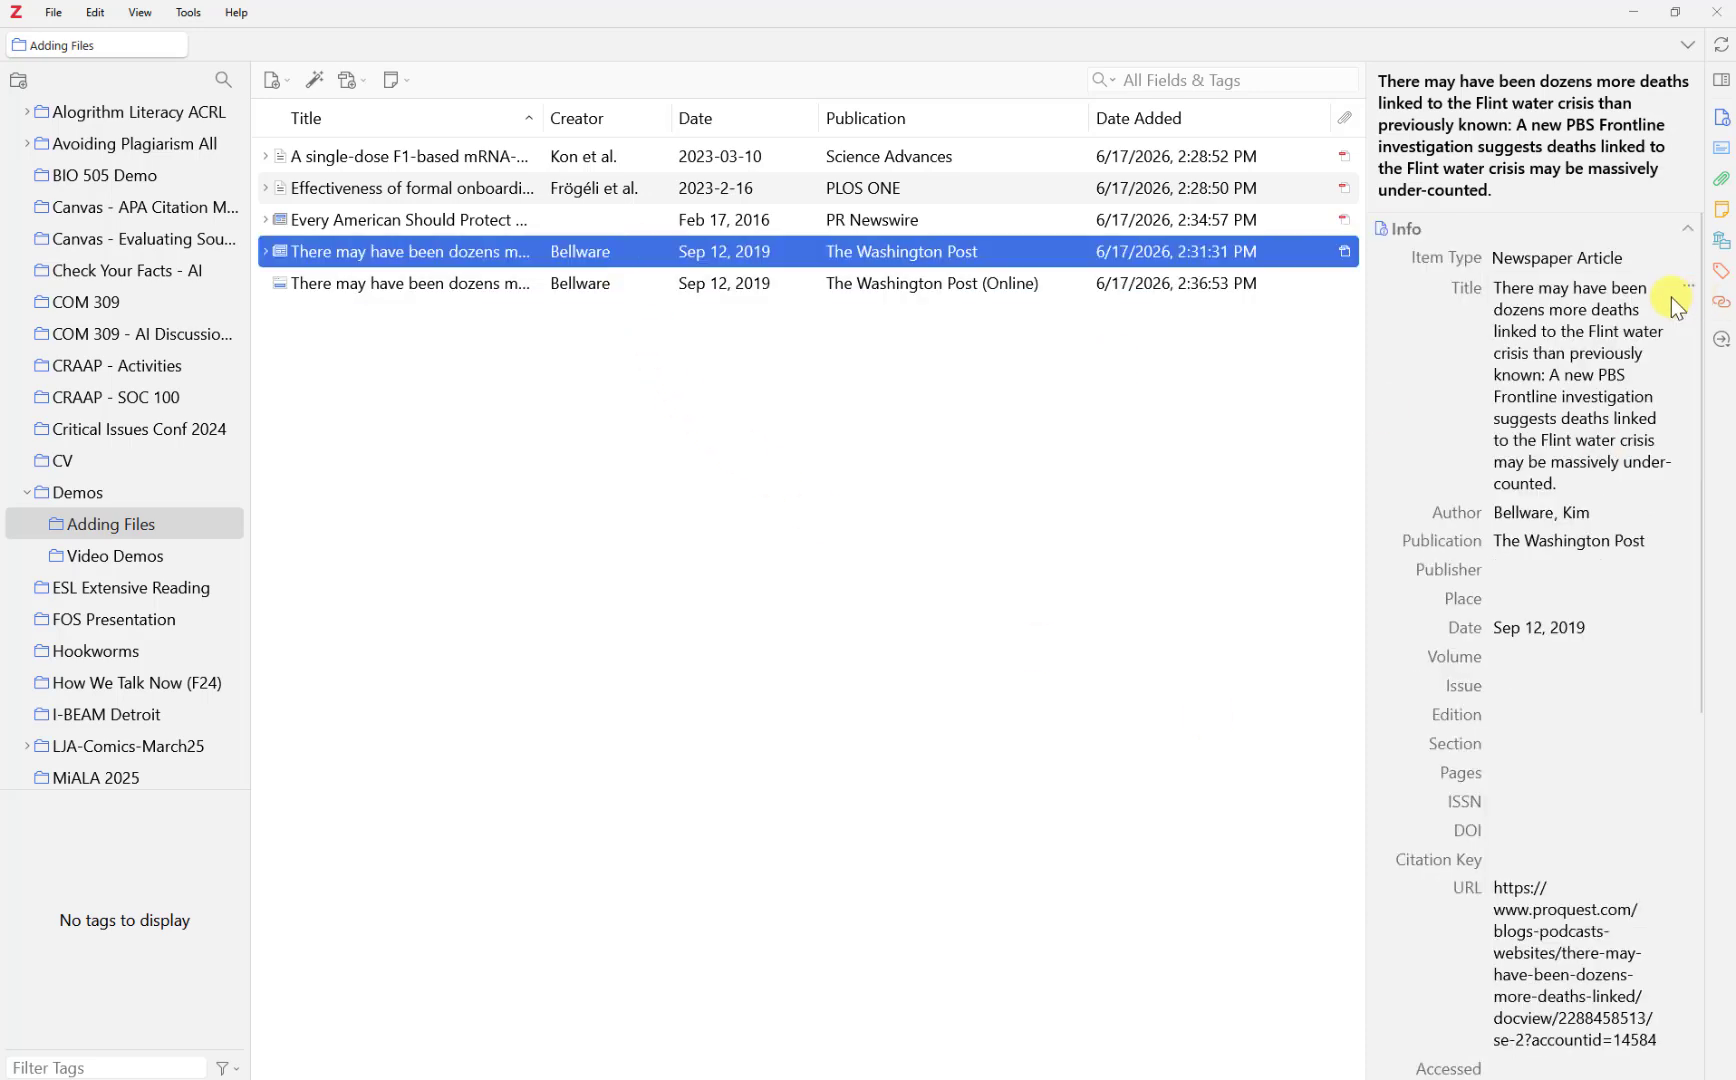
pyautogui.scroll(-10, 1631, 724)
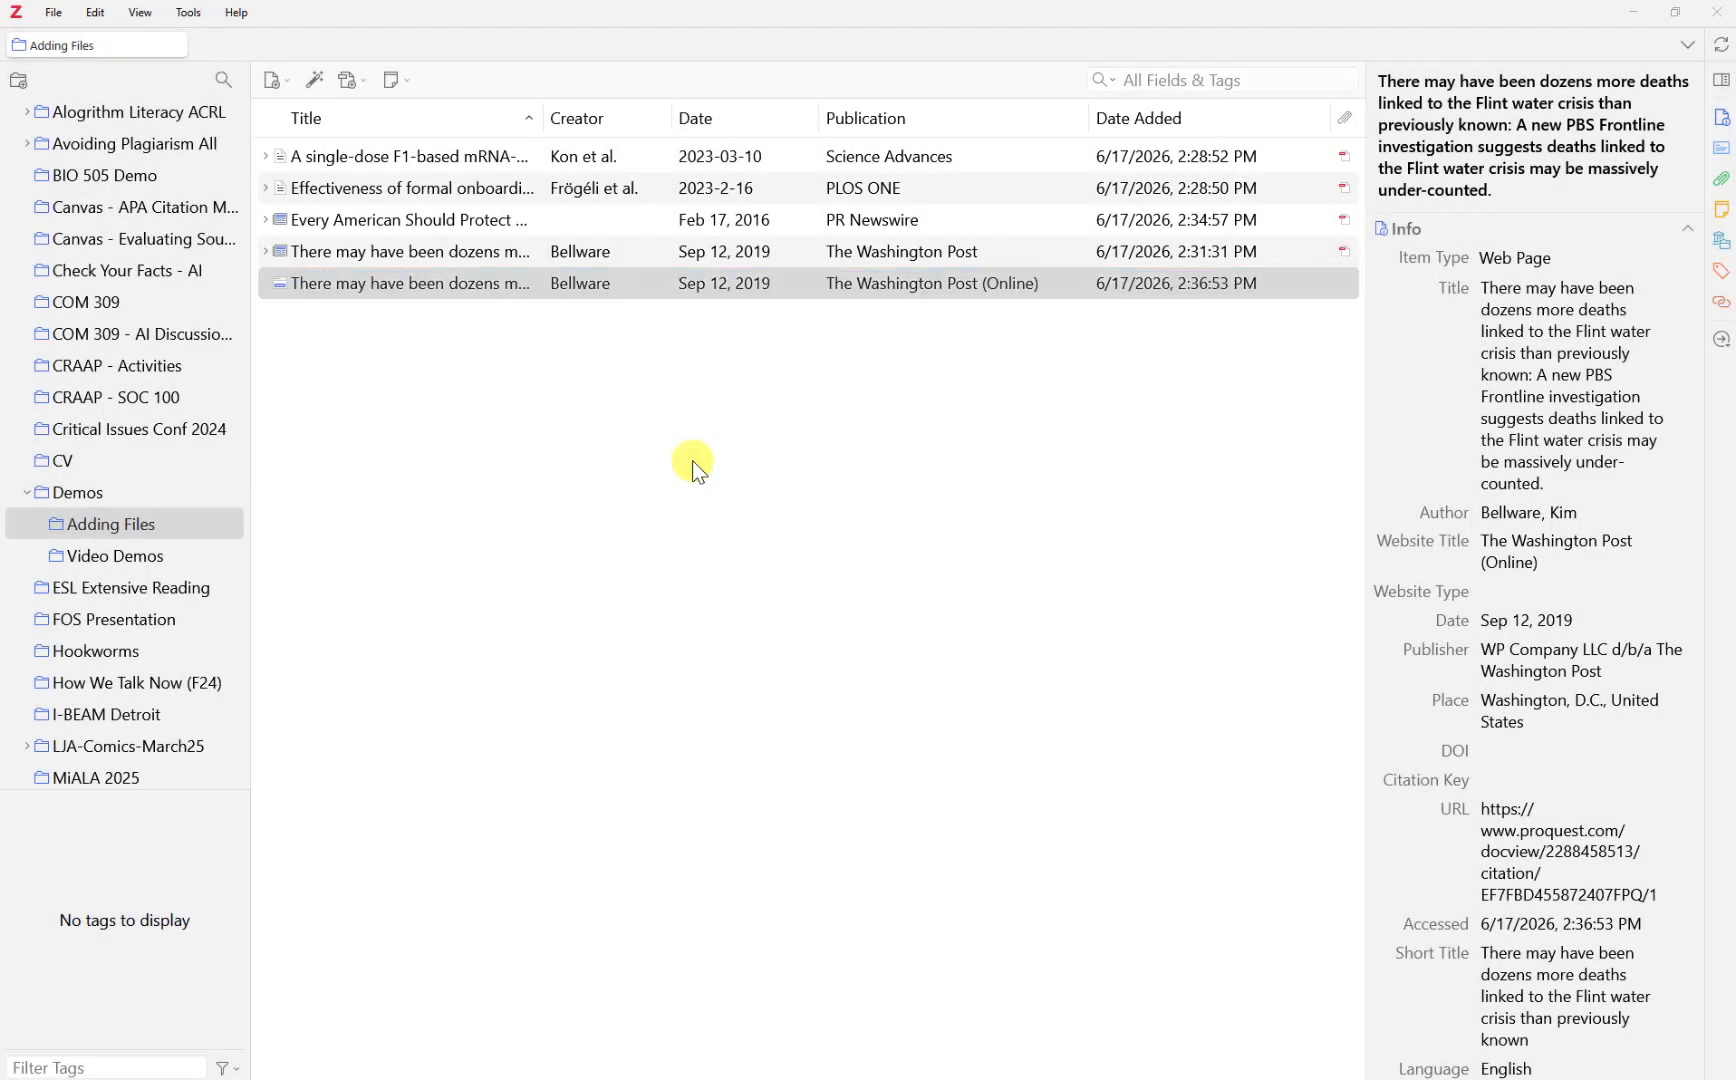
# Add PI_2026.06.17_Americans-and-AI_REPORT.pdf from the Add PDF folder to the Adding Files collection and minimize the file window
pyautogui.hotkey('alt', 'Tab')
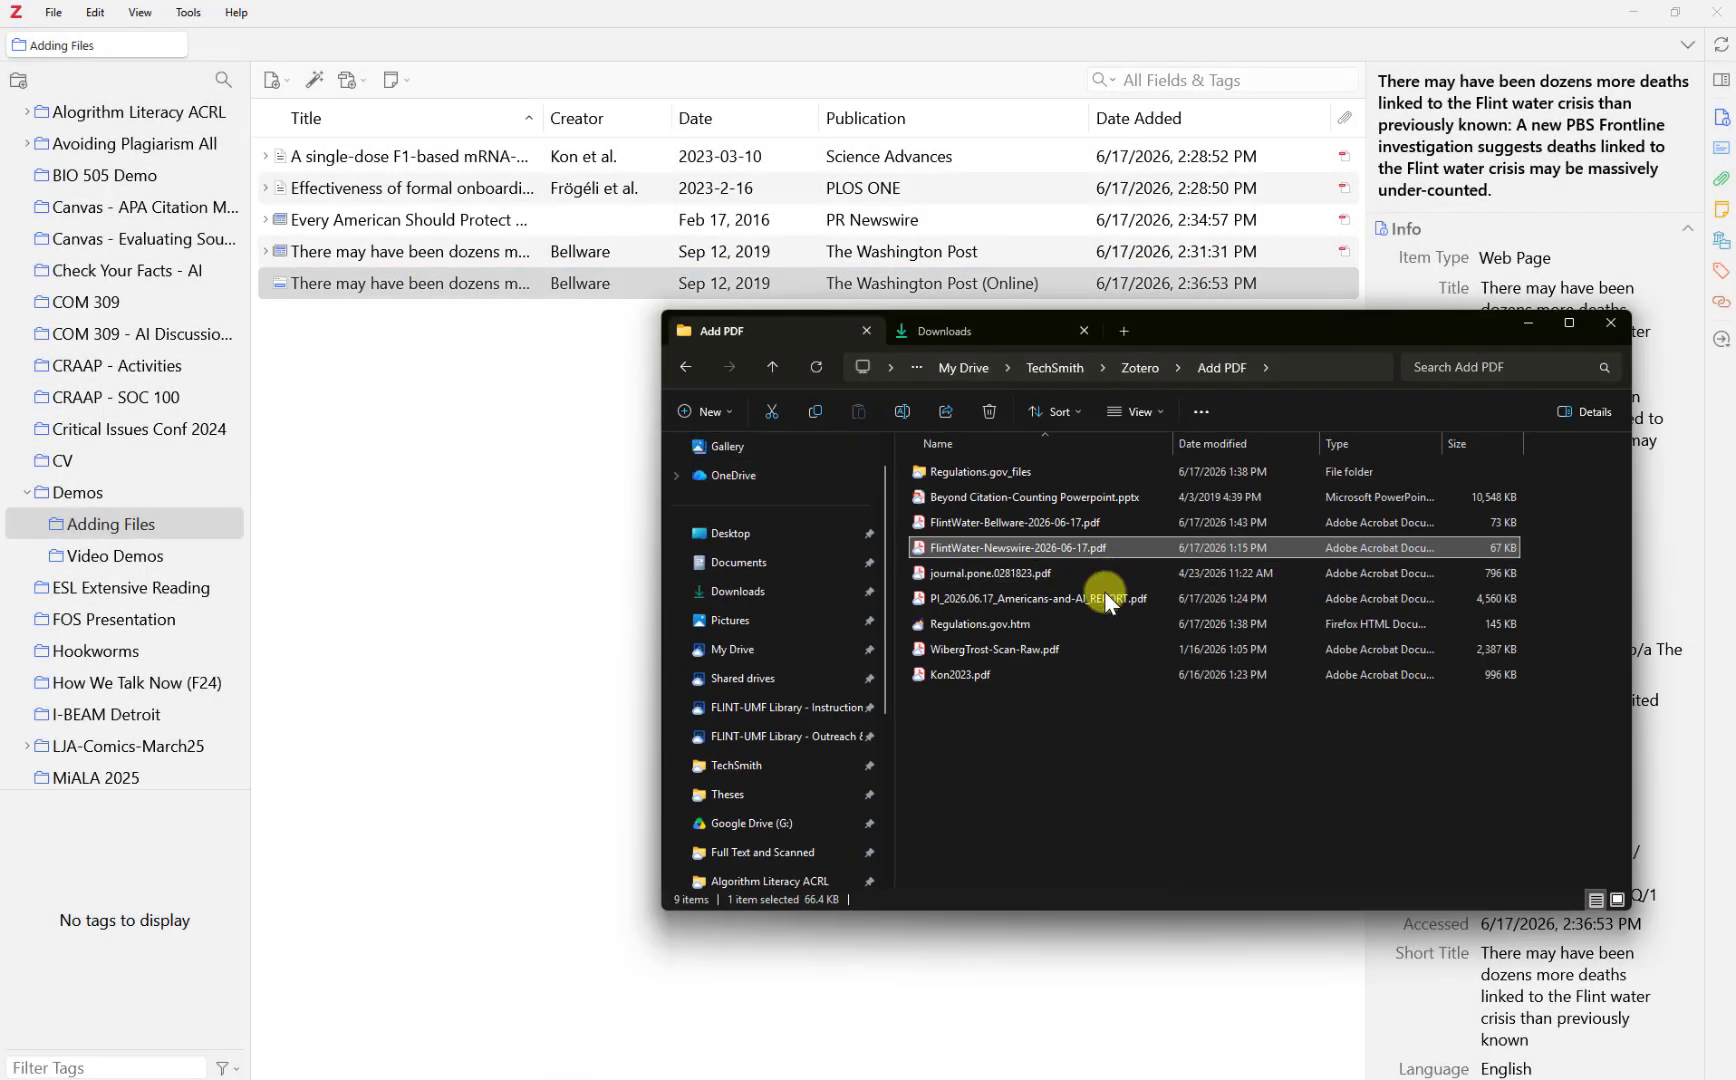
pyautogui.moveTo(1048, 602); pyautogui.dragTo(499, 533)
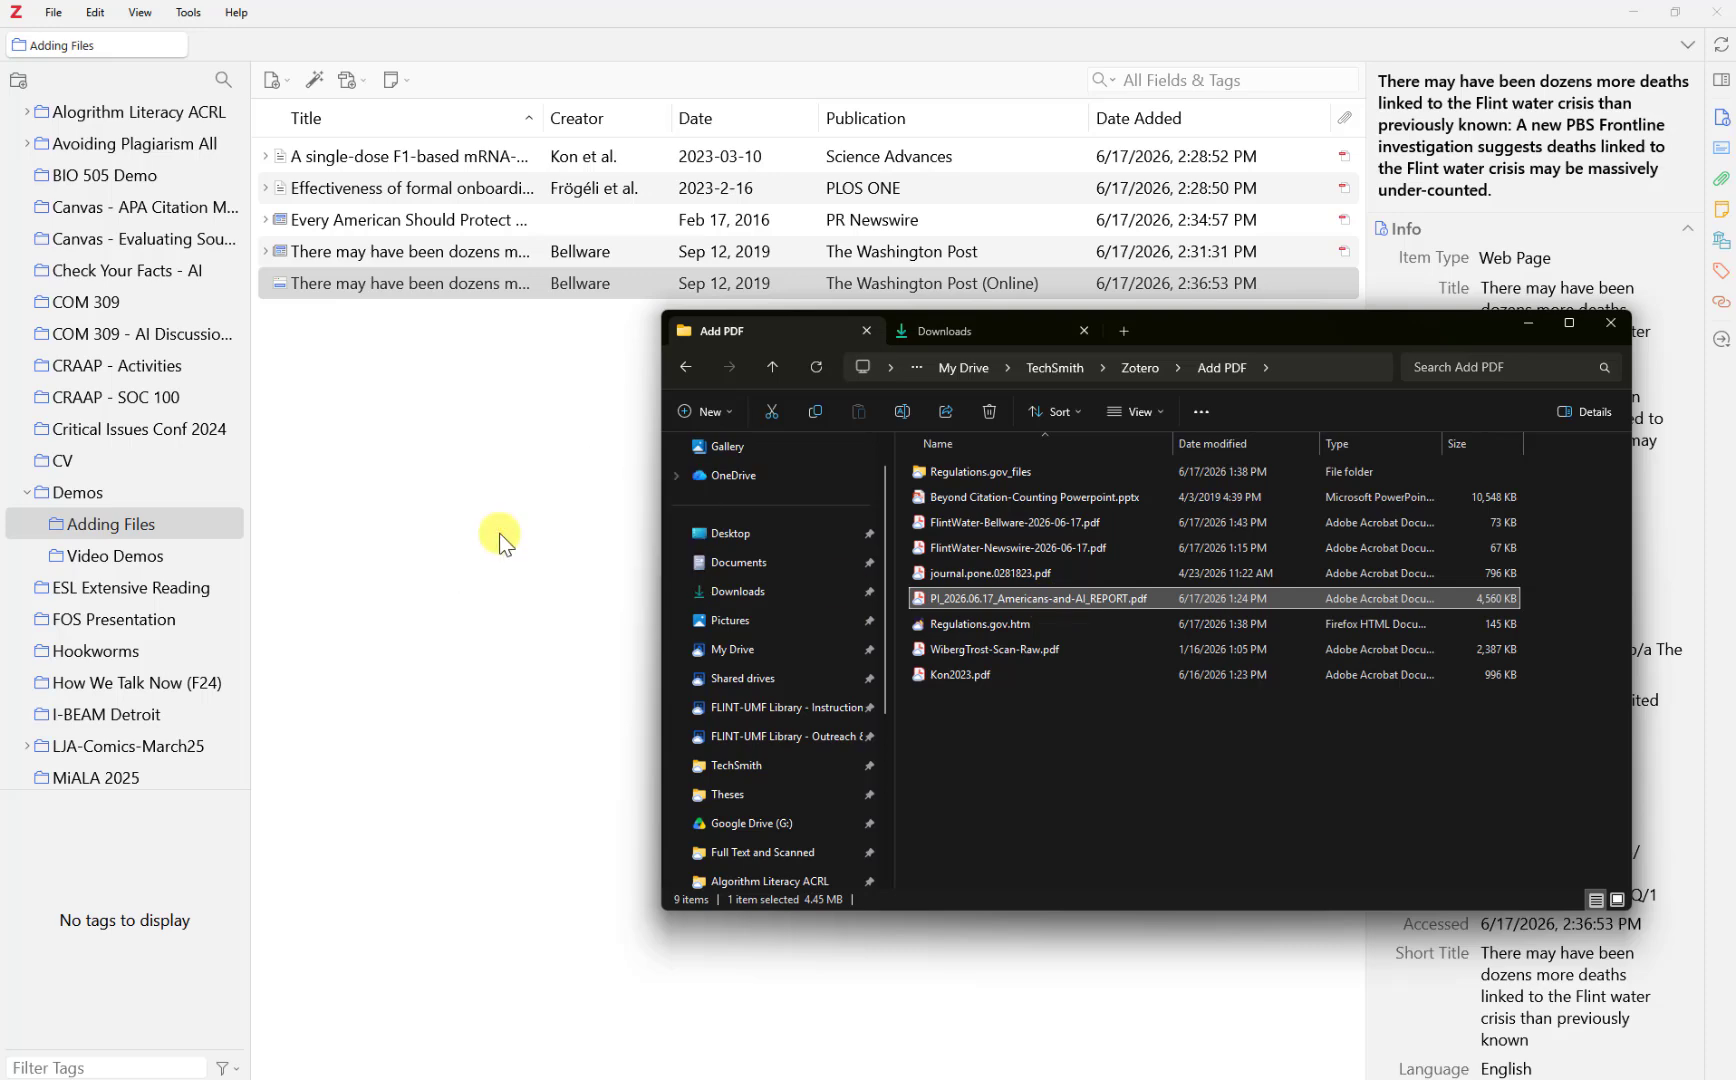
pyautogui.click(1520, 322)
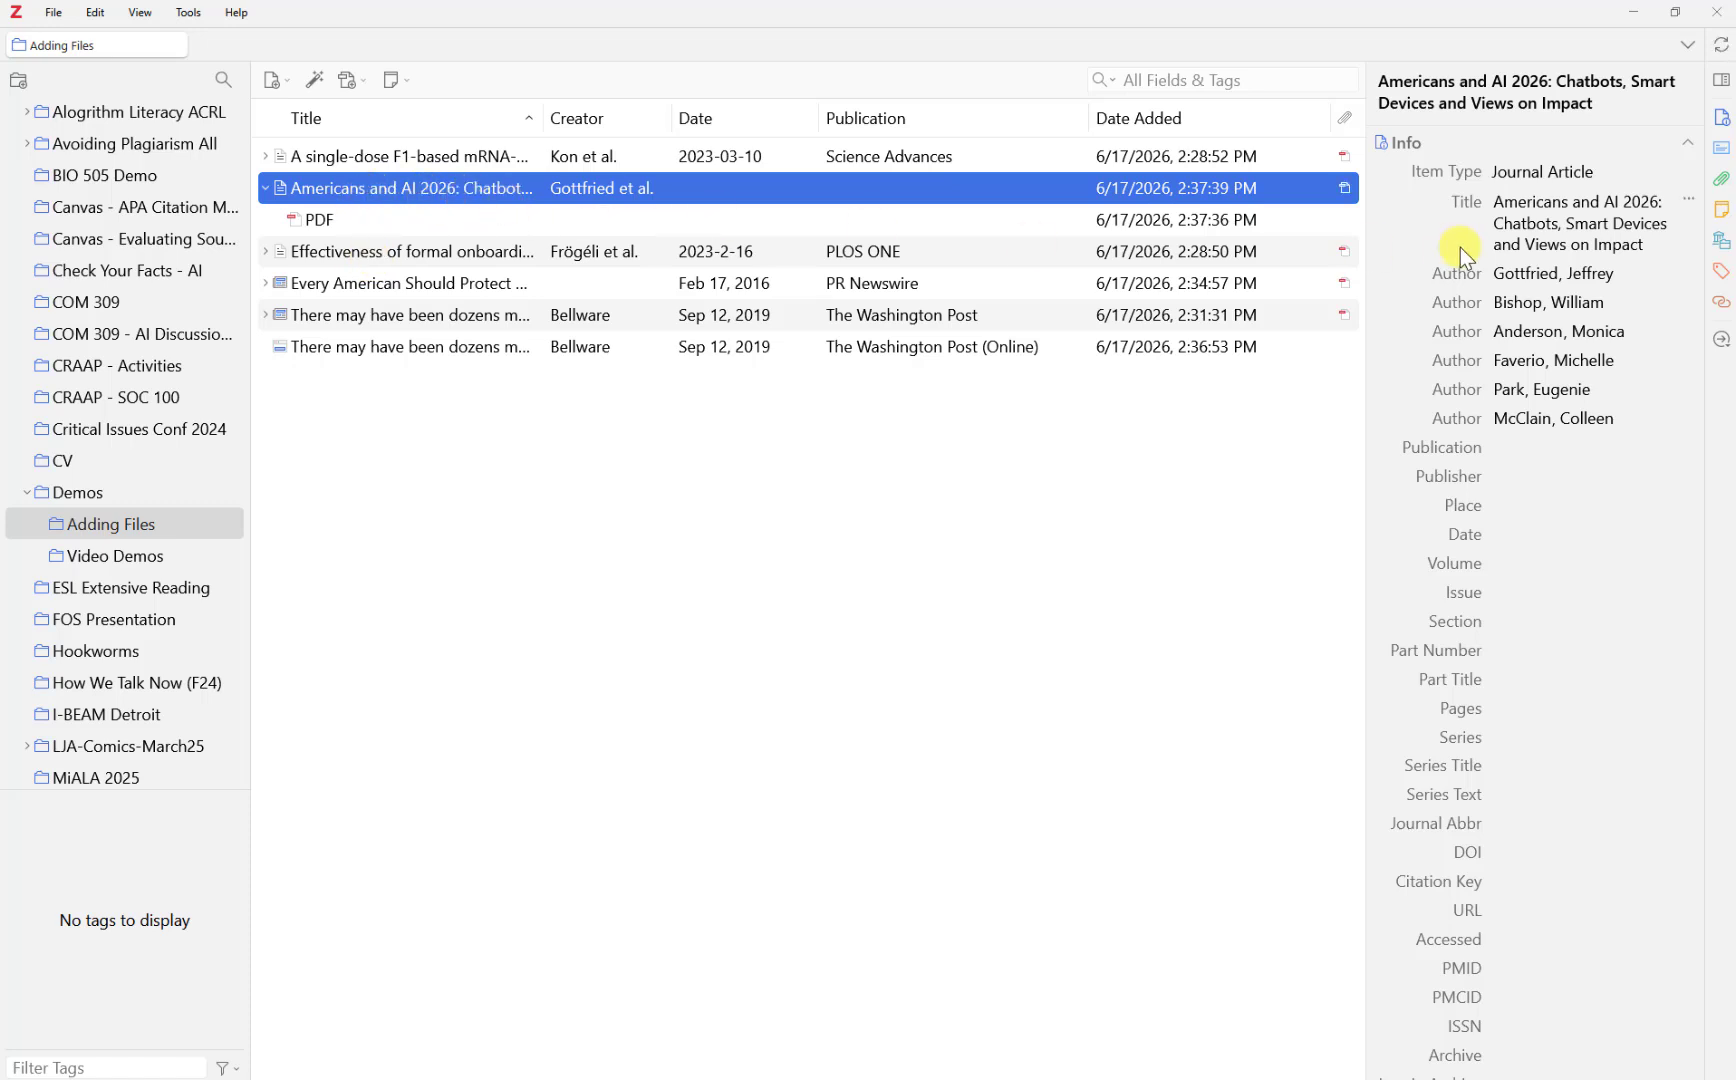
# Change the item type of the newly added Americans and AI 2026 entry to Report
pyautogui.click(1547, 184)
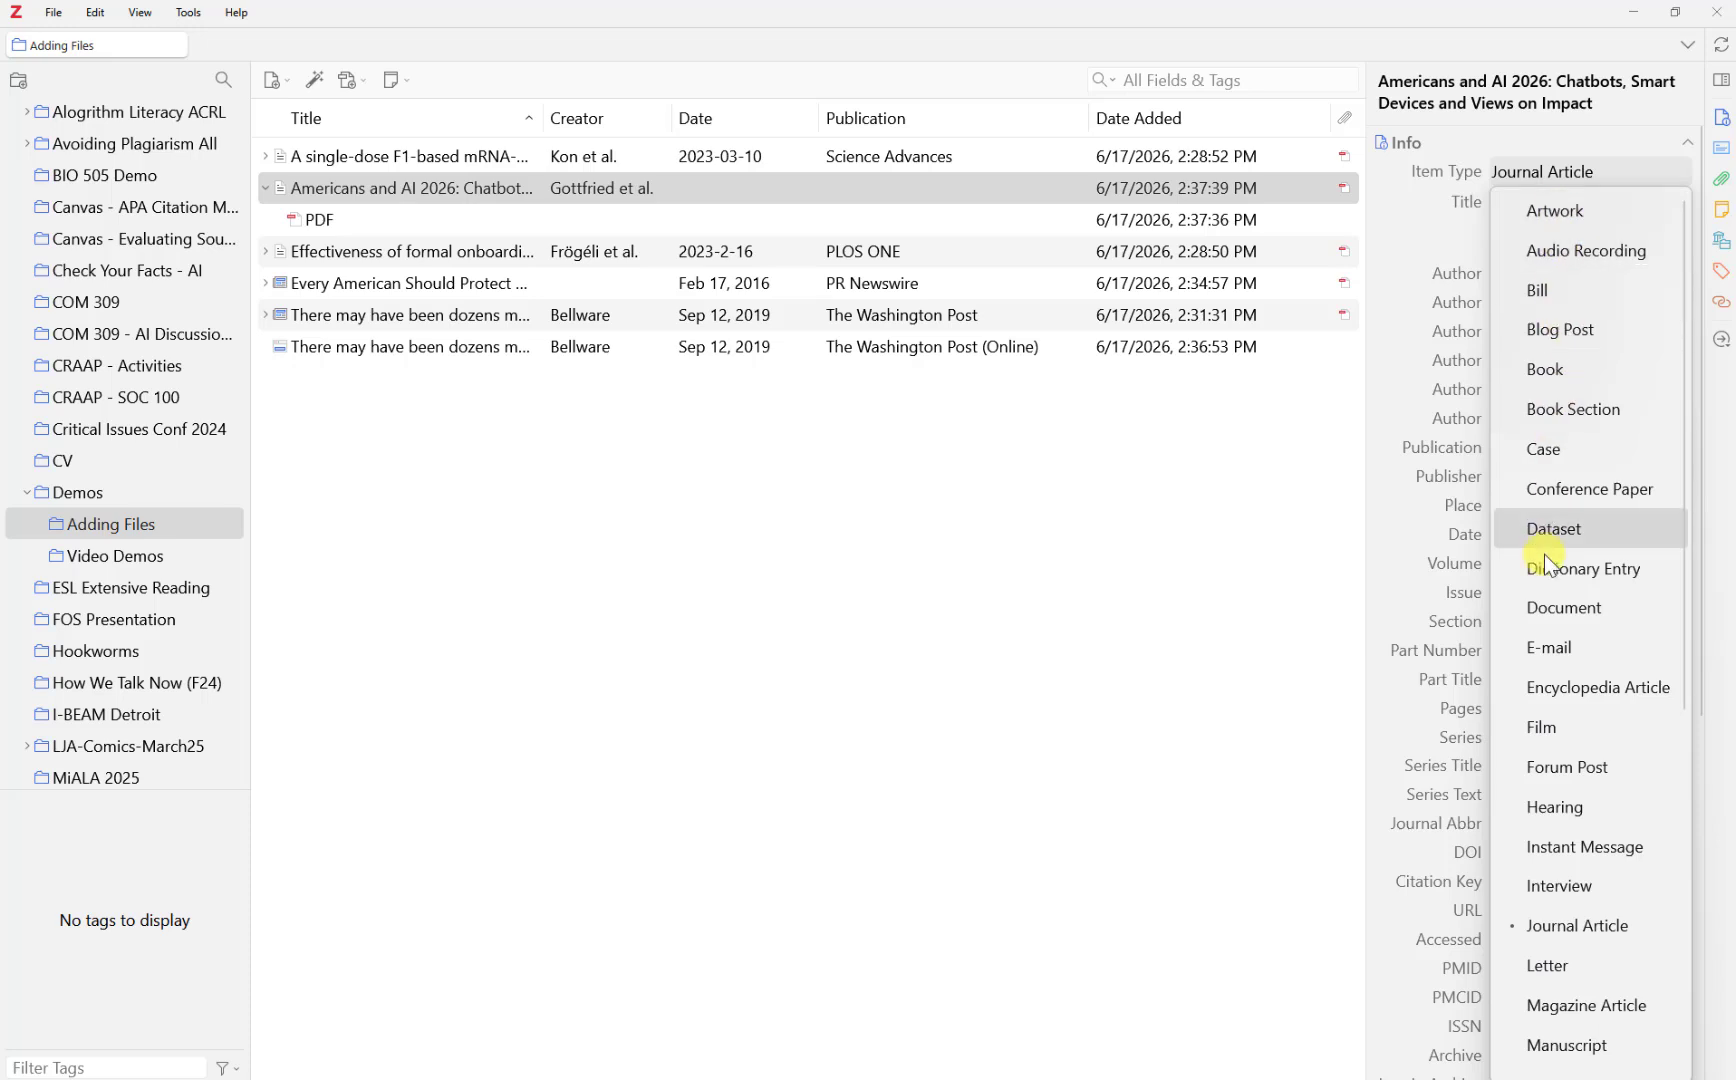
pyautogui.scroll(-5, 1545, 780)
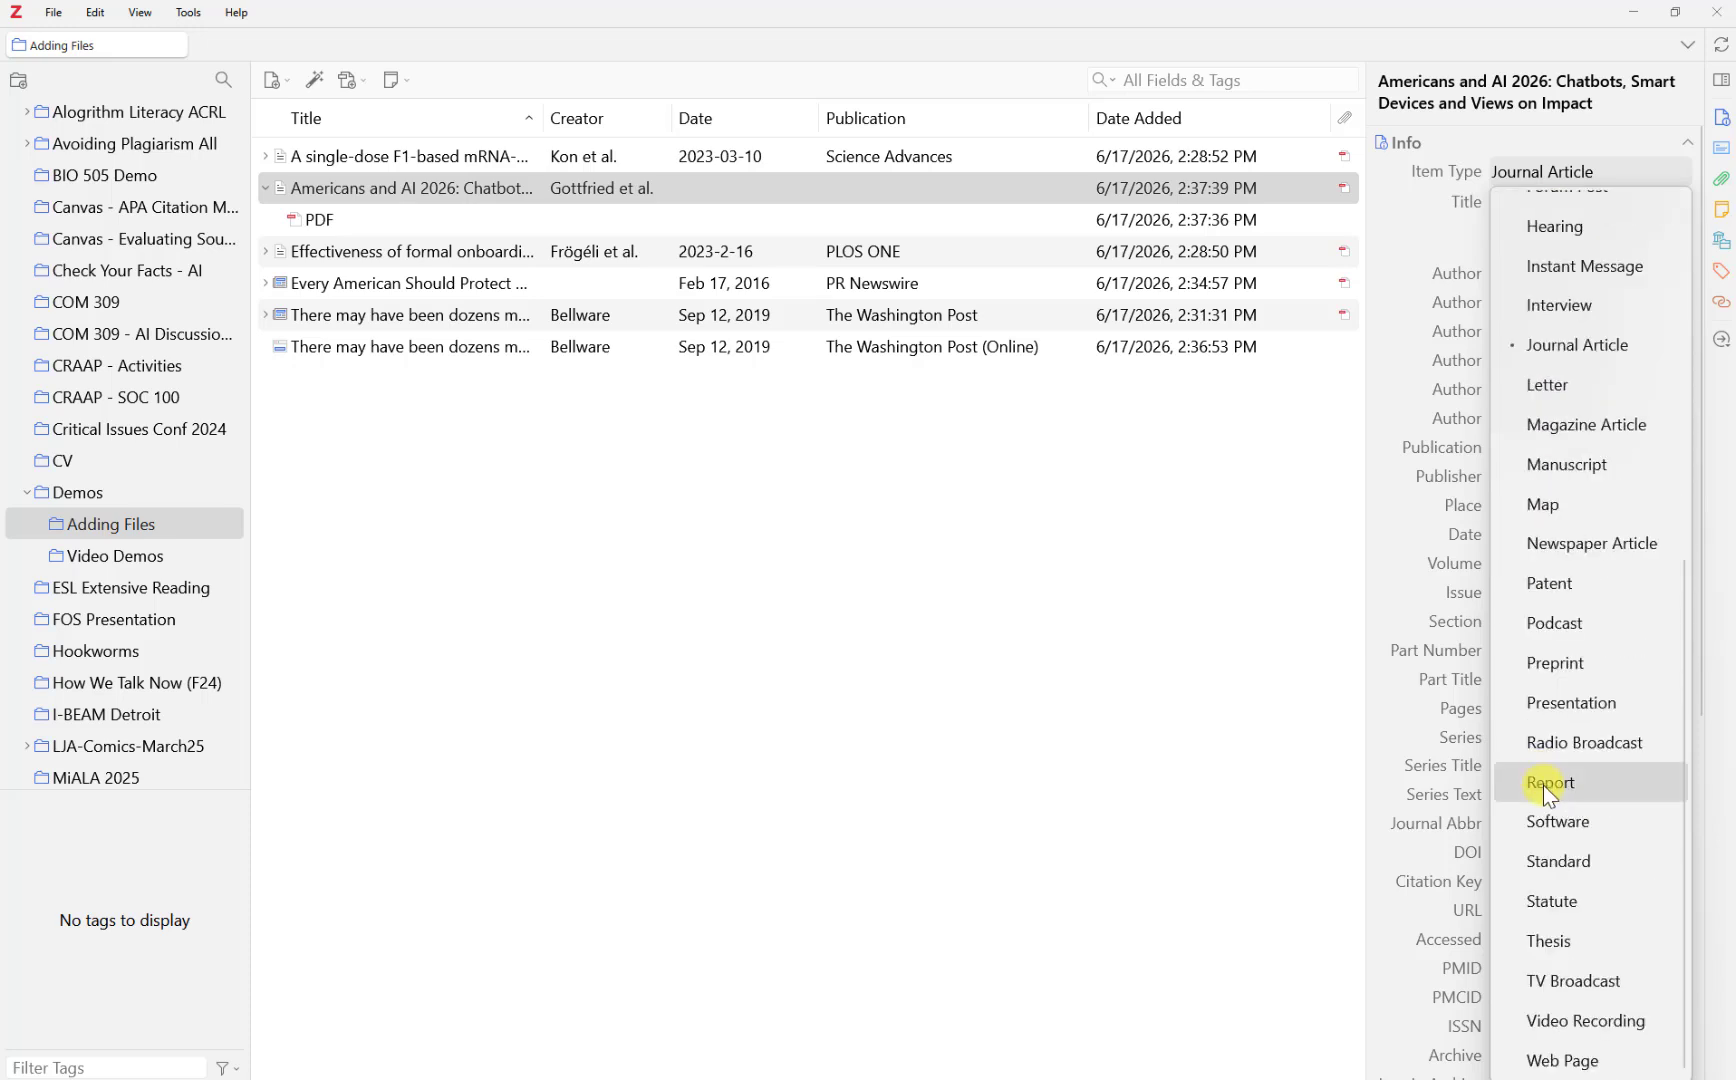
pyautogui.click(1543, 787)
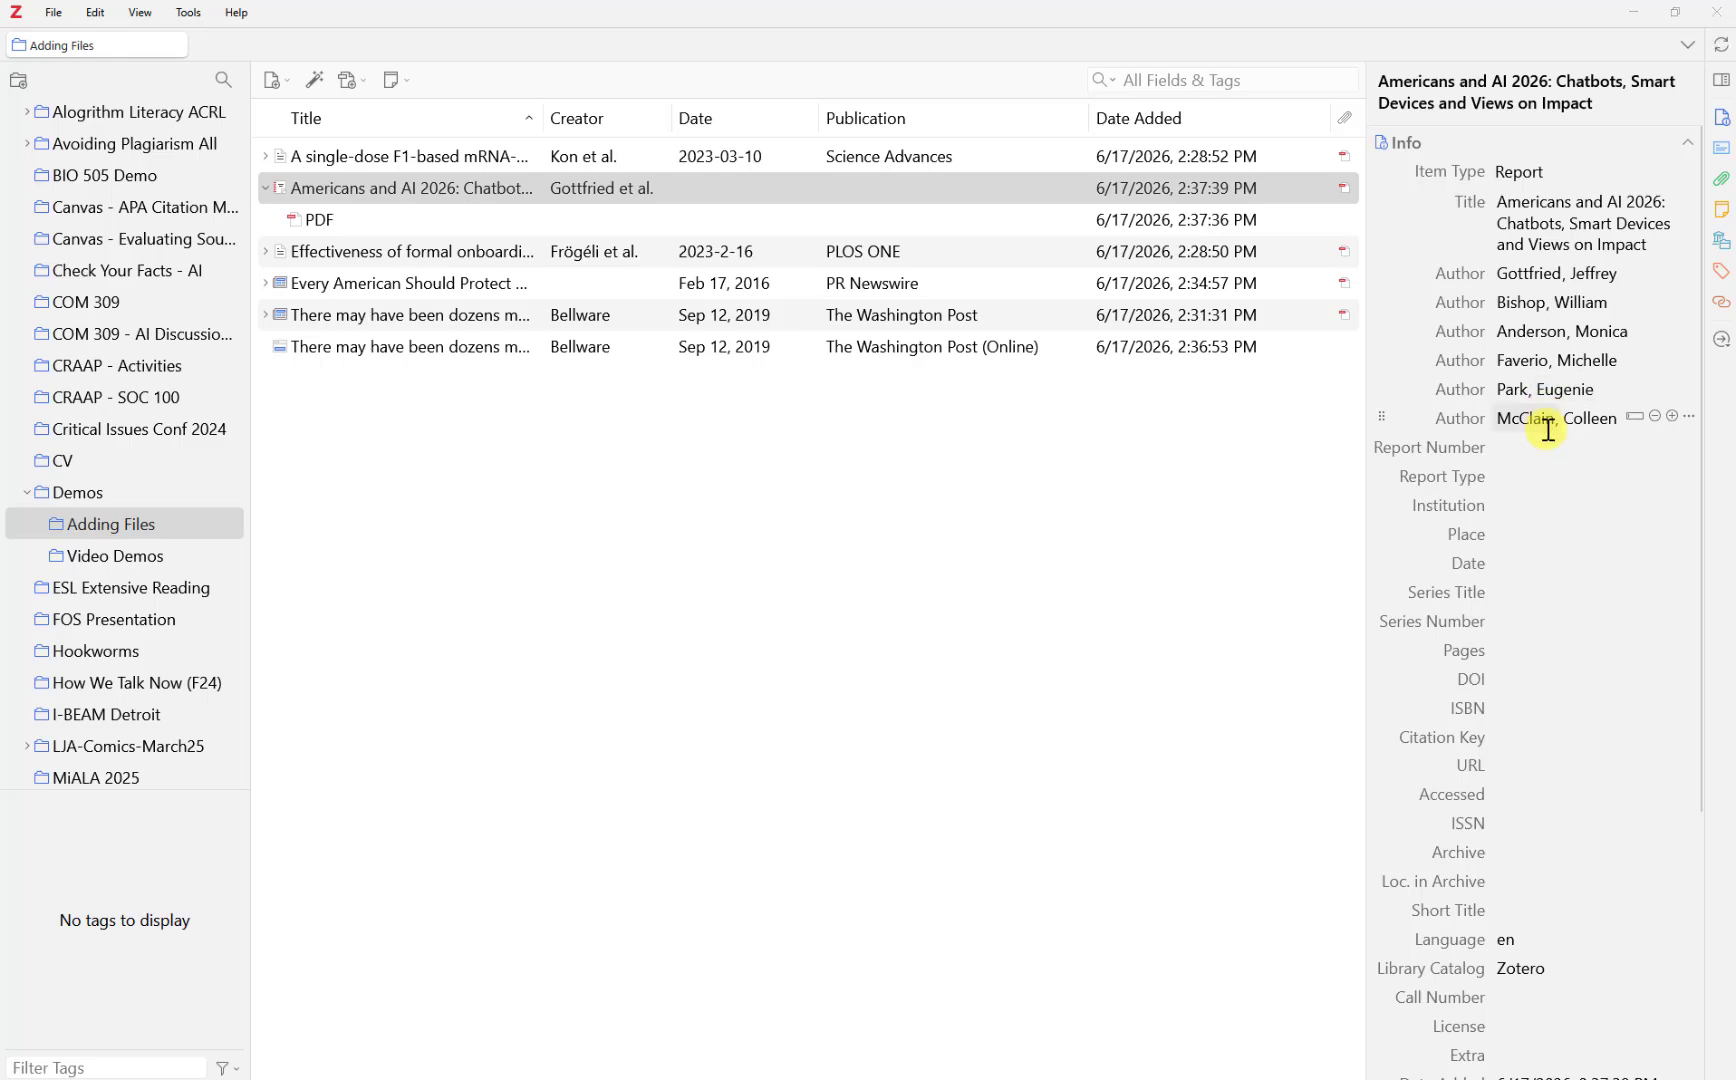
# Check the report PDF's title page and set the entry's institution to Pew Research Center
pyautogui.hotkey('alt', 'Tab')
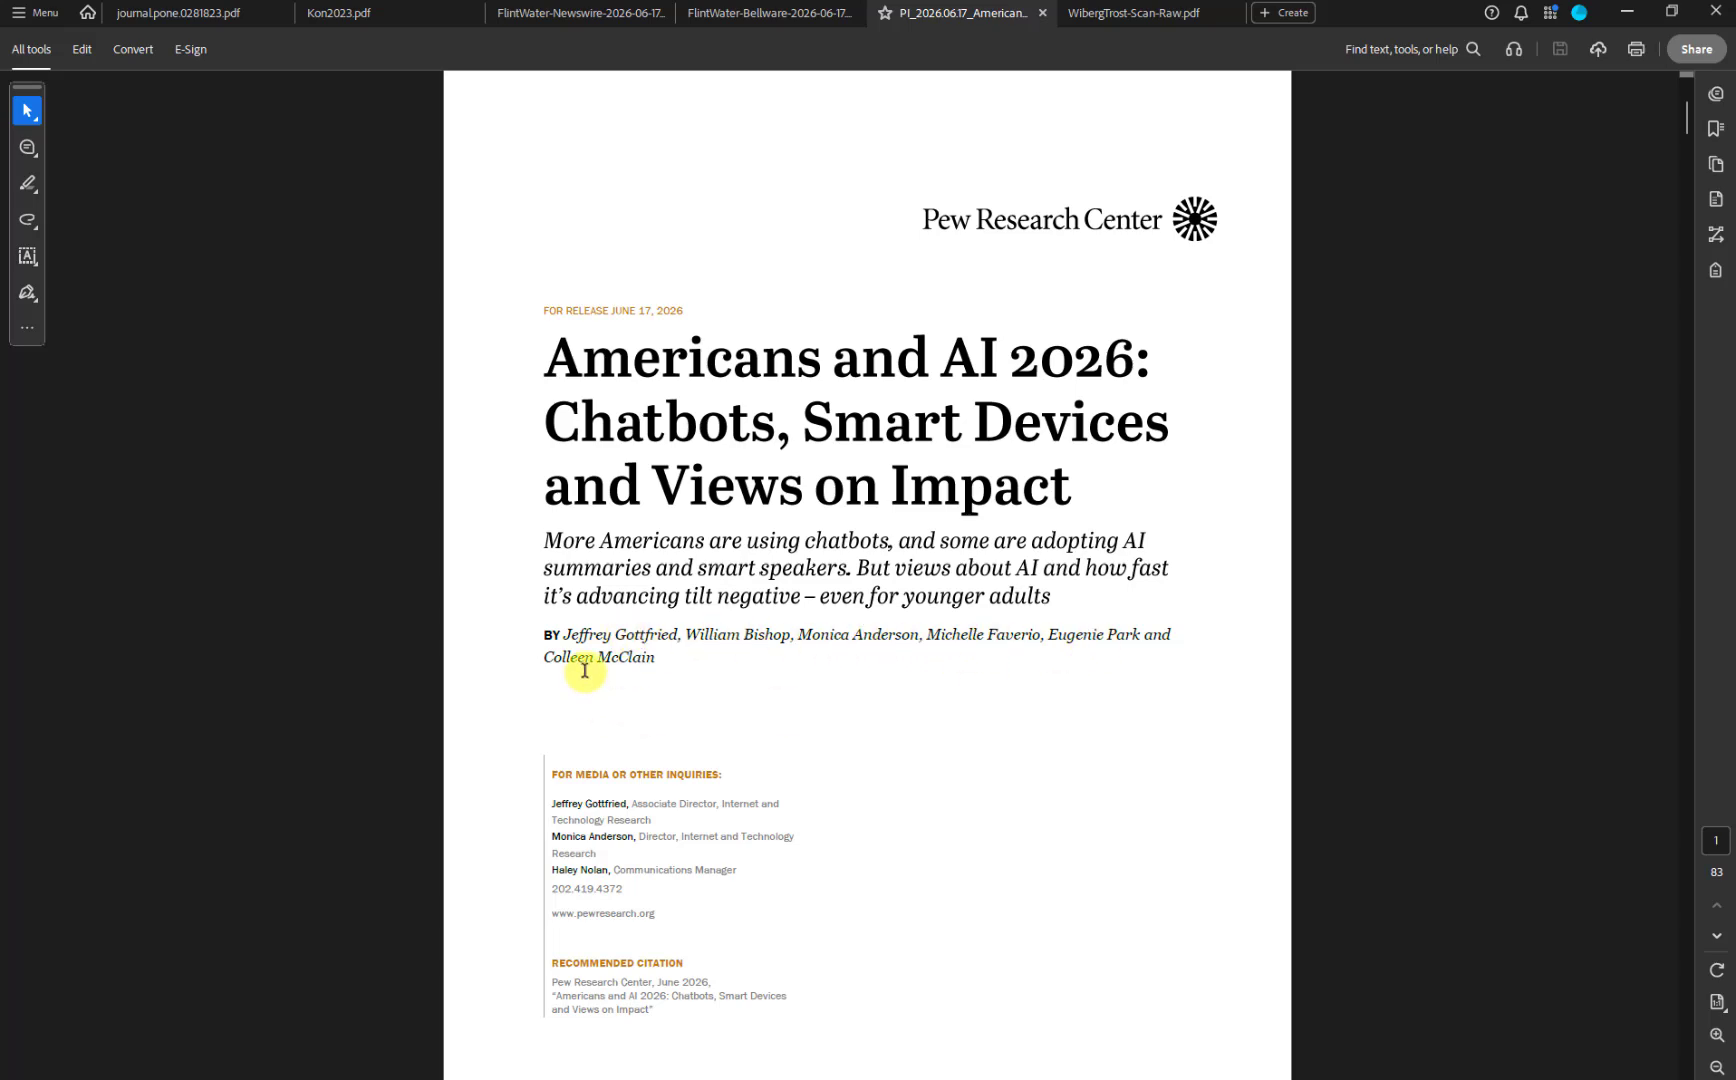
pyautogui.hotkey('alt', 'Tab')
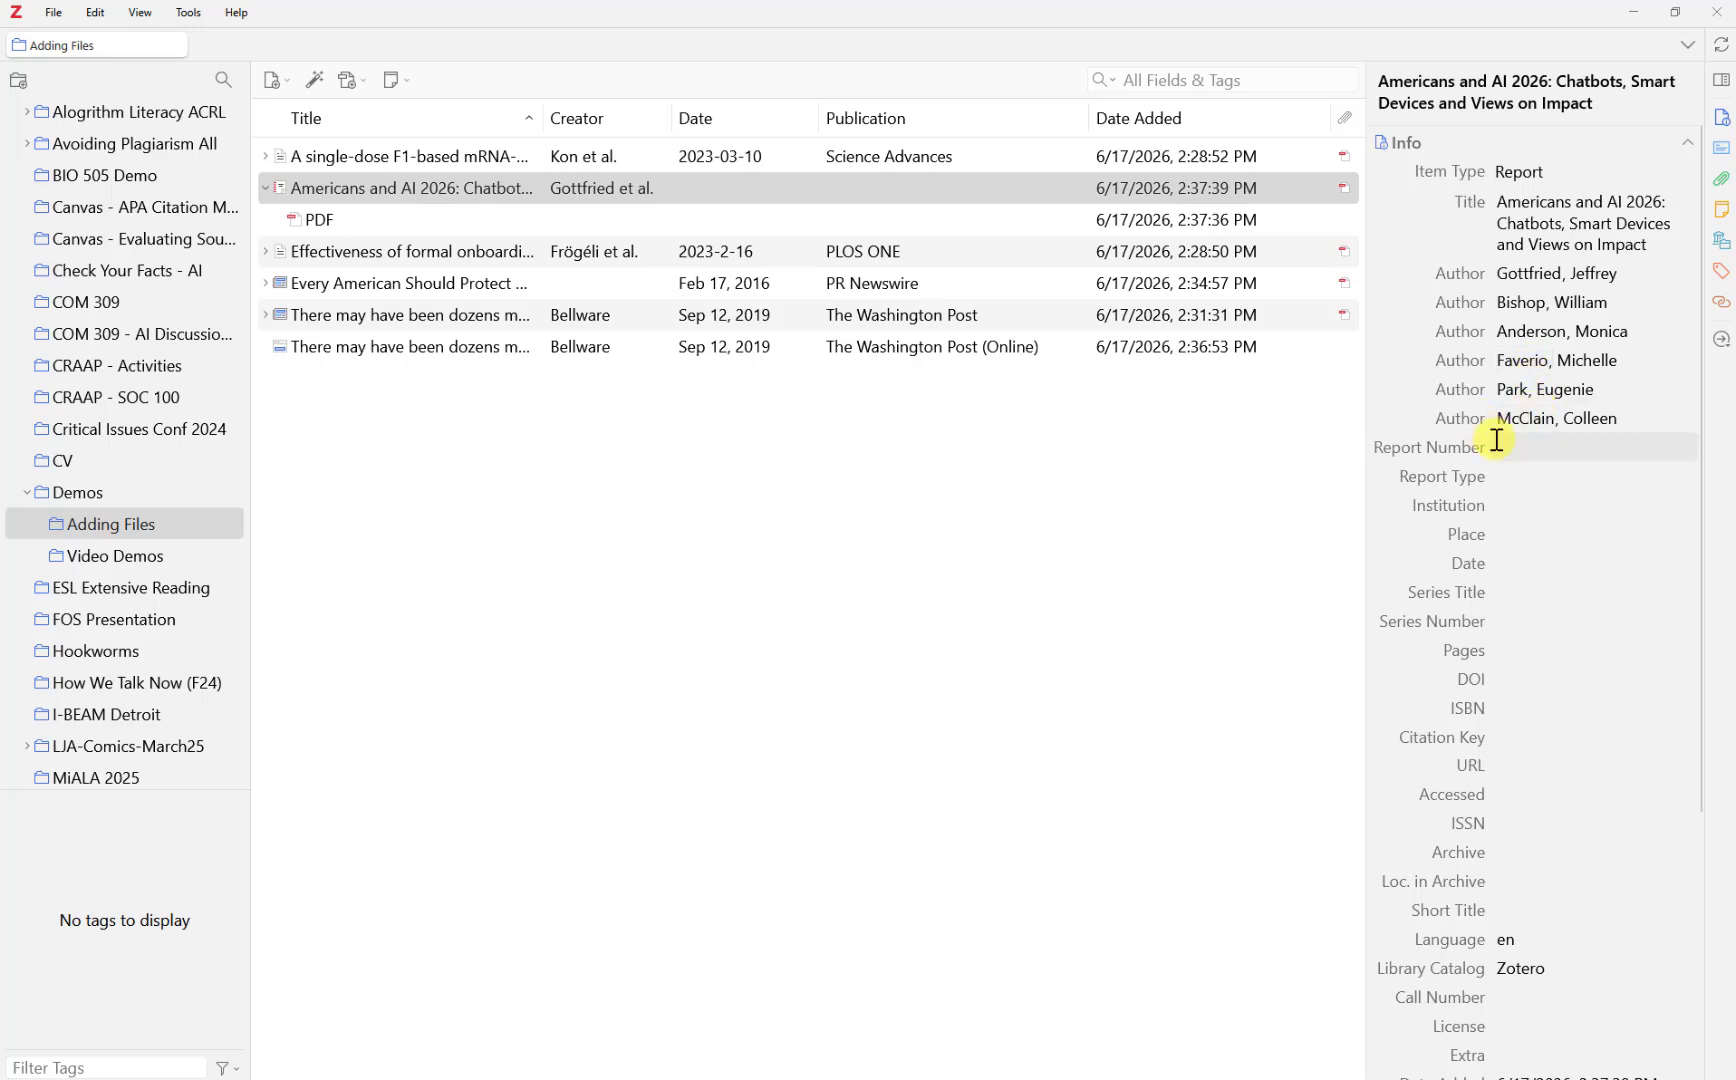
pyautogui.click(1502, 506)
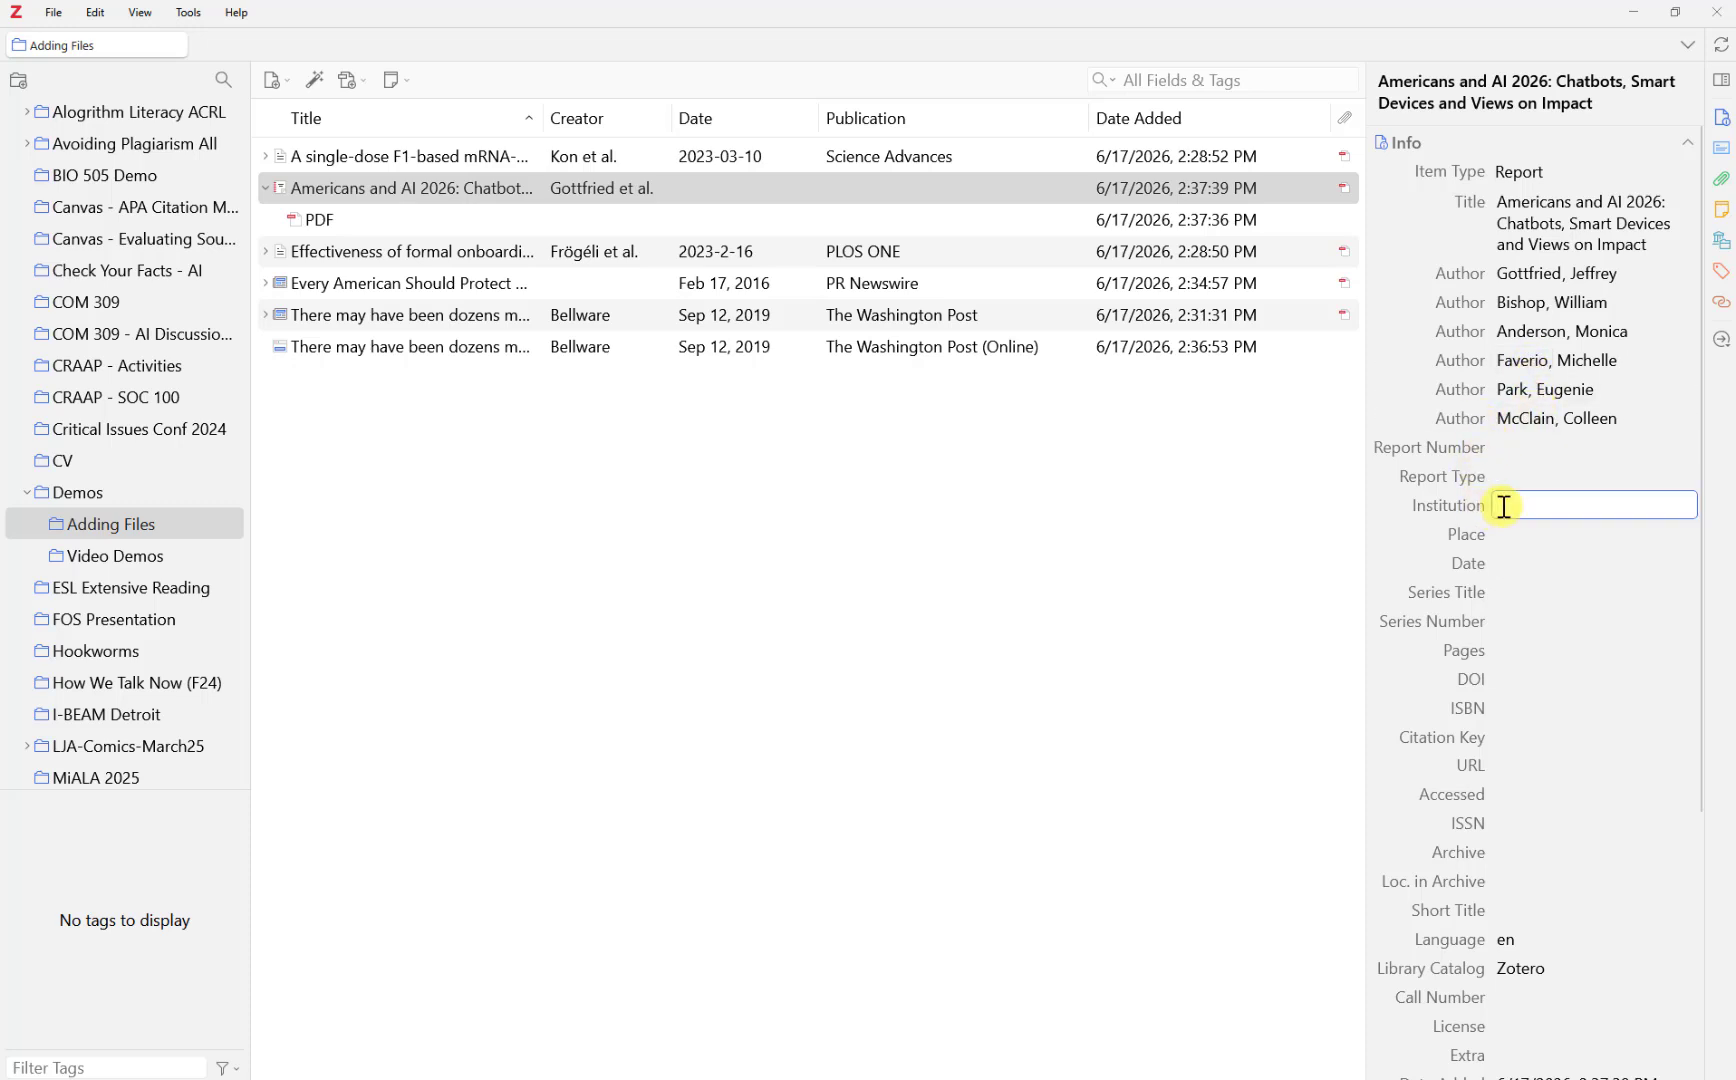
pyautogui.write('Pew Research Center')
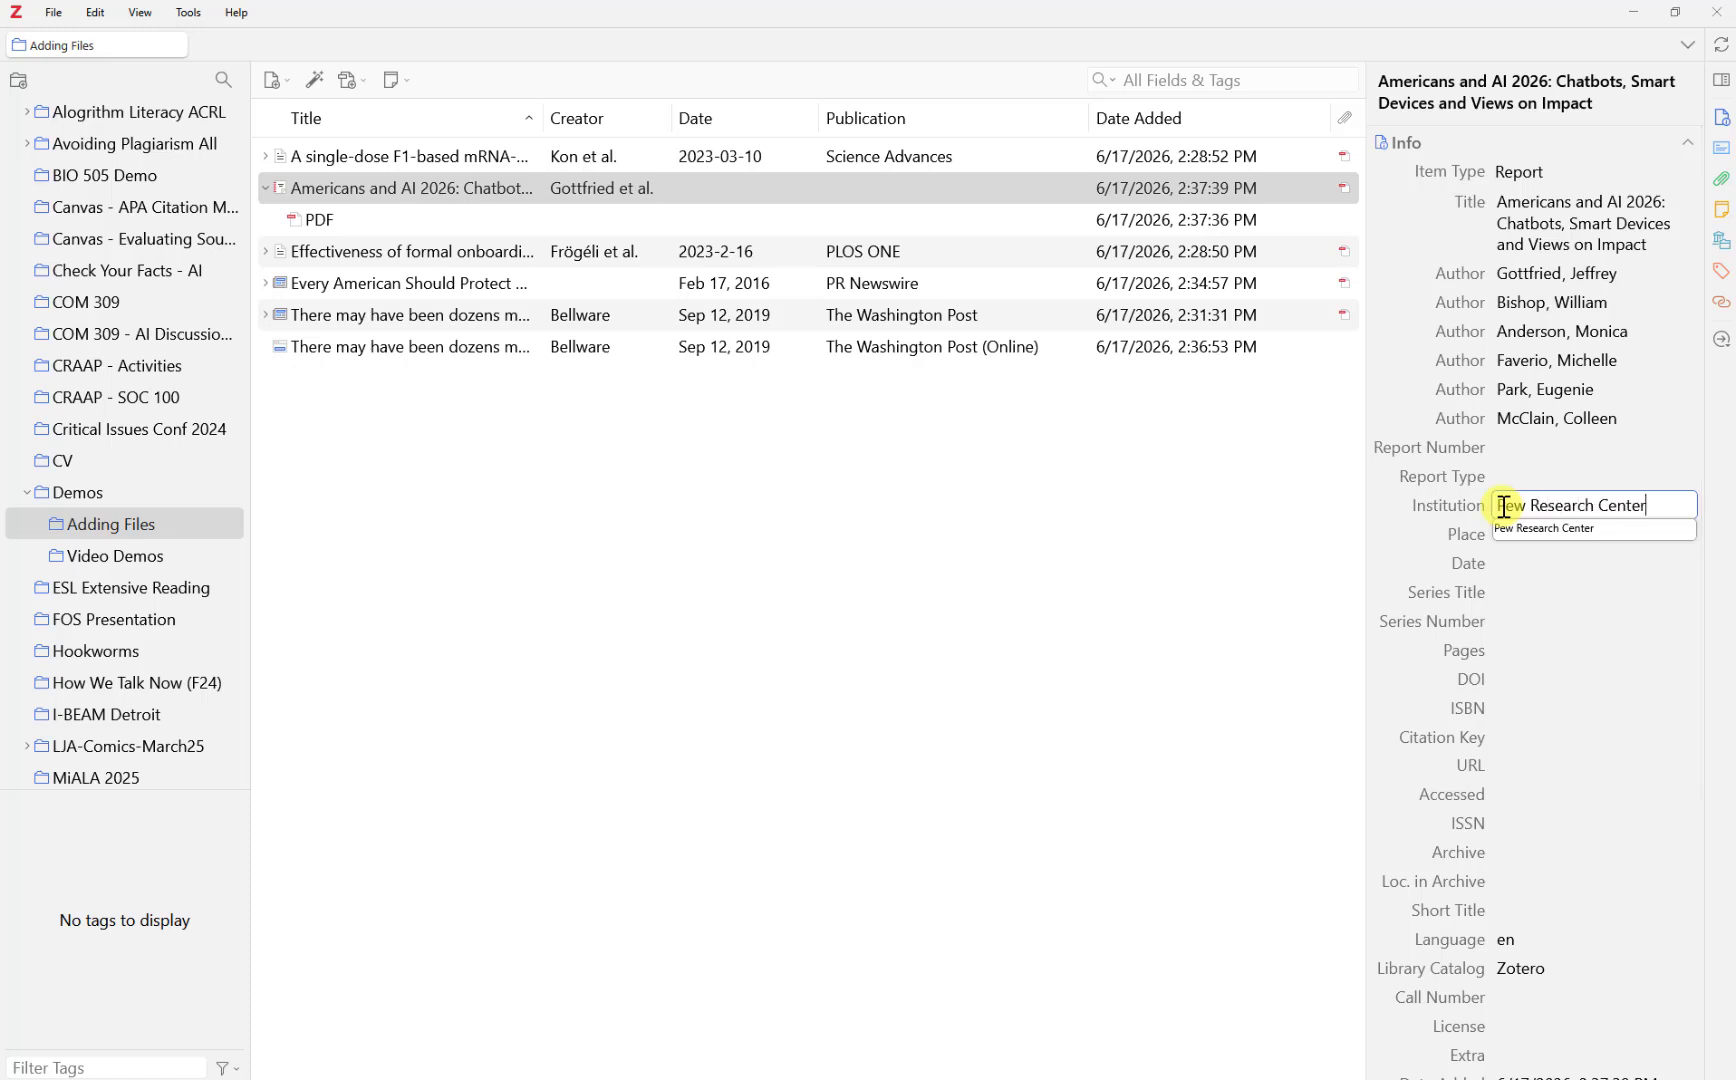
pyautogui.click(1484, 566)
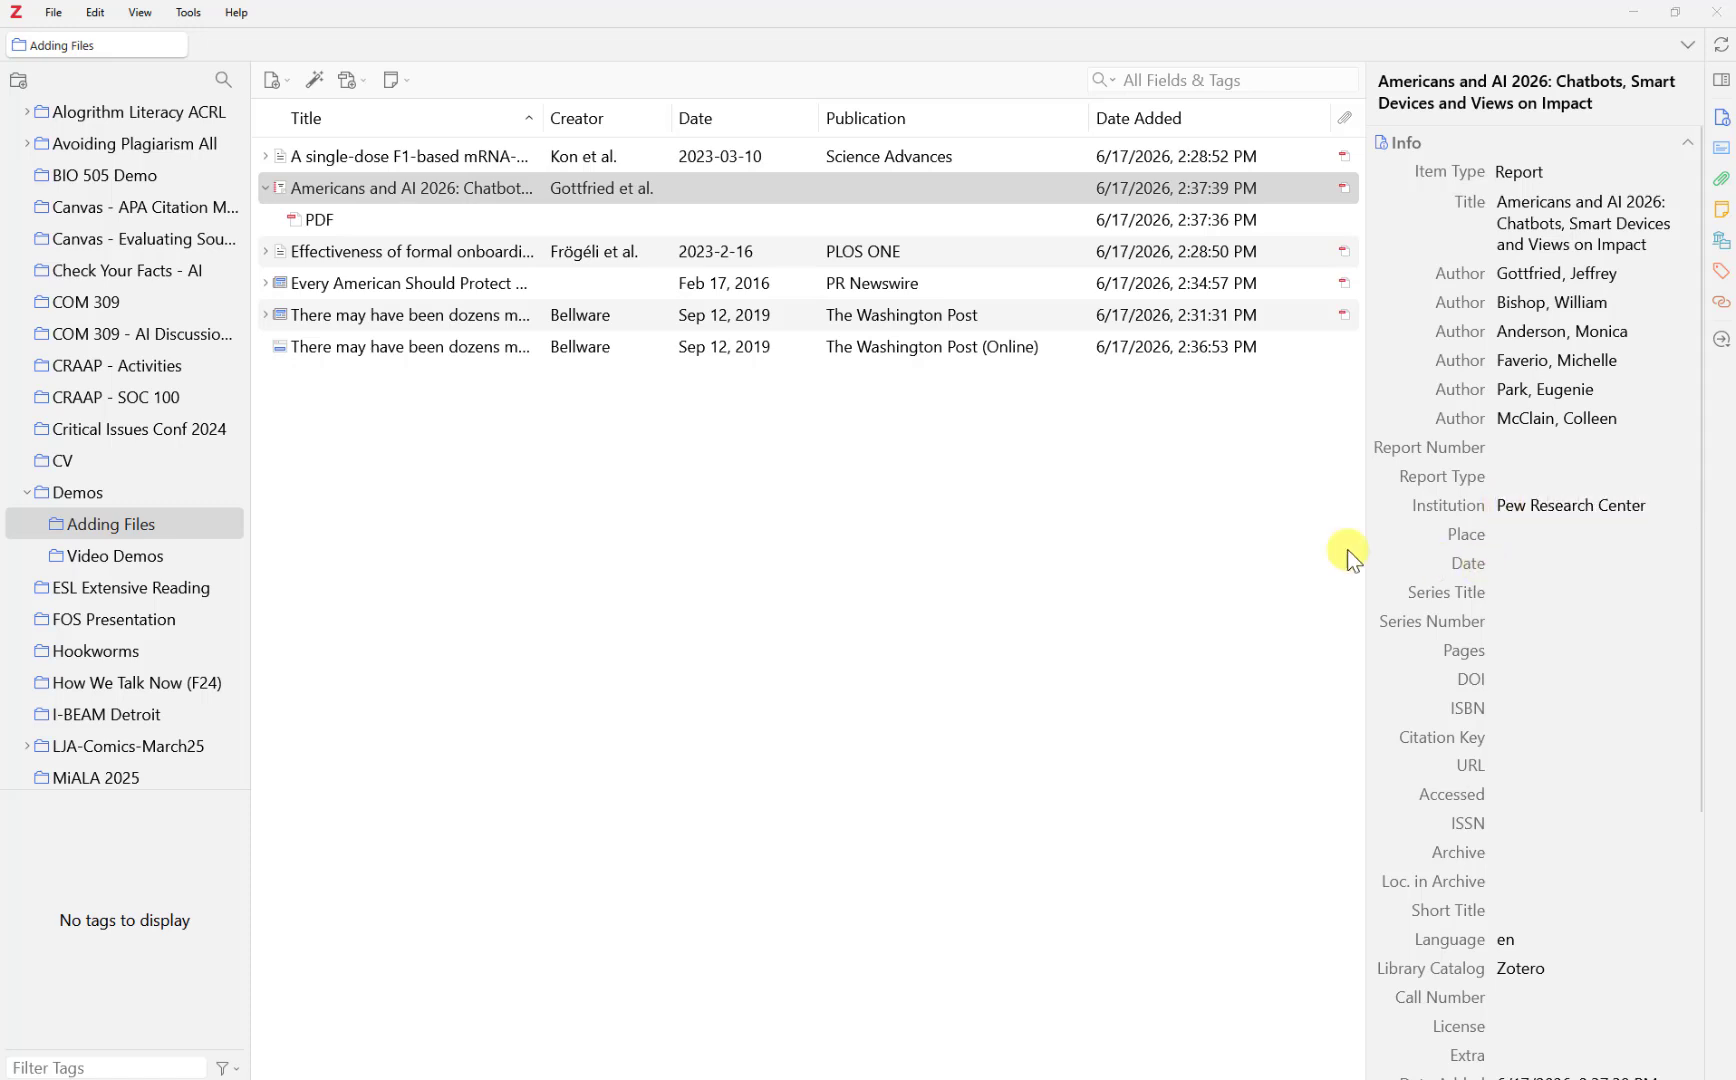
# Look up the recommended citation in the report PDF and set the entry's date to June 2026
pyautogui.hotkey('alt', 'Tab')
pyautogui.scroll(-1, 764, 649)
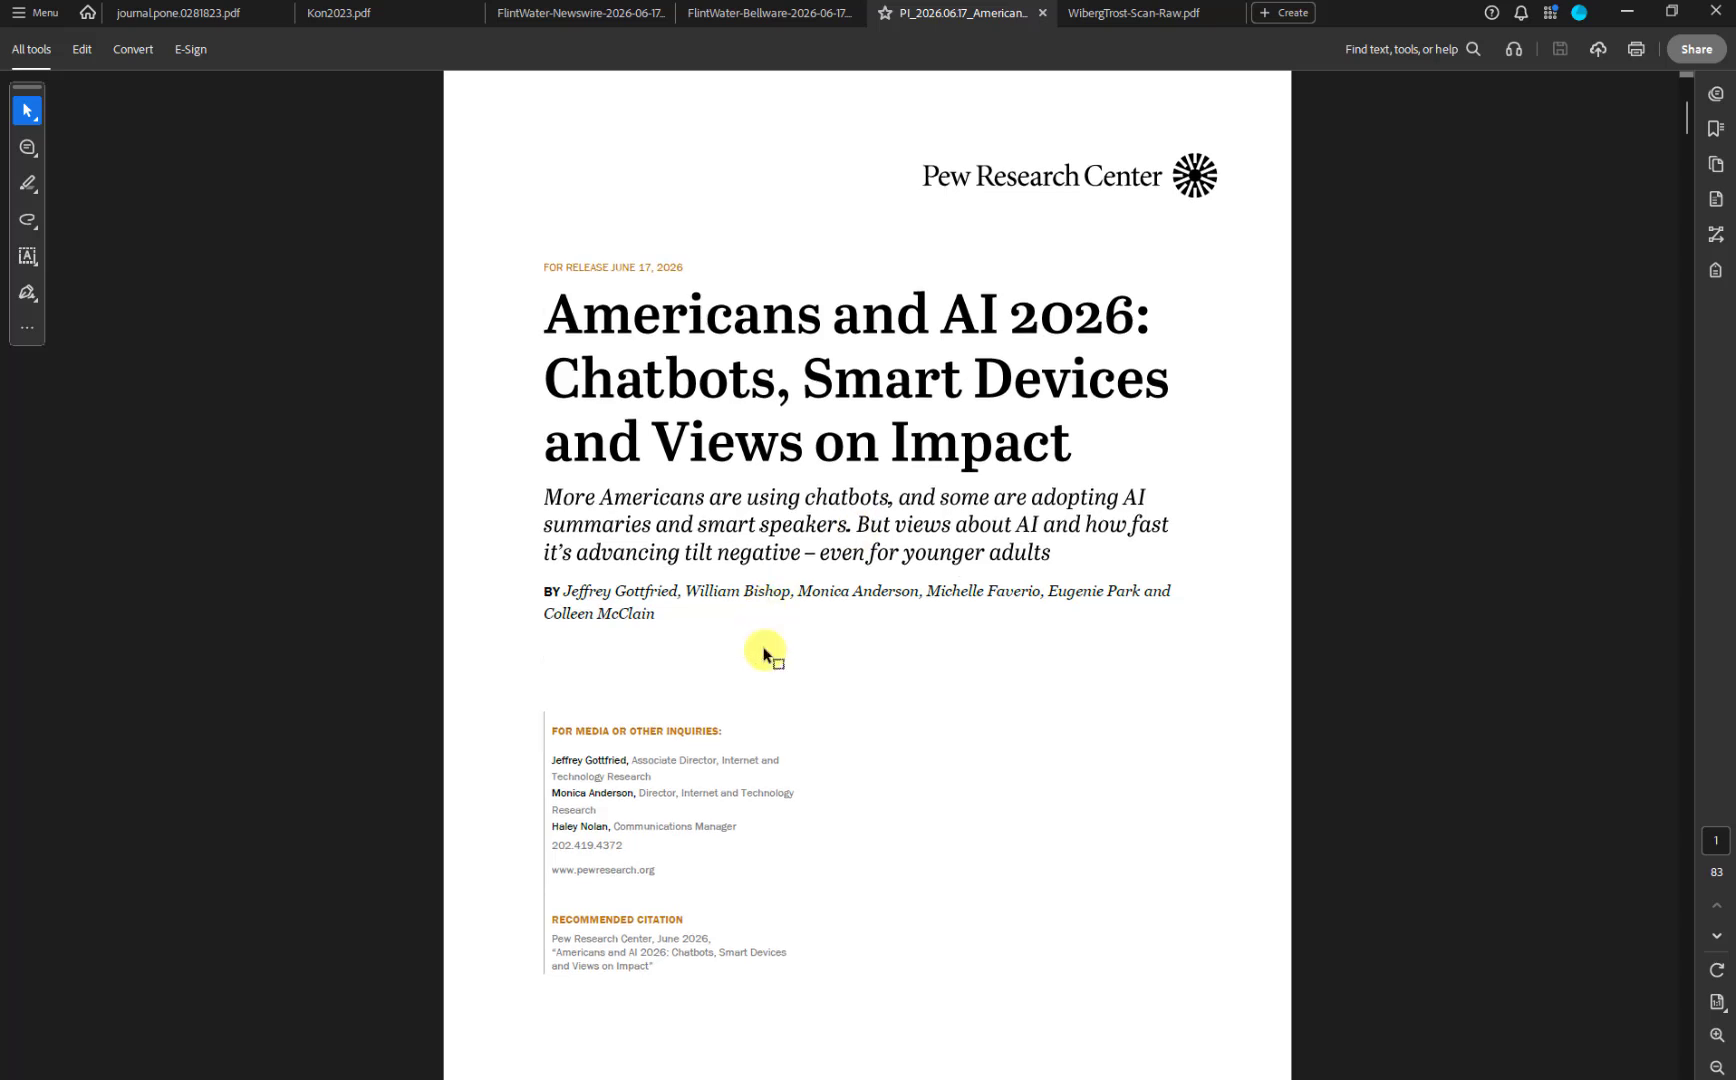
pyautogui.scroll(-2, 764, 655)
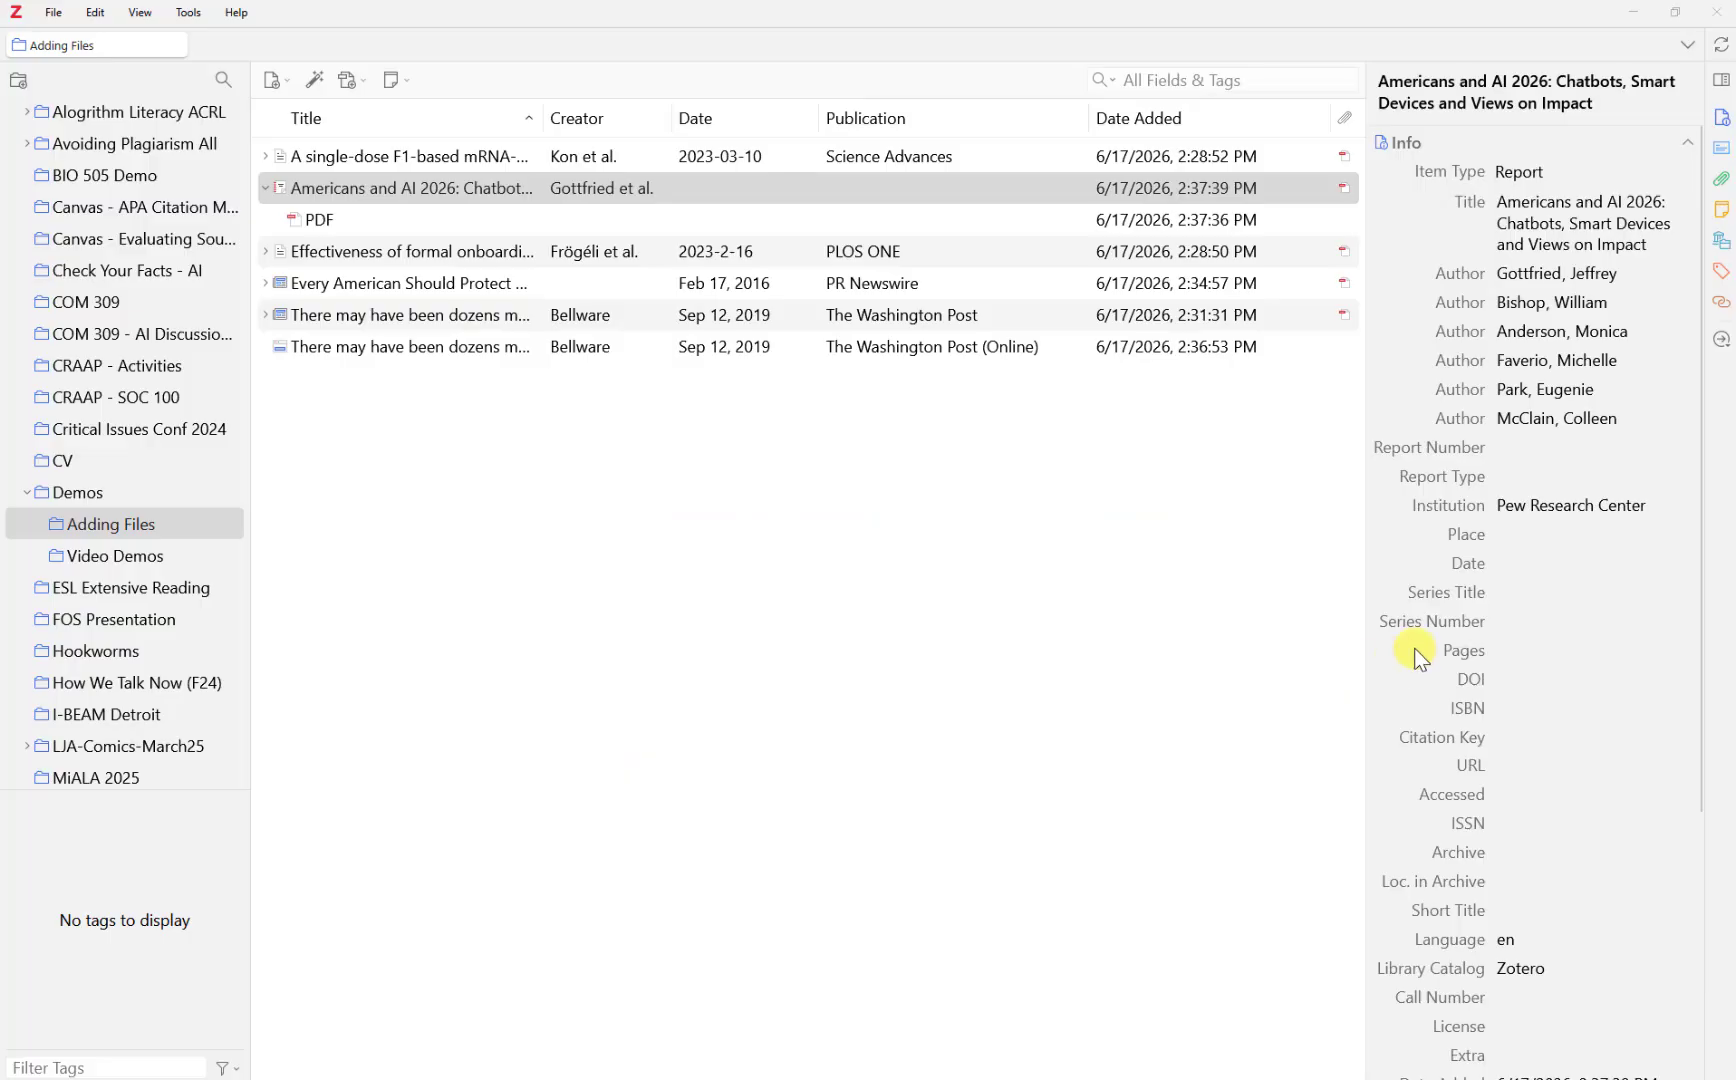
pyautogui.click(1503, 563)
pyautogui.write('Junen')
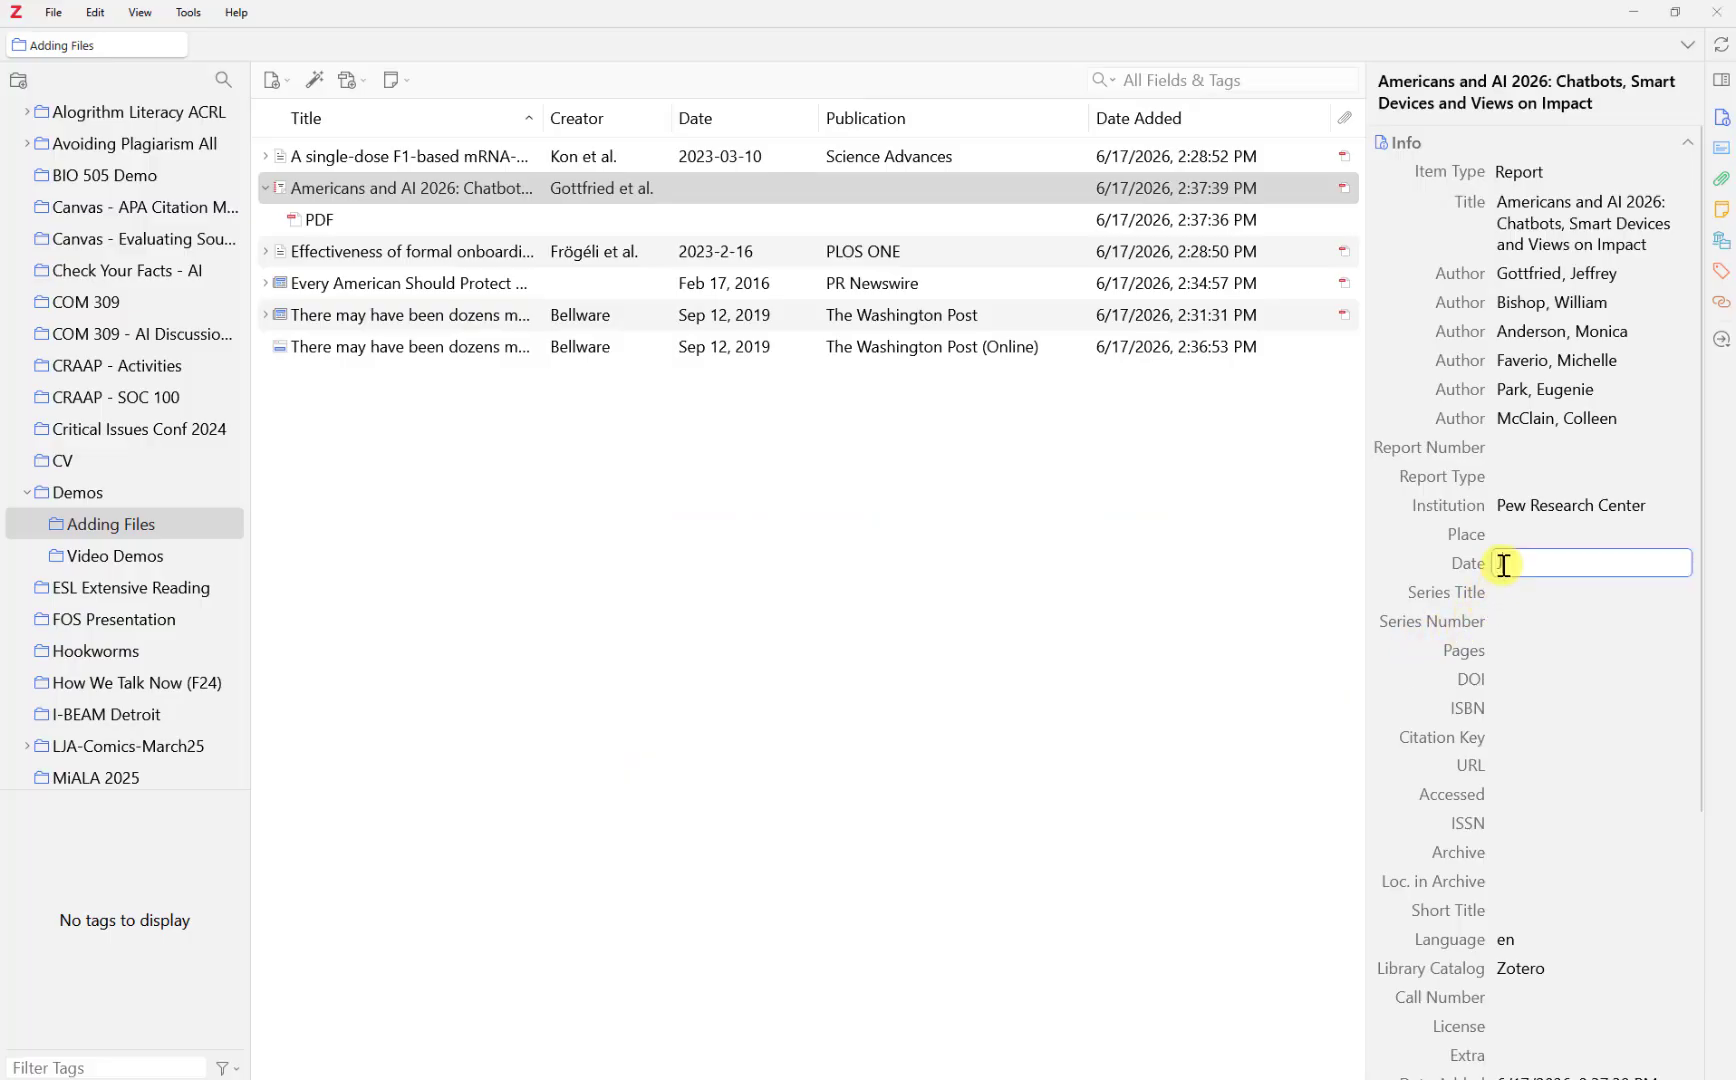
pyautogui.press('BackSpace')
pyautogui.write('2')
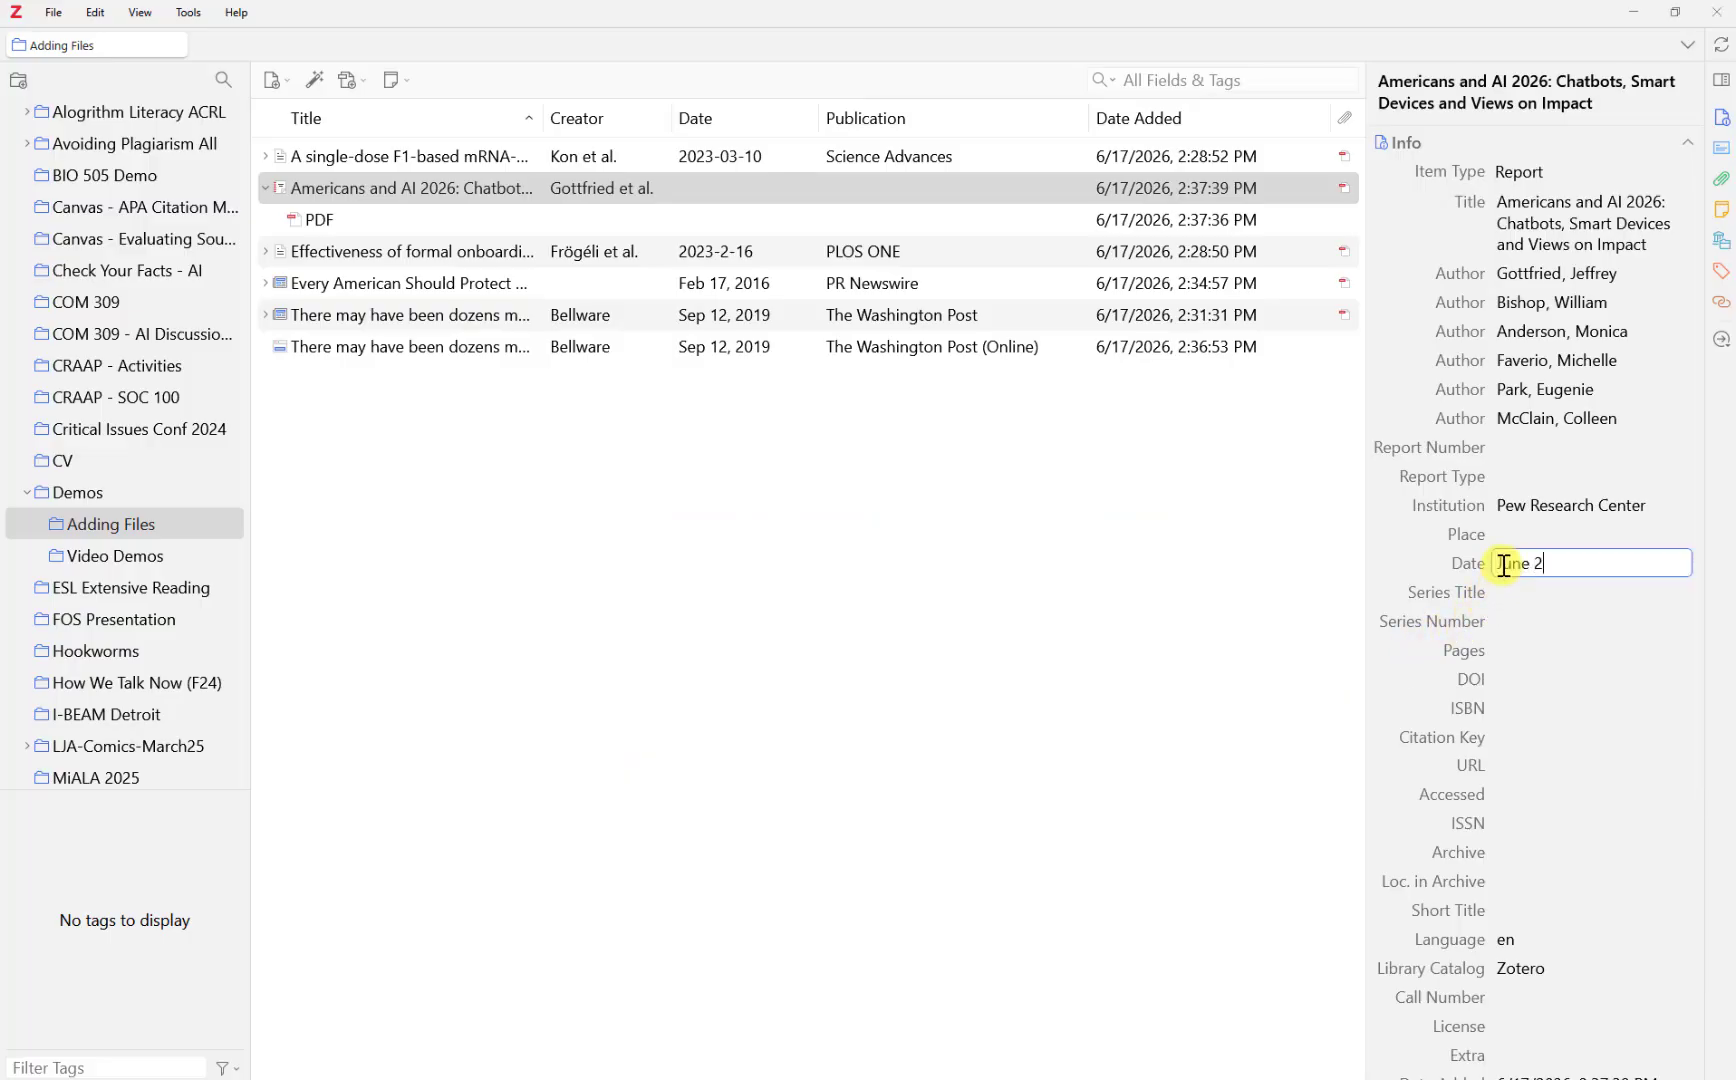
pyautogui.write('026')
pyautogui.press('Return')
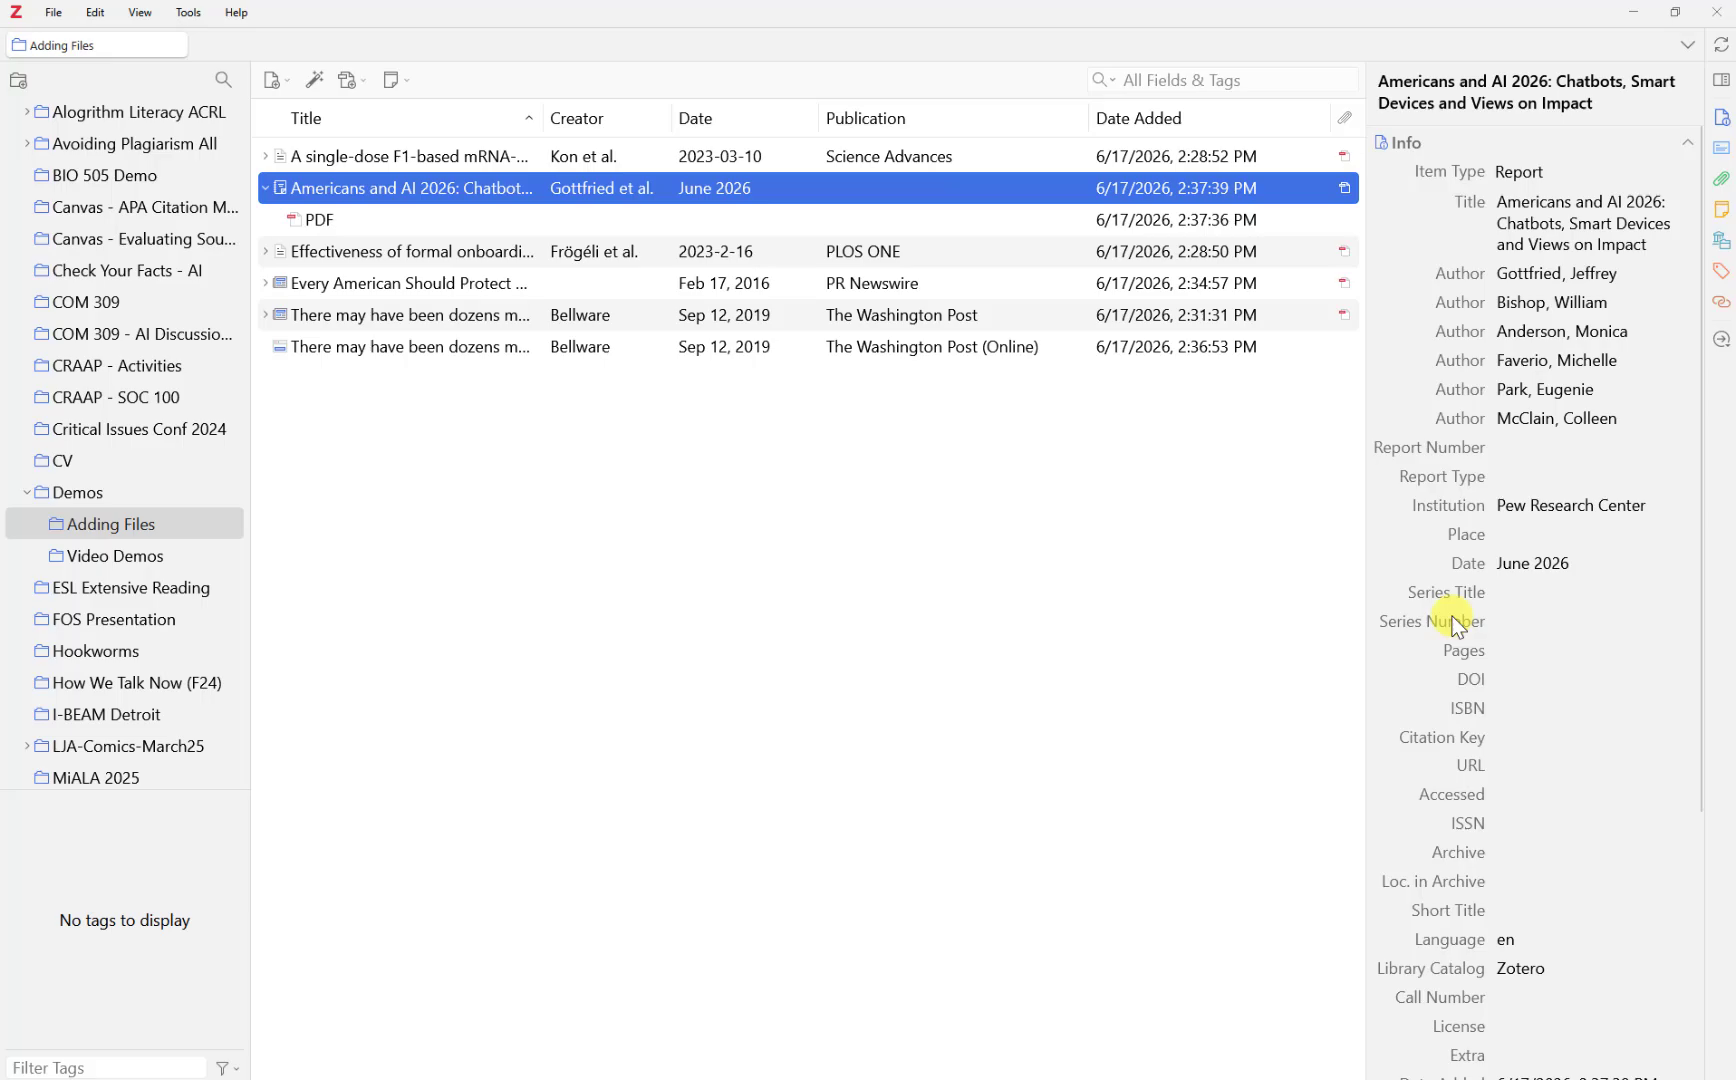
# Save the Pew Research Center report web page to the Adding Files collection with the Zotero connector and return to Zotero
pyautogui.hotkey('alt', 'Tab')
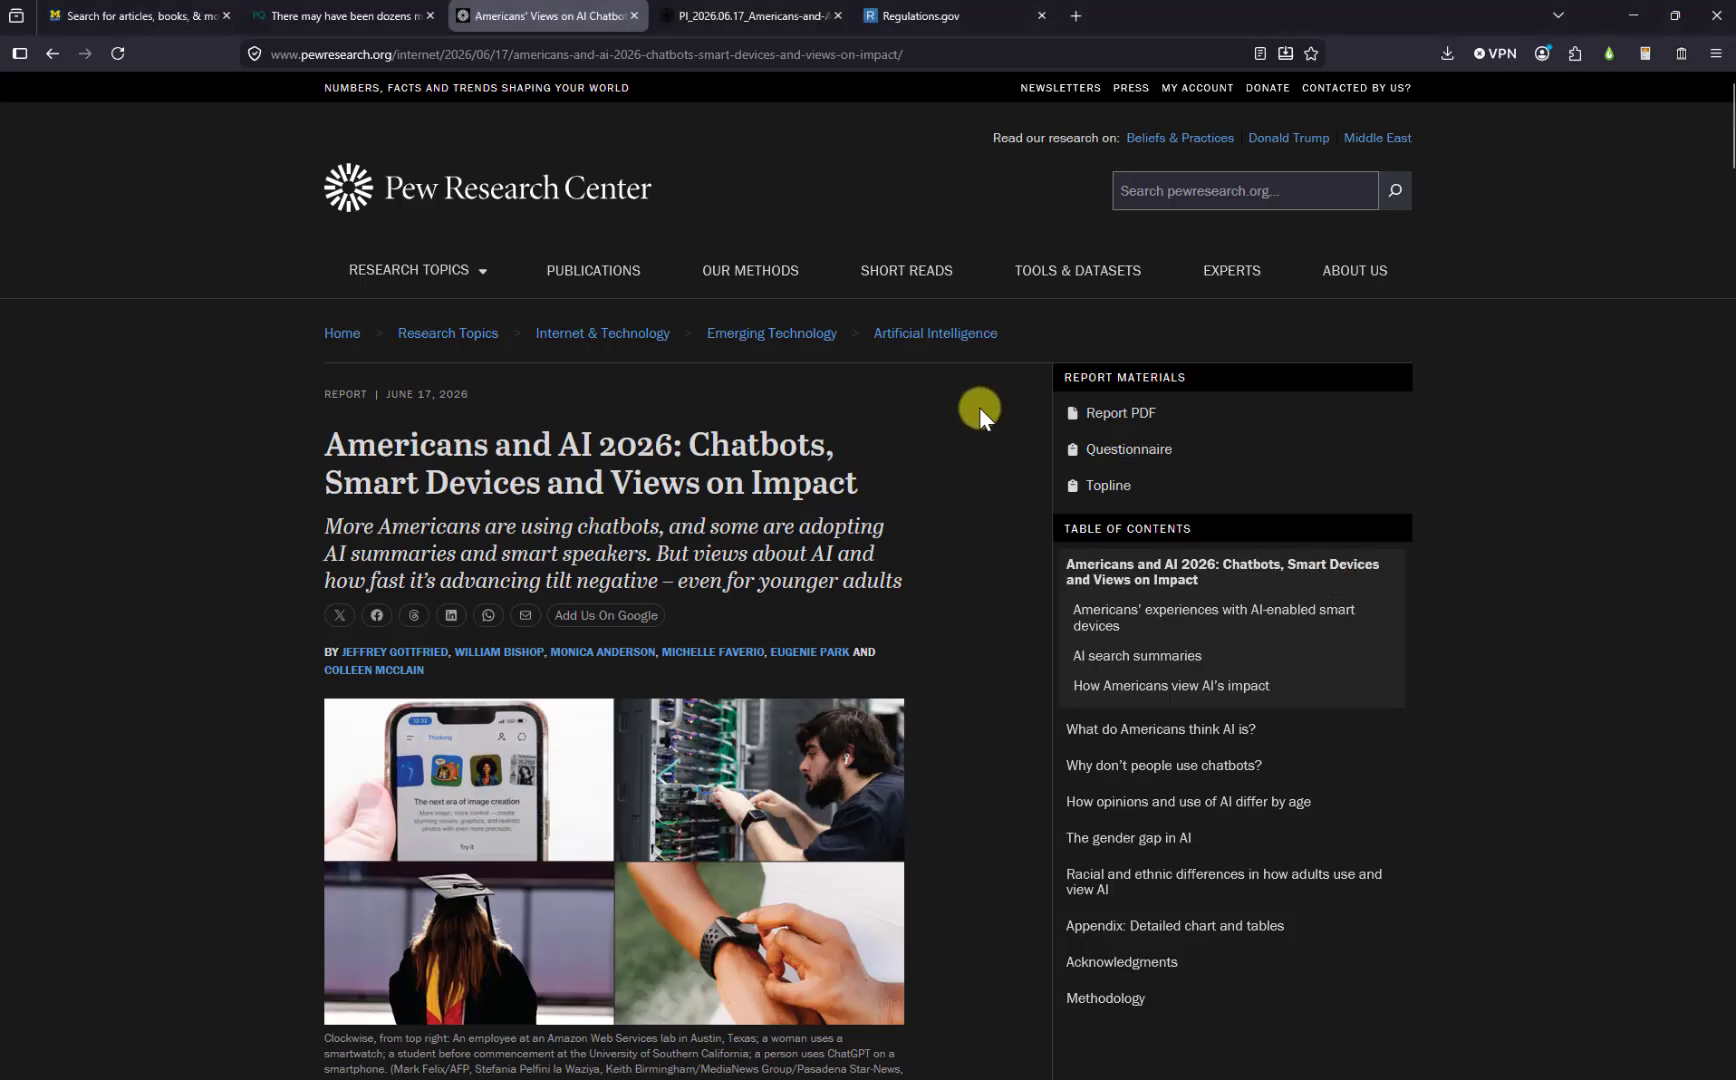
pyautogui.click(1640, 55)
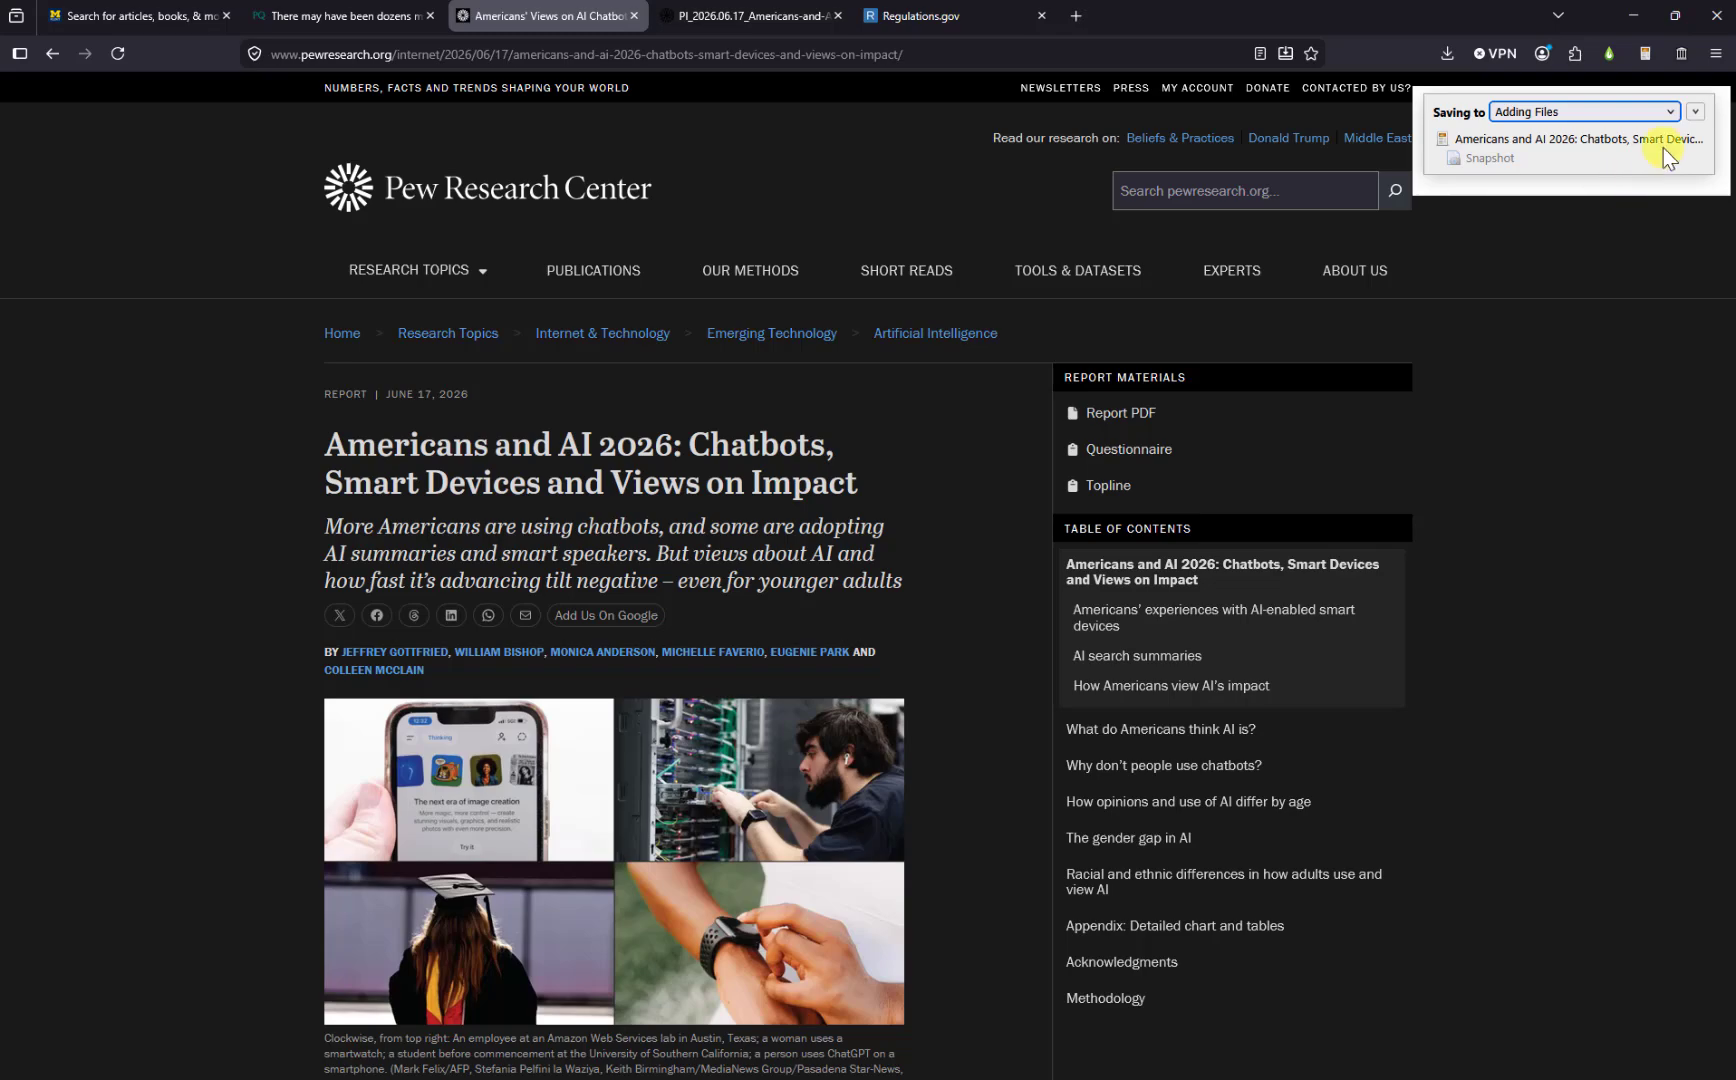
pyautogui.click(1694, 113)
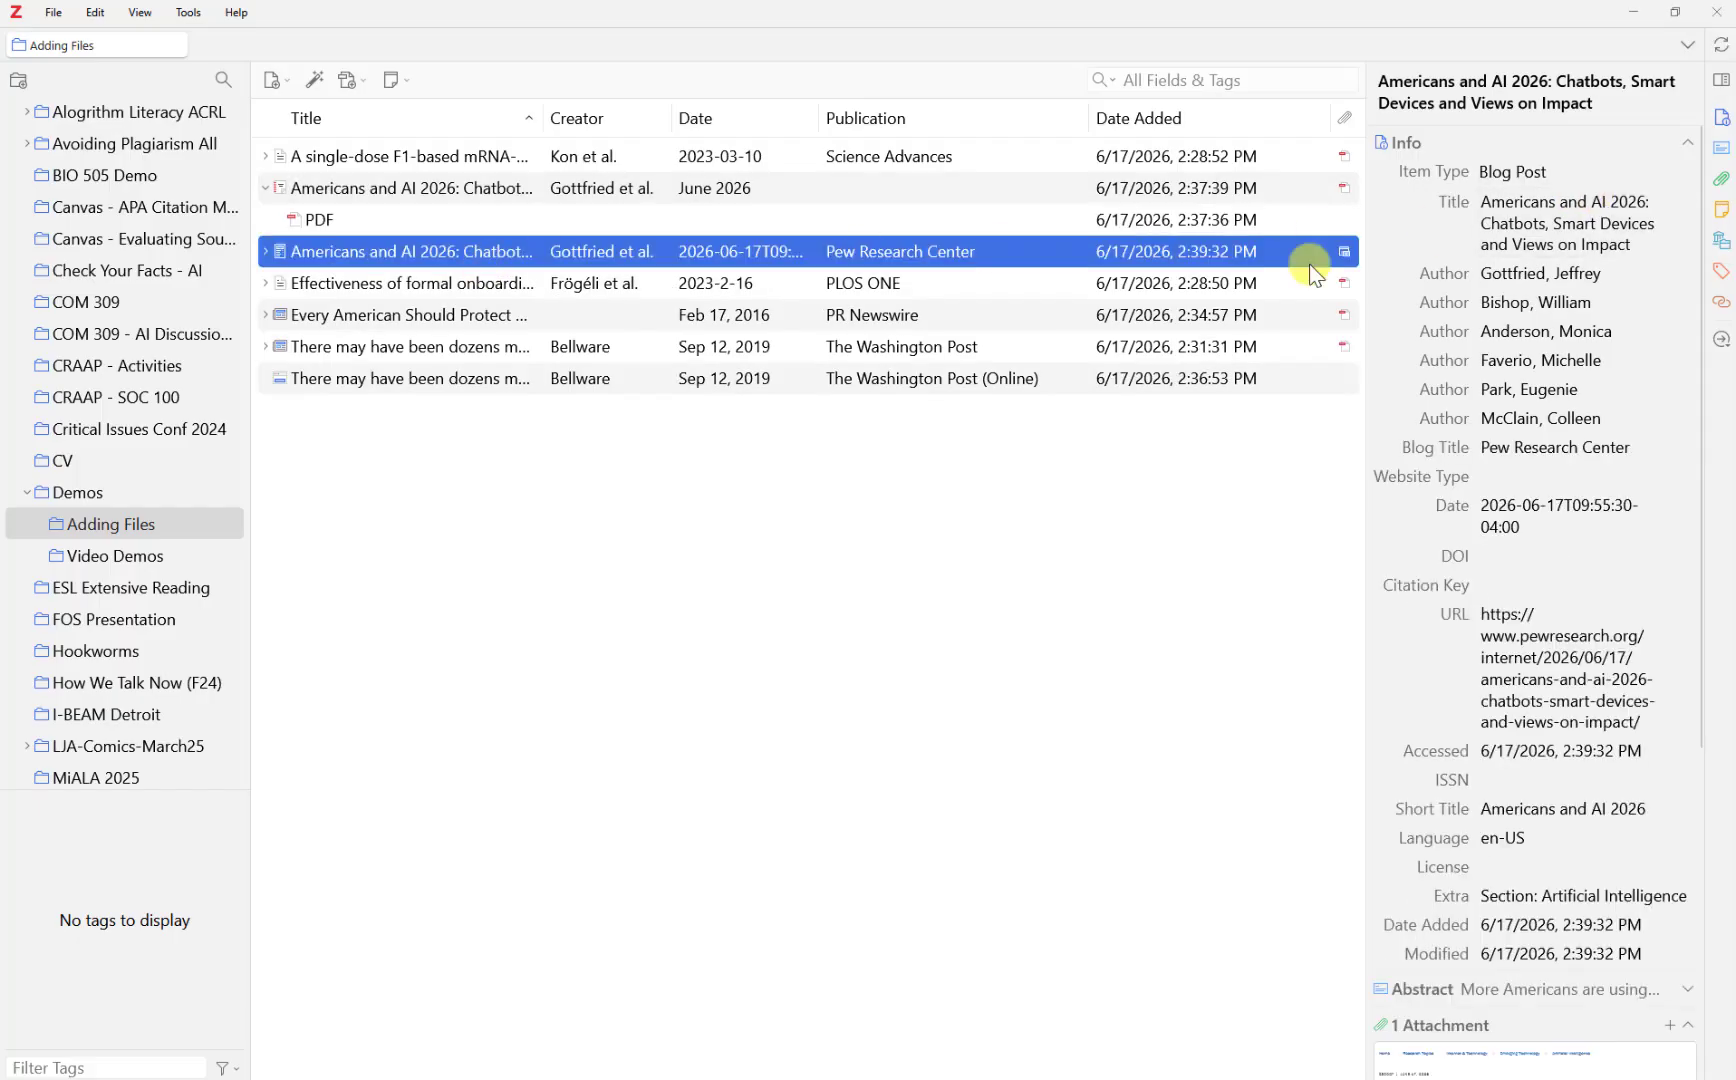
# Change the web-saved Americans and AI 2026 entry from Blog Post to Report, accepting the loss of the blog title
pyautogui.click(1501, 172)
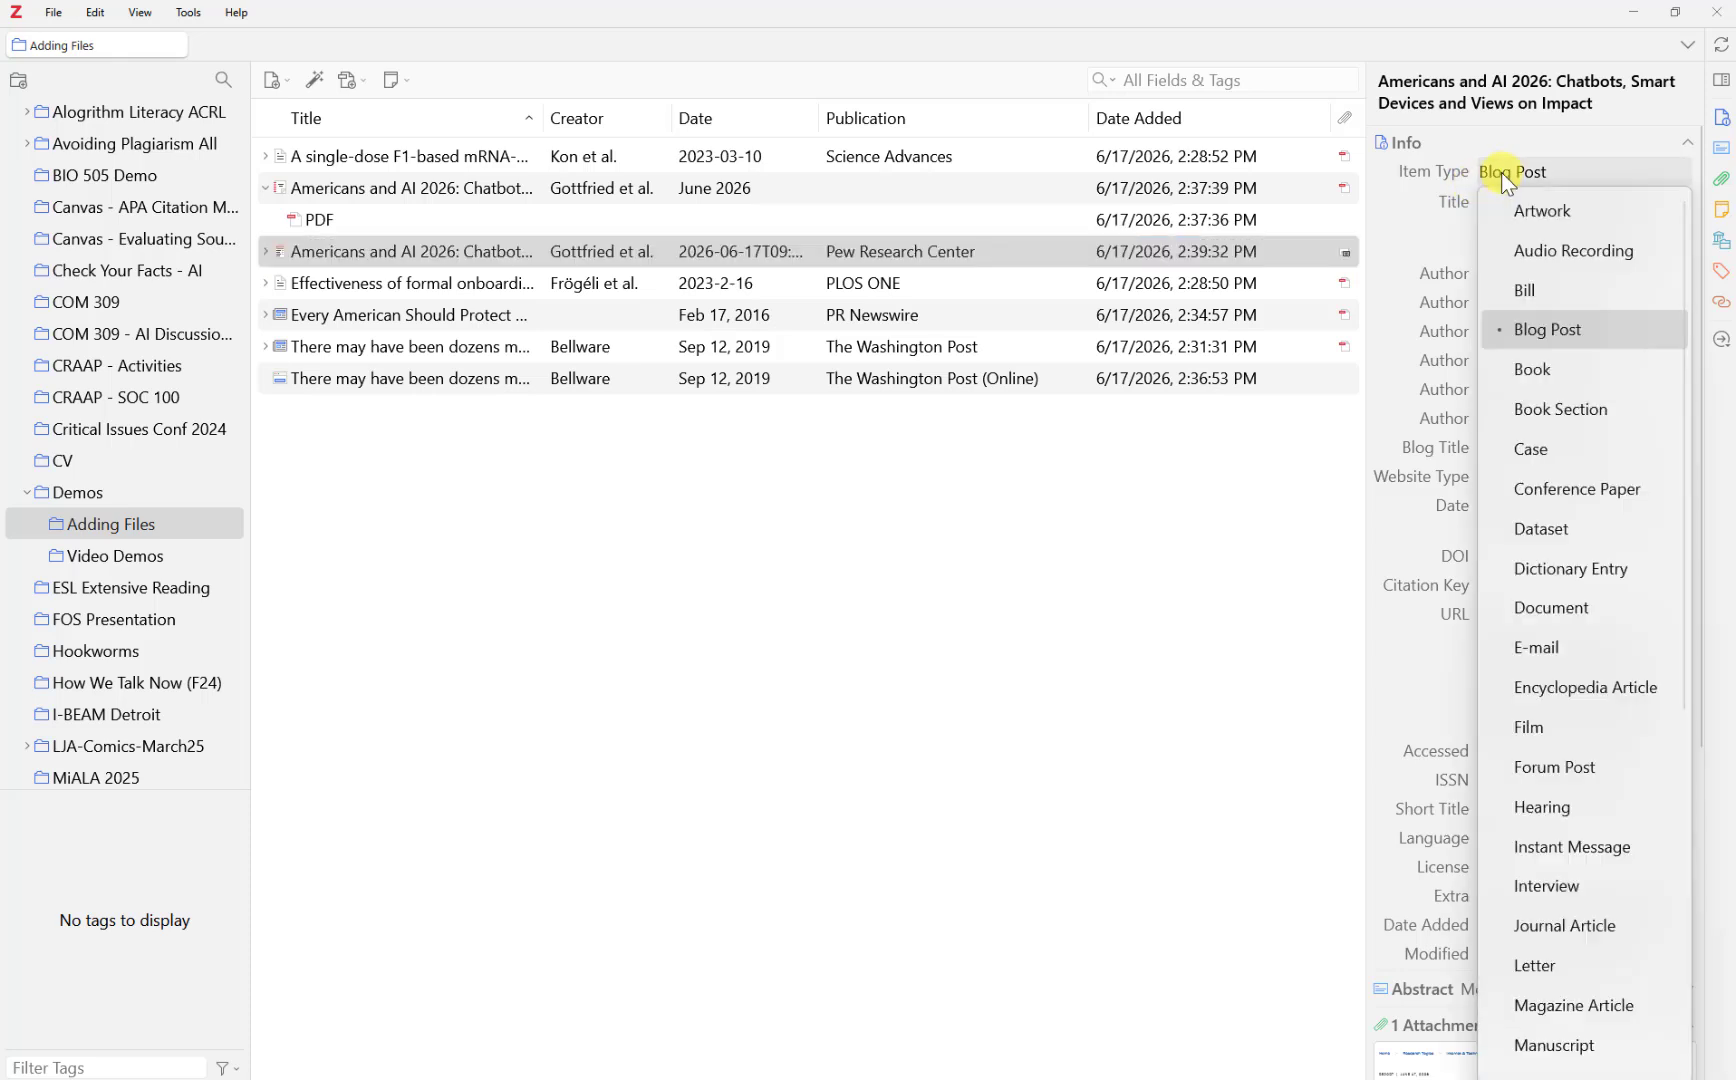
pyautogui.scroll(-5, 1565, 627)
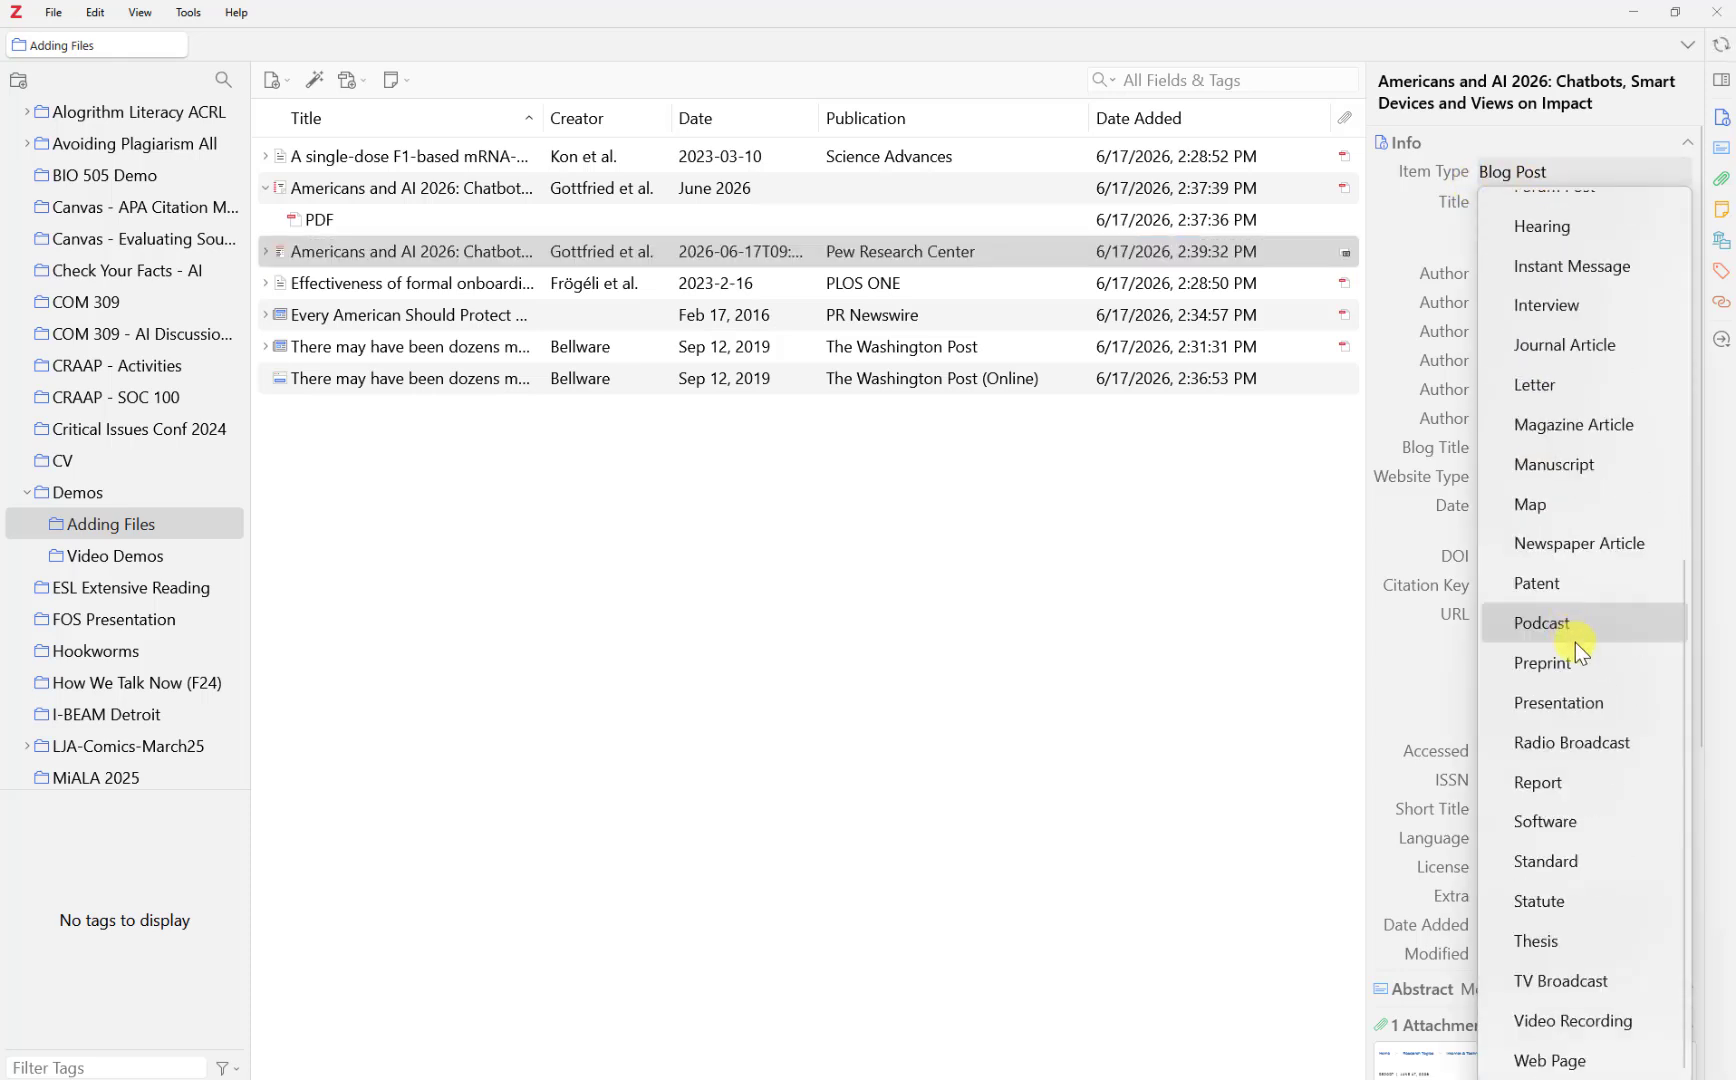
pyautogui.click(1569, 782)
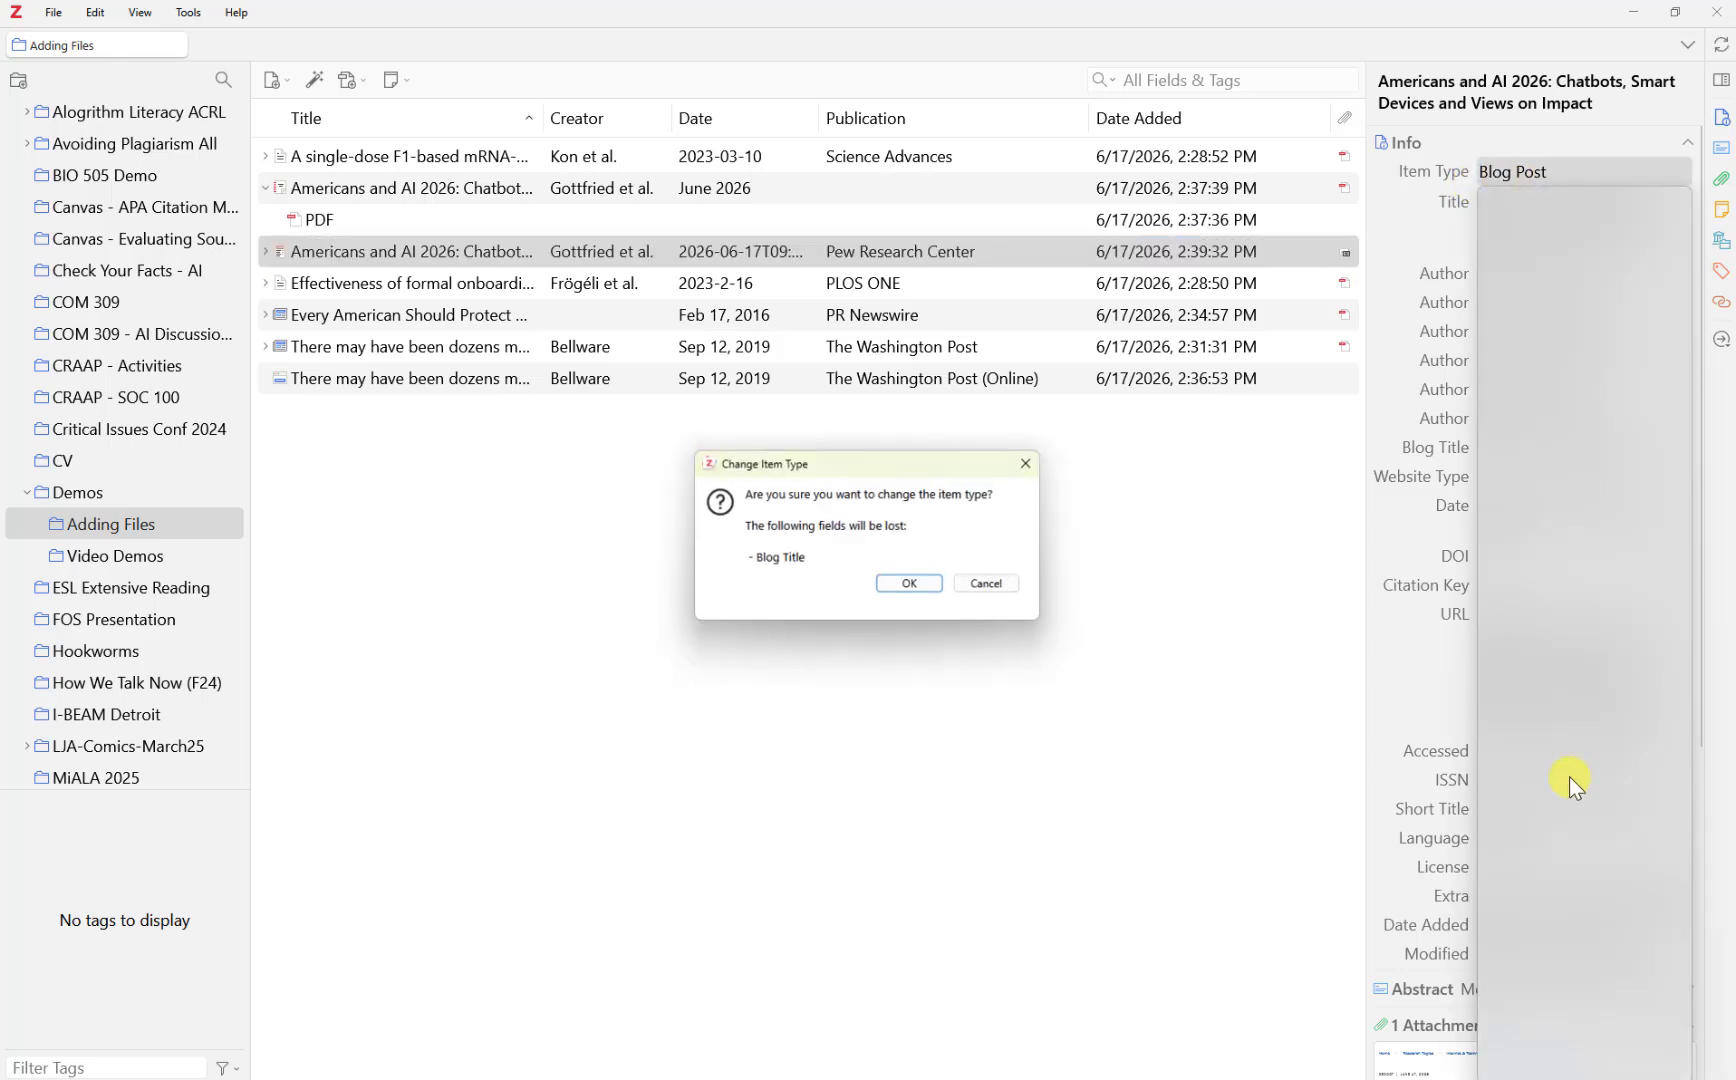
pyautogui.click(910, 589)
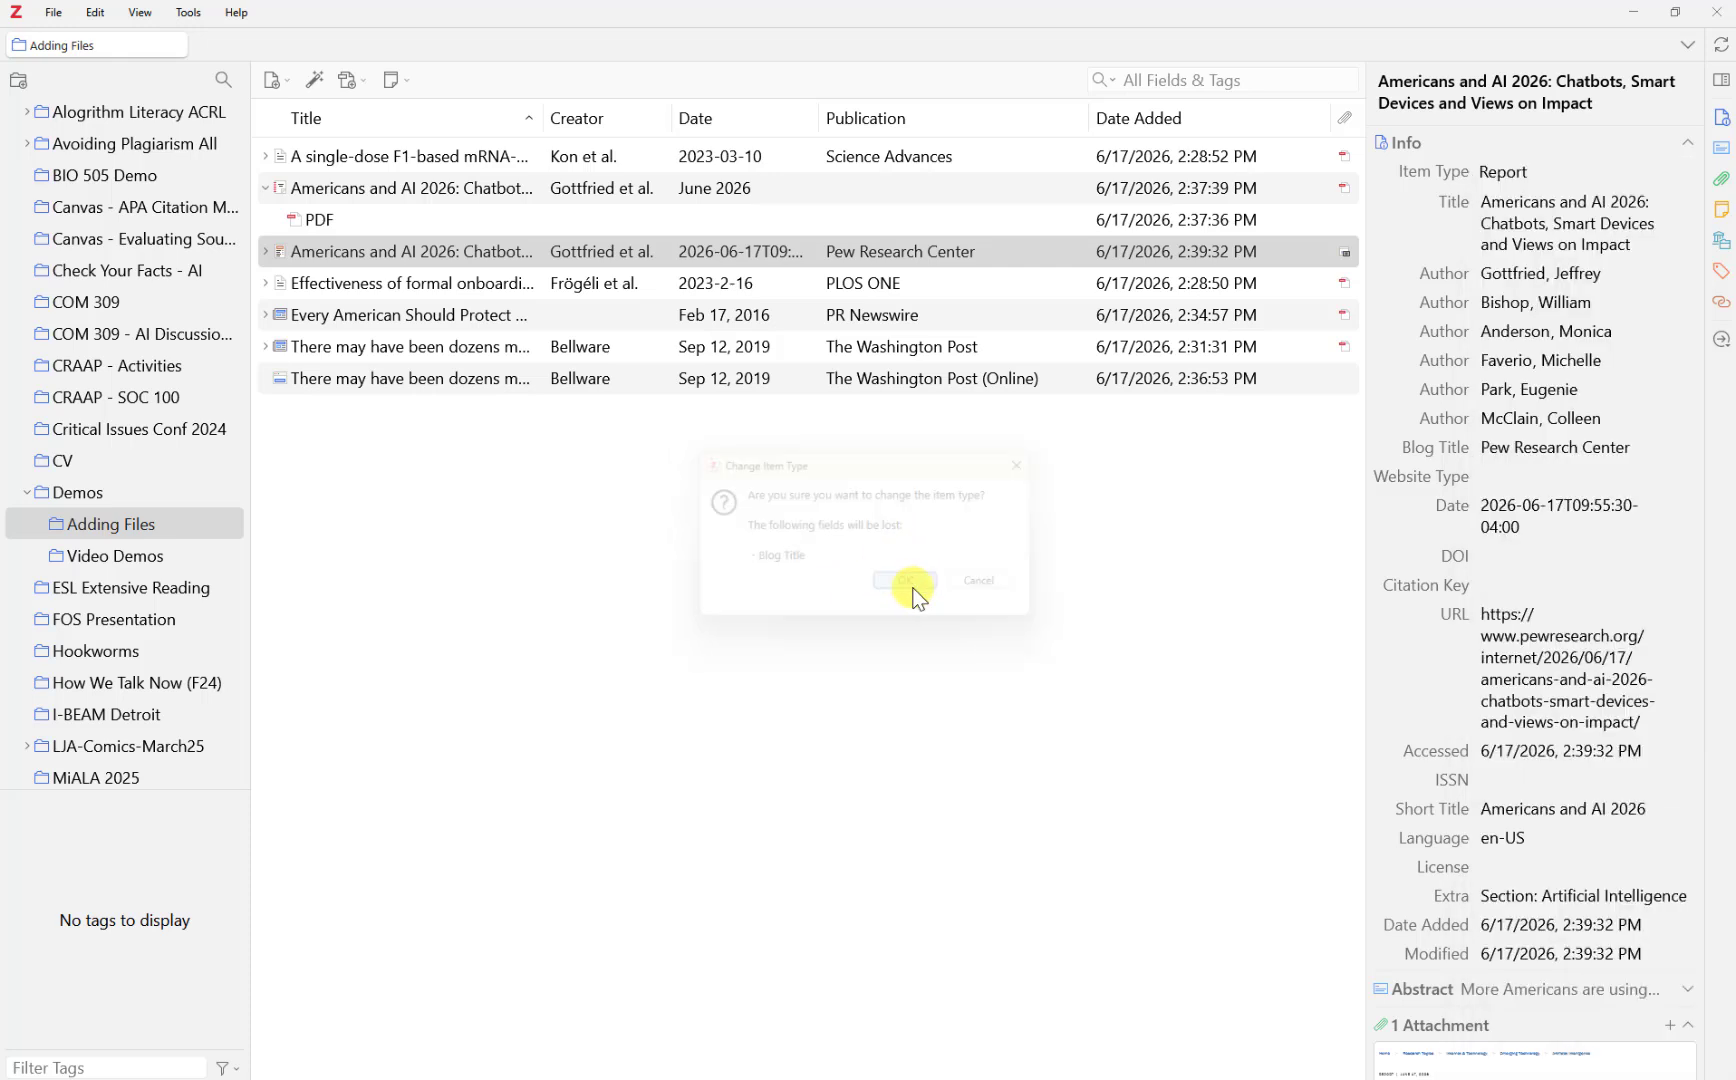
# Set the web-saved report's institution to Pew Research Center and trim its date to 2026-06-17
pyautogui.click(1516, 503)
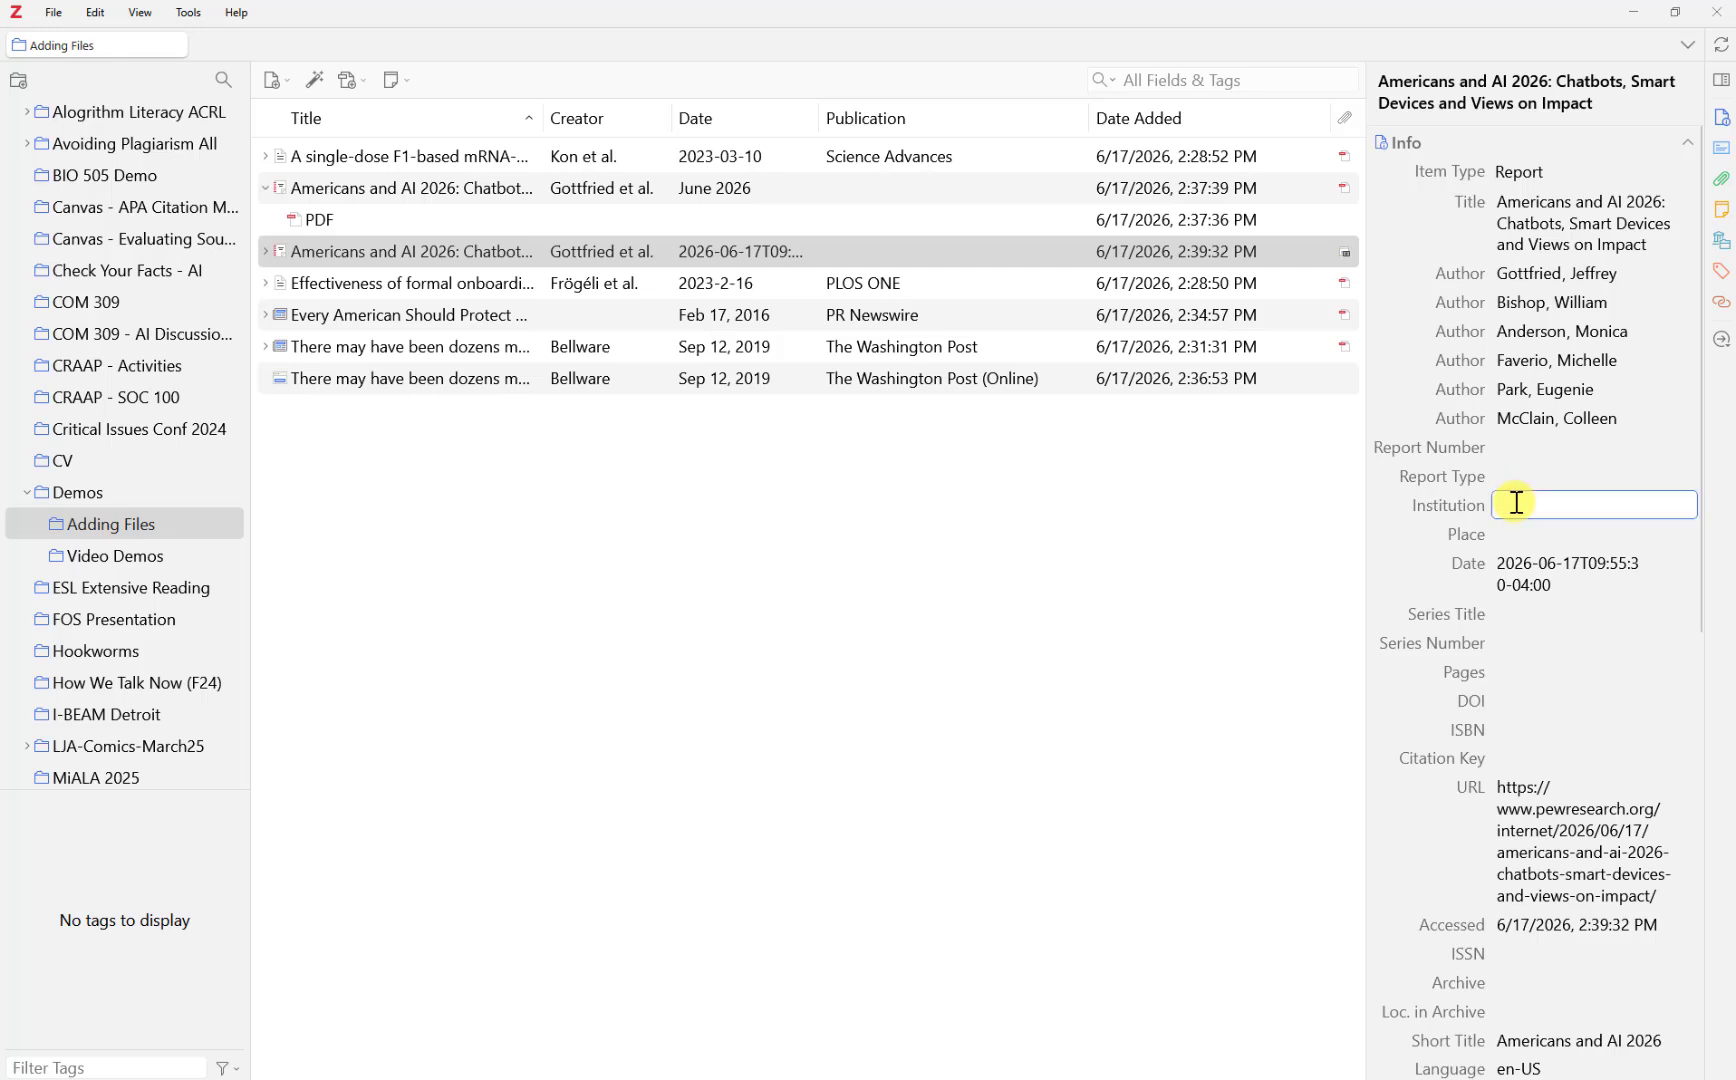
pyautogui.write('Pew')
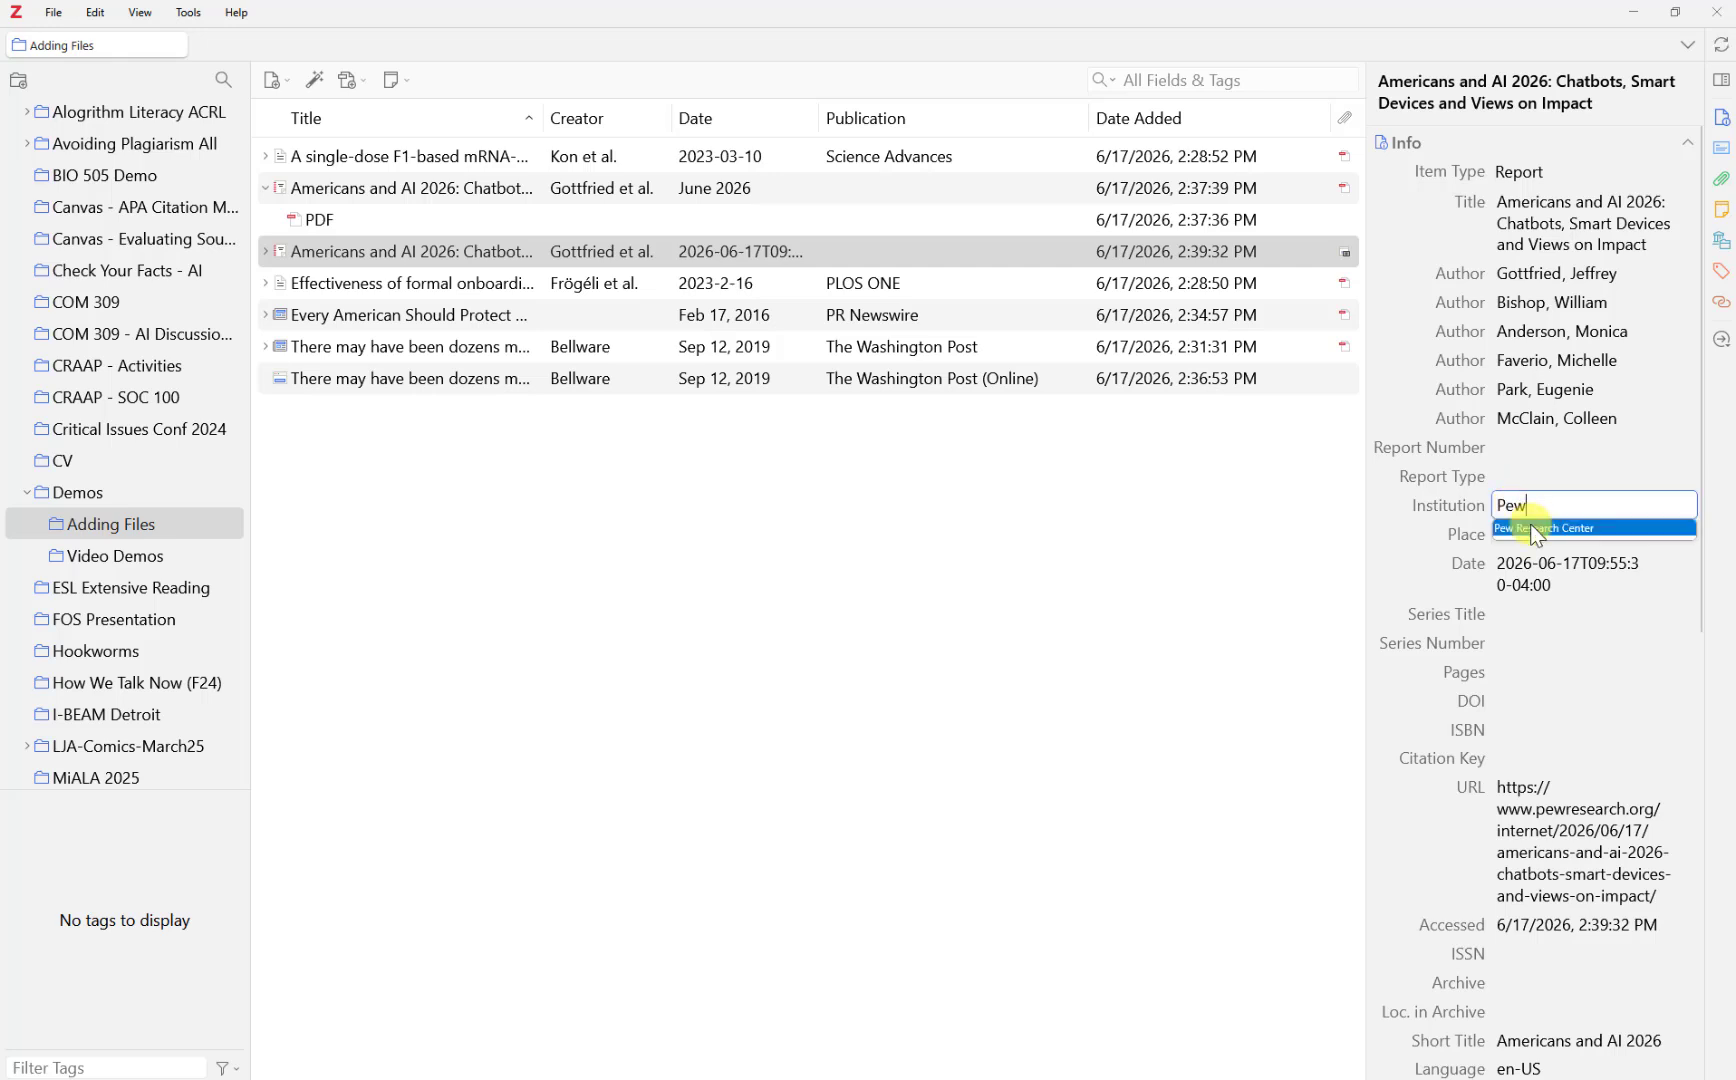
pyautogui.click(1536, 531)
pyautogui.click(1568, 566)
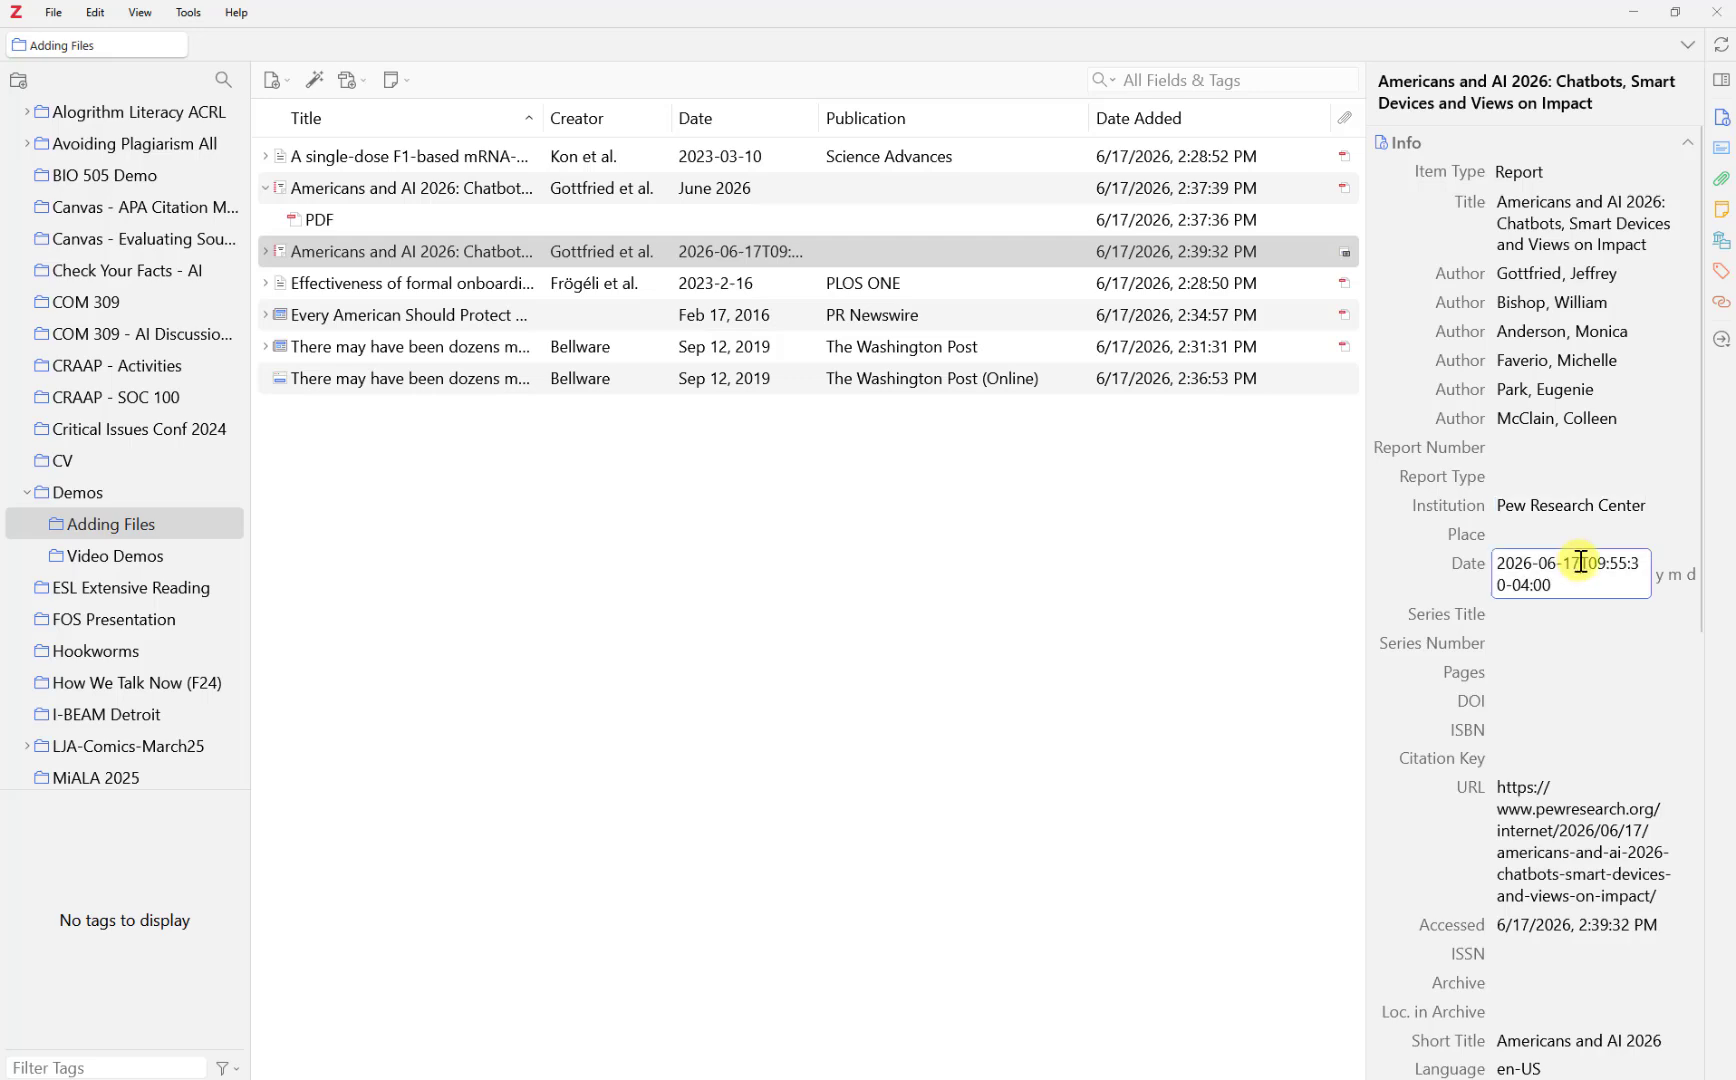
pyautogui.moveTo(1581, 563); pyautogui.dragTo(1590, 592)
pyautogui.press('BackSpace')
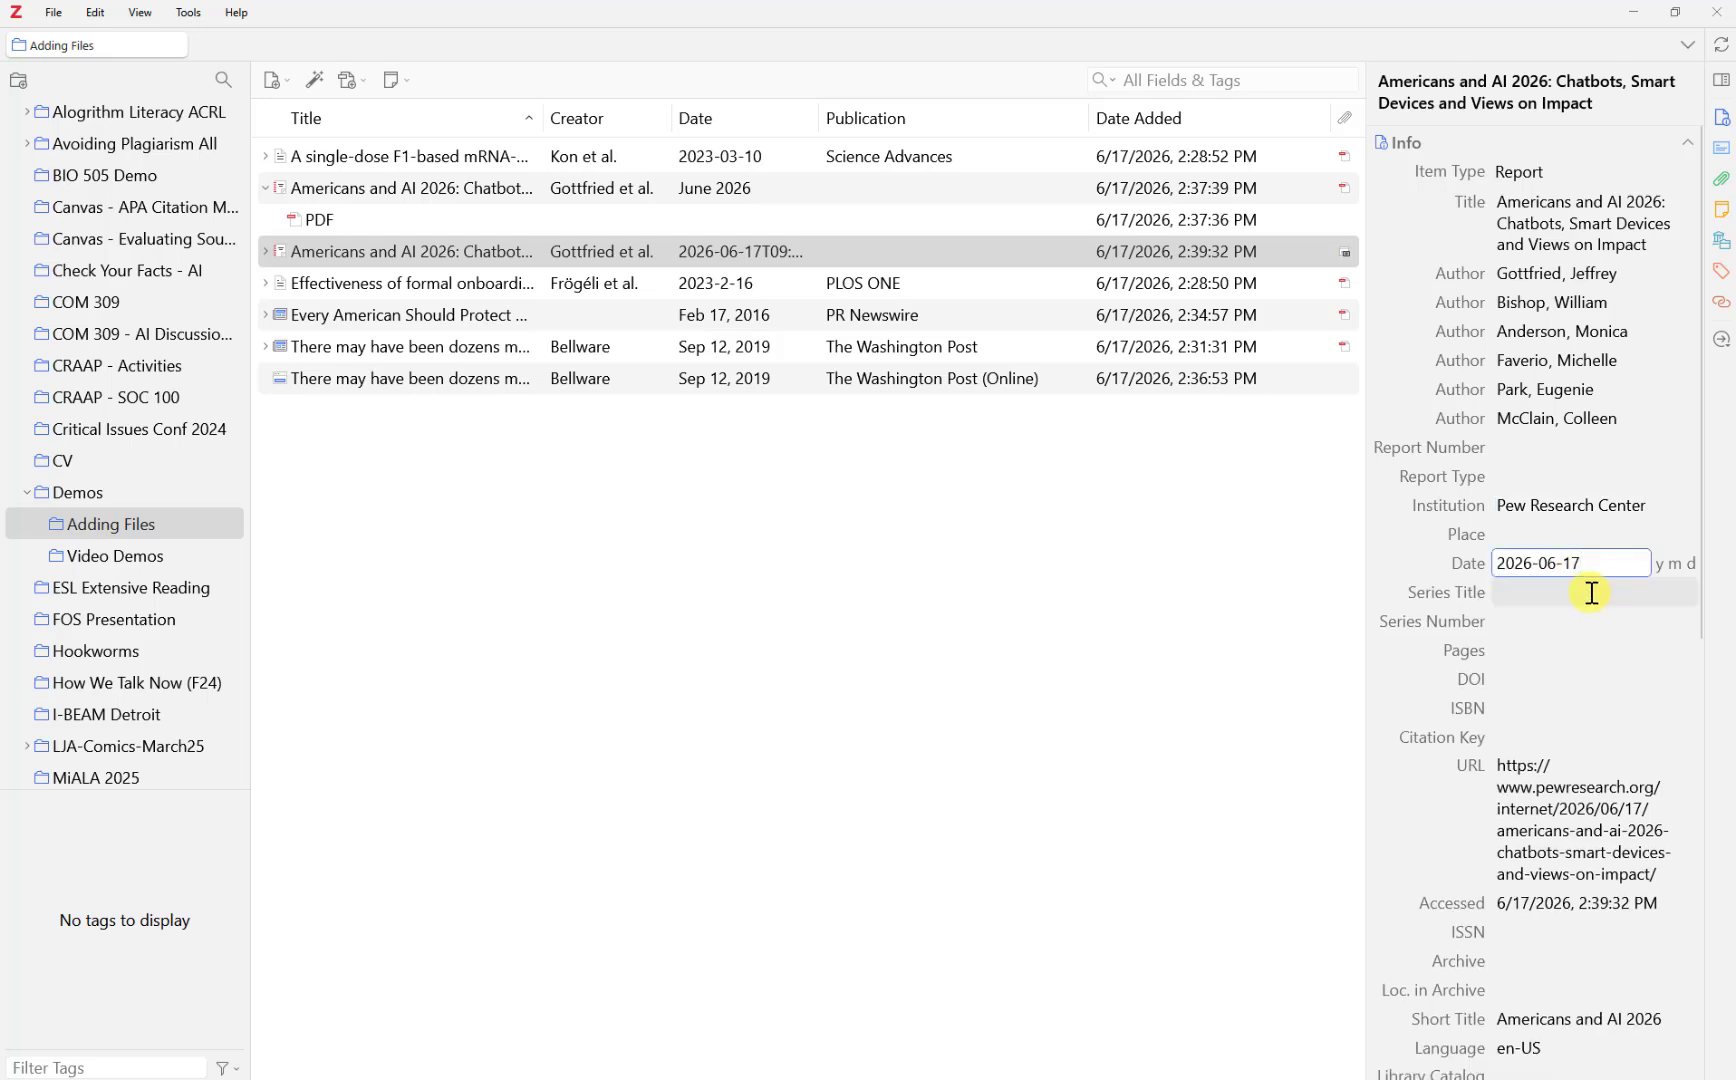
# Move the PDF attachment from the June 2026 report entry to the web-saved report entry alongside its snapshot
pyautogui.scroll(-5, 1591, 593)
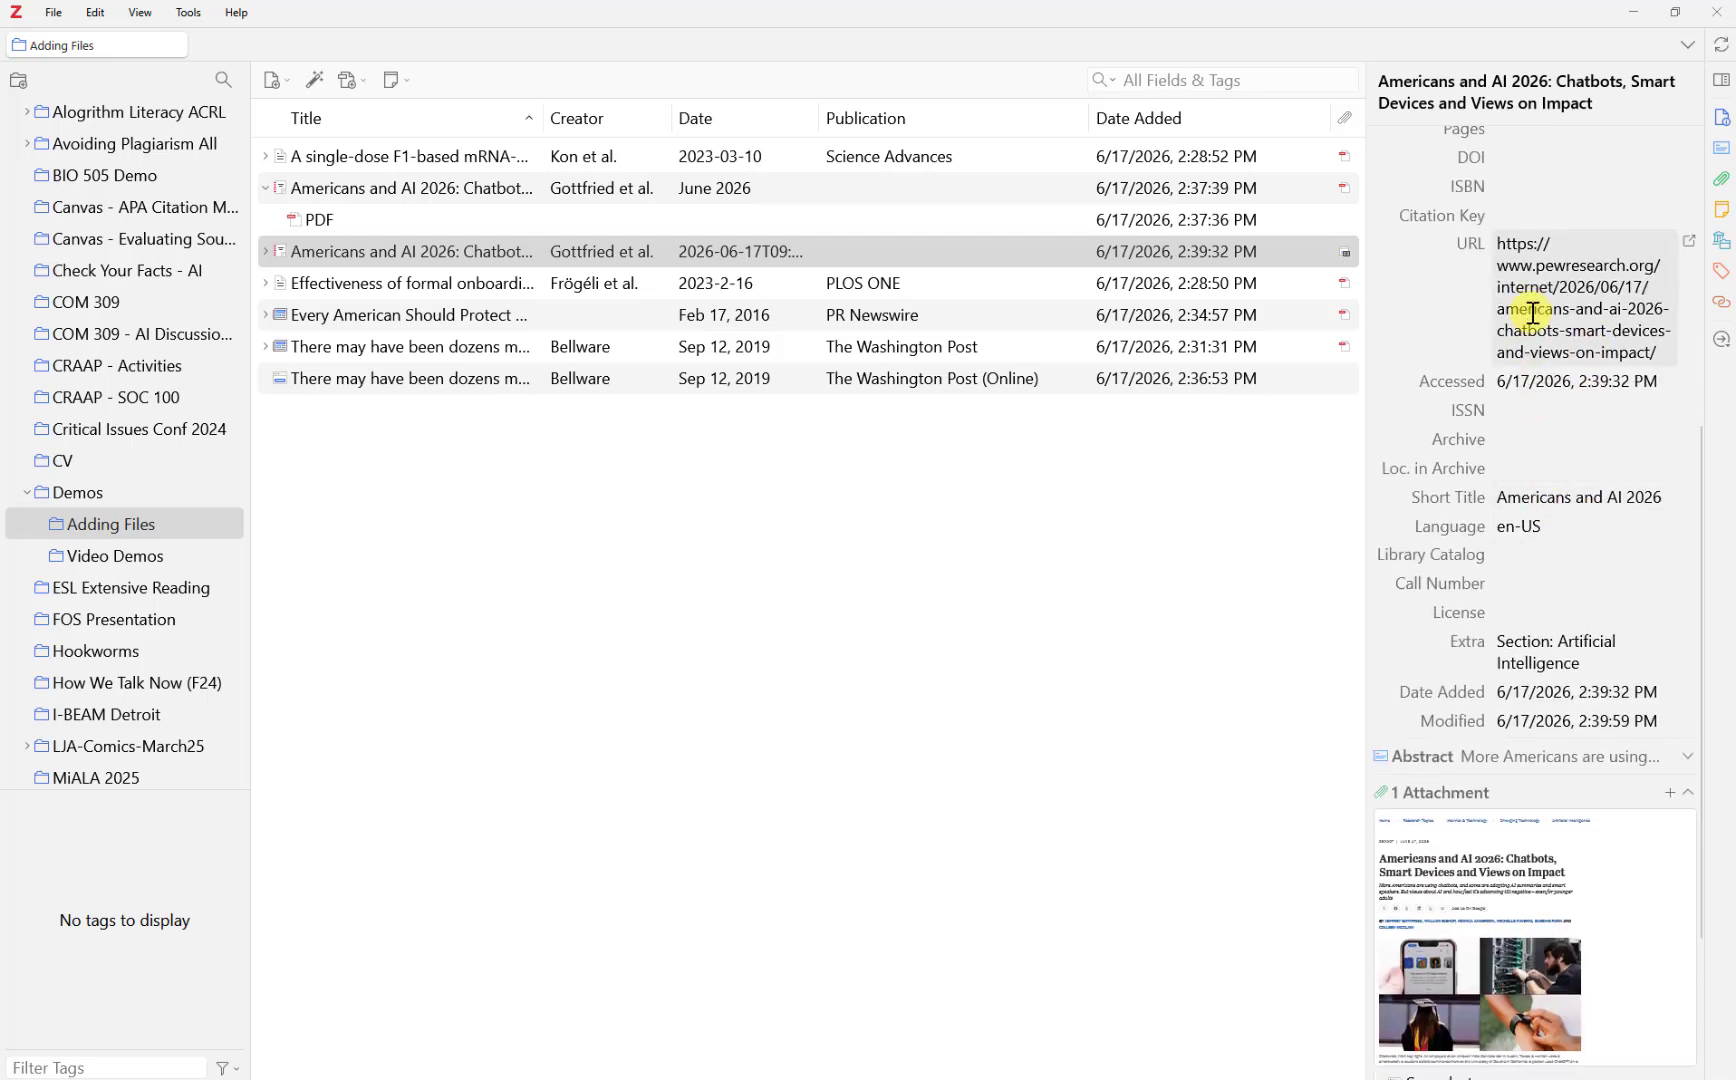
pyautogui.scroll(-2, 1542, 821)
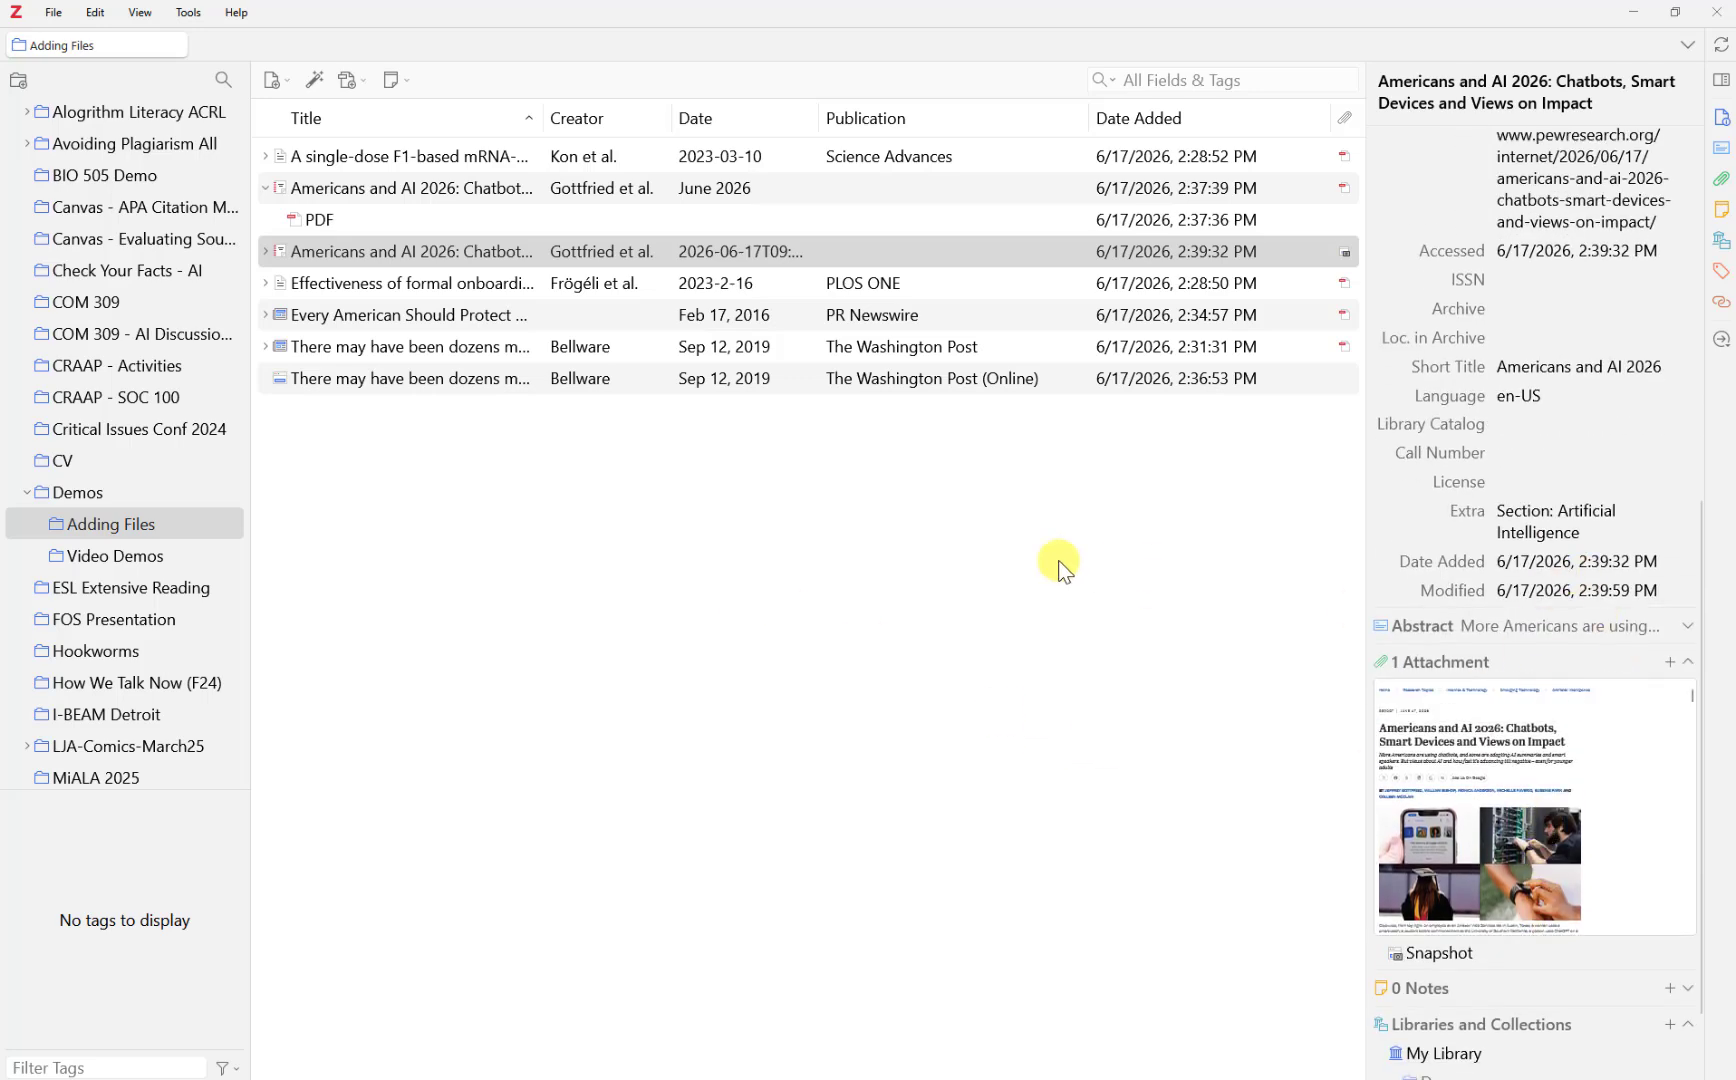
pyautogui.scroll(7, 1470, 483)
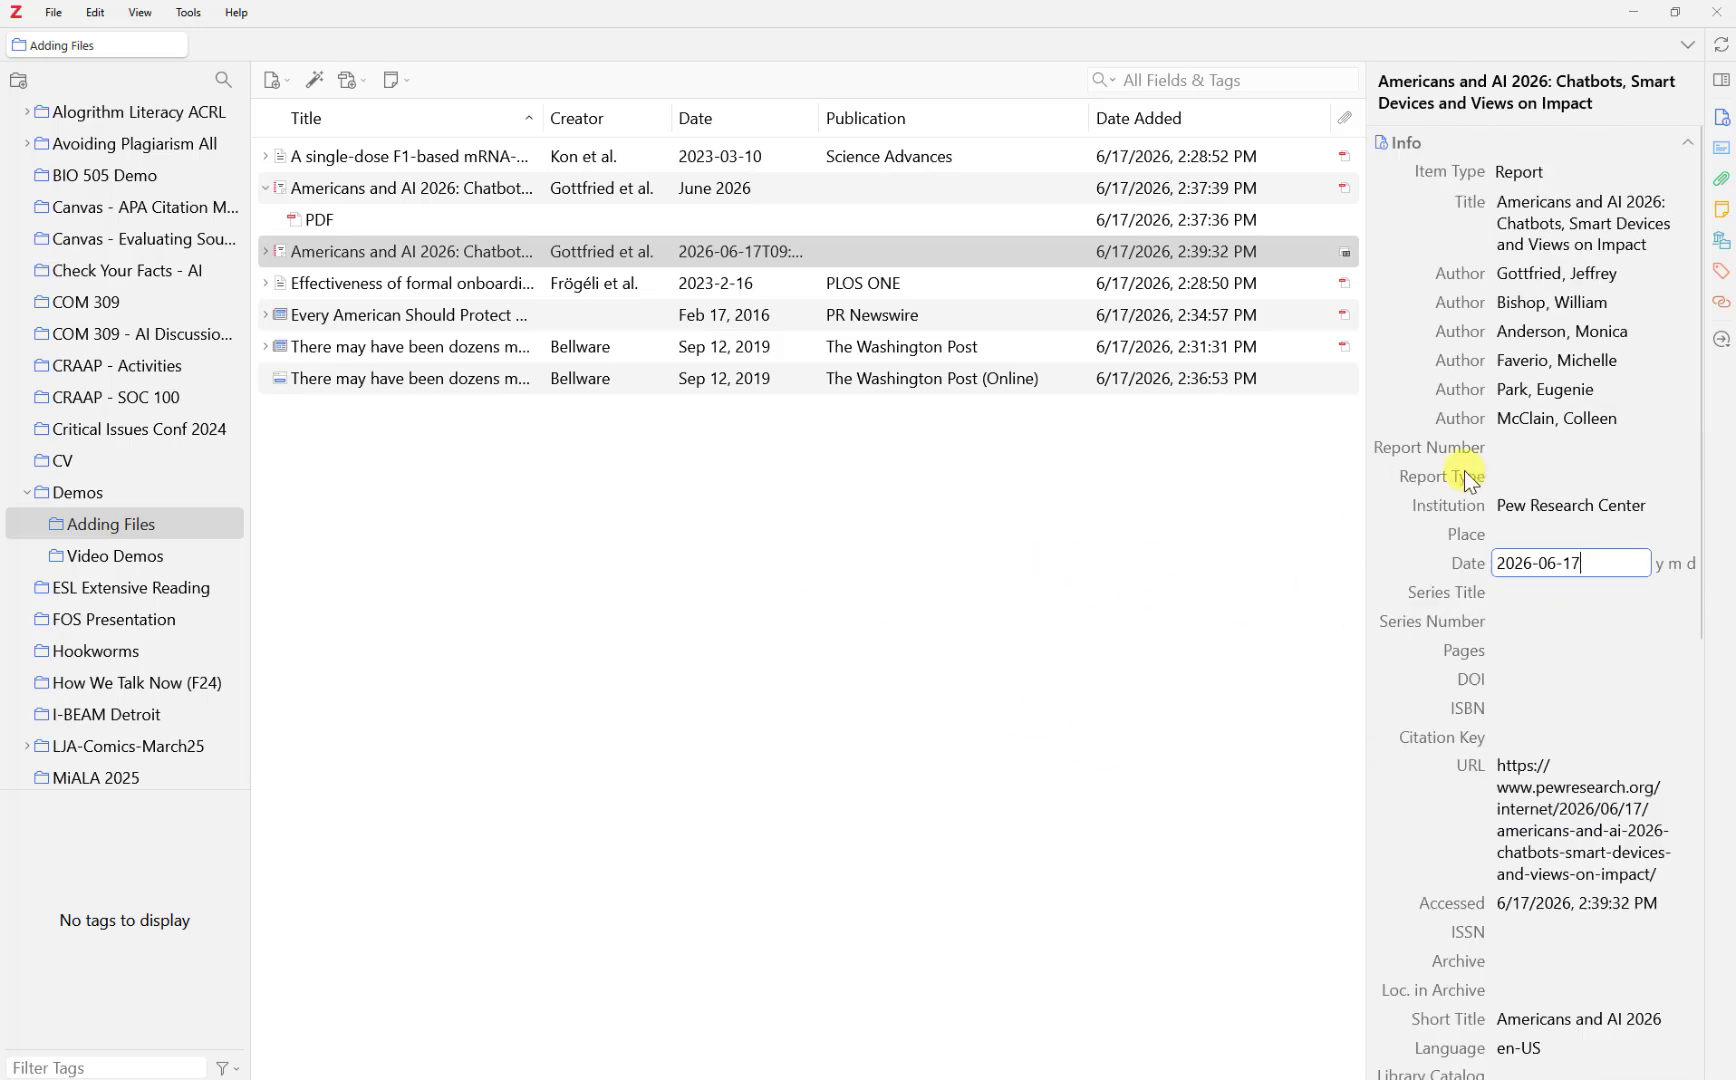
pyautogui.click(305, 220)
pyautogui.click(267, 252)
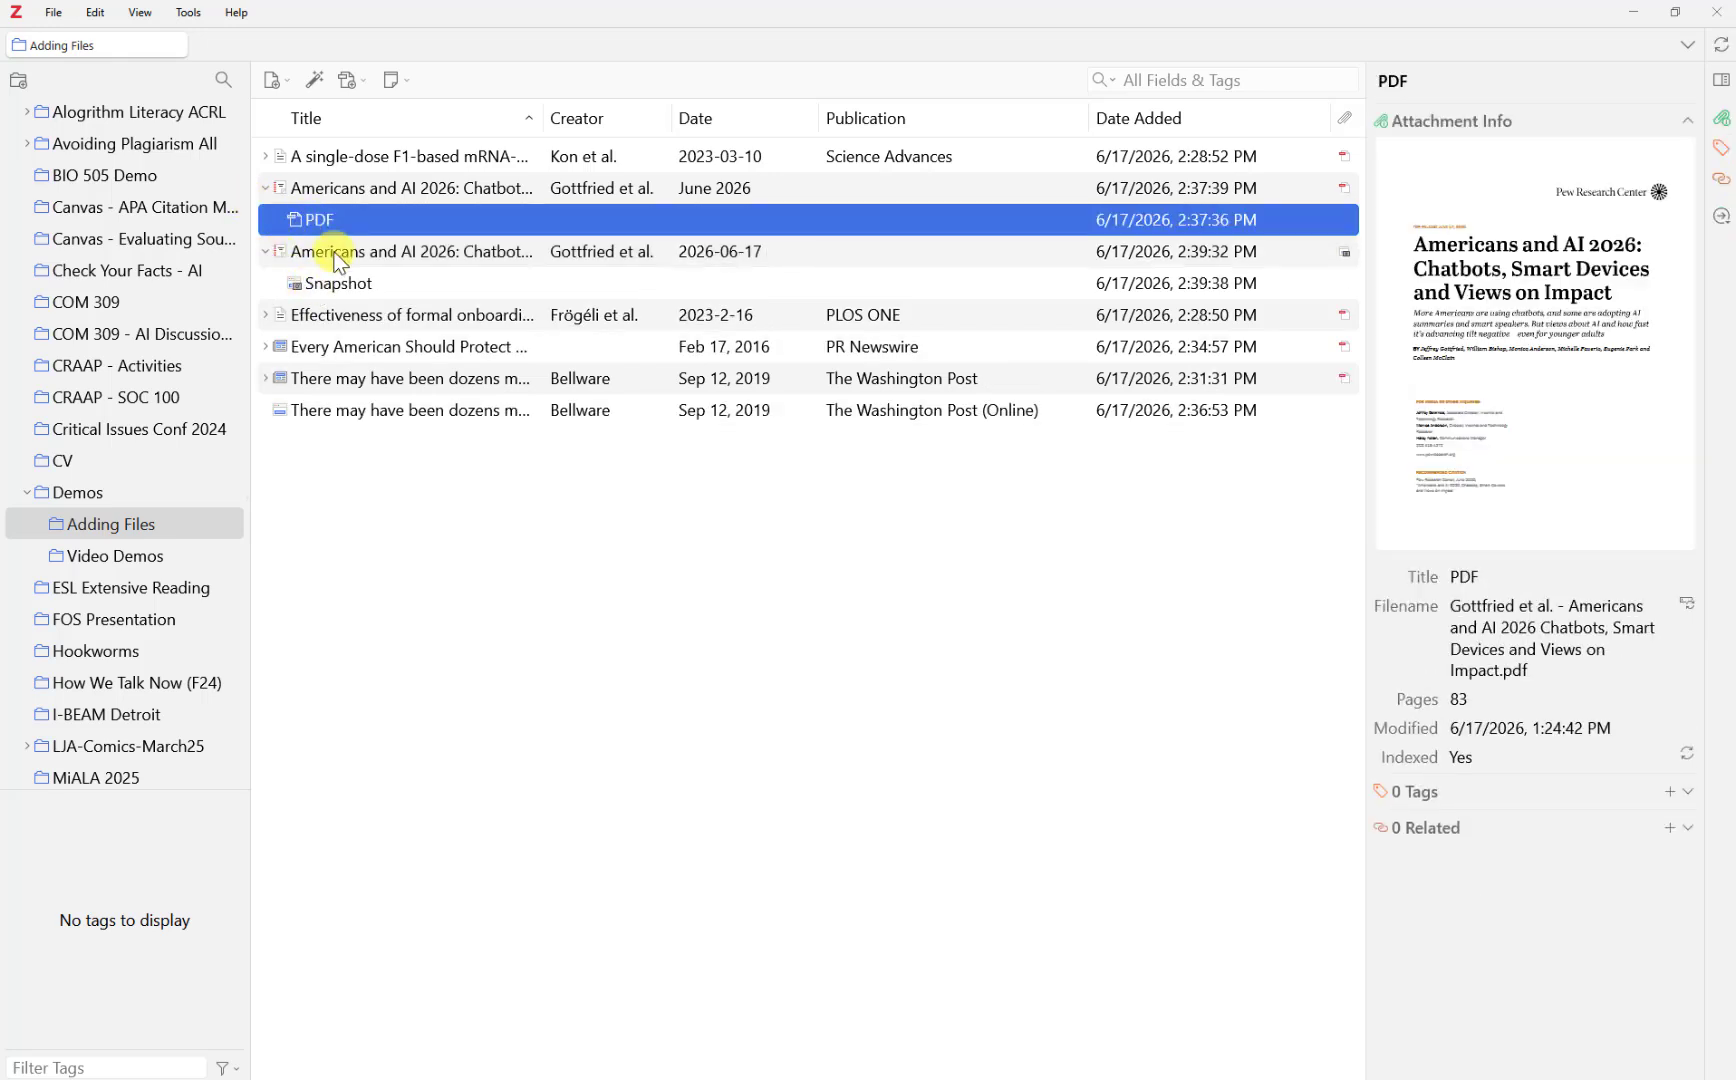
pyautogui.moveTo(321, 217); pyautogui.dragTo(344, 260)
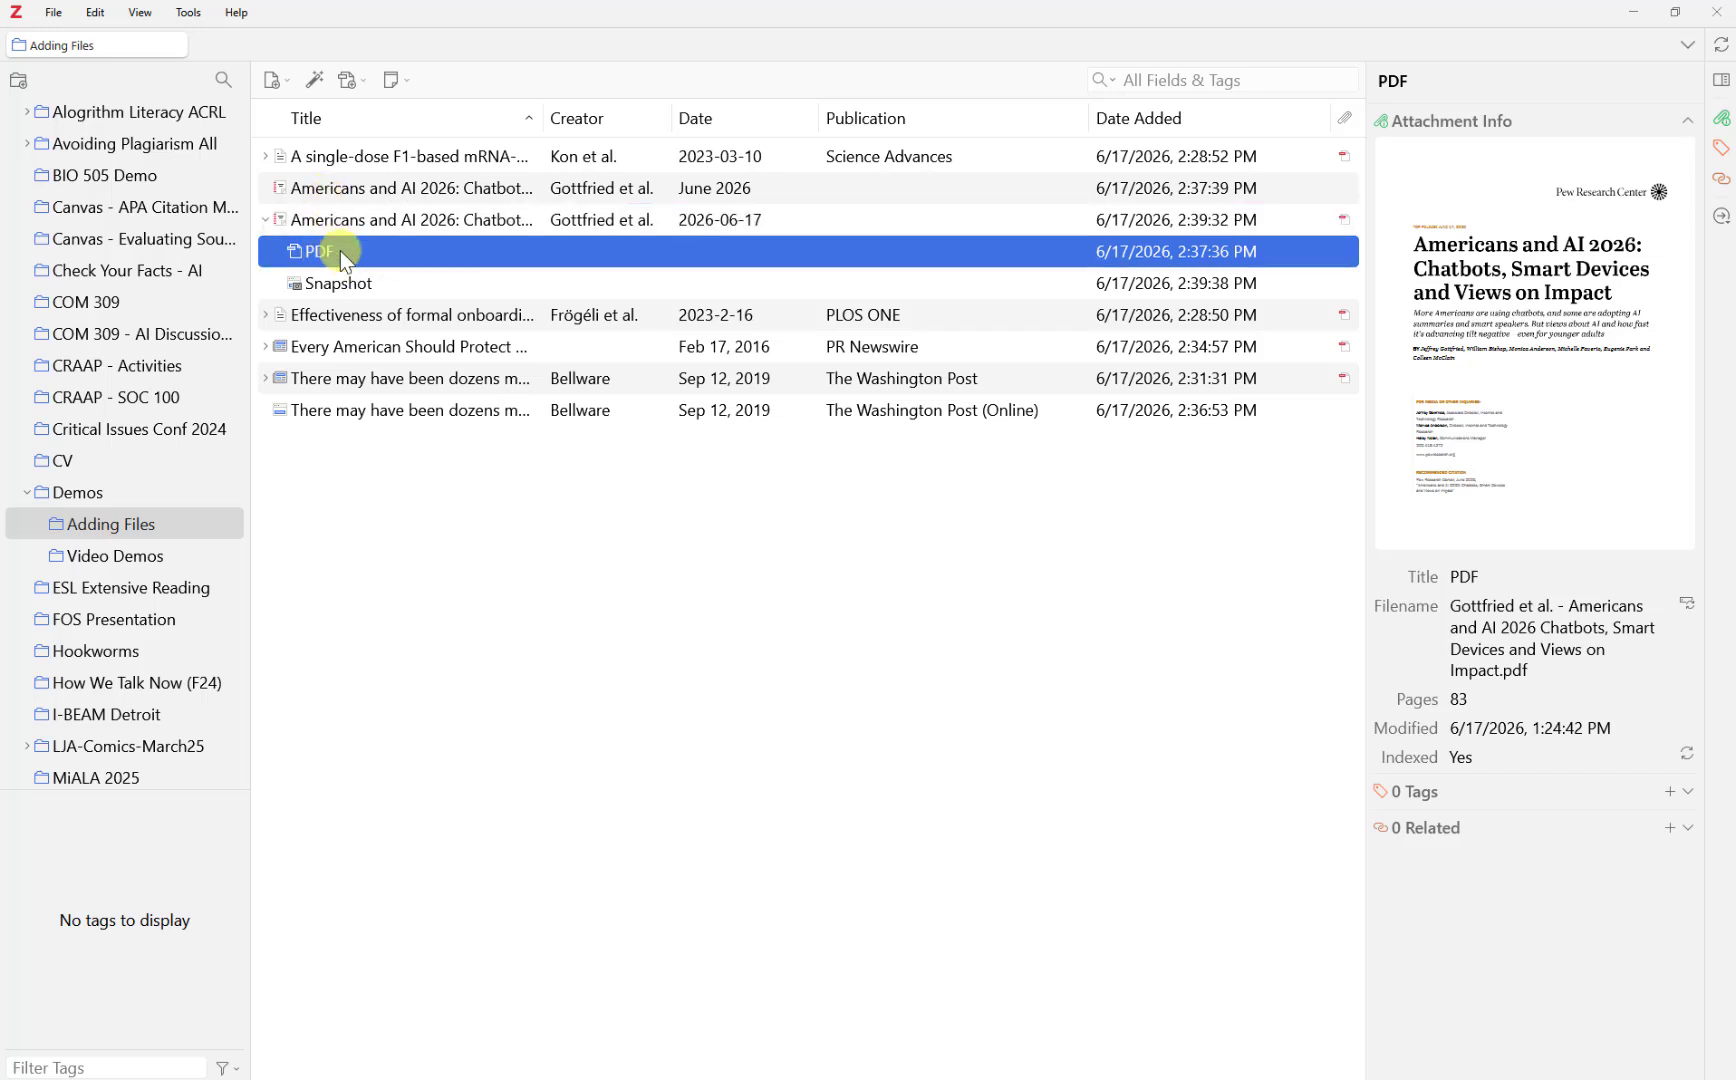
# Review the web-saved report's metadata, attachments and collections, and collapse the entry
pyautogui.click(333, 222)
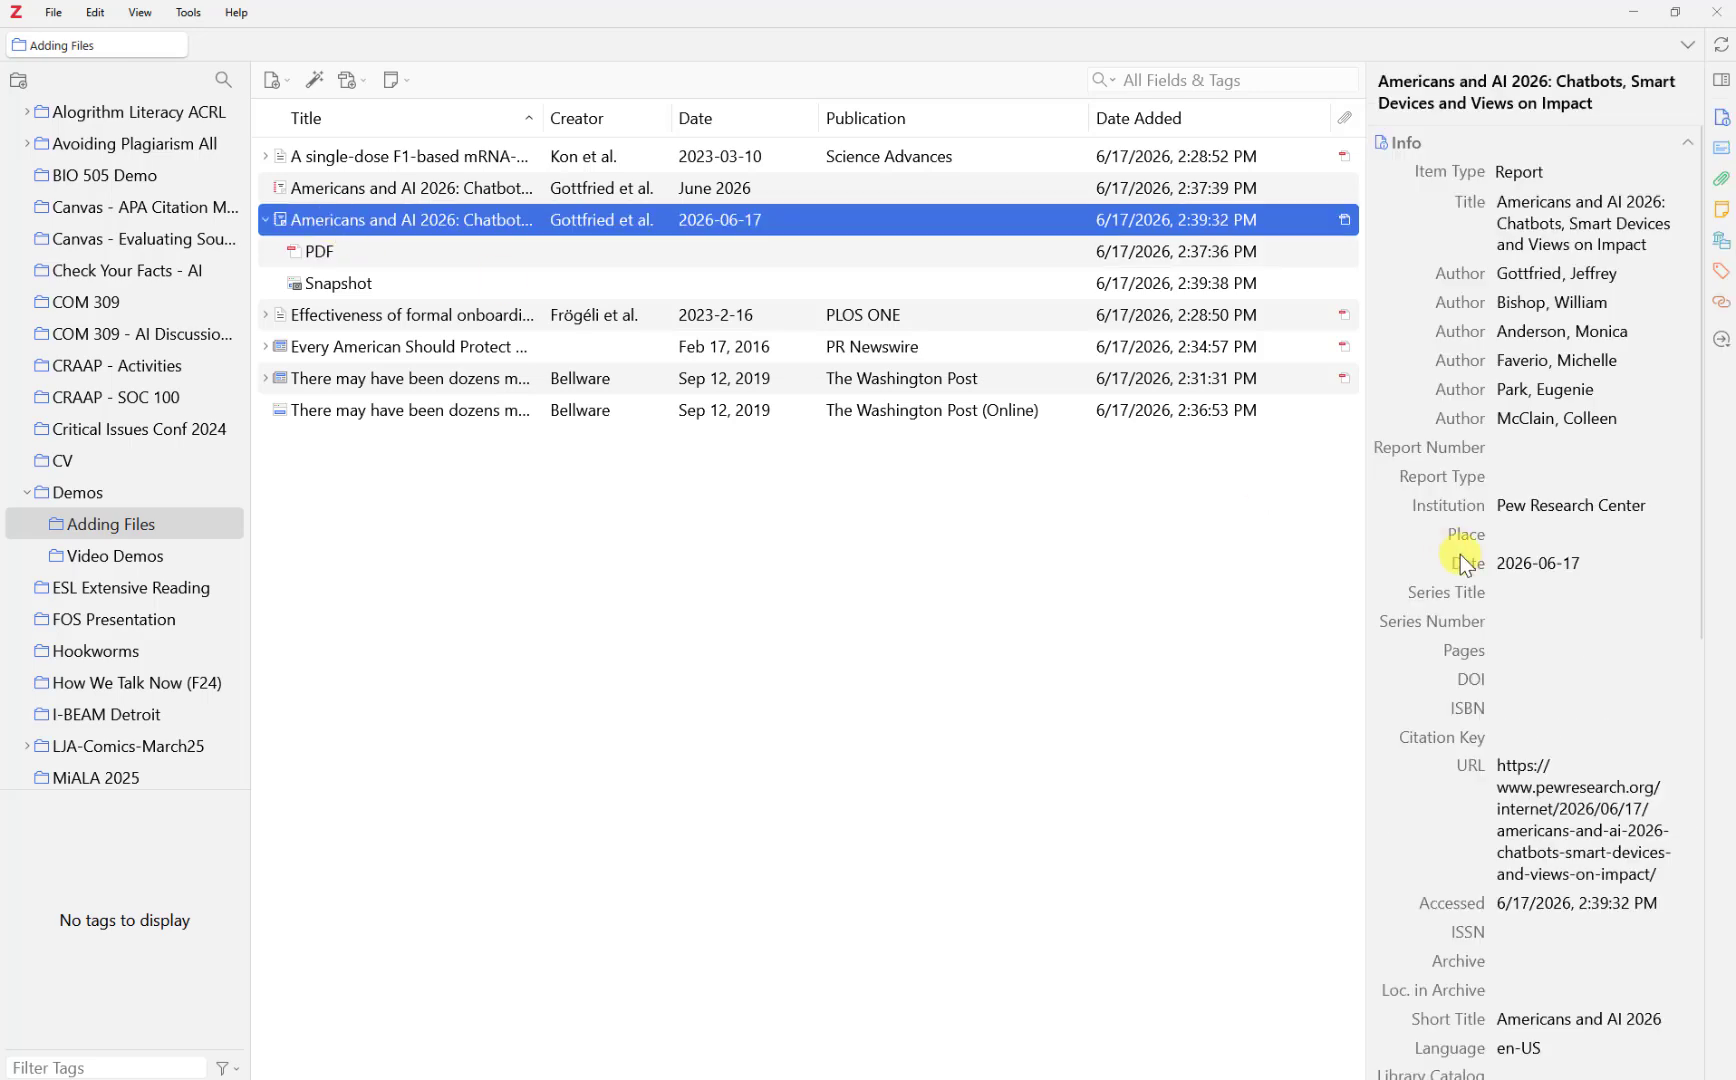
pyautogui.scroll(-10, 1480, 590)
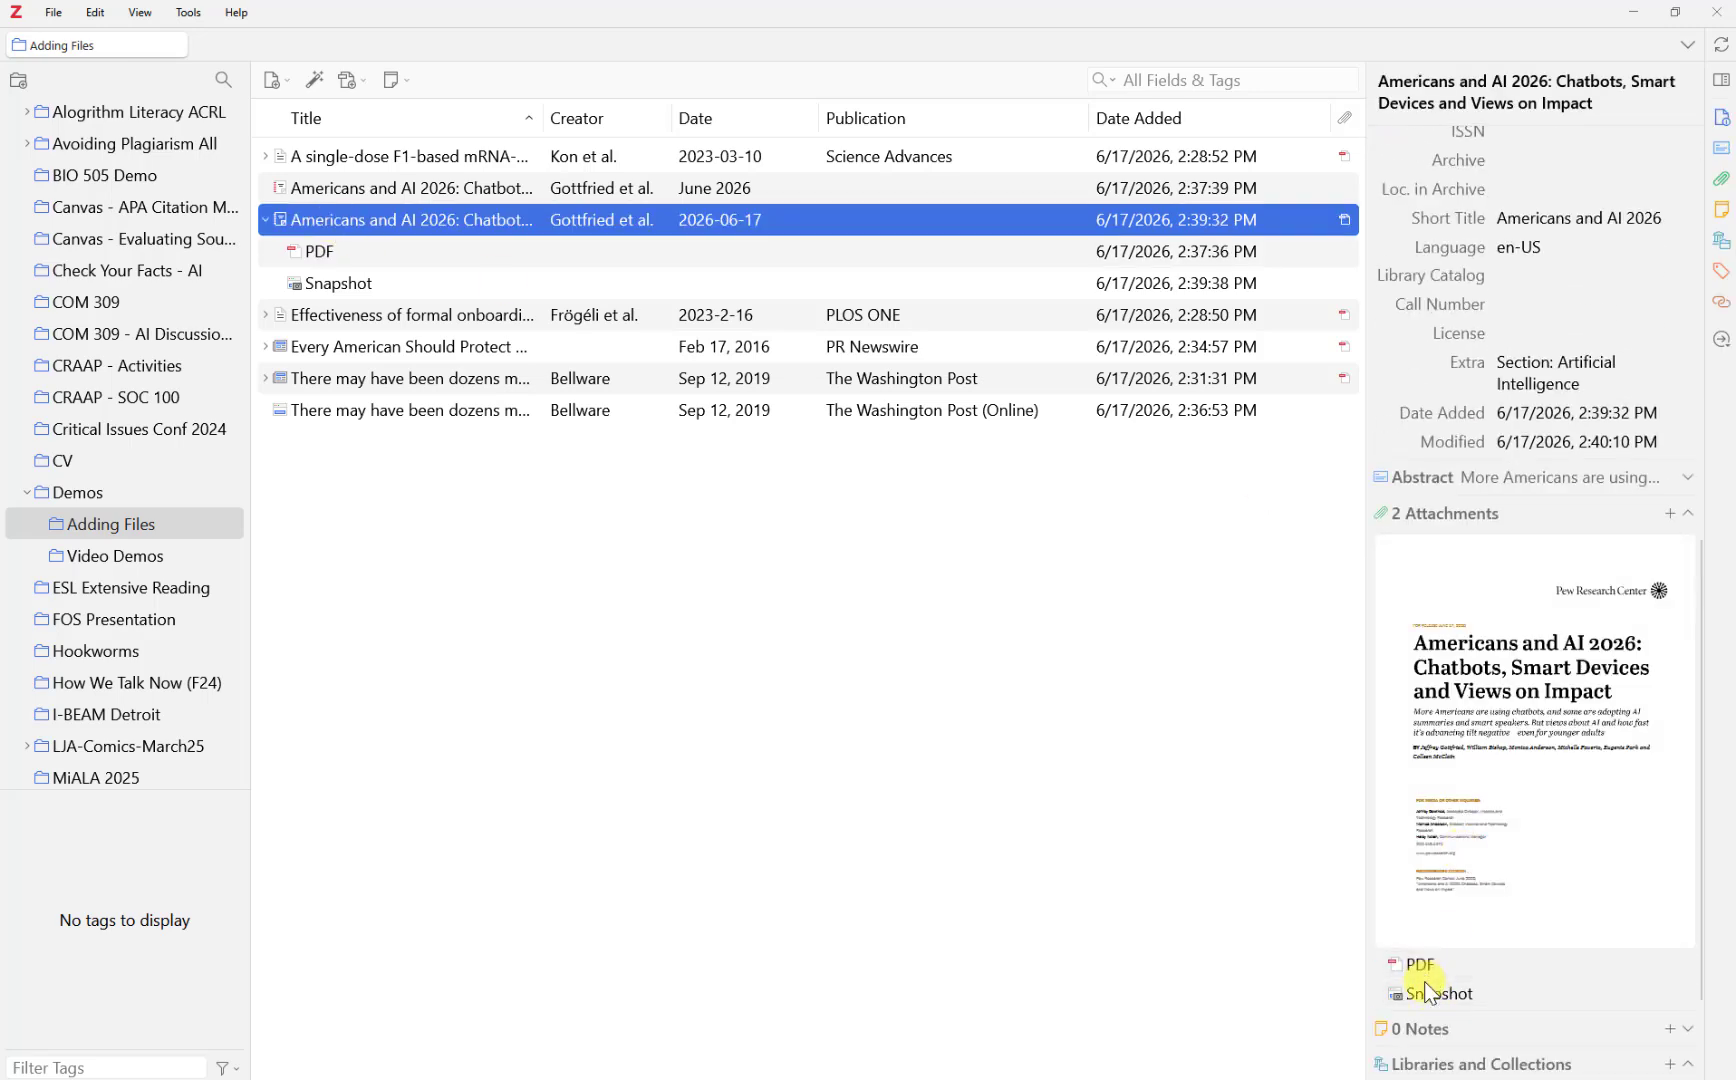
pyautogui.scroll(-1, 1433, 997)
pyautogui.scroll(-2, 1435, 990)
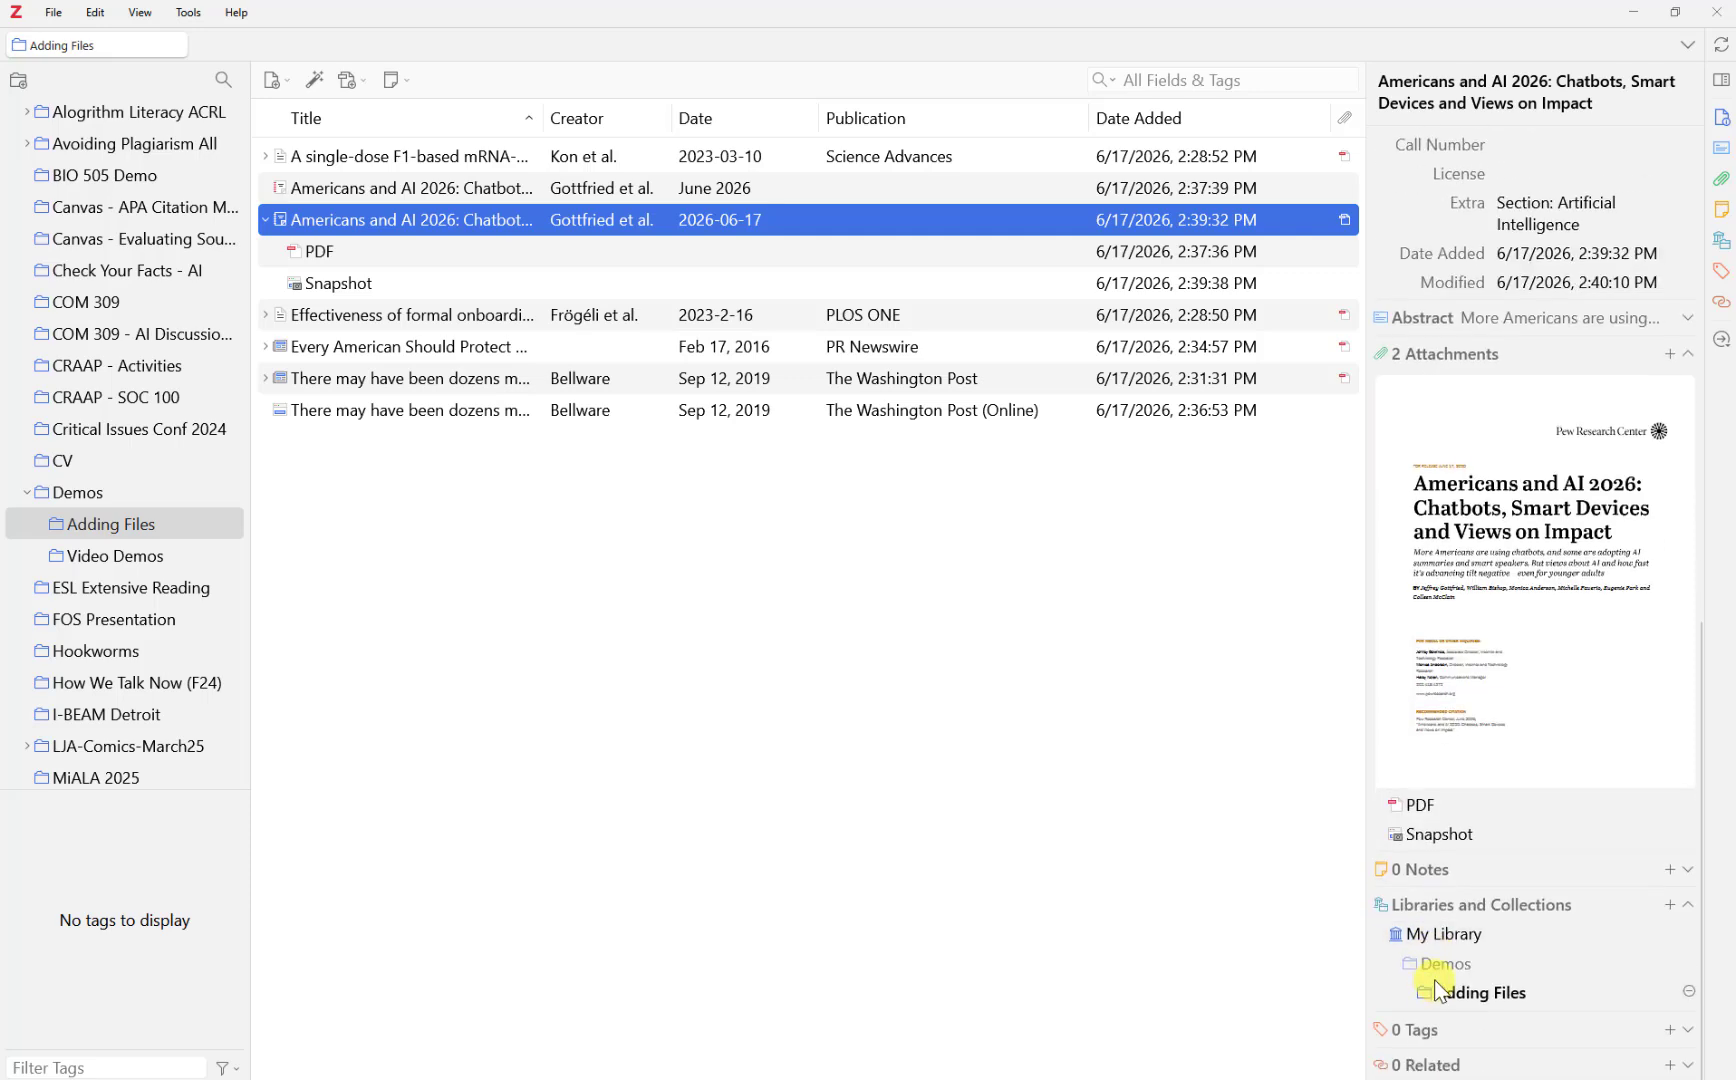
pyautogui.scroll(10, 1419, 920)
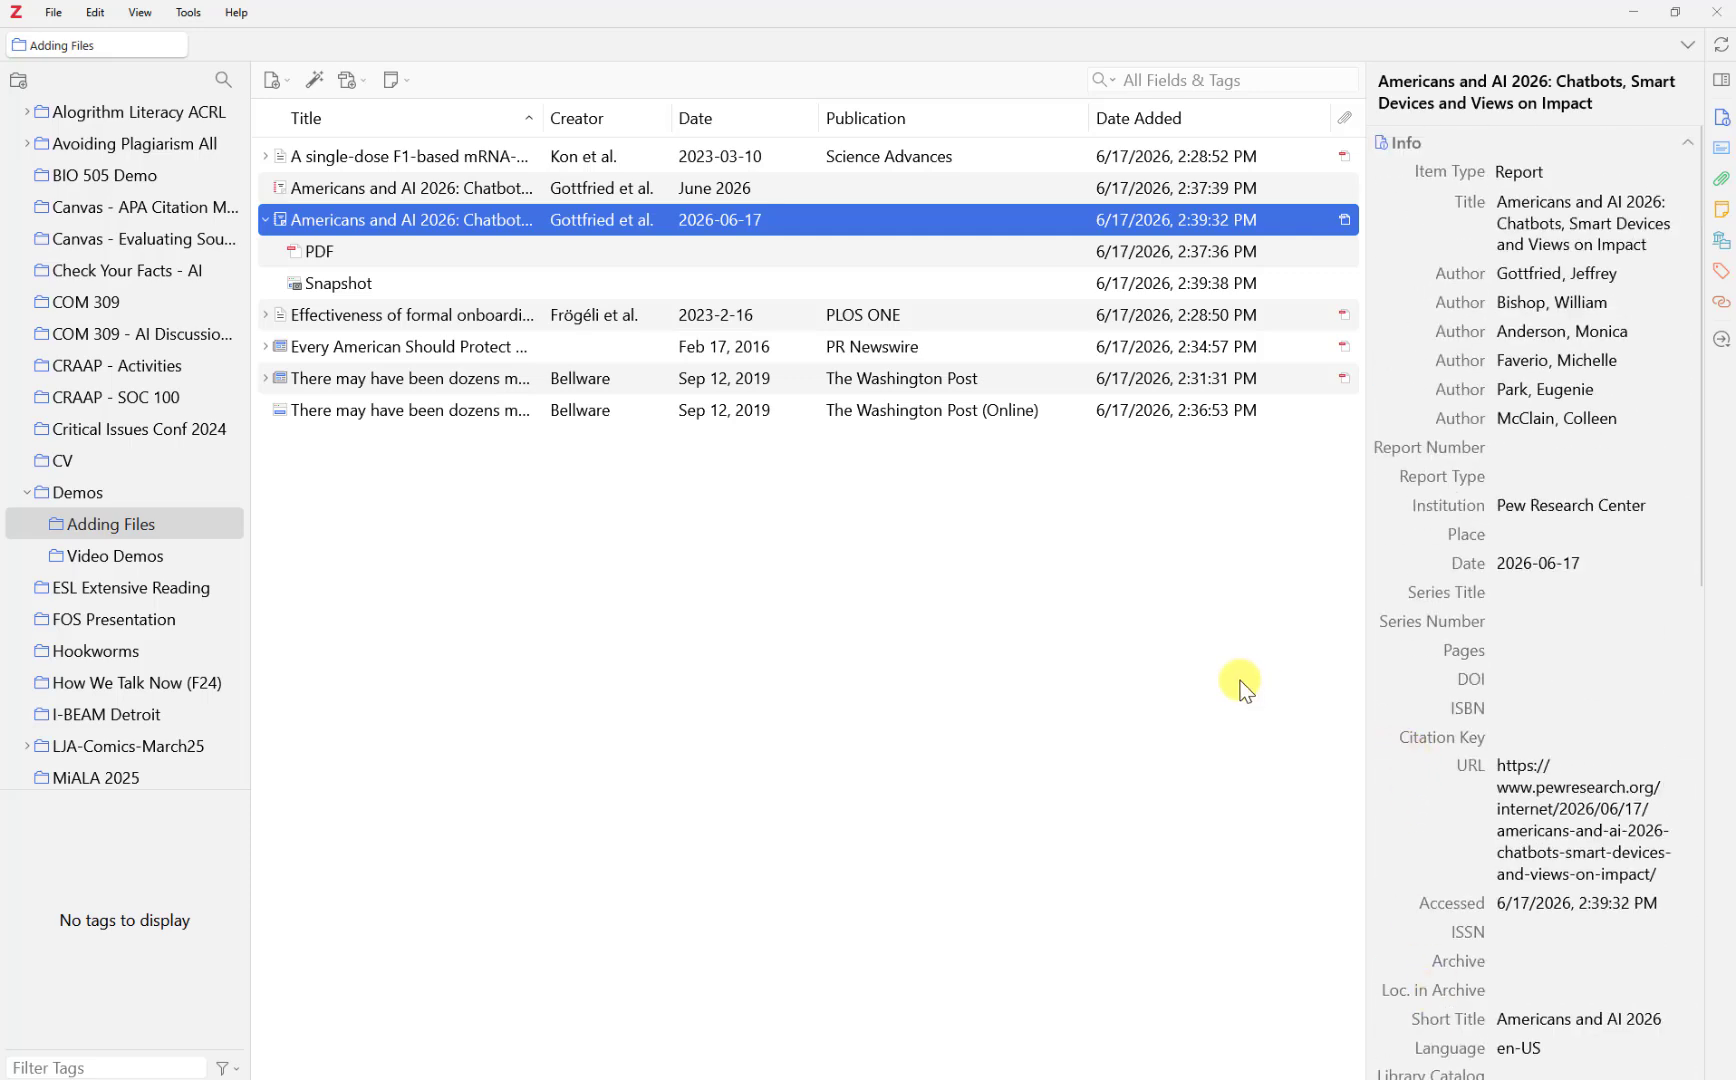
pyautogui.press('Left')
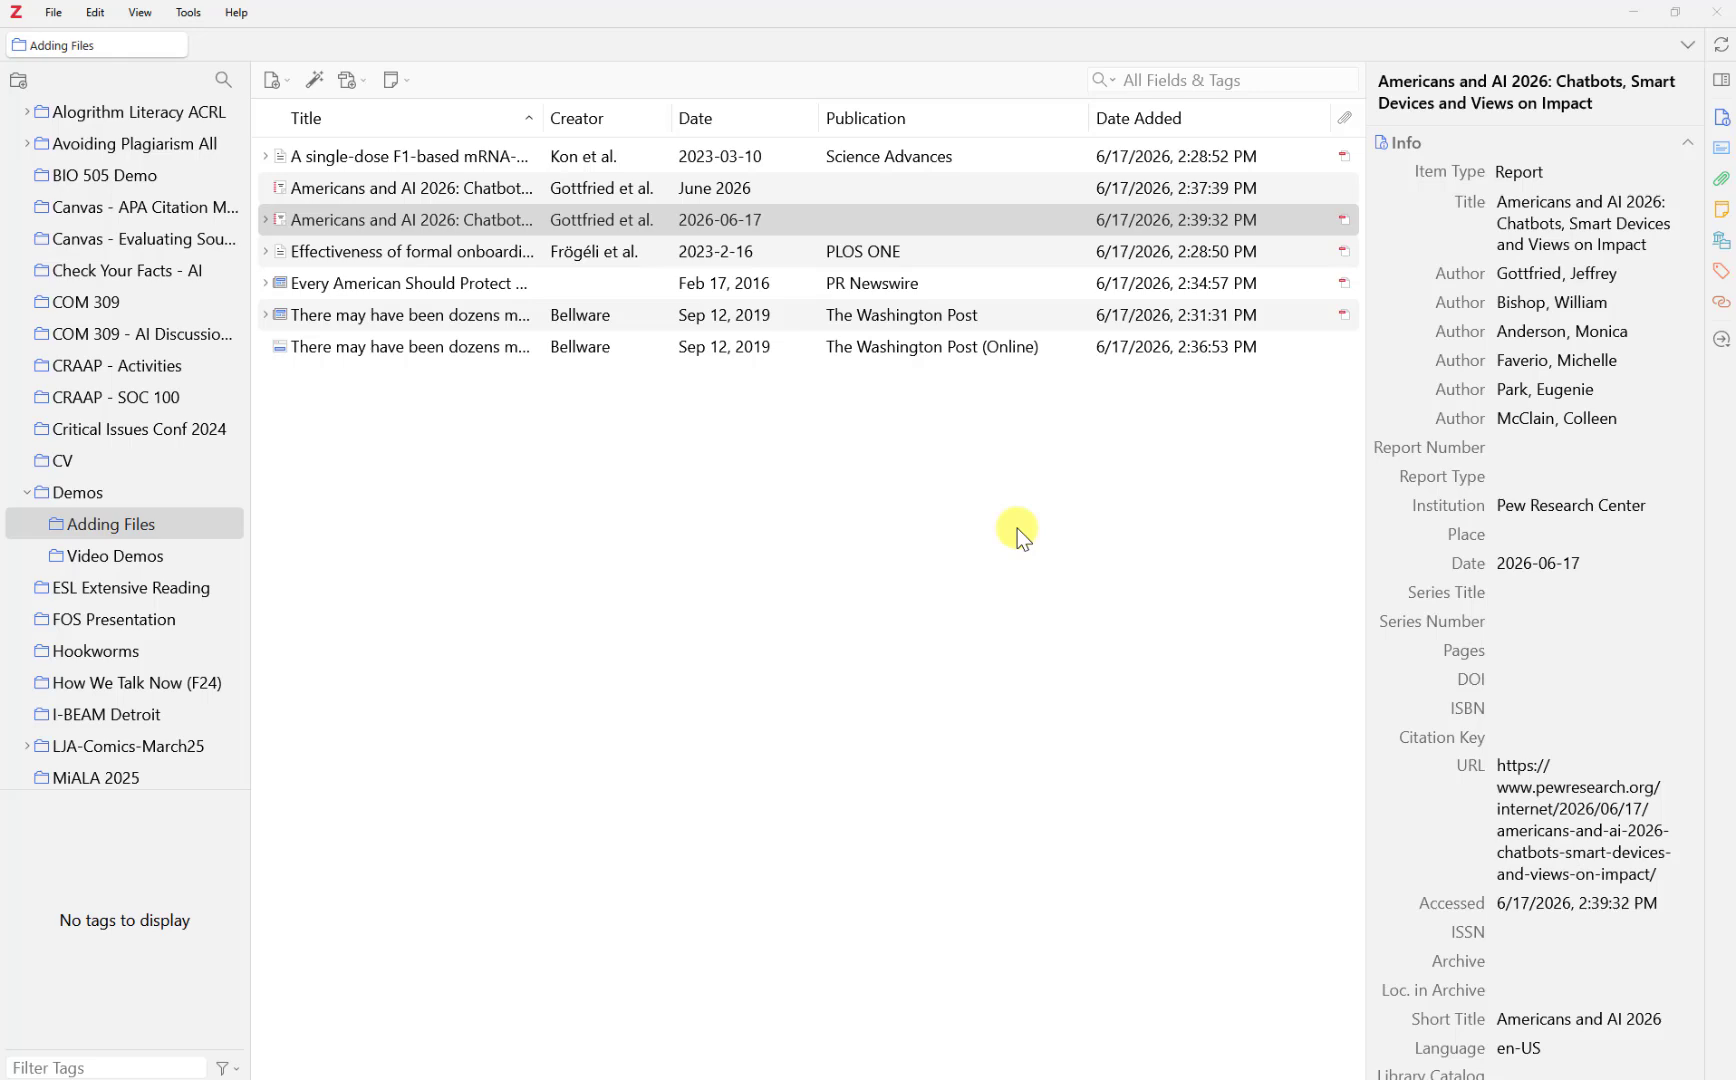
# Add WibergTrost-Scan-Raw.pdf from the Add PDF folder to the Adding Files collection
pyautogui.hotkey('alt', 'Tab')
pyautogui.moveTo(990, 649); pyautogui.dragTo(511, 524)
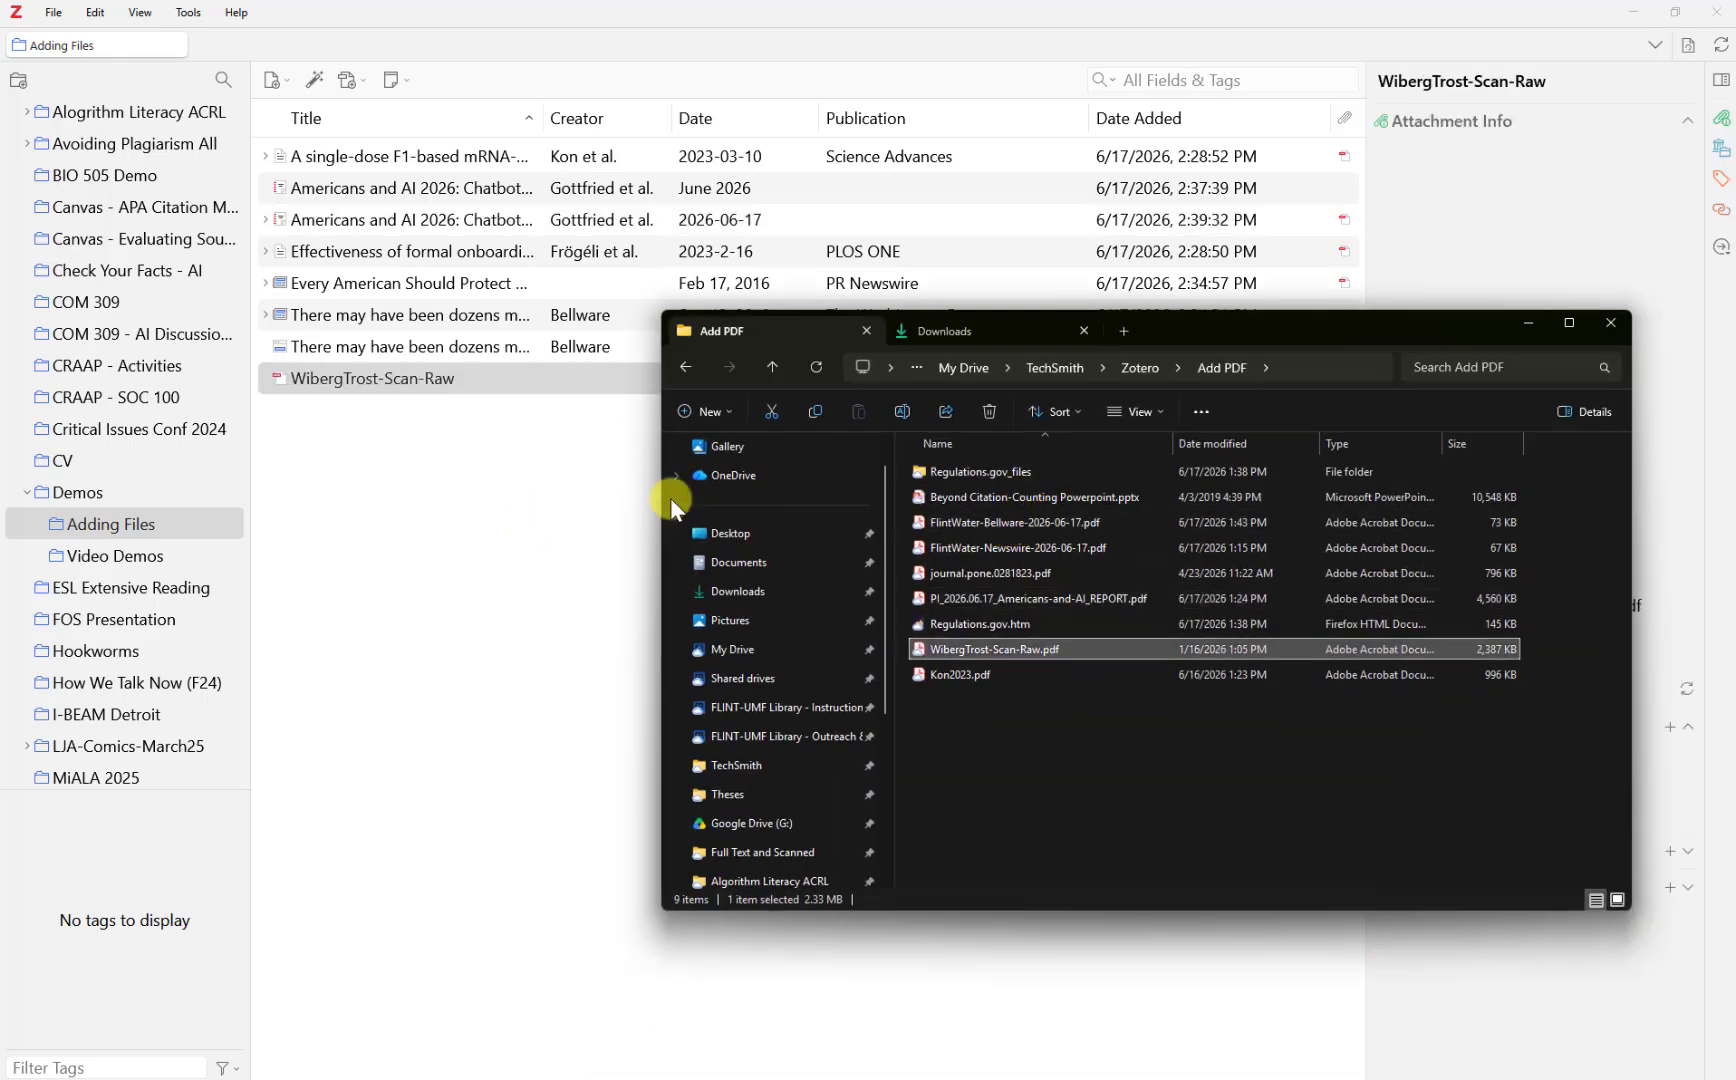
pyautogui.click(1531, 324)
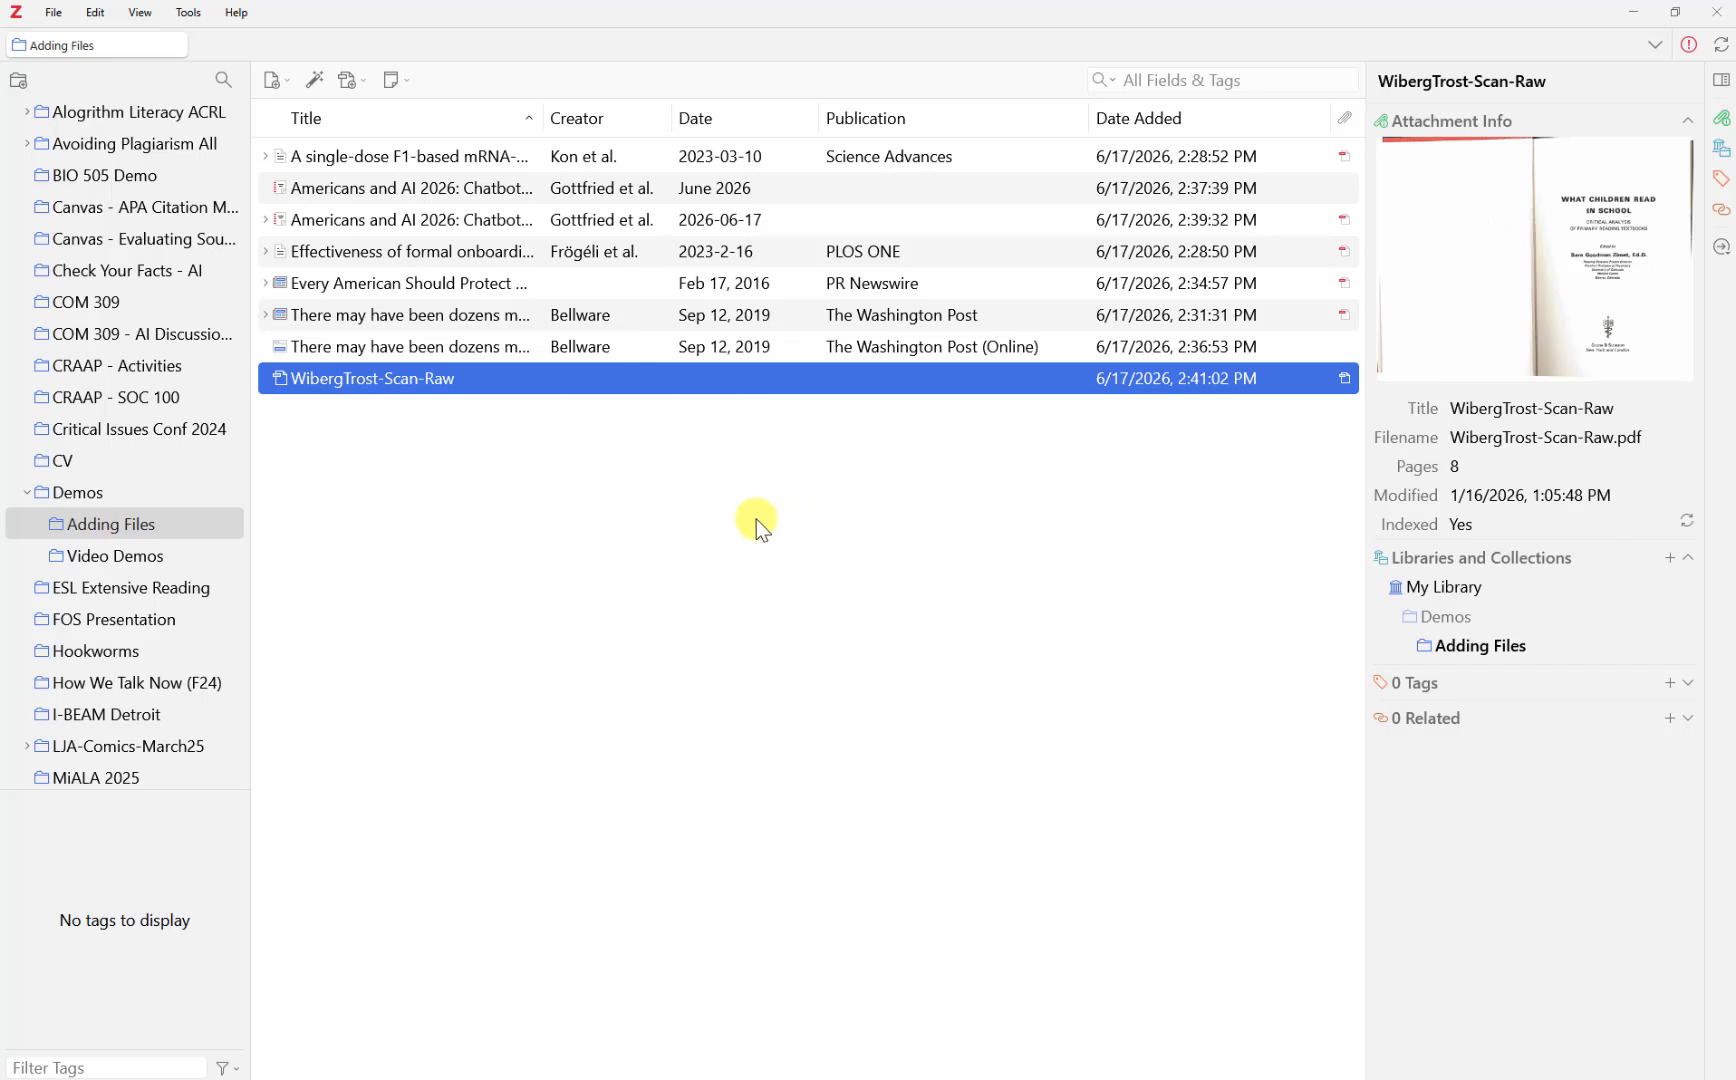
pyautogui.rightClick(452, 384)
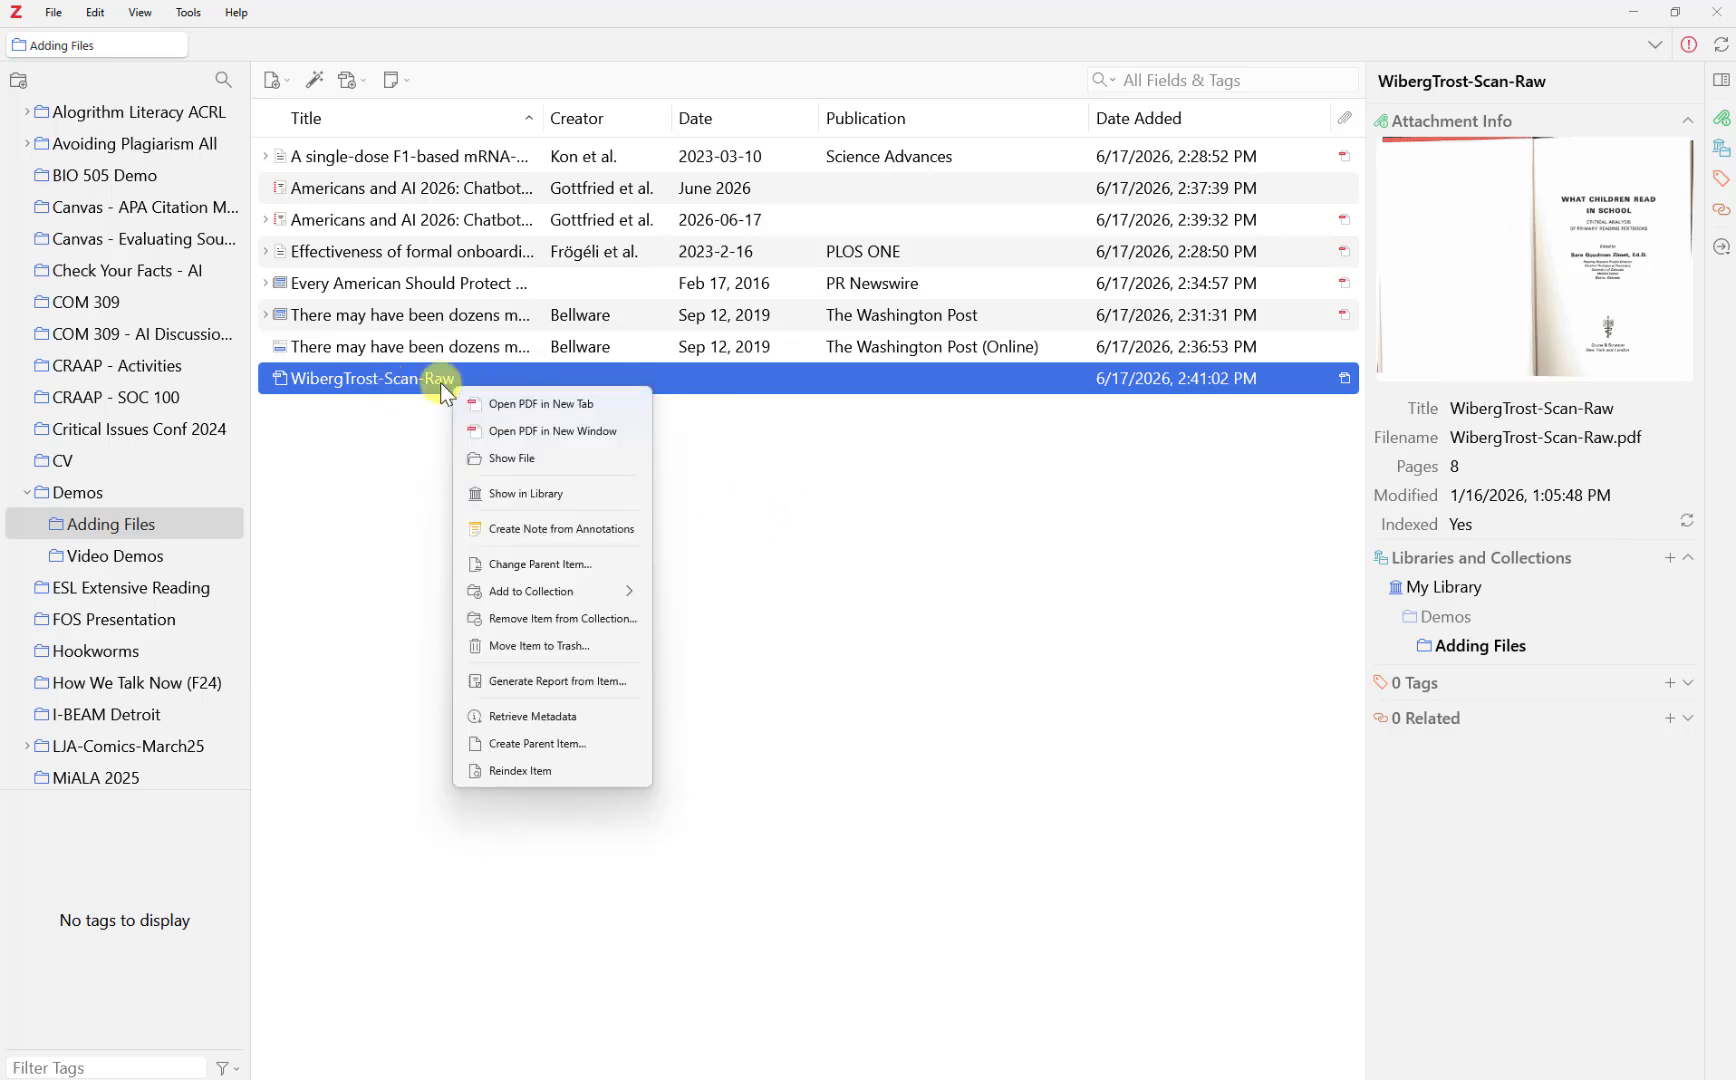
pyautogui.click(567, 745)
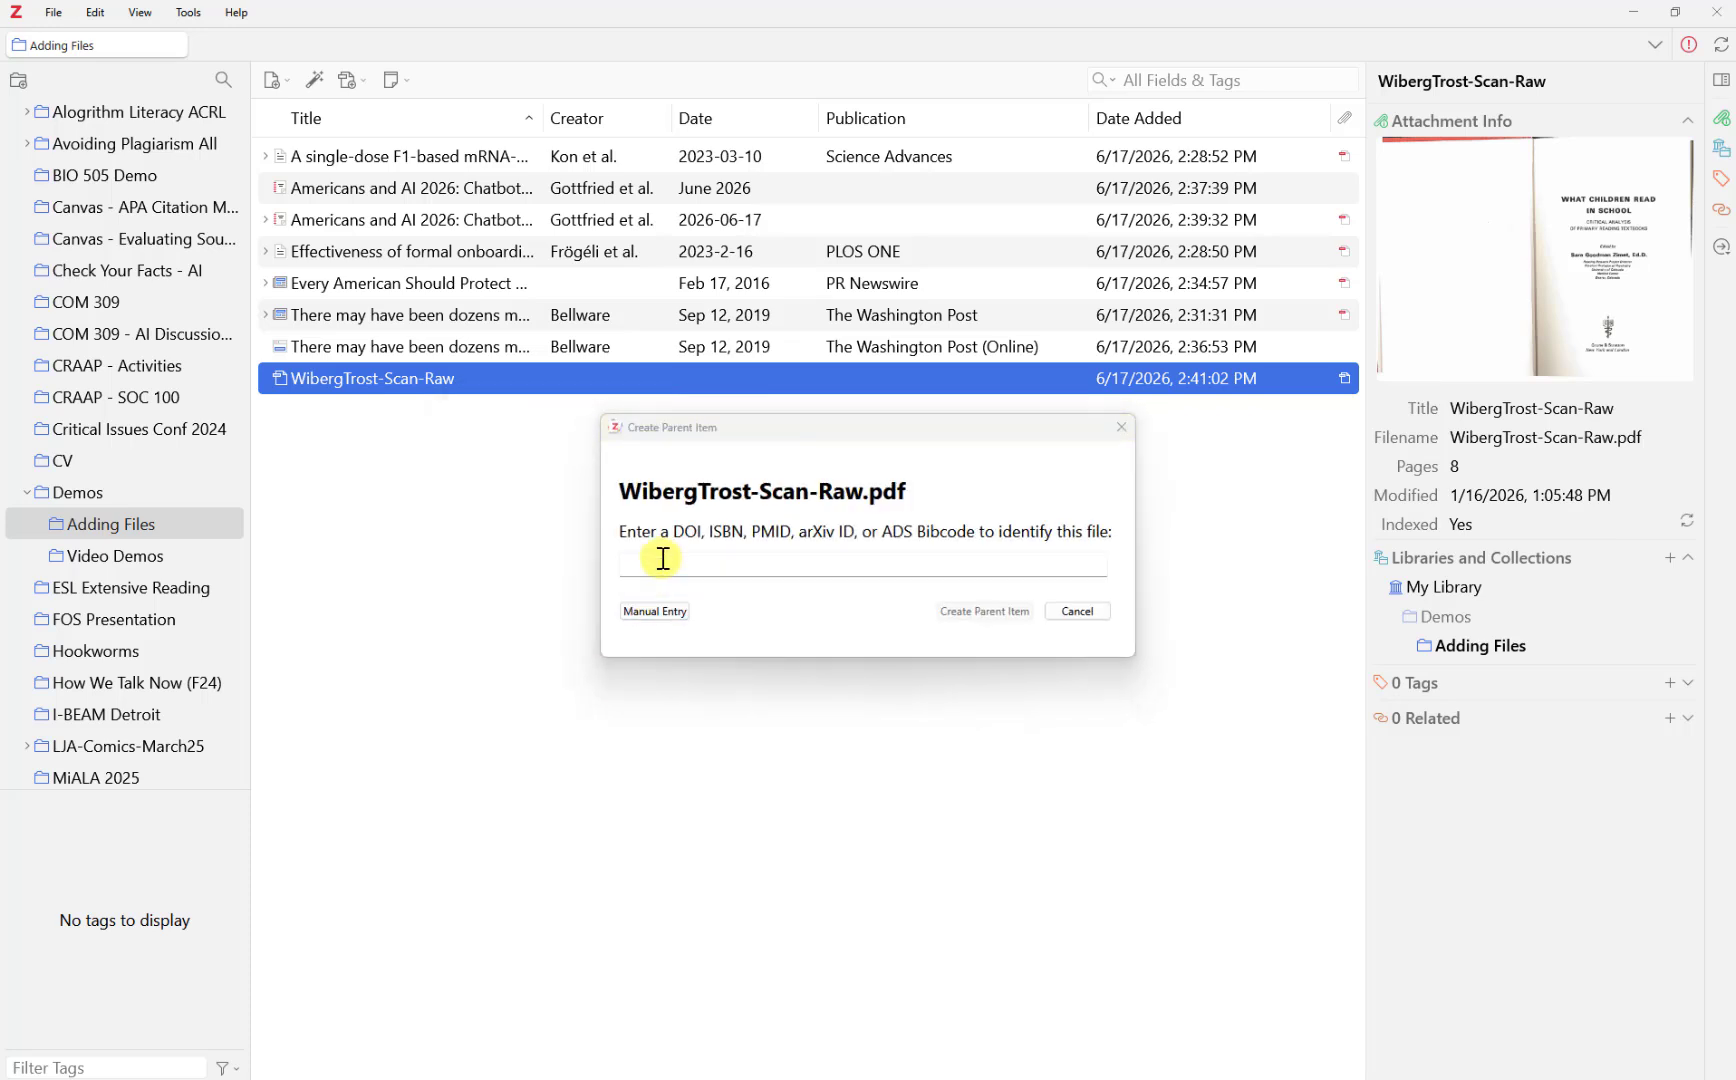
pyautogui.hotkey('alt', 'Tab')
pyautogui.scroll(-5, 806, 535)
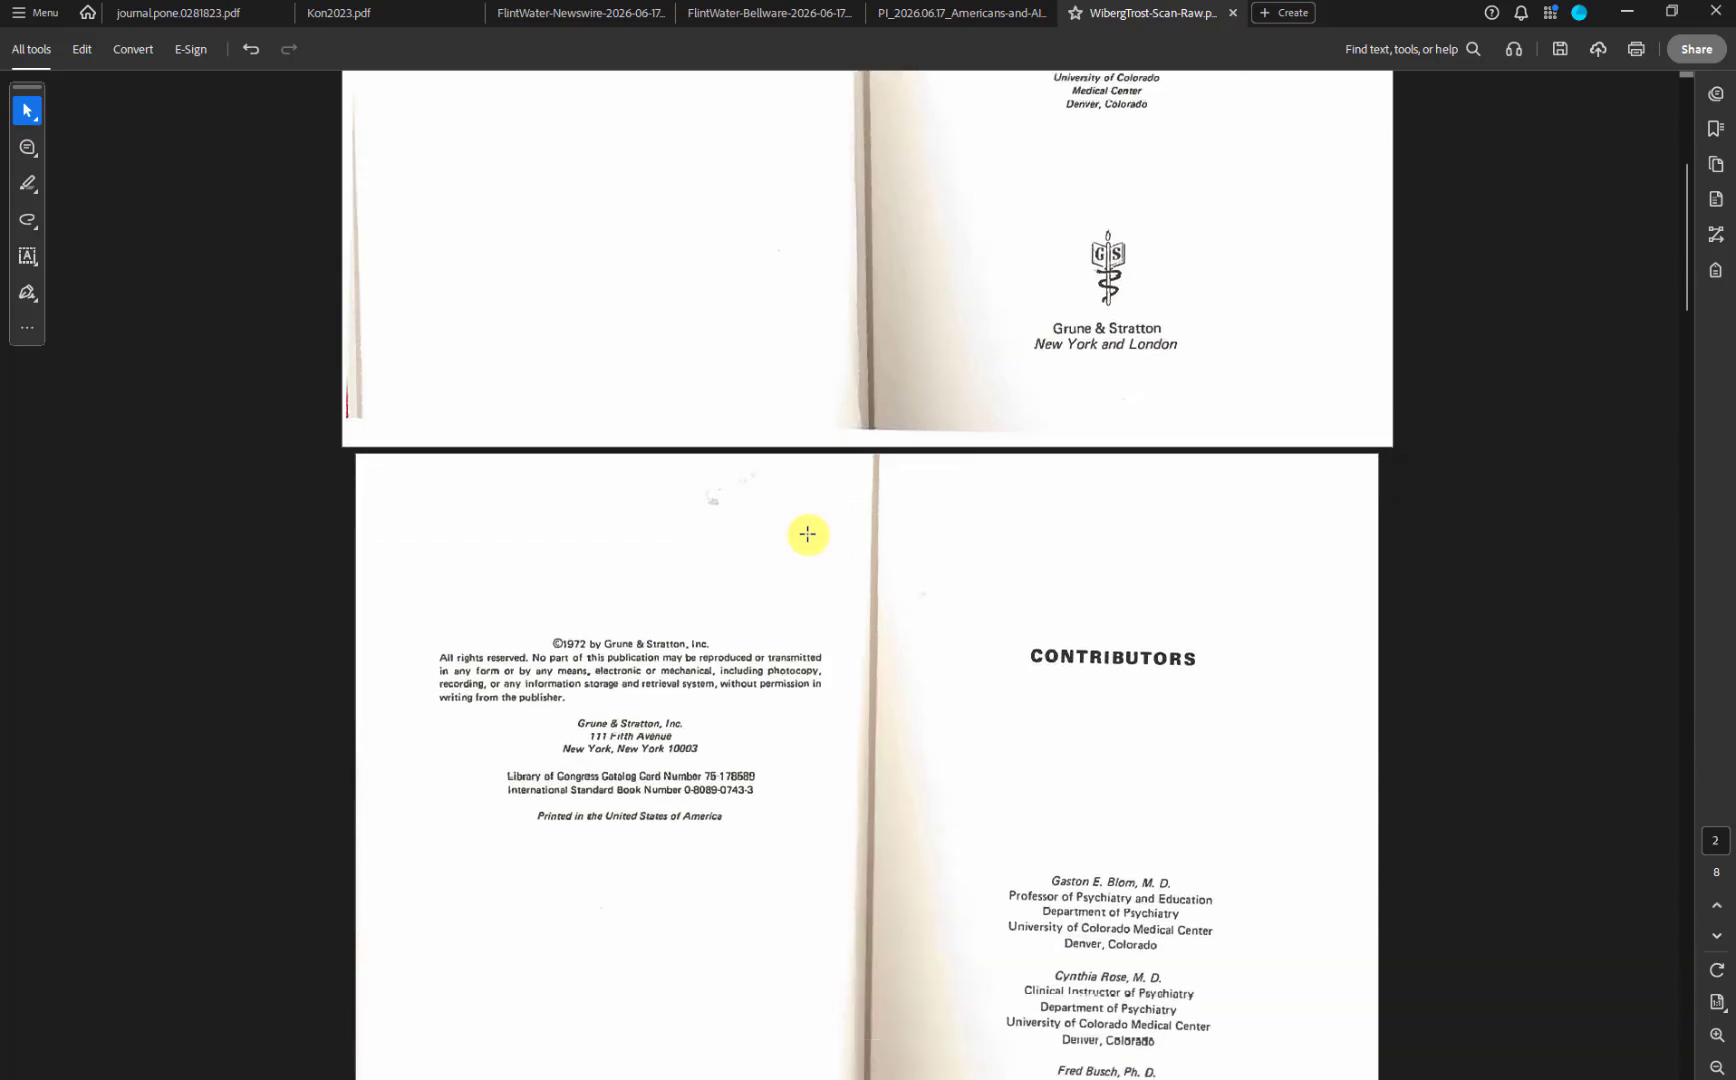
pyautogui.moveTo(686, 661); pyautogui.dragTo(756, 661)
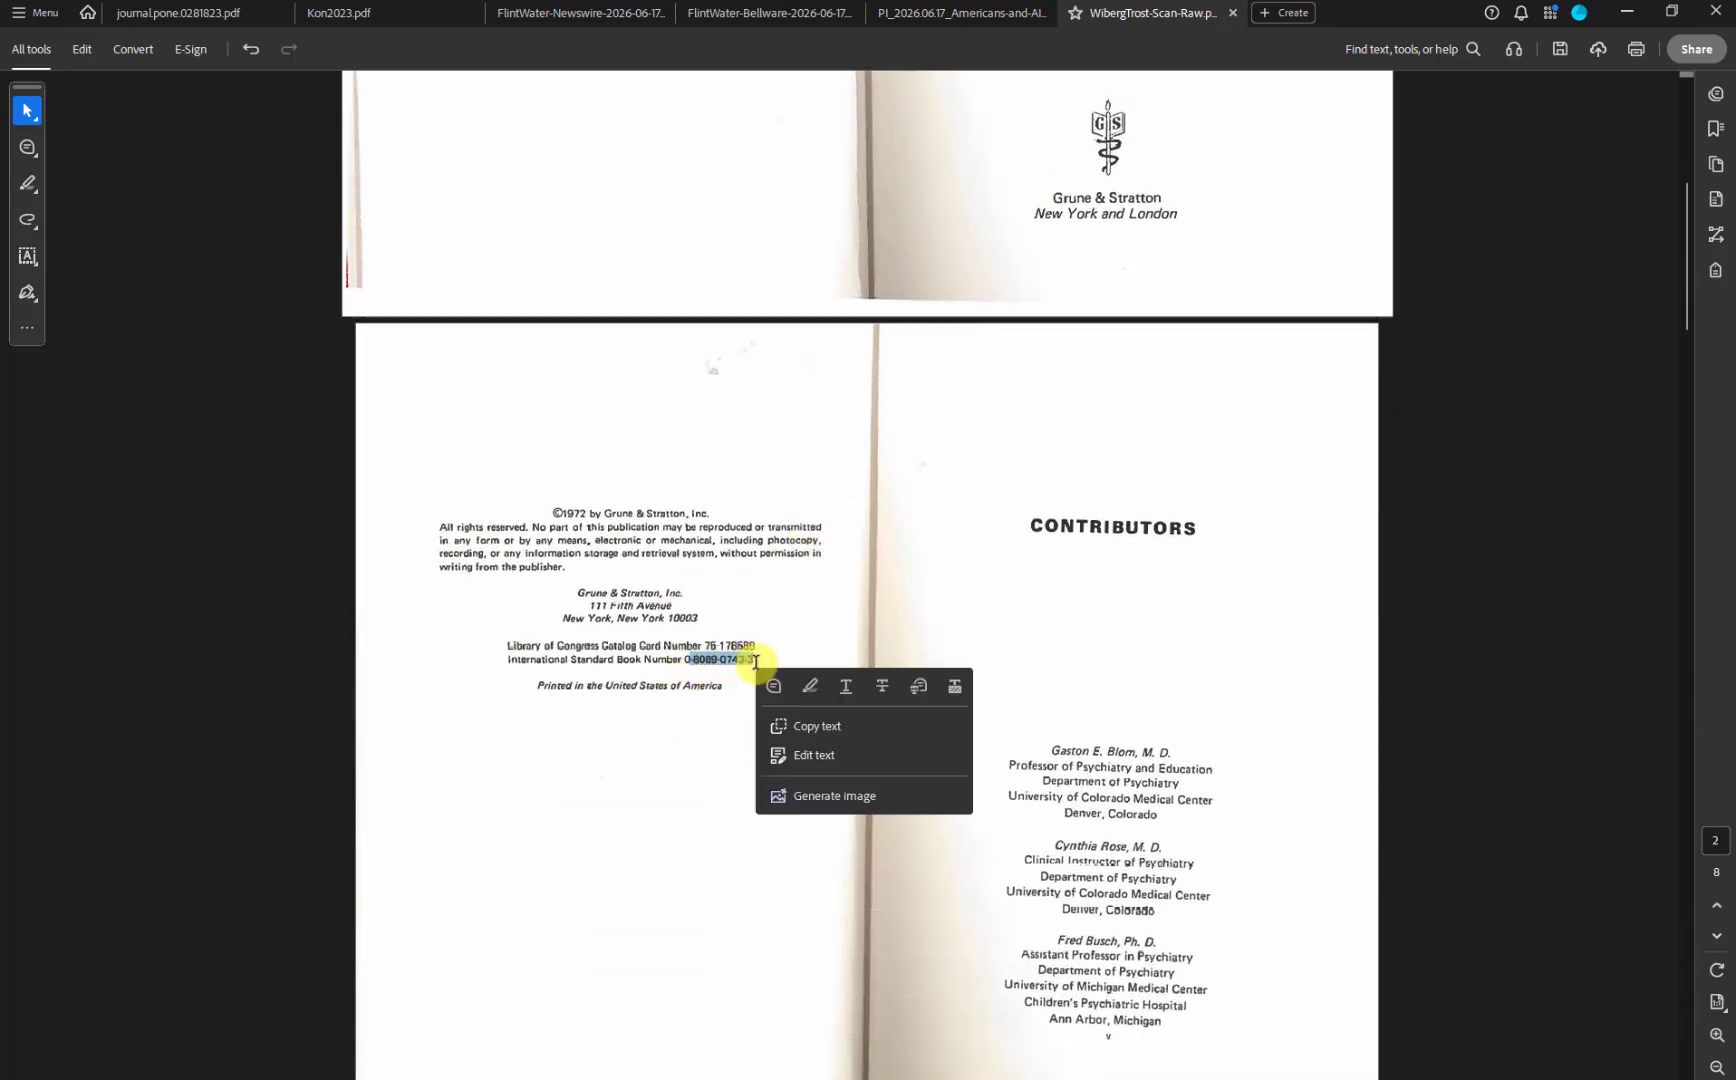
pyautogui.click(800, 726)
pyautogui.hotkey('alt', 'Tab')
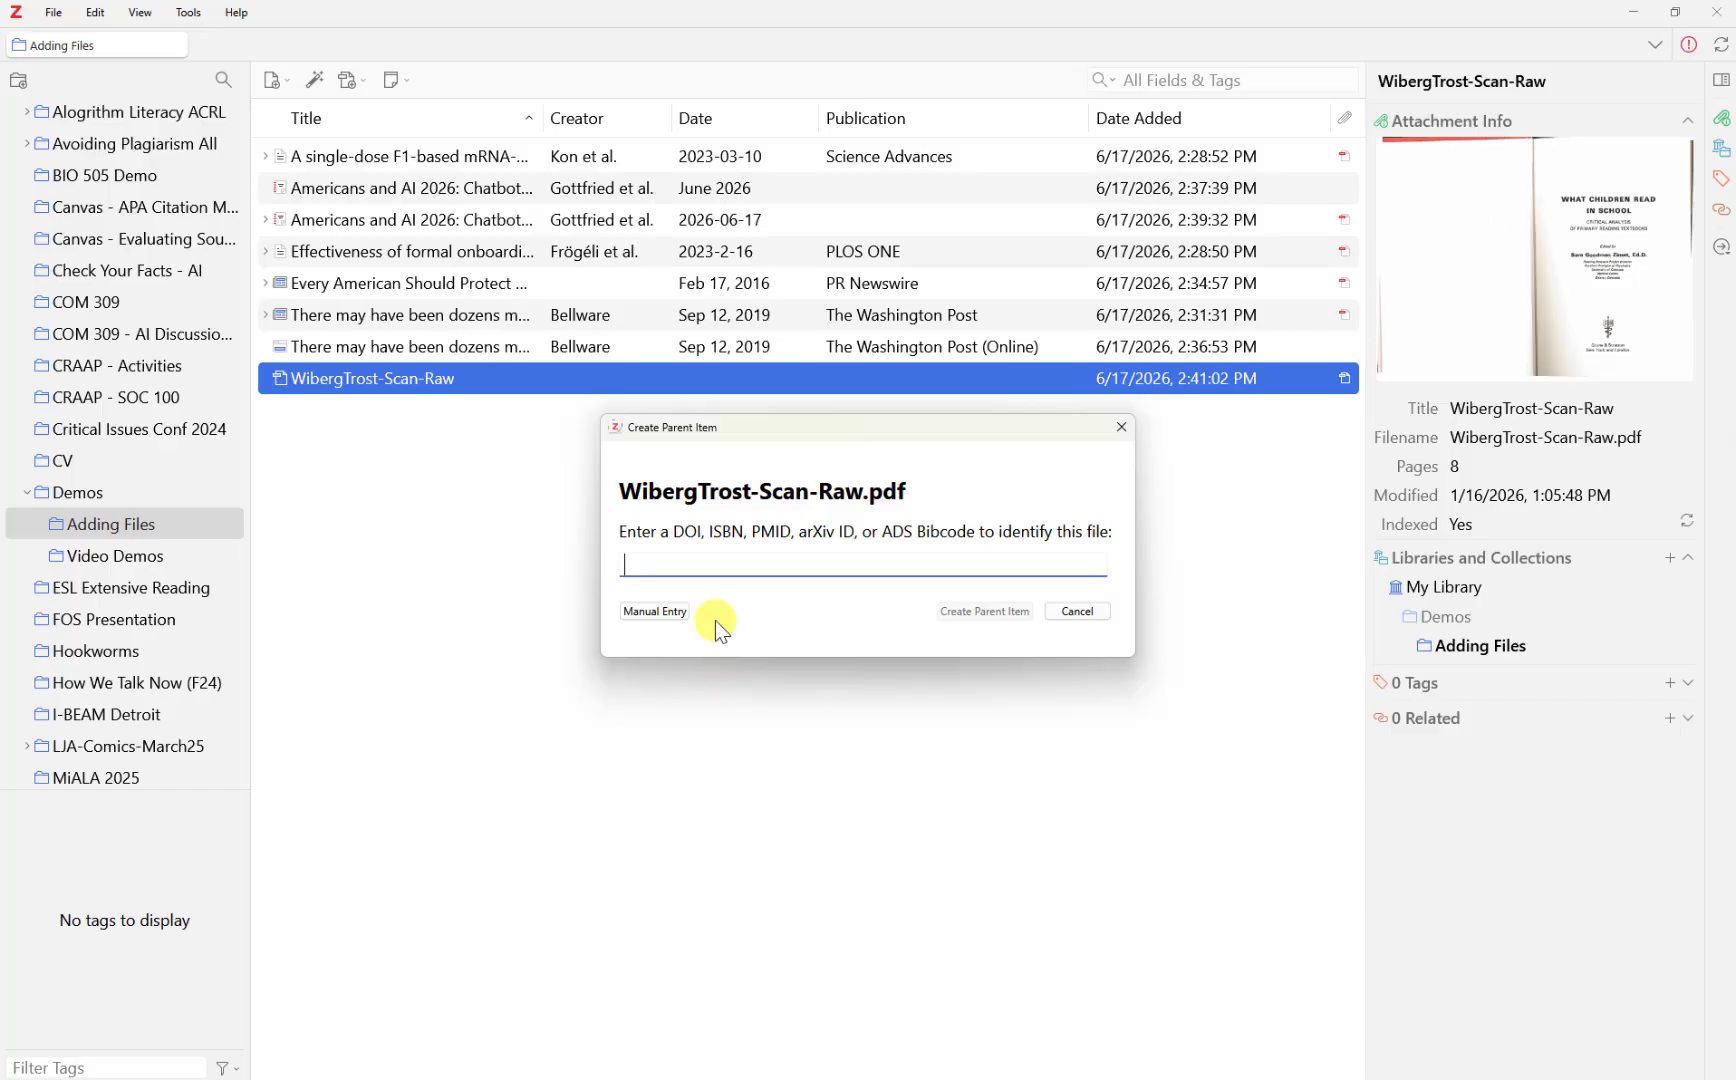
pyautogui.hotkey('ctrl', 'v')
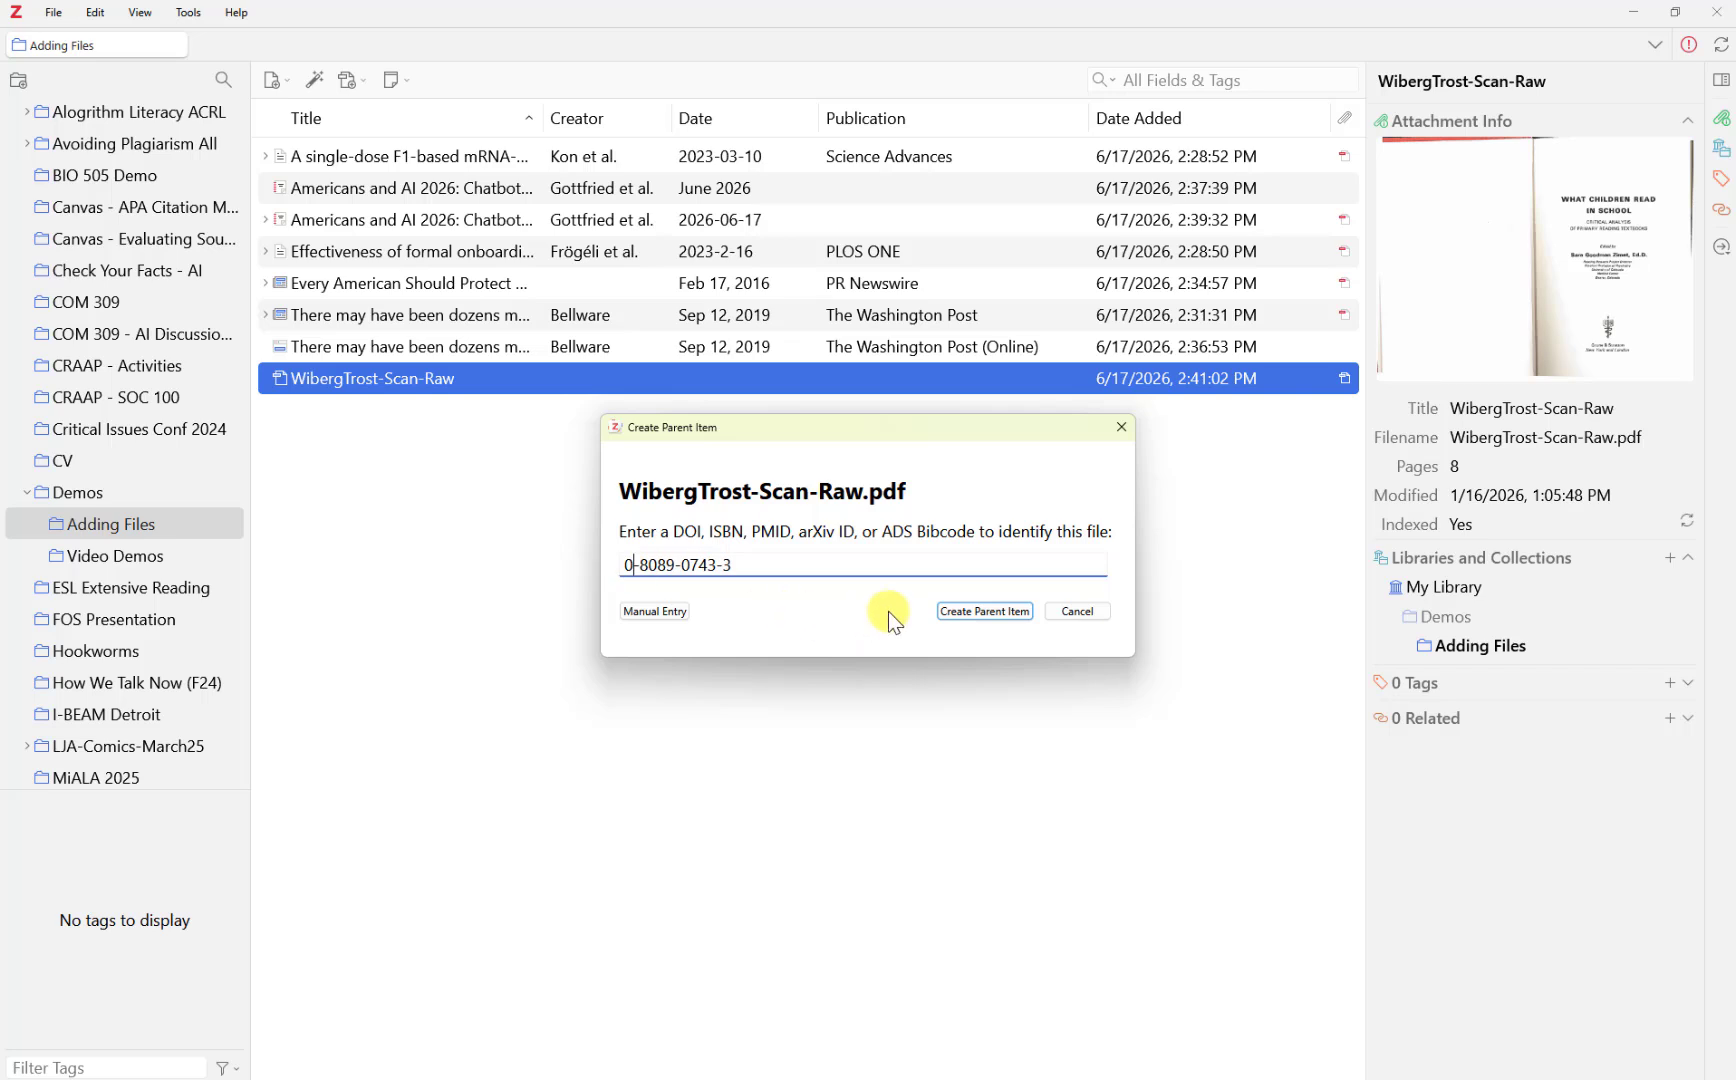
pyautogui.click(962, 613)
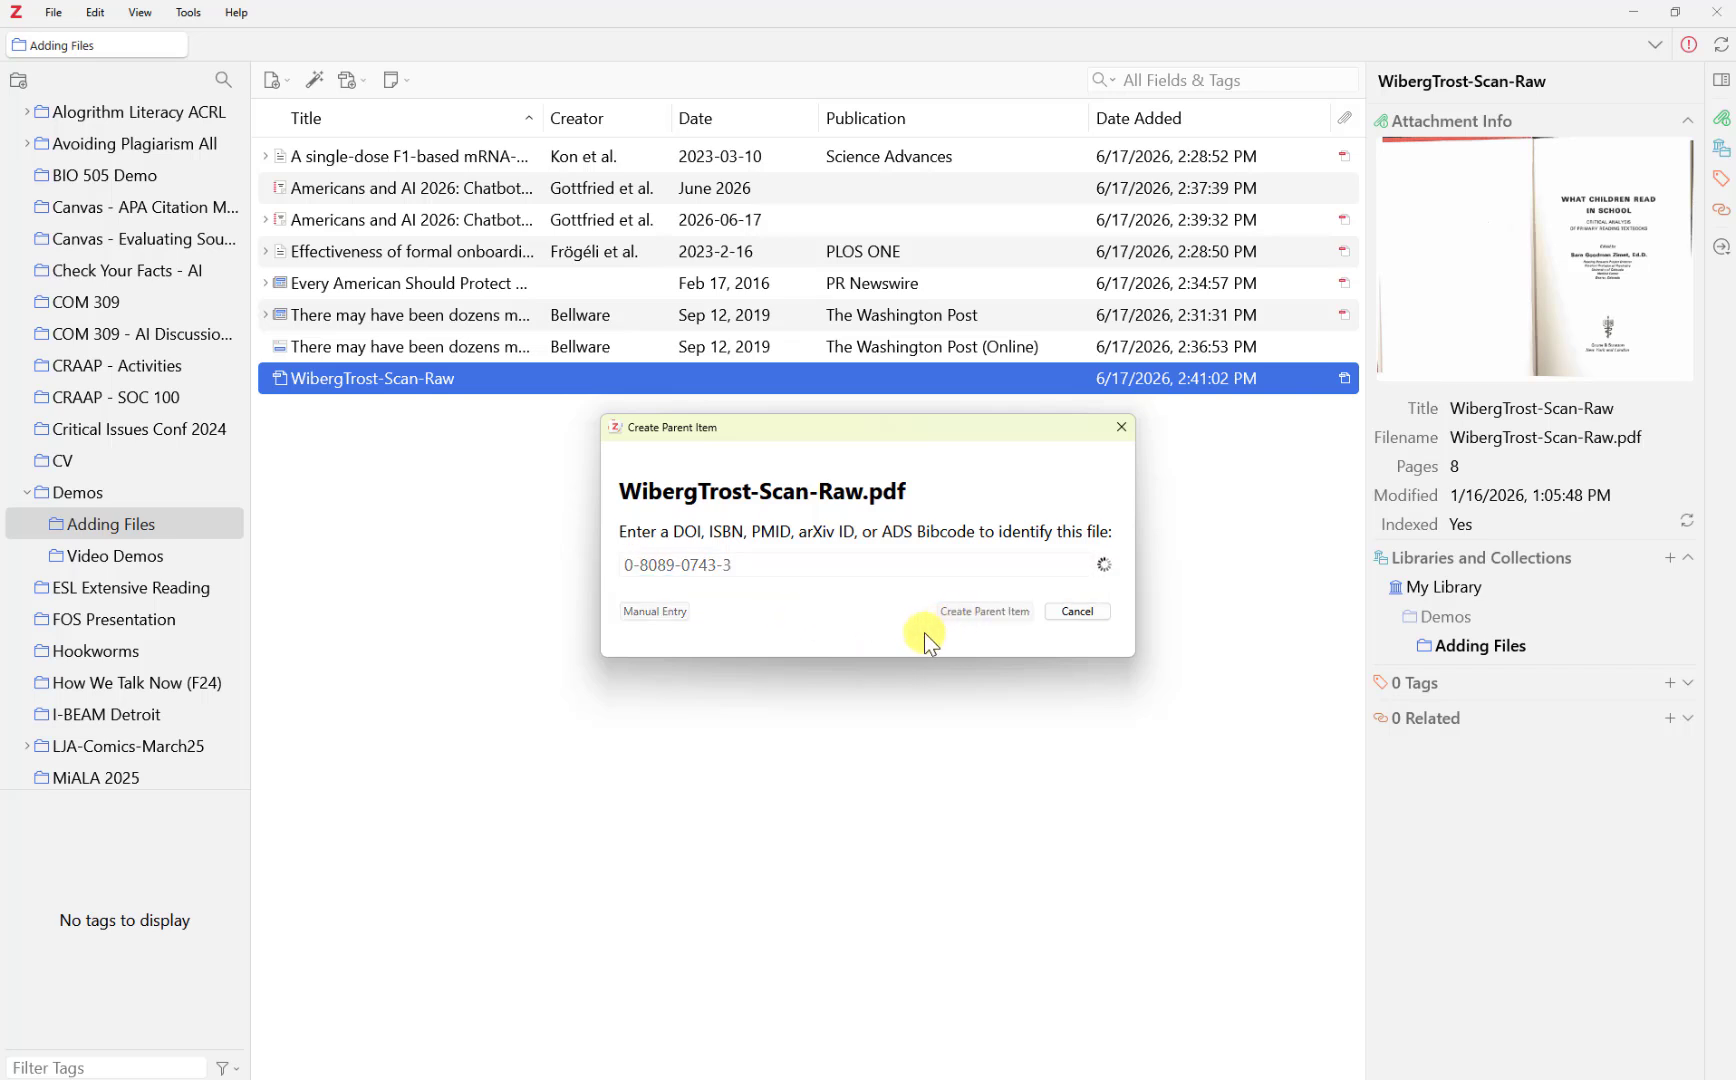
pyautogui.click(494, 380)
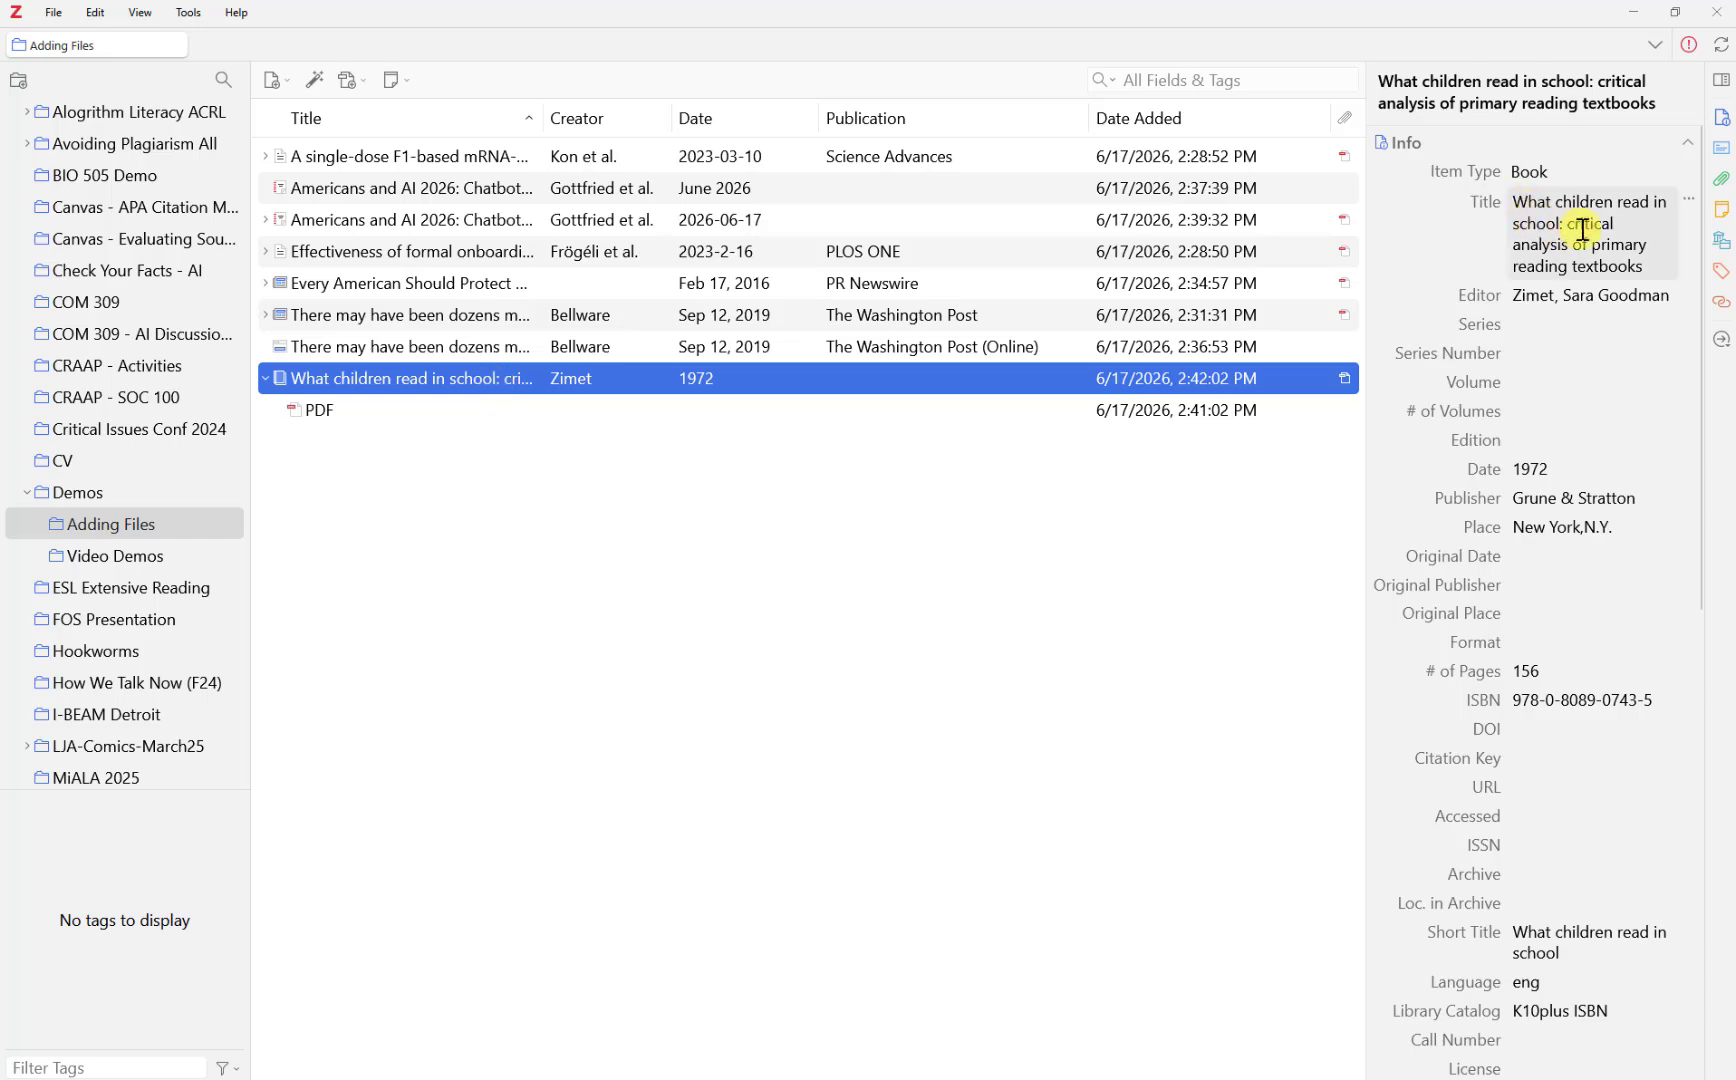
# Compare the new book entry's title with the scanned title page and capitalize "Critical" at the start of the subtitle
pyautogui.hotkey('alt', 'Tab')
pyautogui.scroll(5, 930, 395)
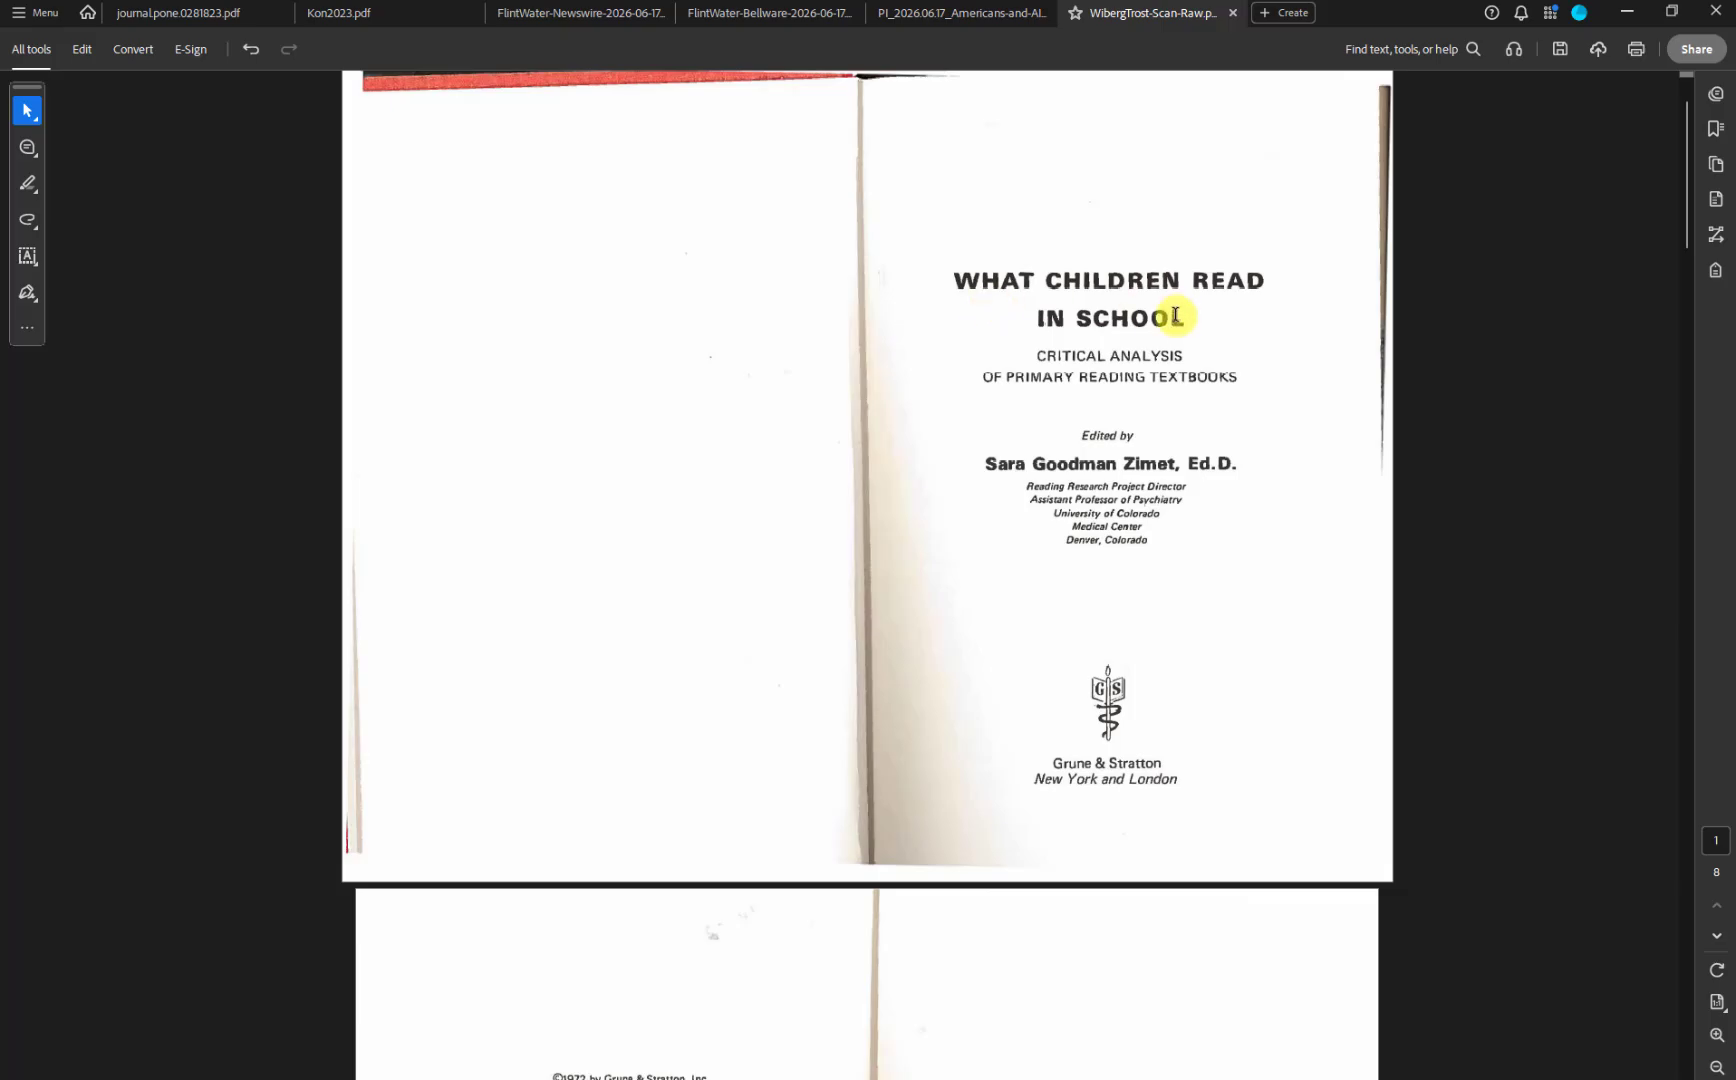
pyautogui.hotkey('alt', 'Tab')
pyautogui.click(1575, 228)
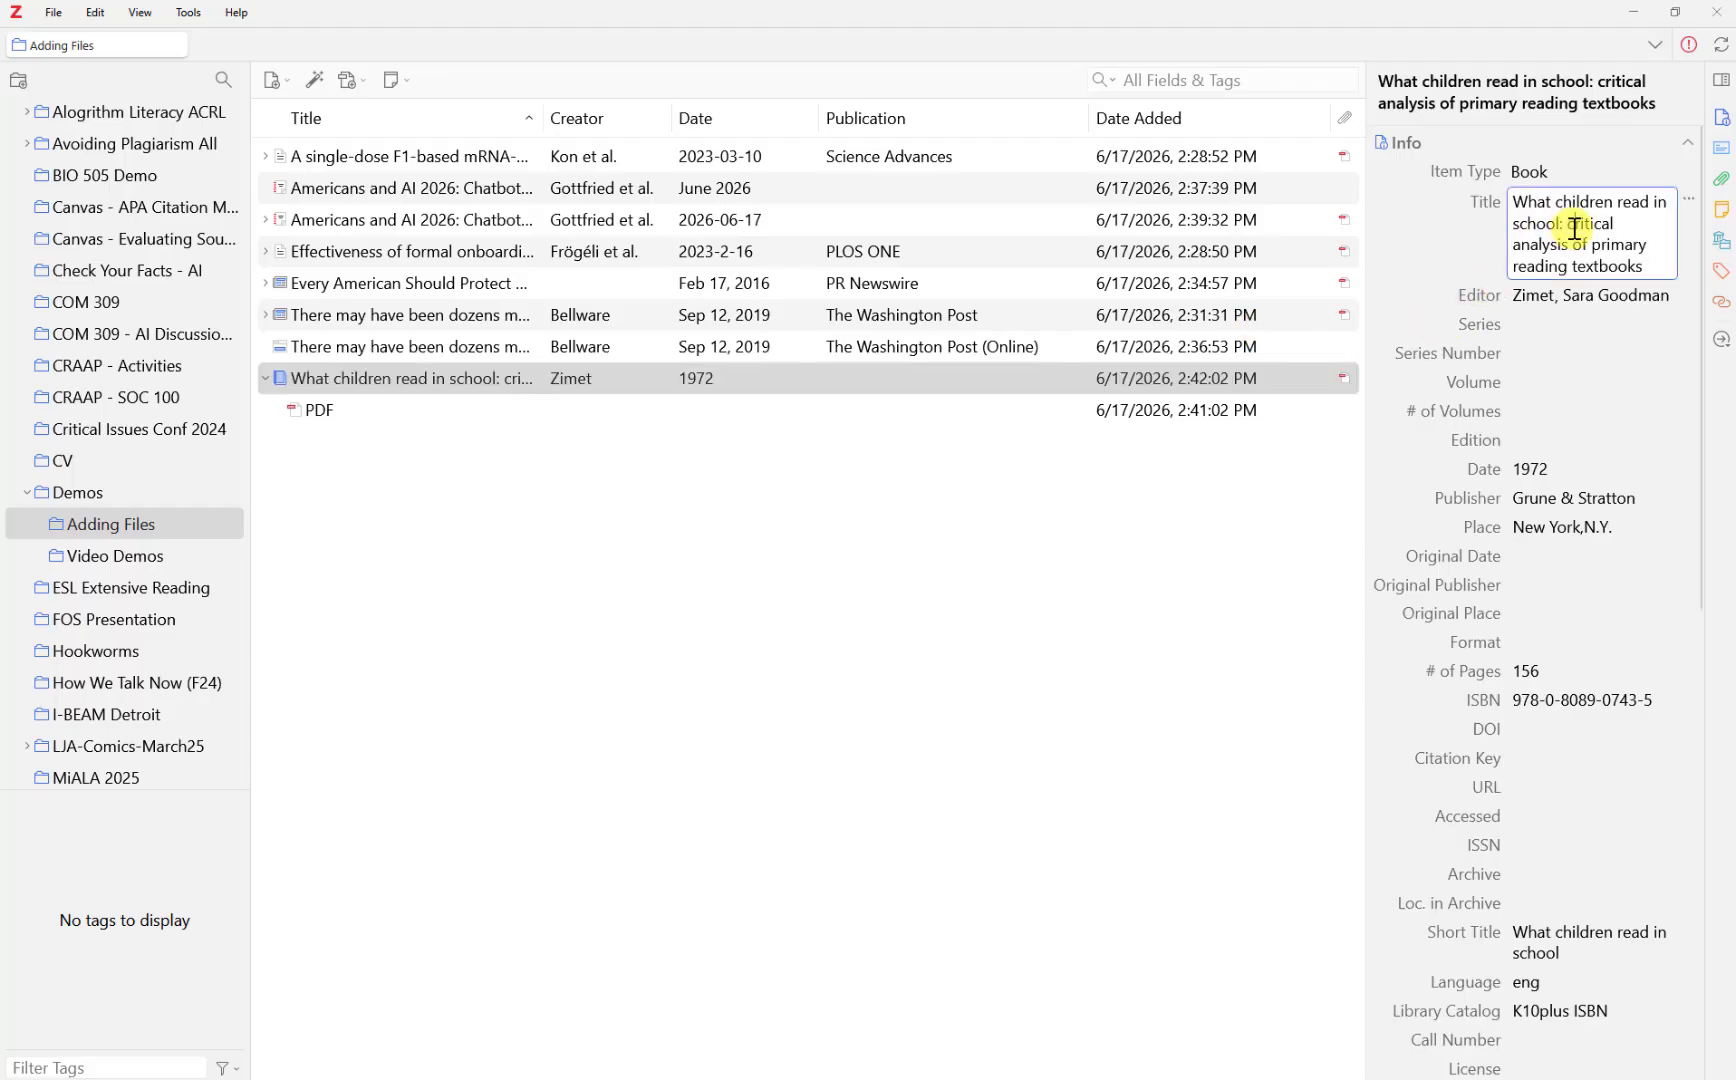
pyautogui.press('BackSpace')
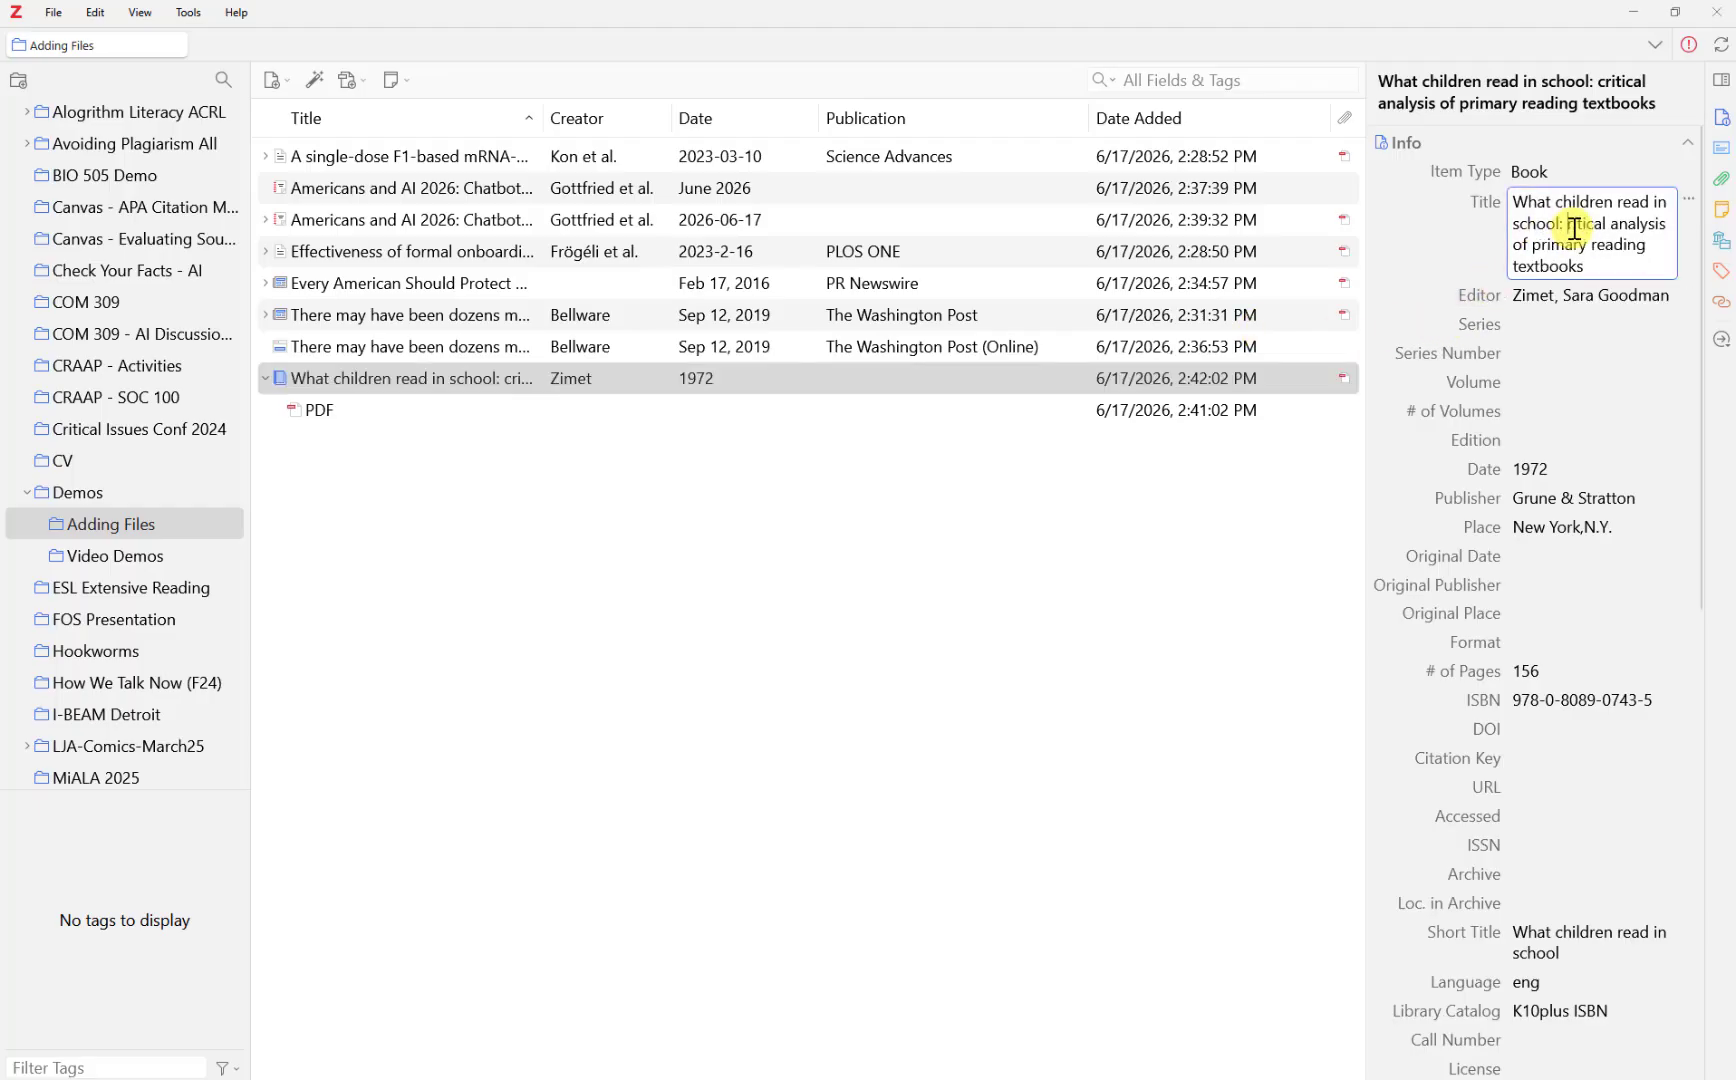
pyautogui.write('C')
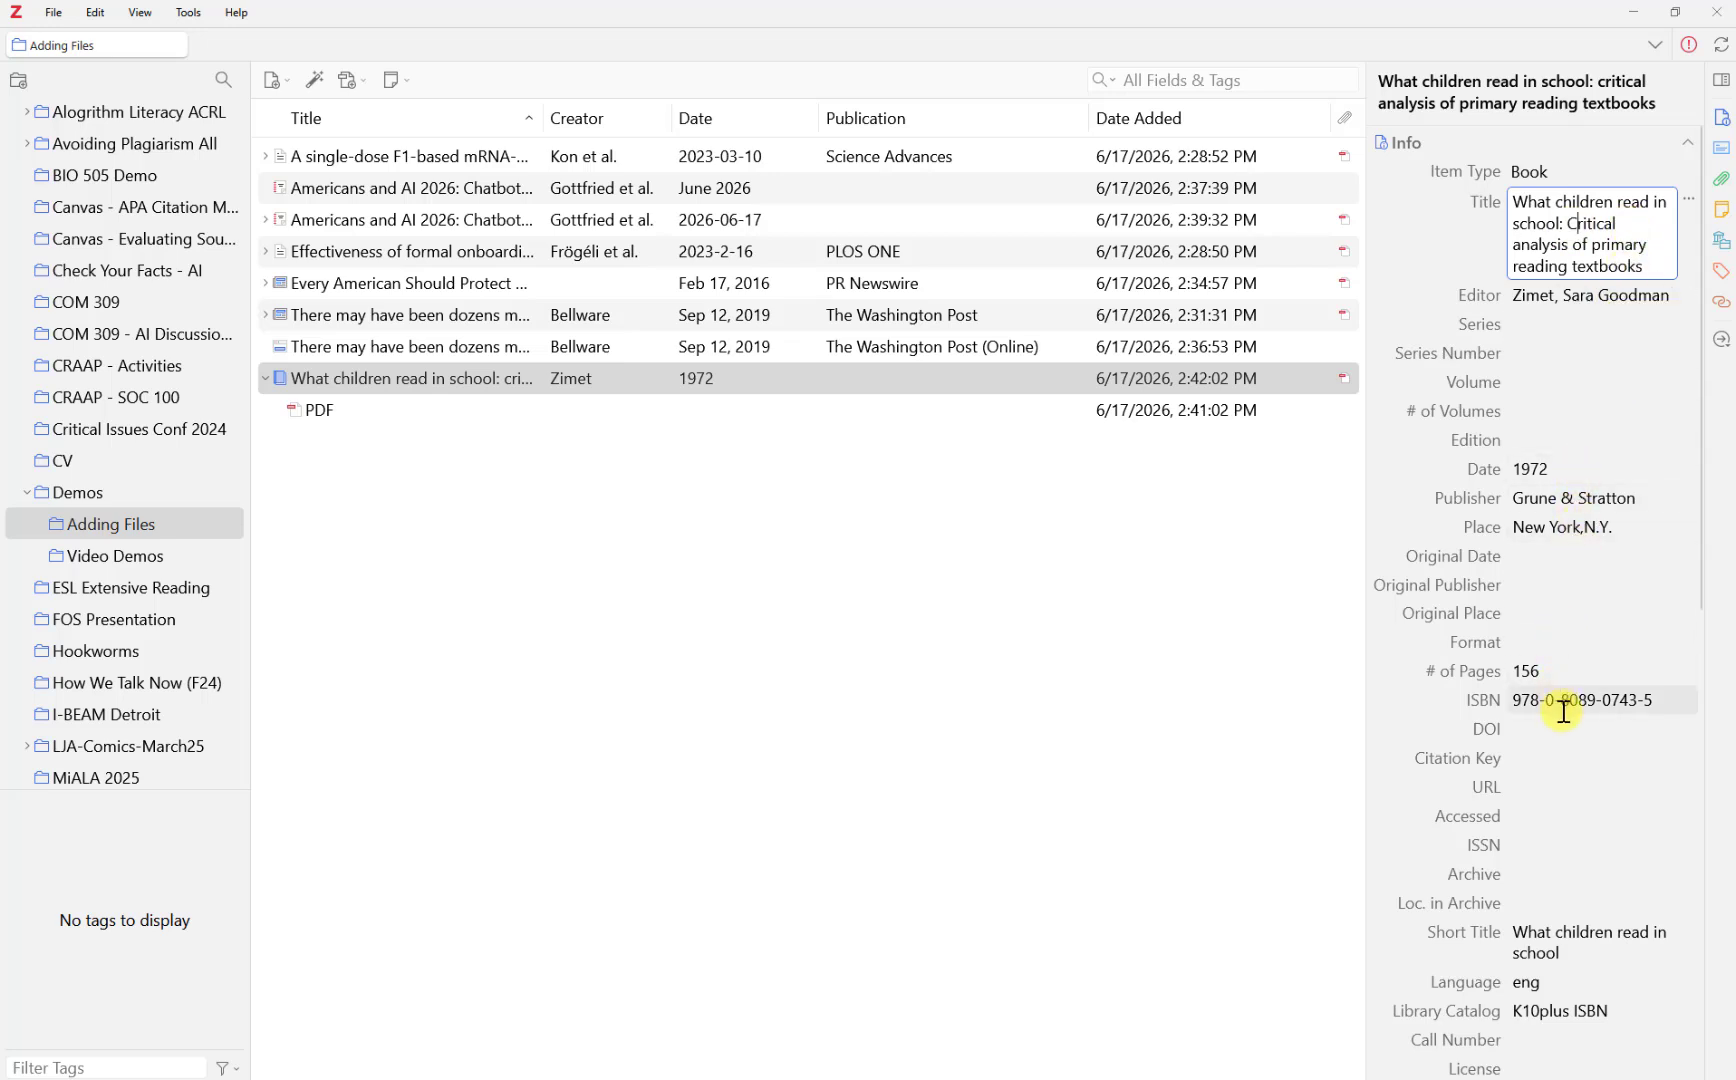
# Review the book's remaining metadata against the scanned title page, save the title edit and collapse the entry
pyautogui.scroll(-6, 1562, 770)
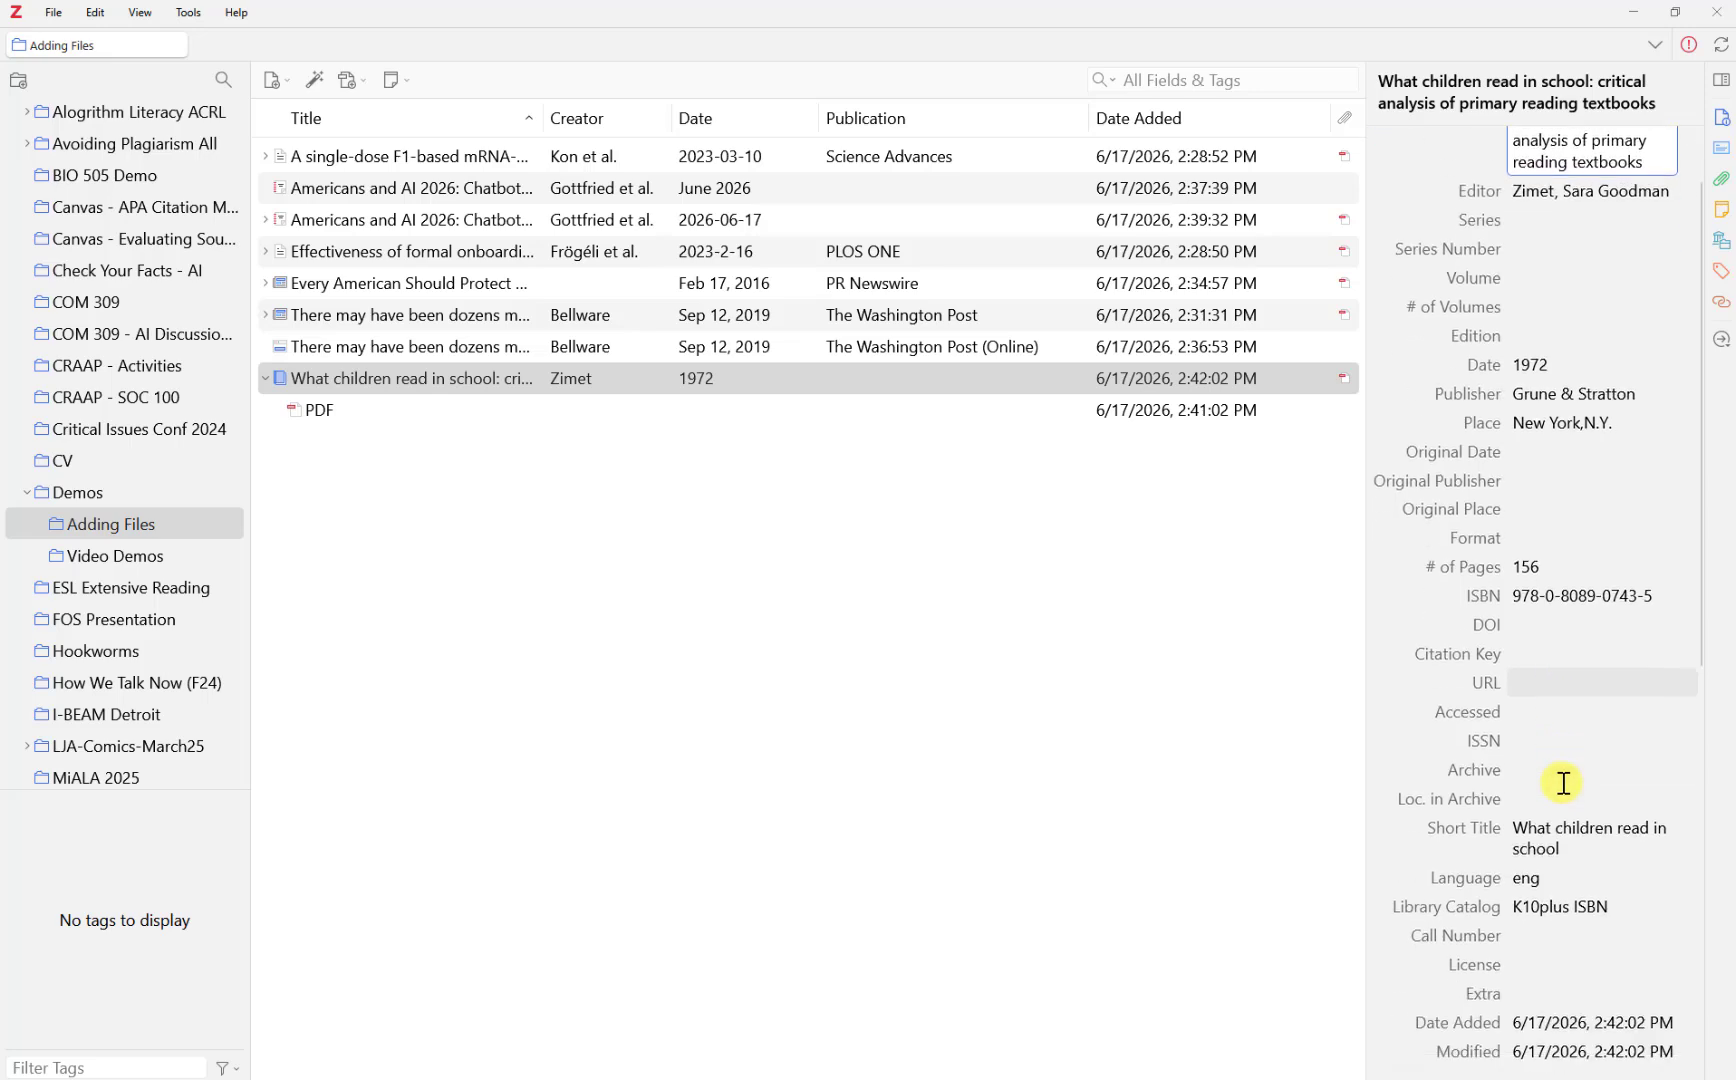
pyautogui.scroll(6, 1561, 783)
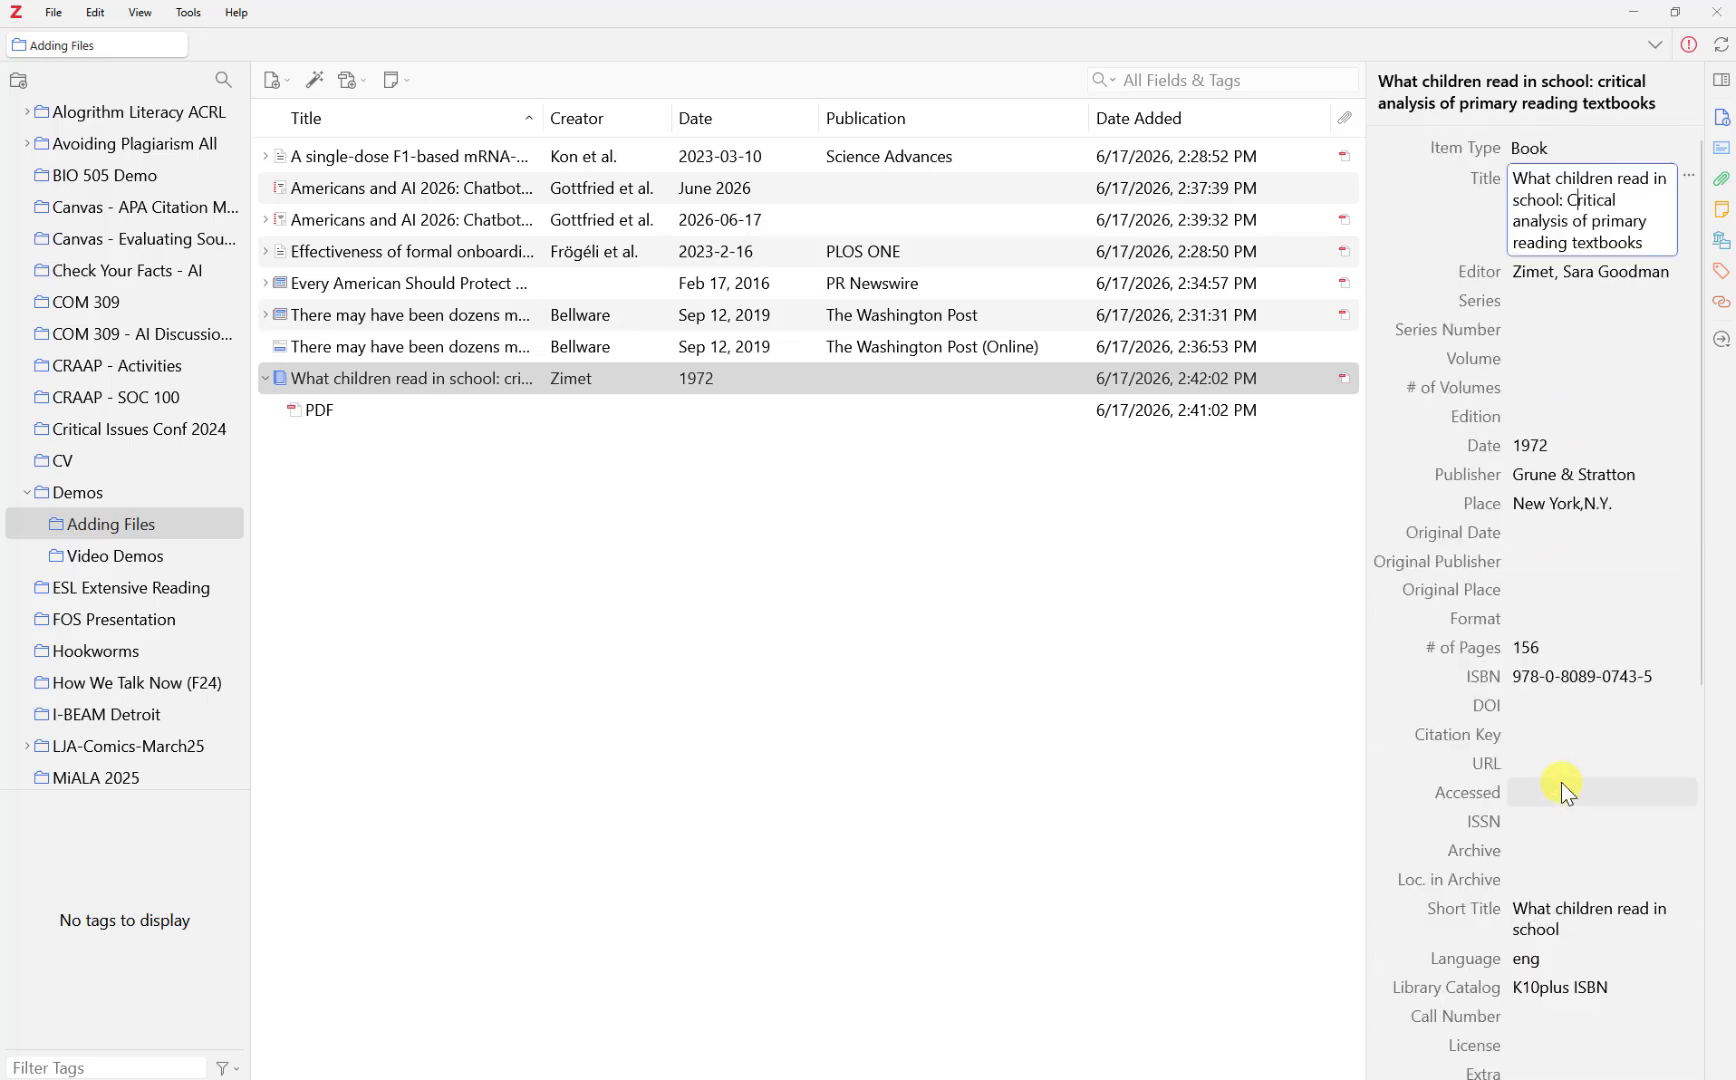
pyautogui.hotkey('alt', 'Tab')
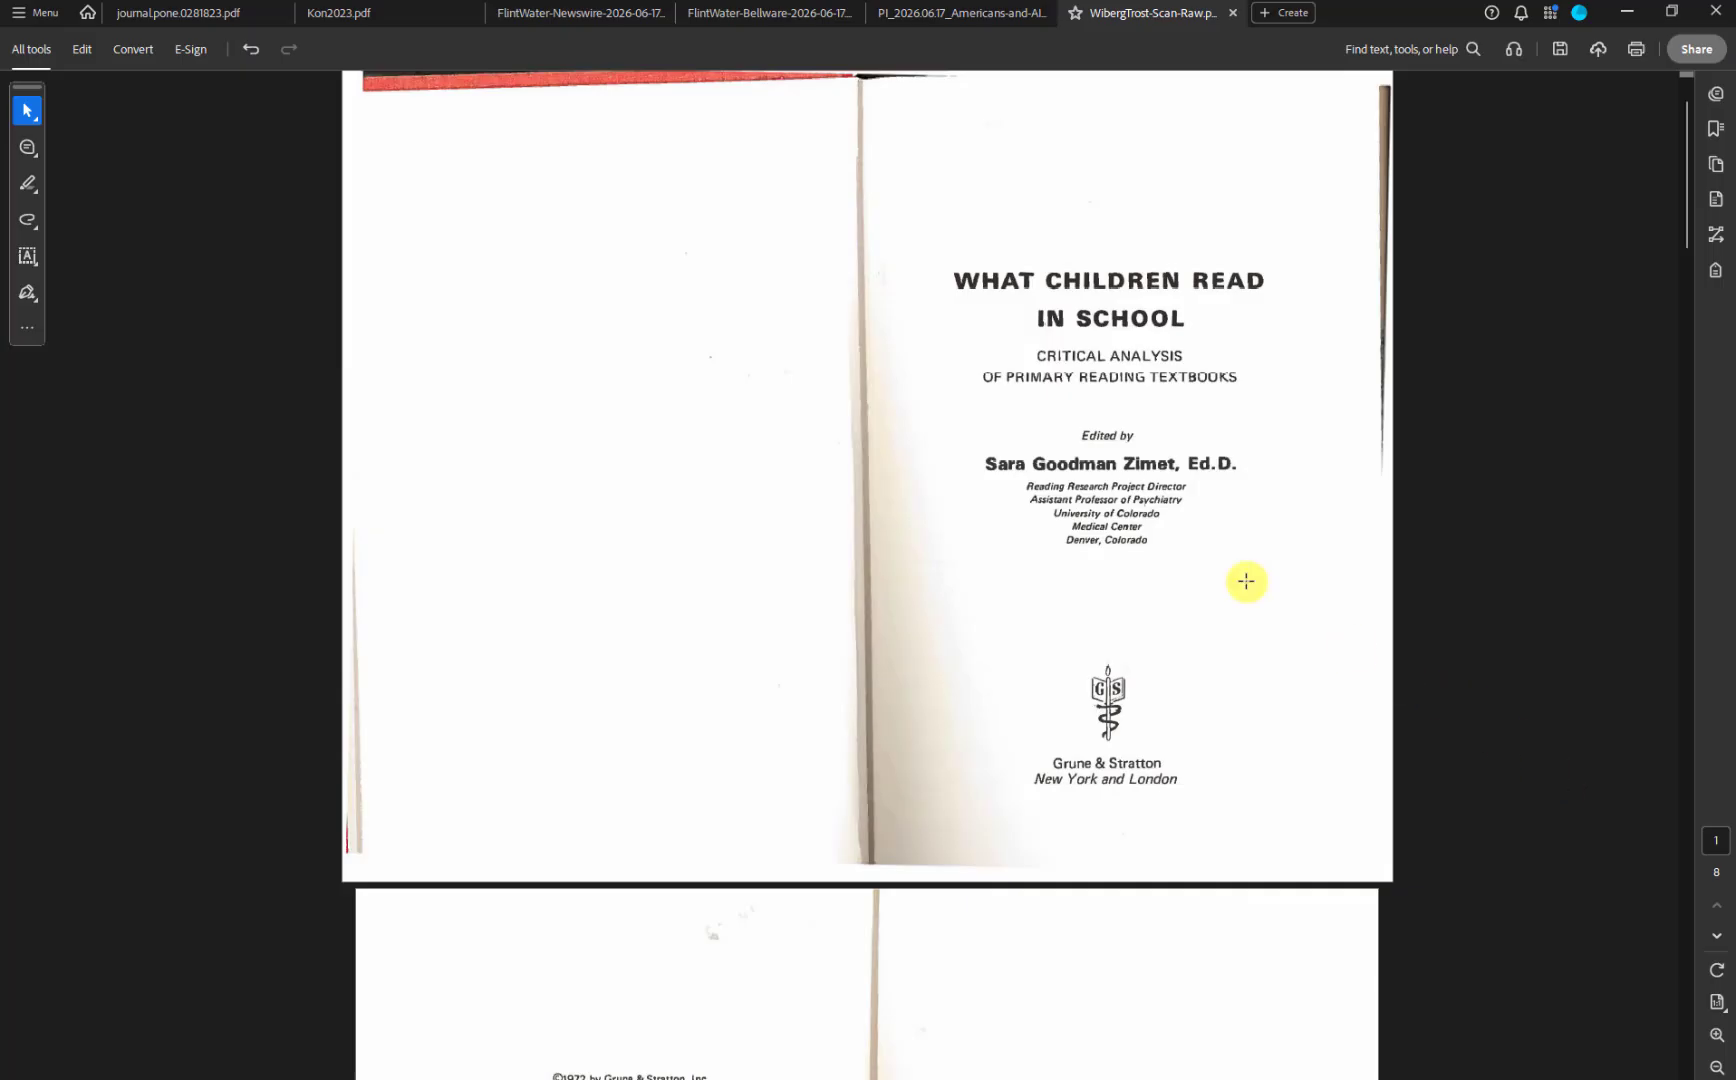
pyautogui.hotkey('alt', 'Tab')
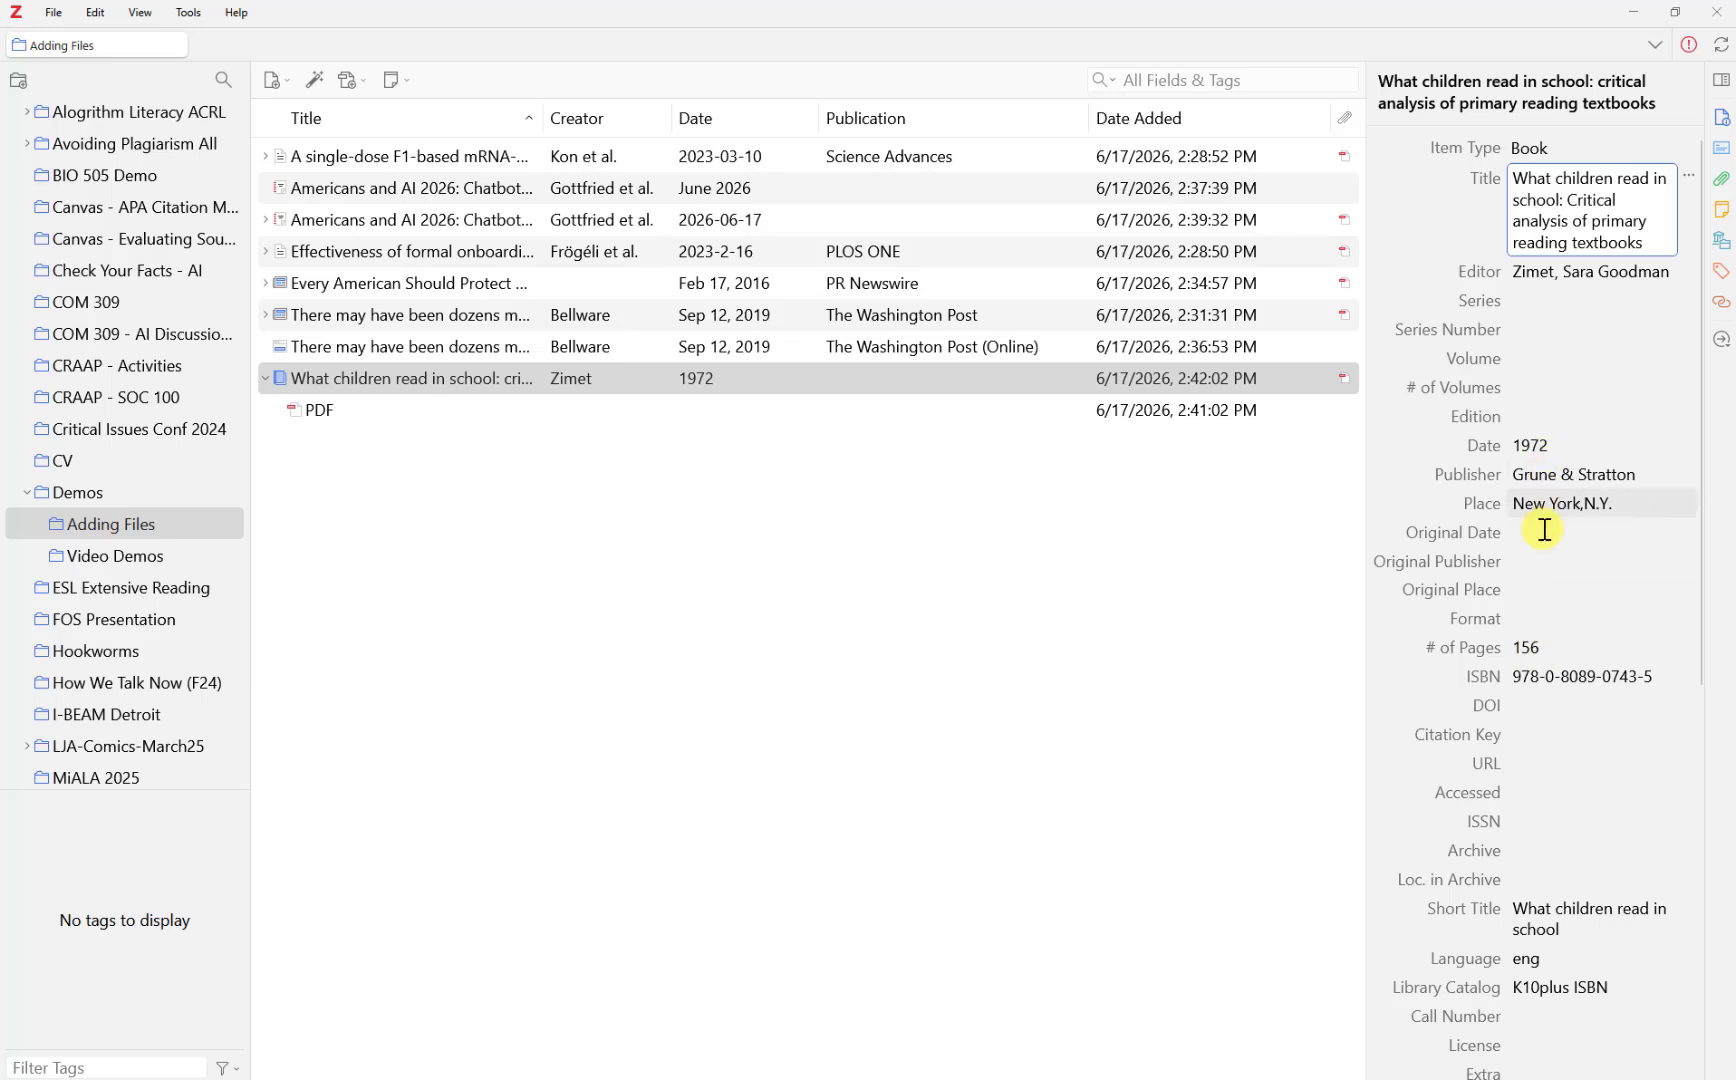
pyautogui.scroll(1, 1540, 575)
pyautogui.click(1229, 527)
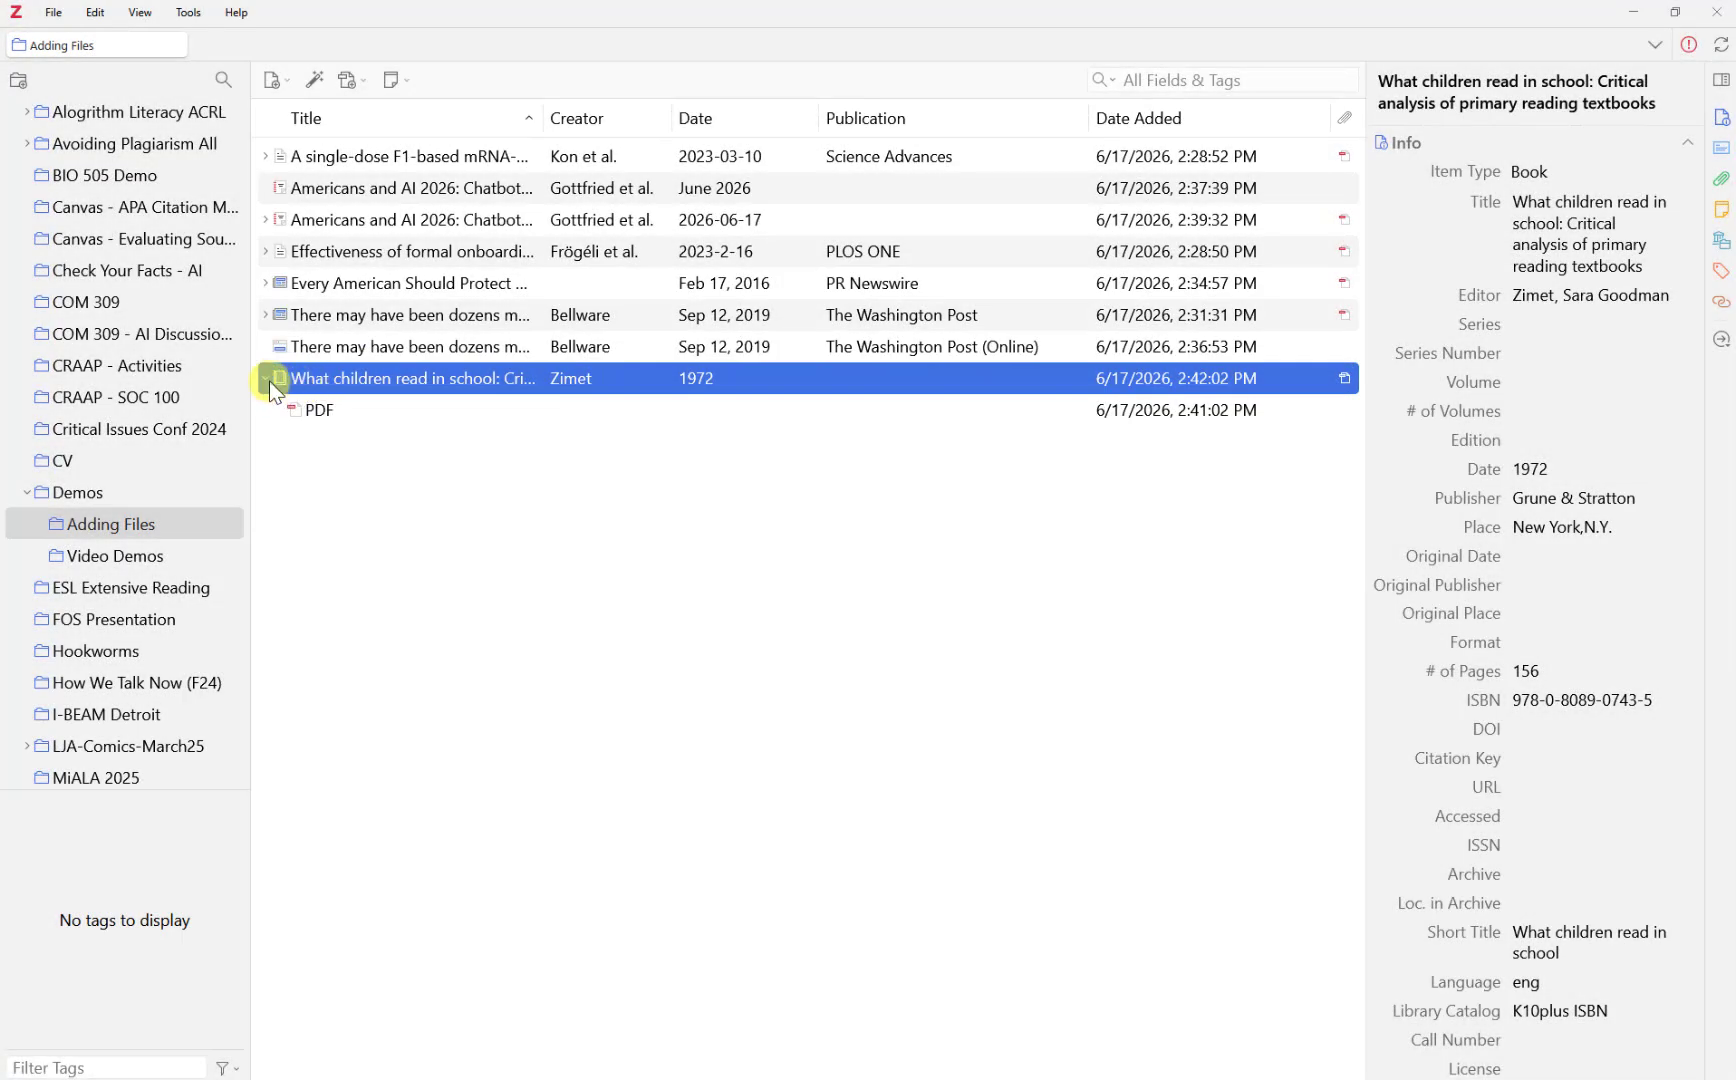
pyautogui.click(265, 379)
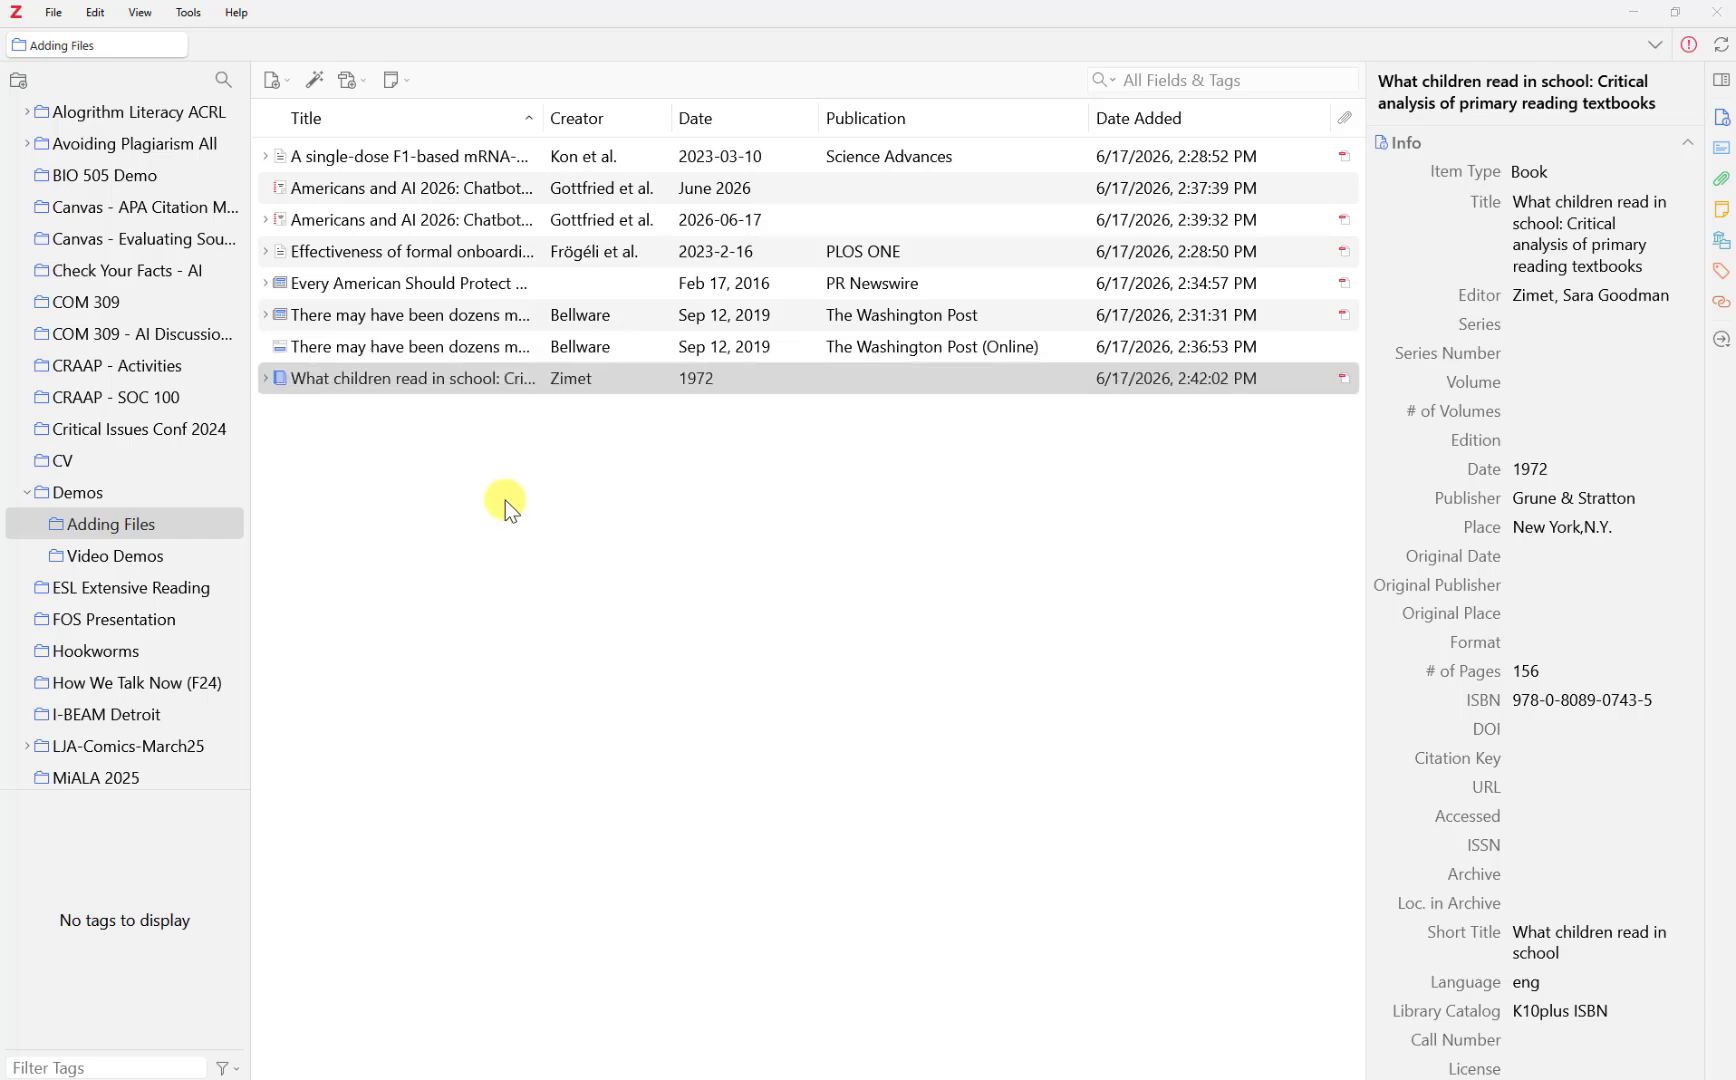
# Add Regulations.gov.htm from the Add PDF folder to the Adding Files collection
pyautogui.hotkey('alt', 'Tab')
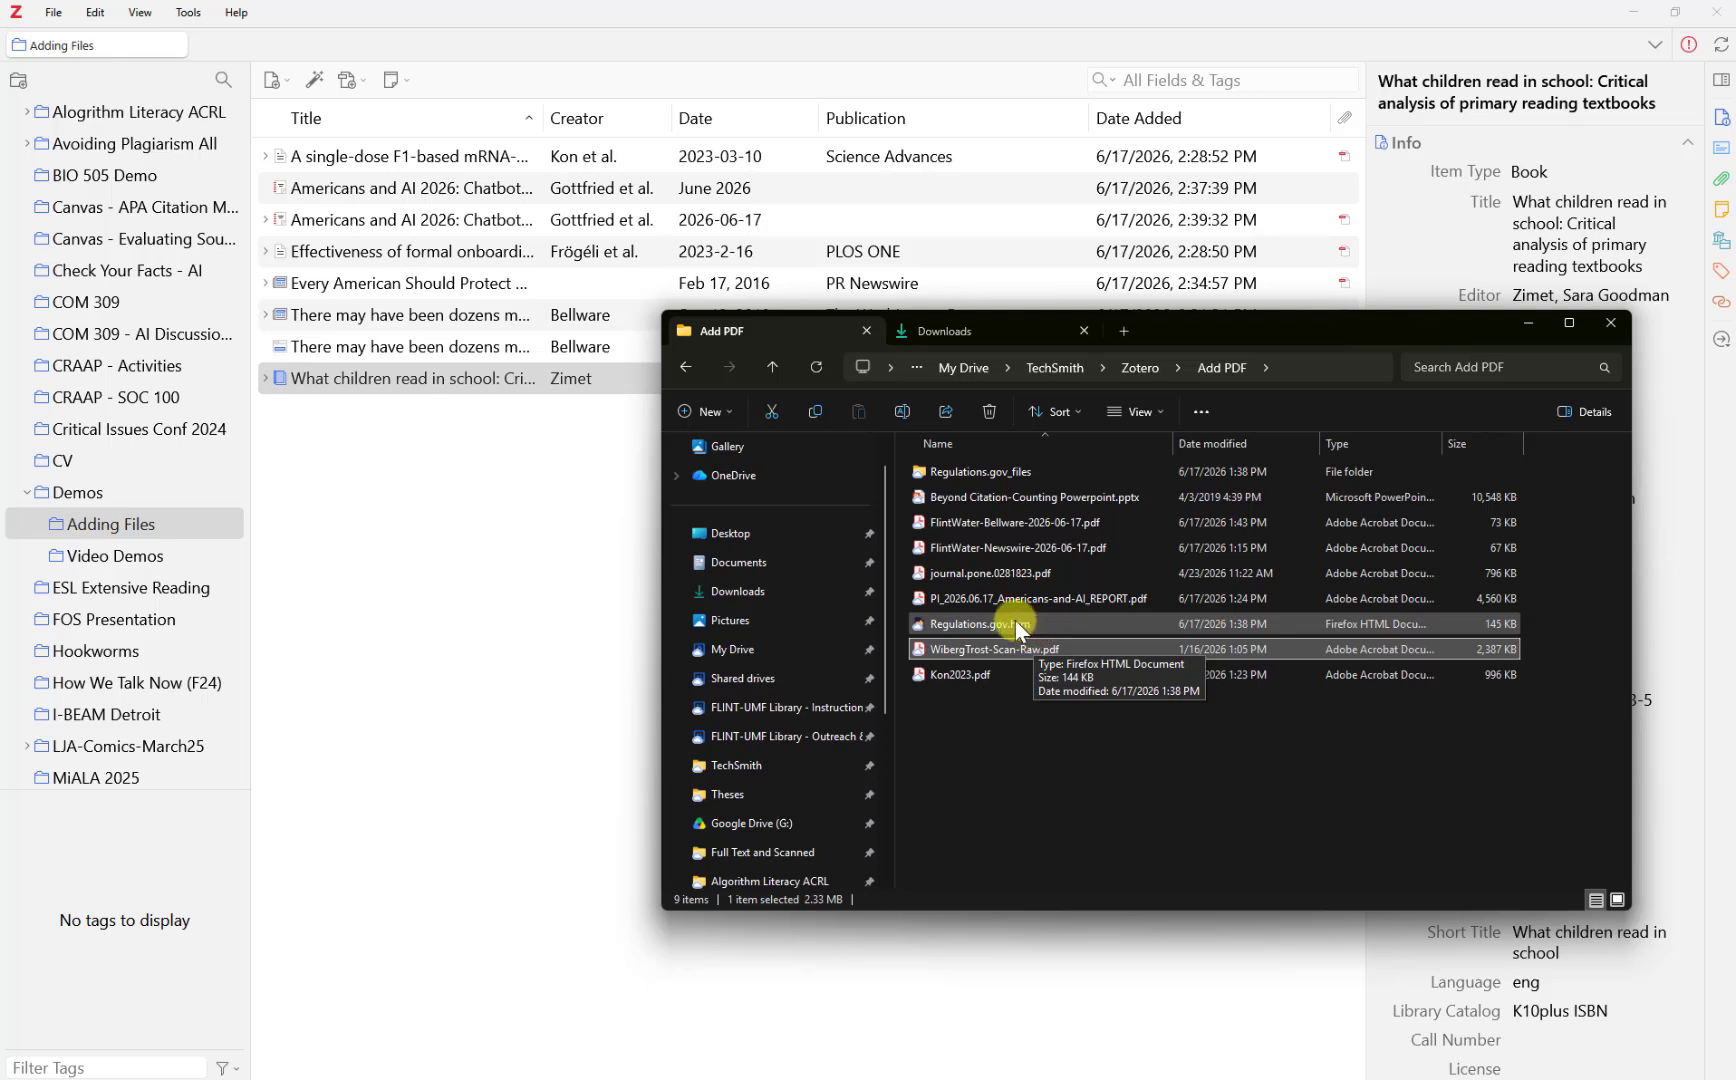
pyautogui.moveTo(1014, 620); pyautogui.dragTo(484, 487)
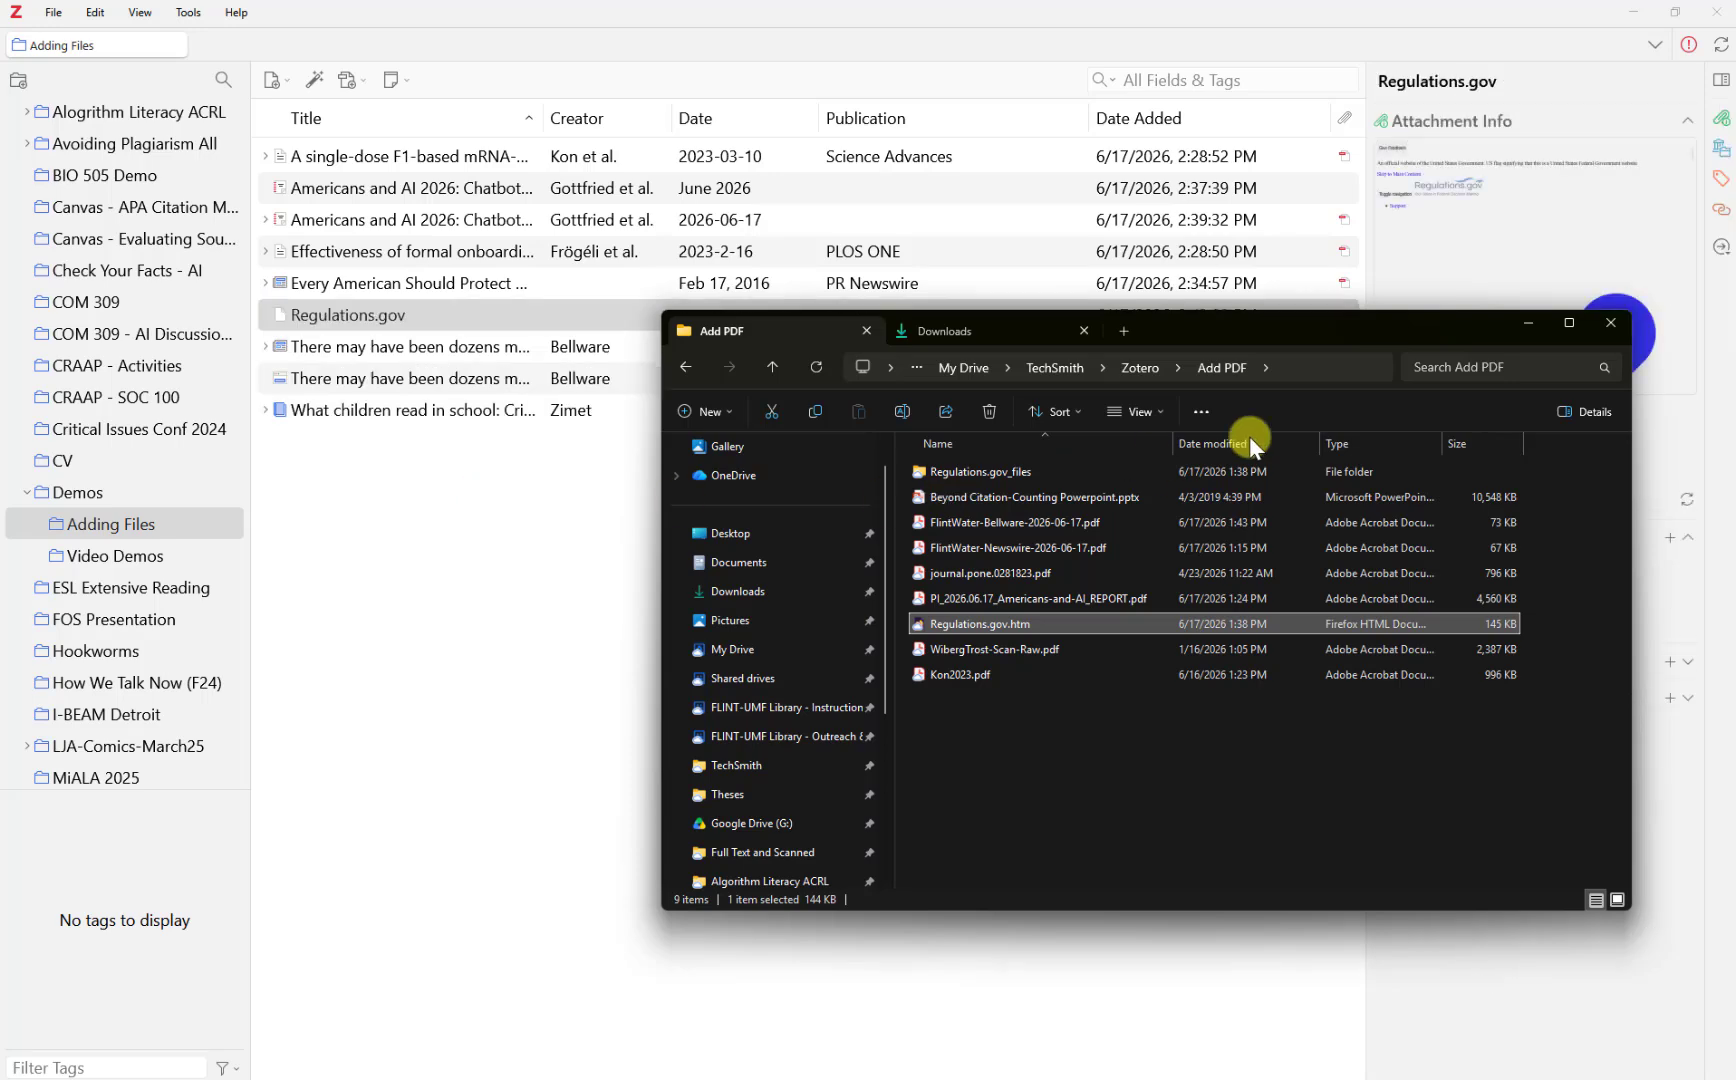
pyautogui.click(1522, 328)
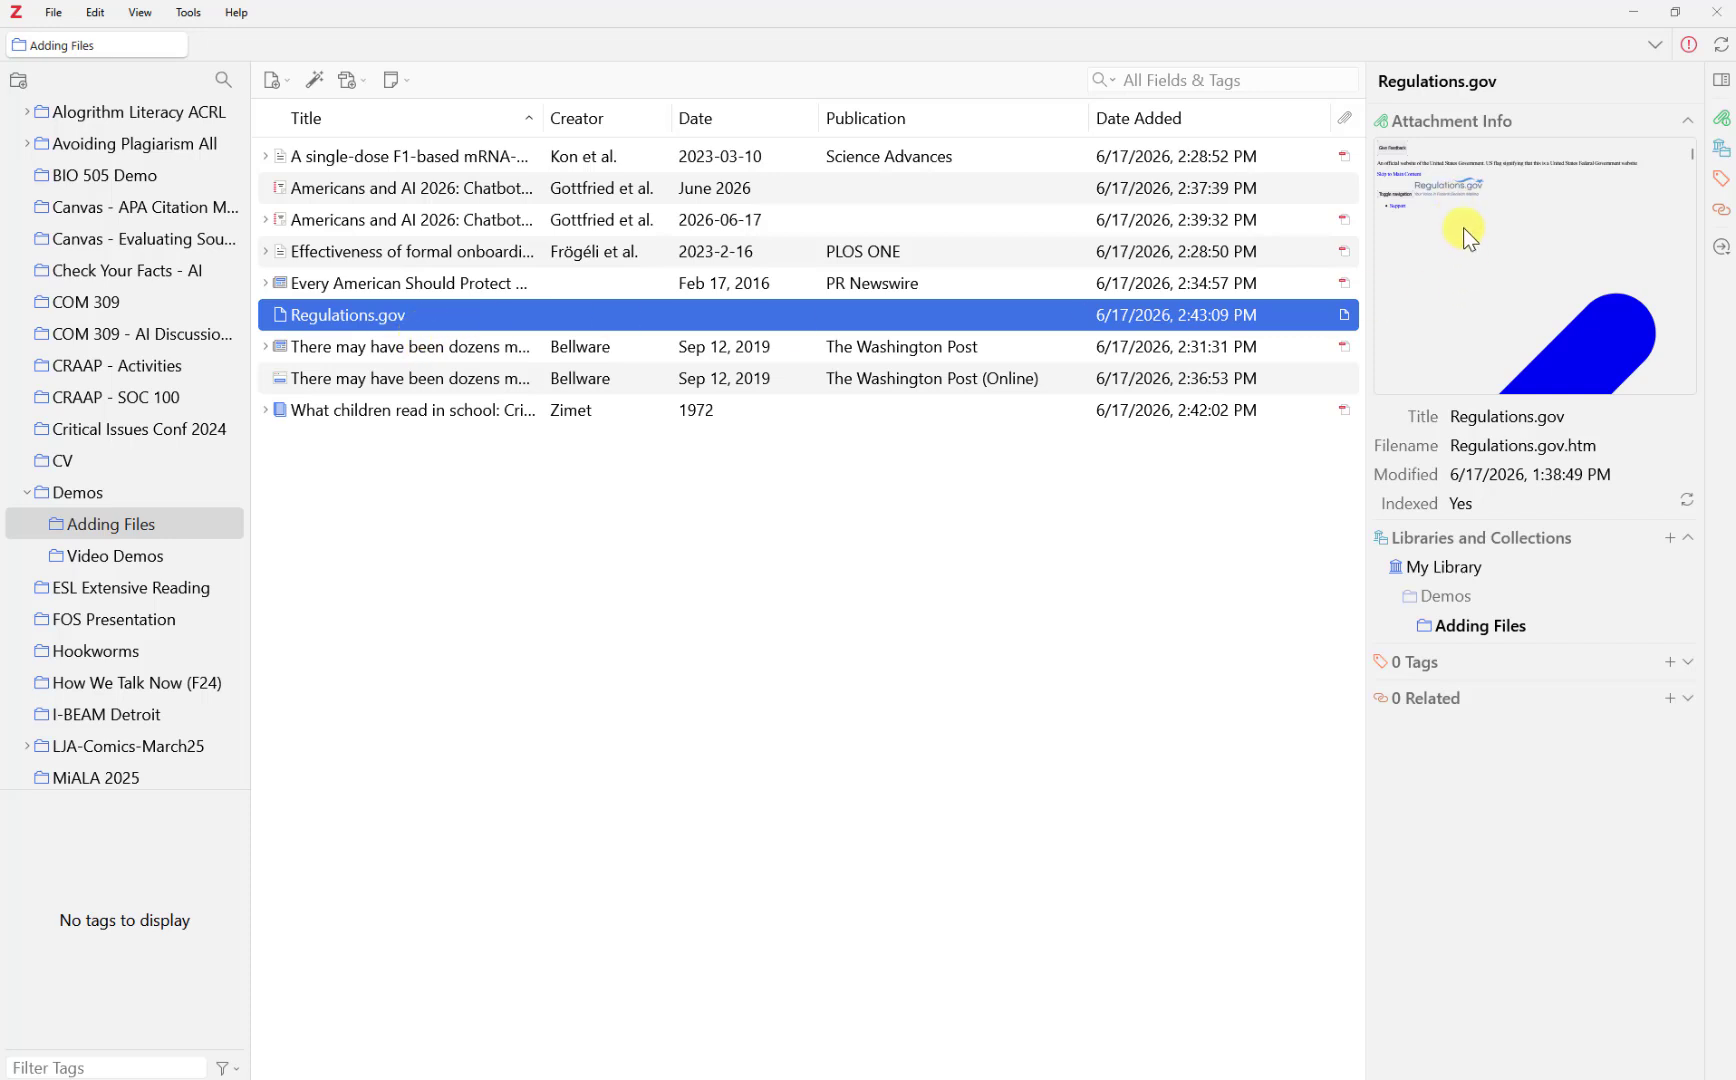
# Examine how the saved Regulations.gov file renders in Zotero and compare it with the original web page in the browser
pyautogui.scroll(-5, 1486, 220)
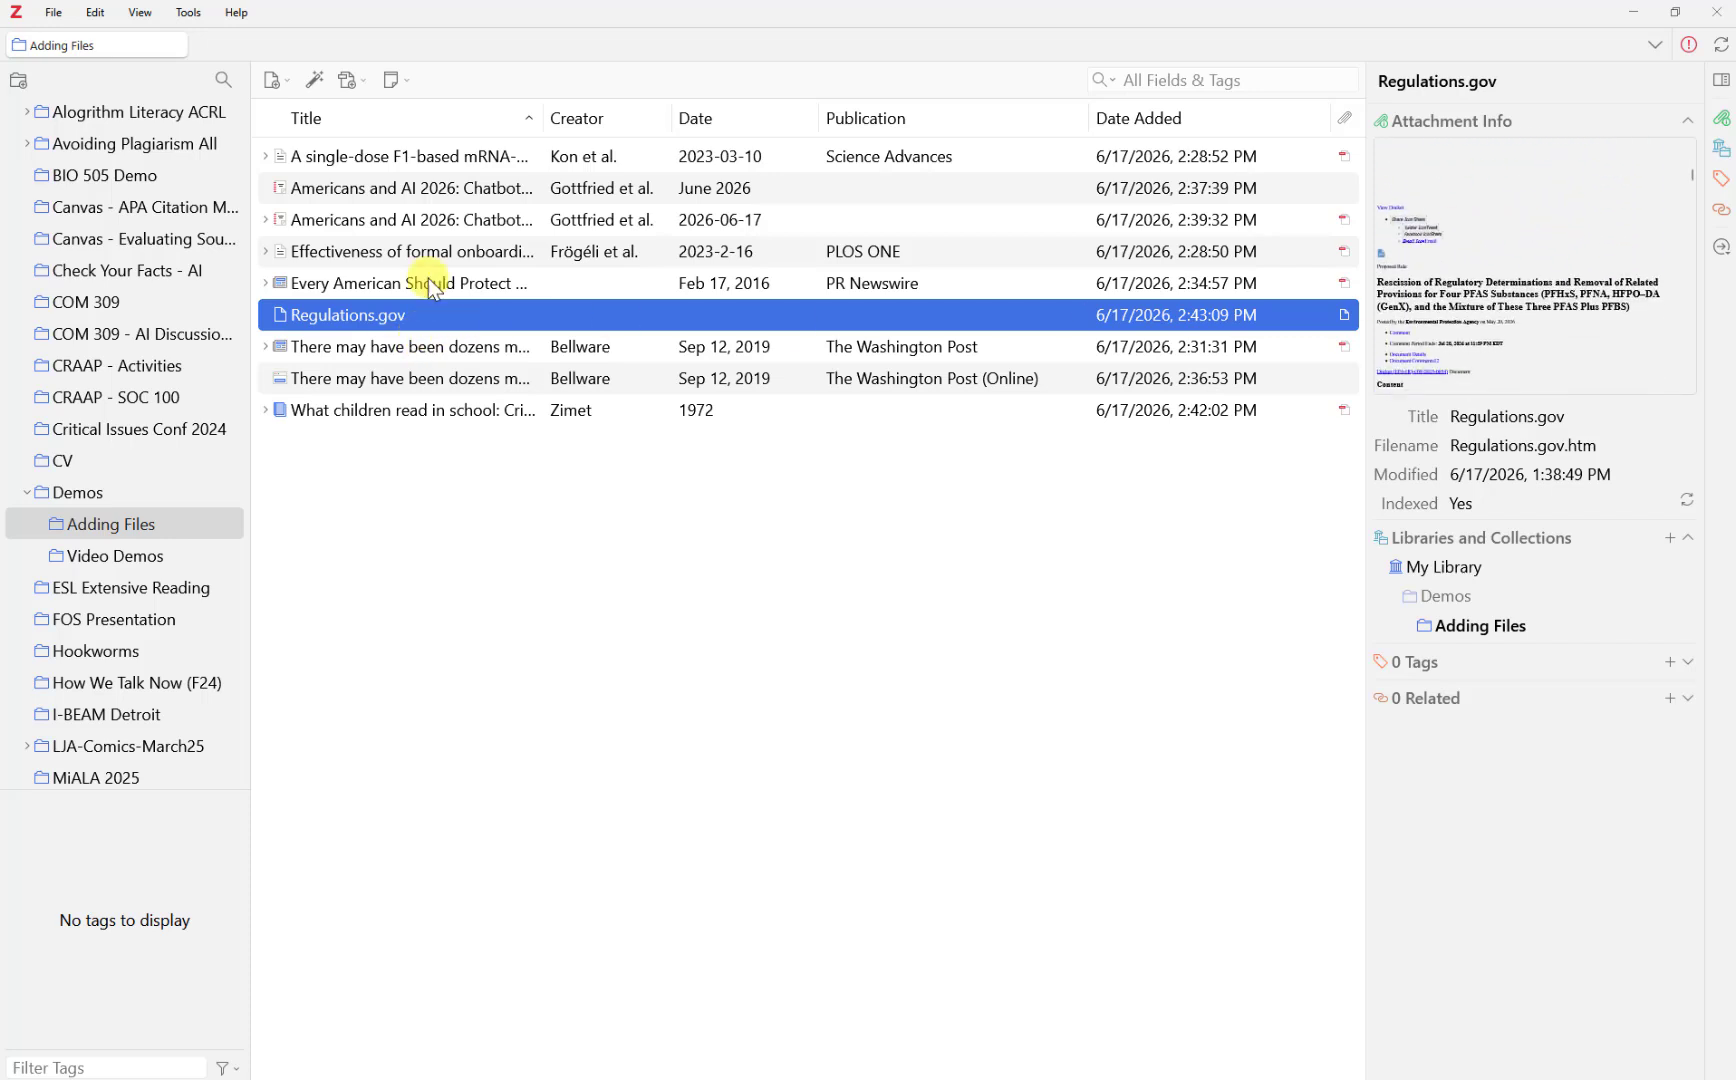
pyautogui.doubleClick(339, 318)
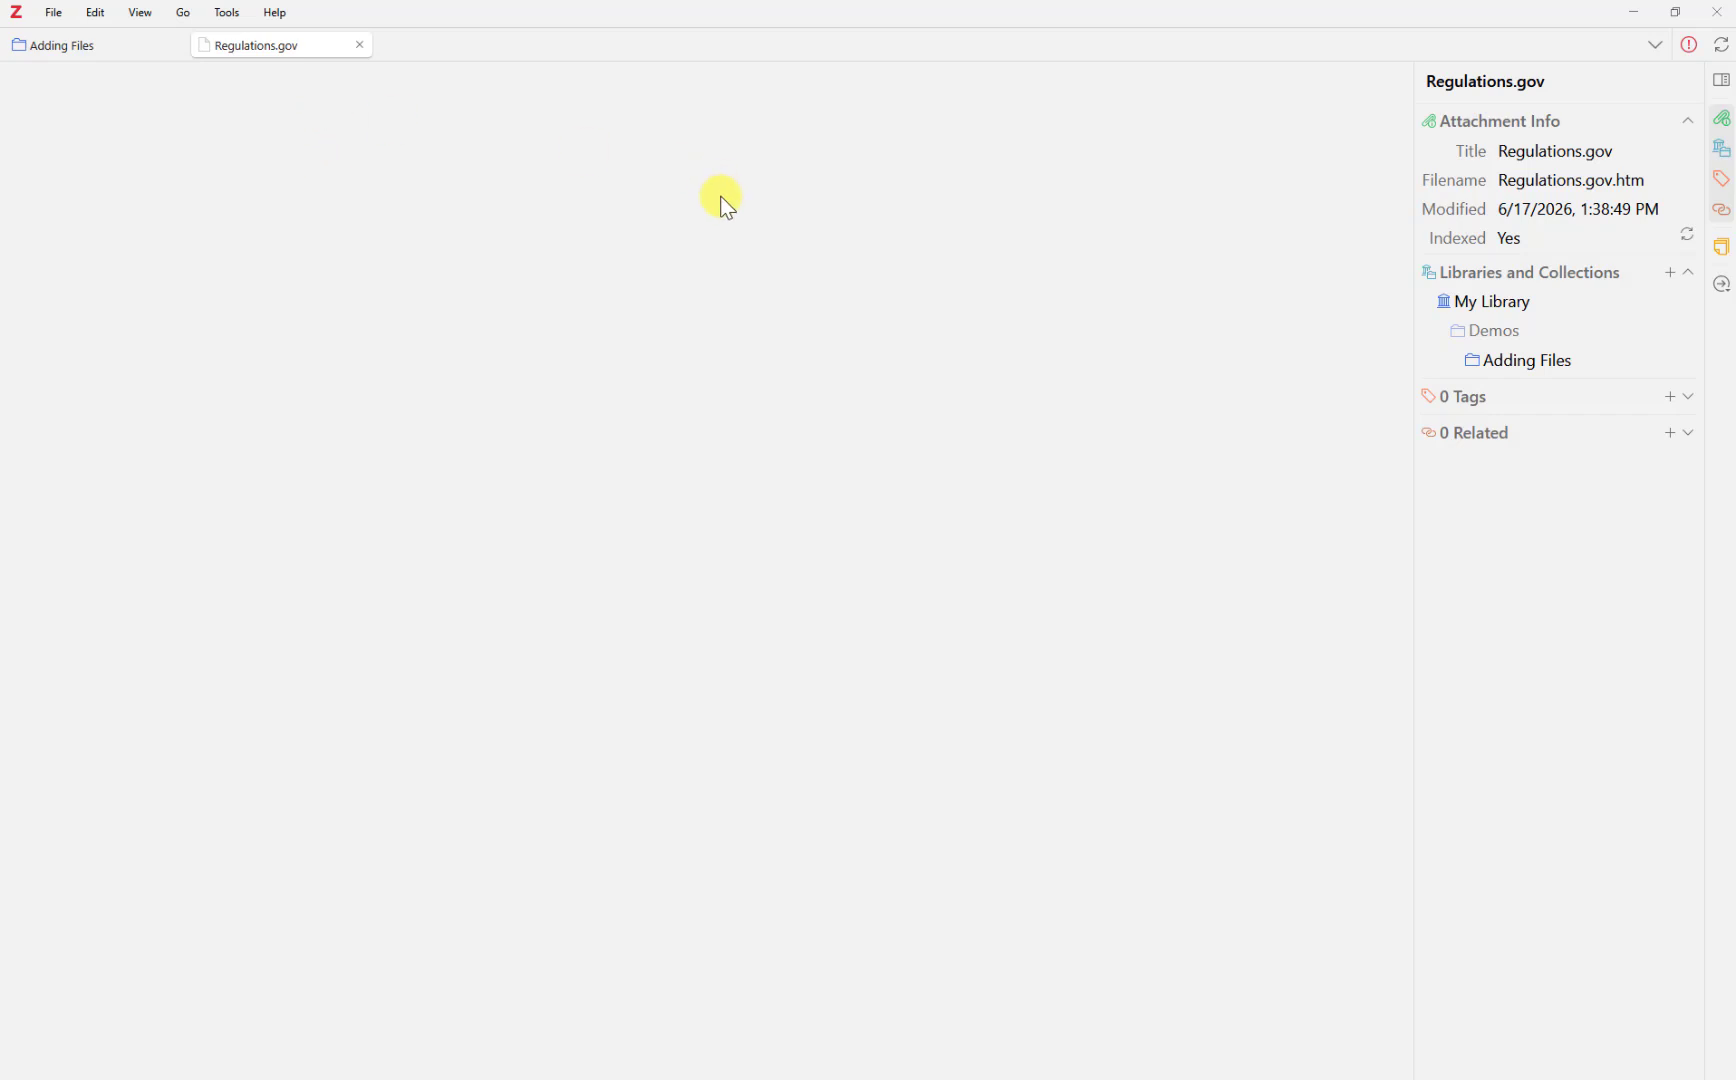
pyautogui.scroll(-10, 644, 375)
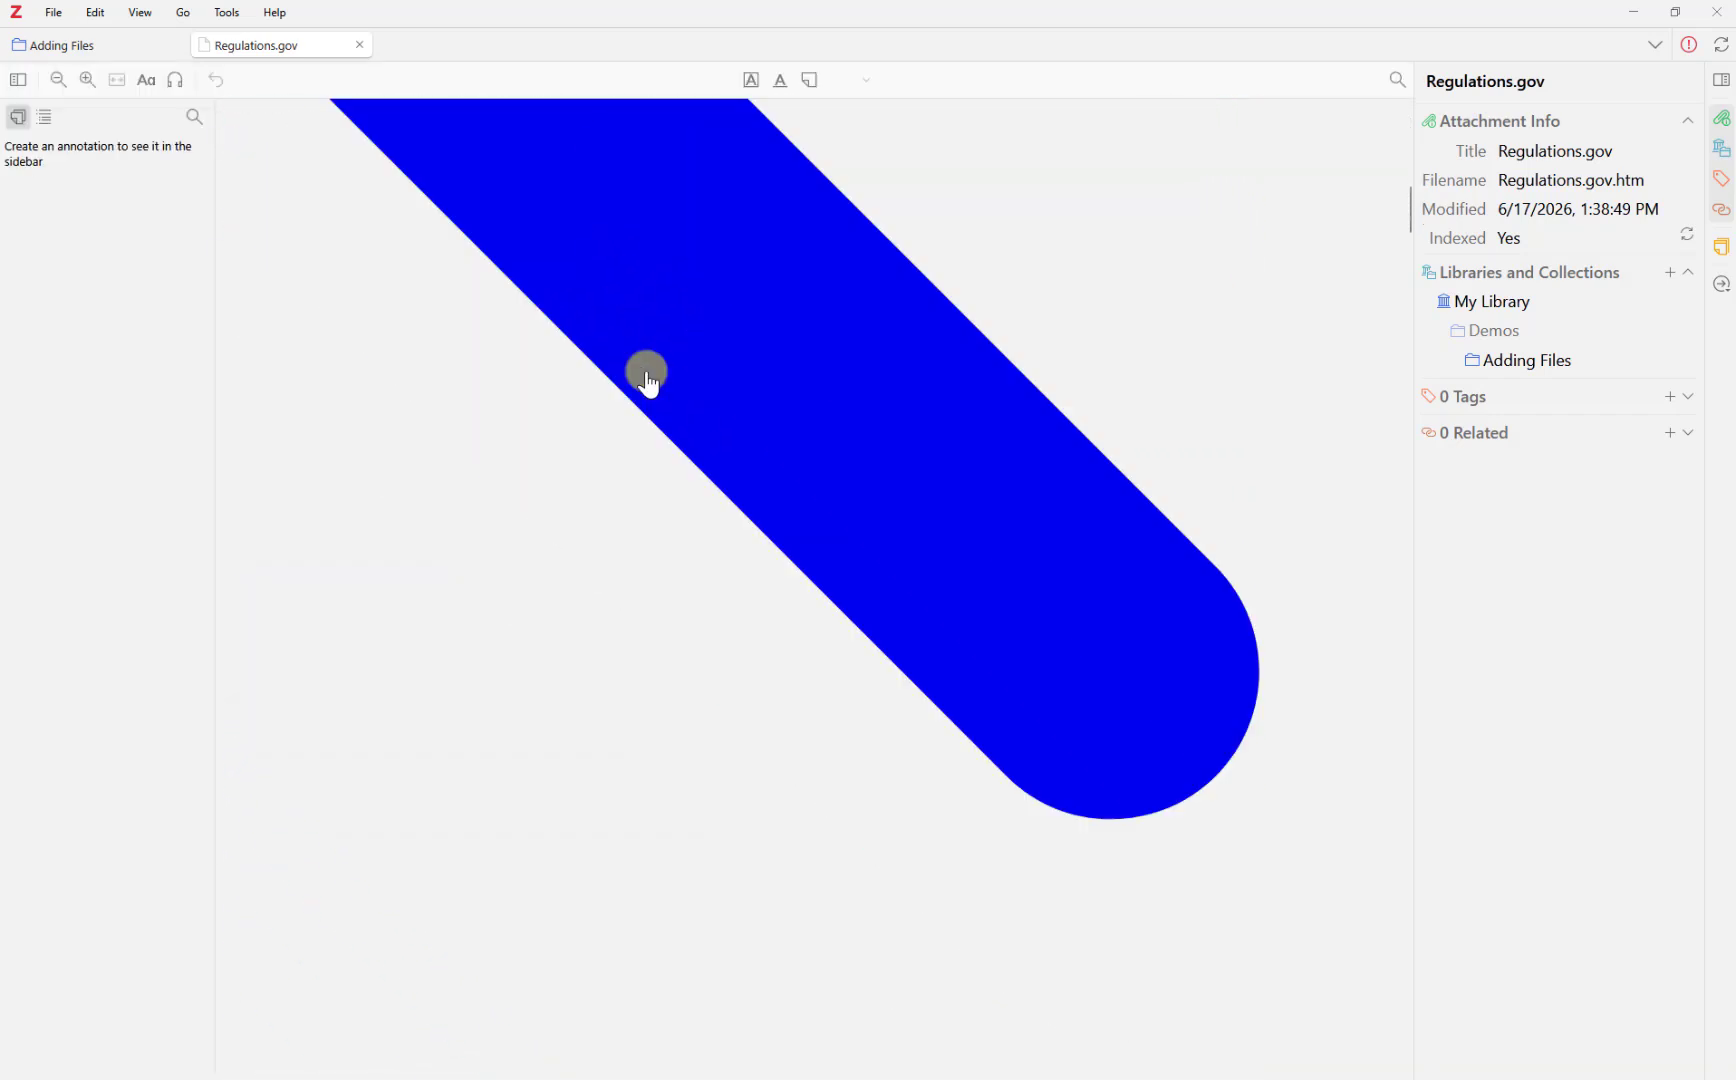
pyautogui.scroll(-20, 646, 372)
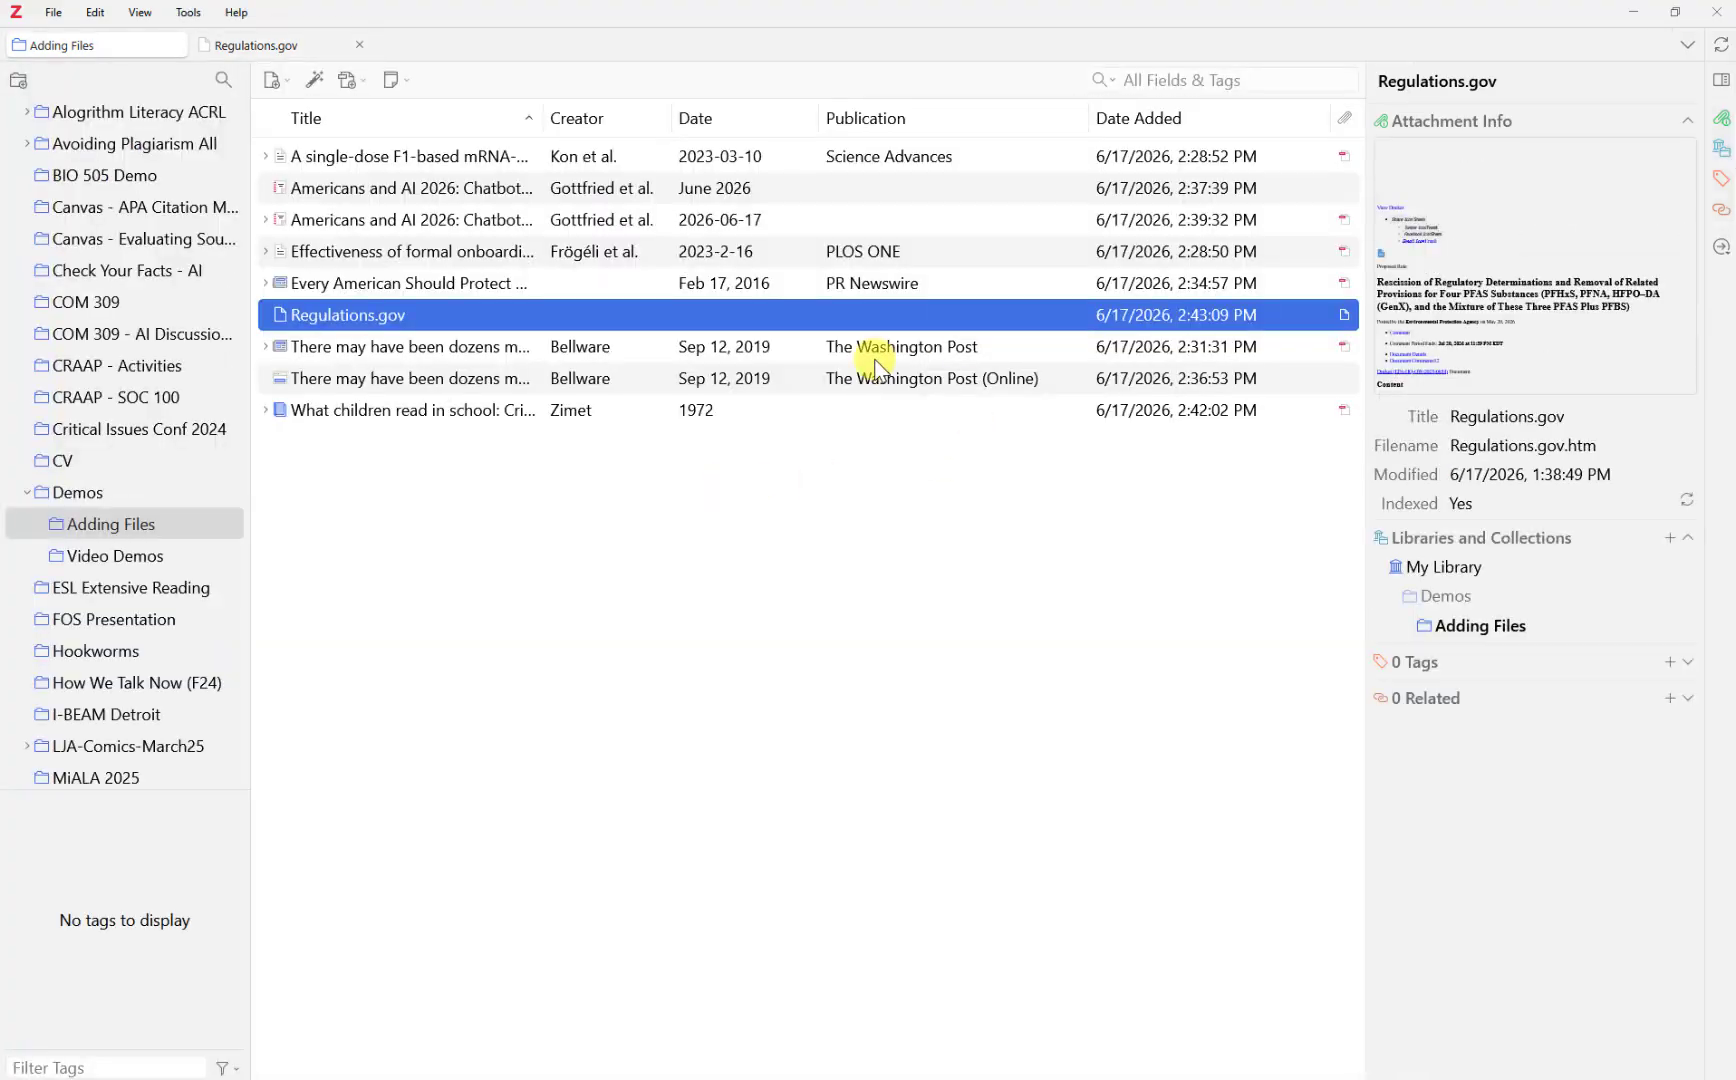
pyautogui.hotkey('alt', 'Tab')
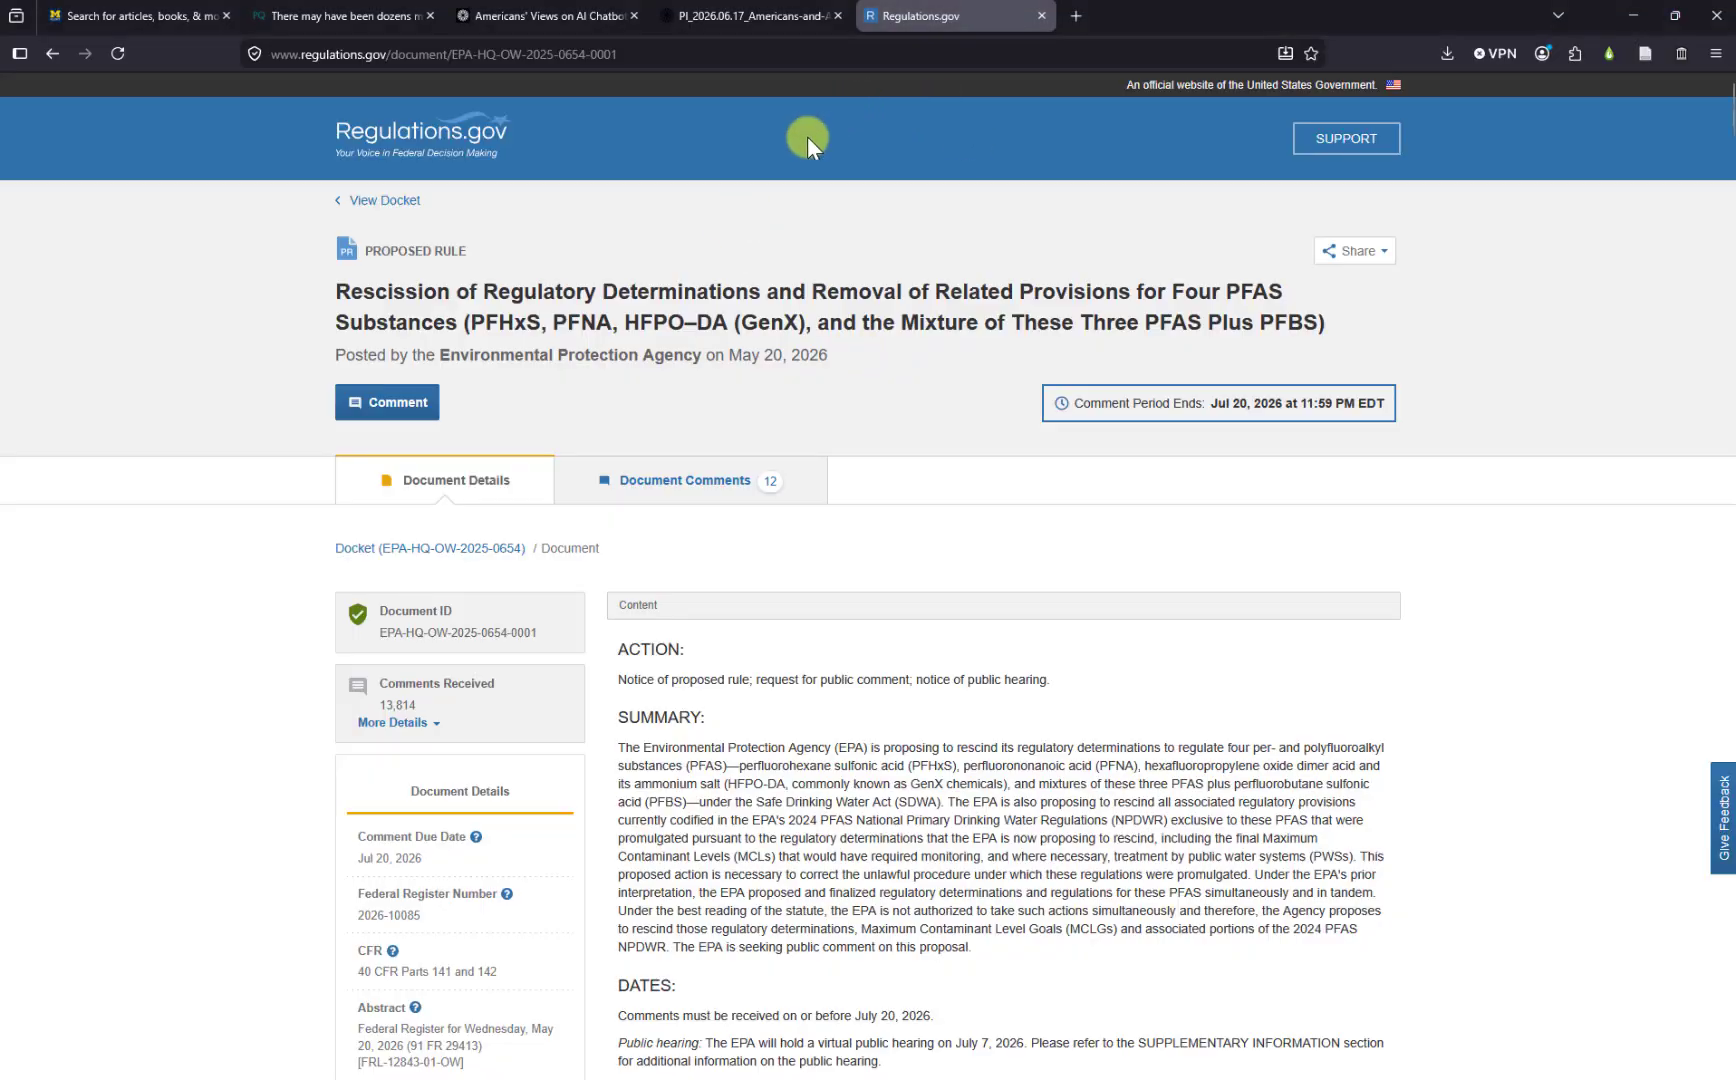
pyautogui.click(1643, 54)
pyautogui.hotkey('alt', 'Tab')
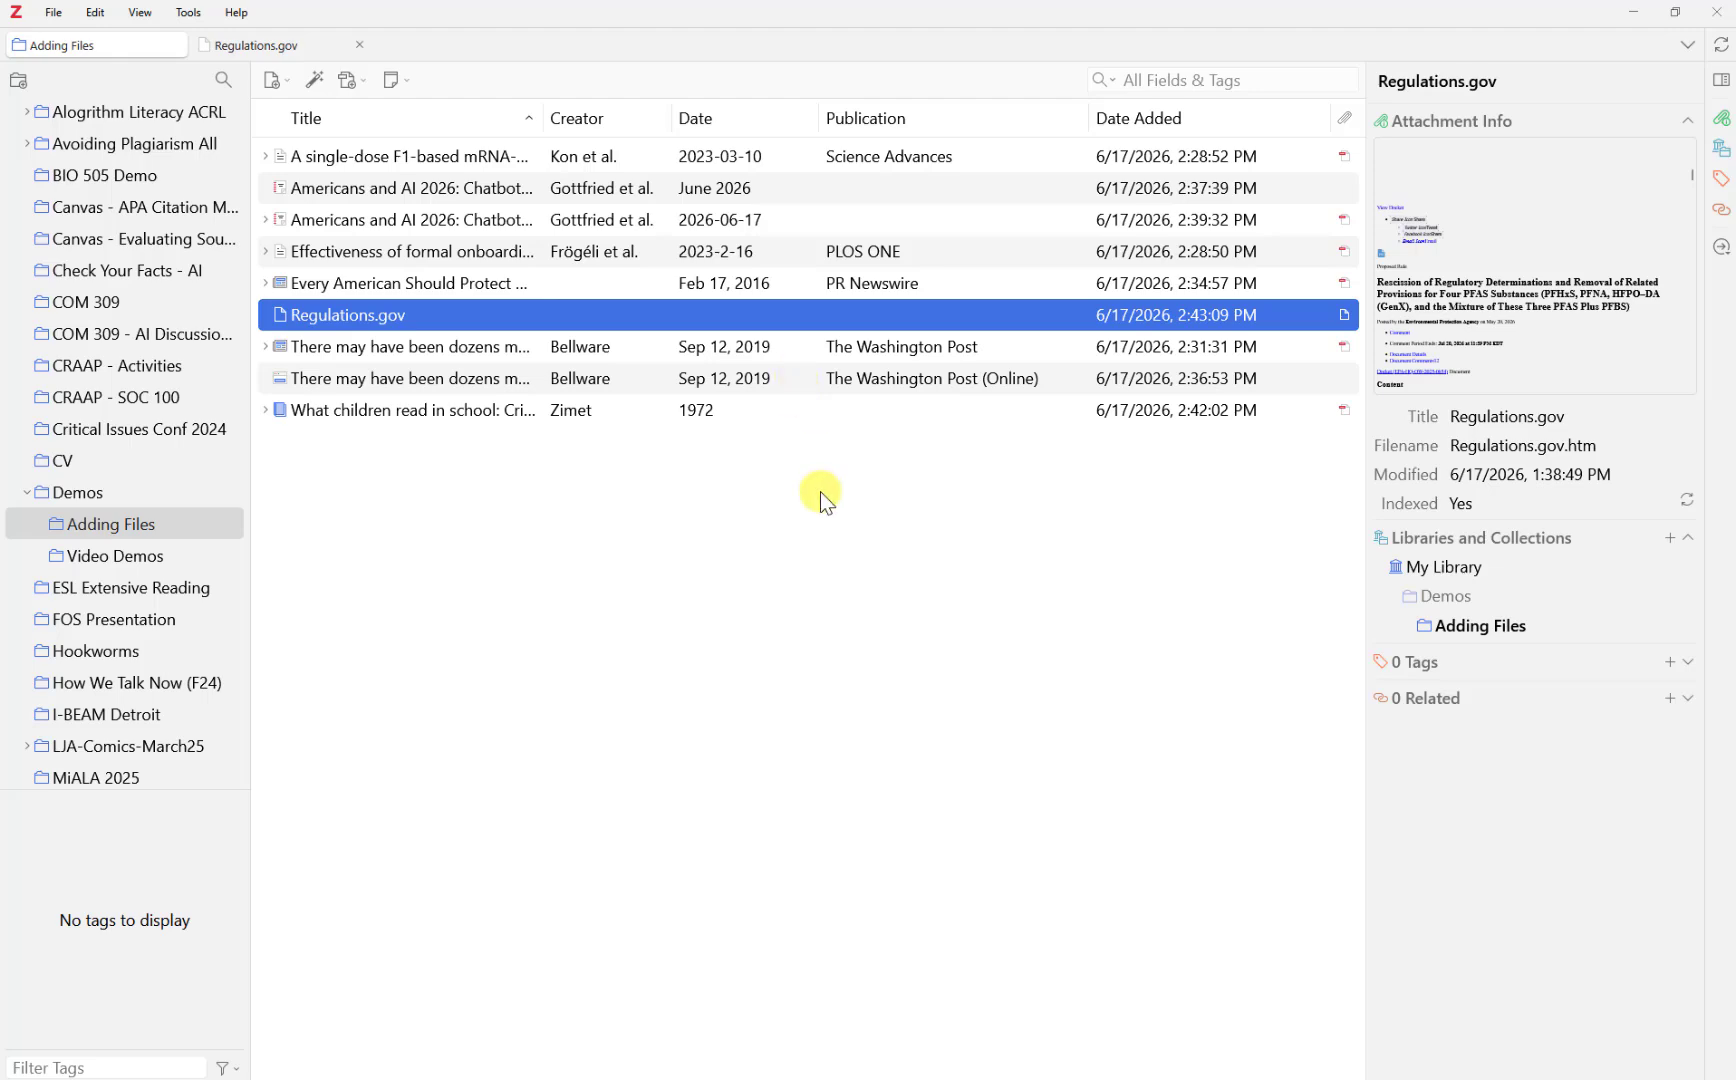
# Add Beyond Citation-Counting Powerpoint.pptx from the Add PDF folder to the Adding Files collection
pyautogui.click(799, 1077)
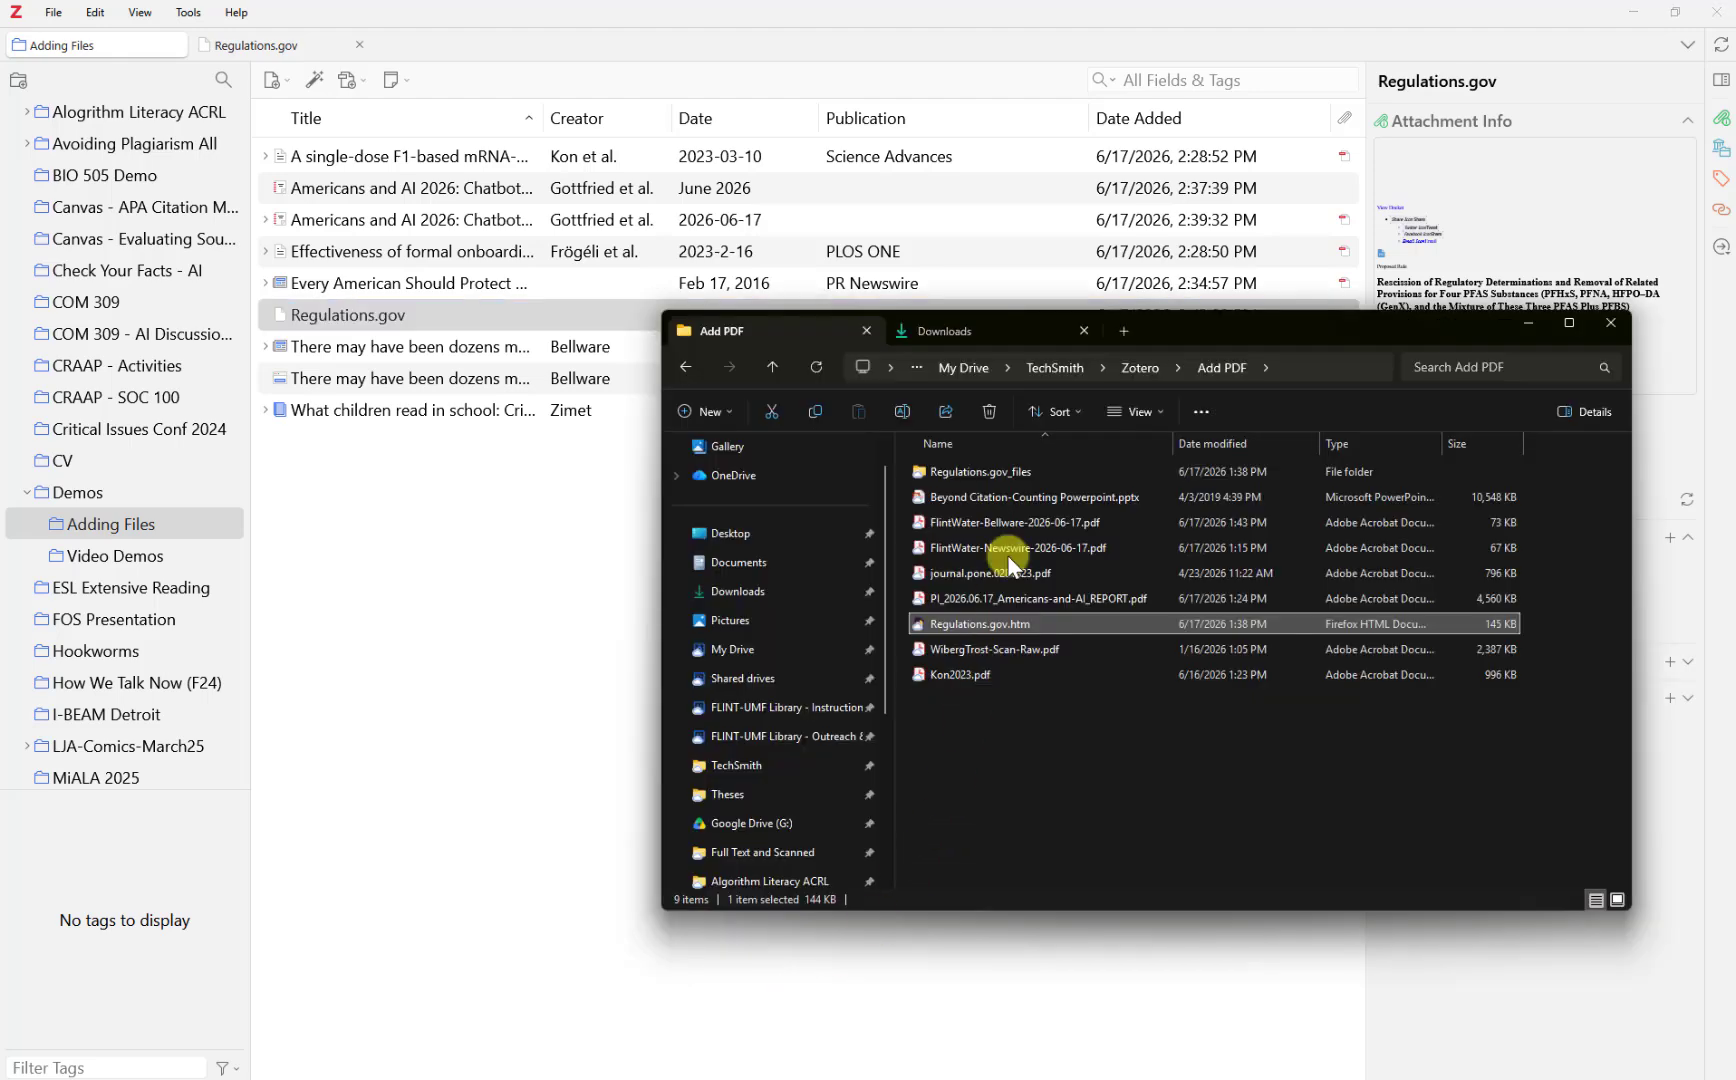
pyautogui.moveTo(1189, 327); pyautogui.dragTo(1208, 336)
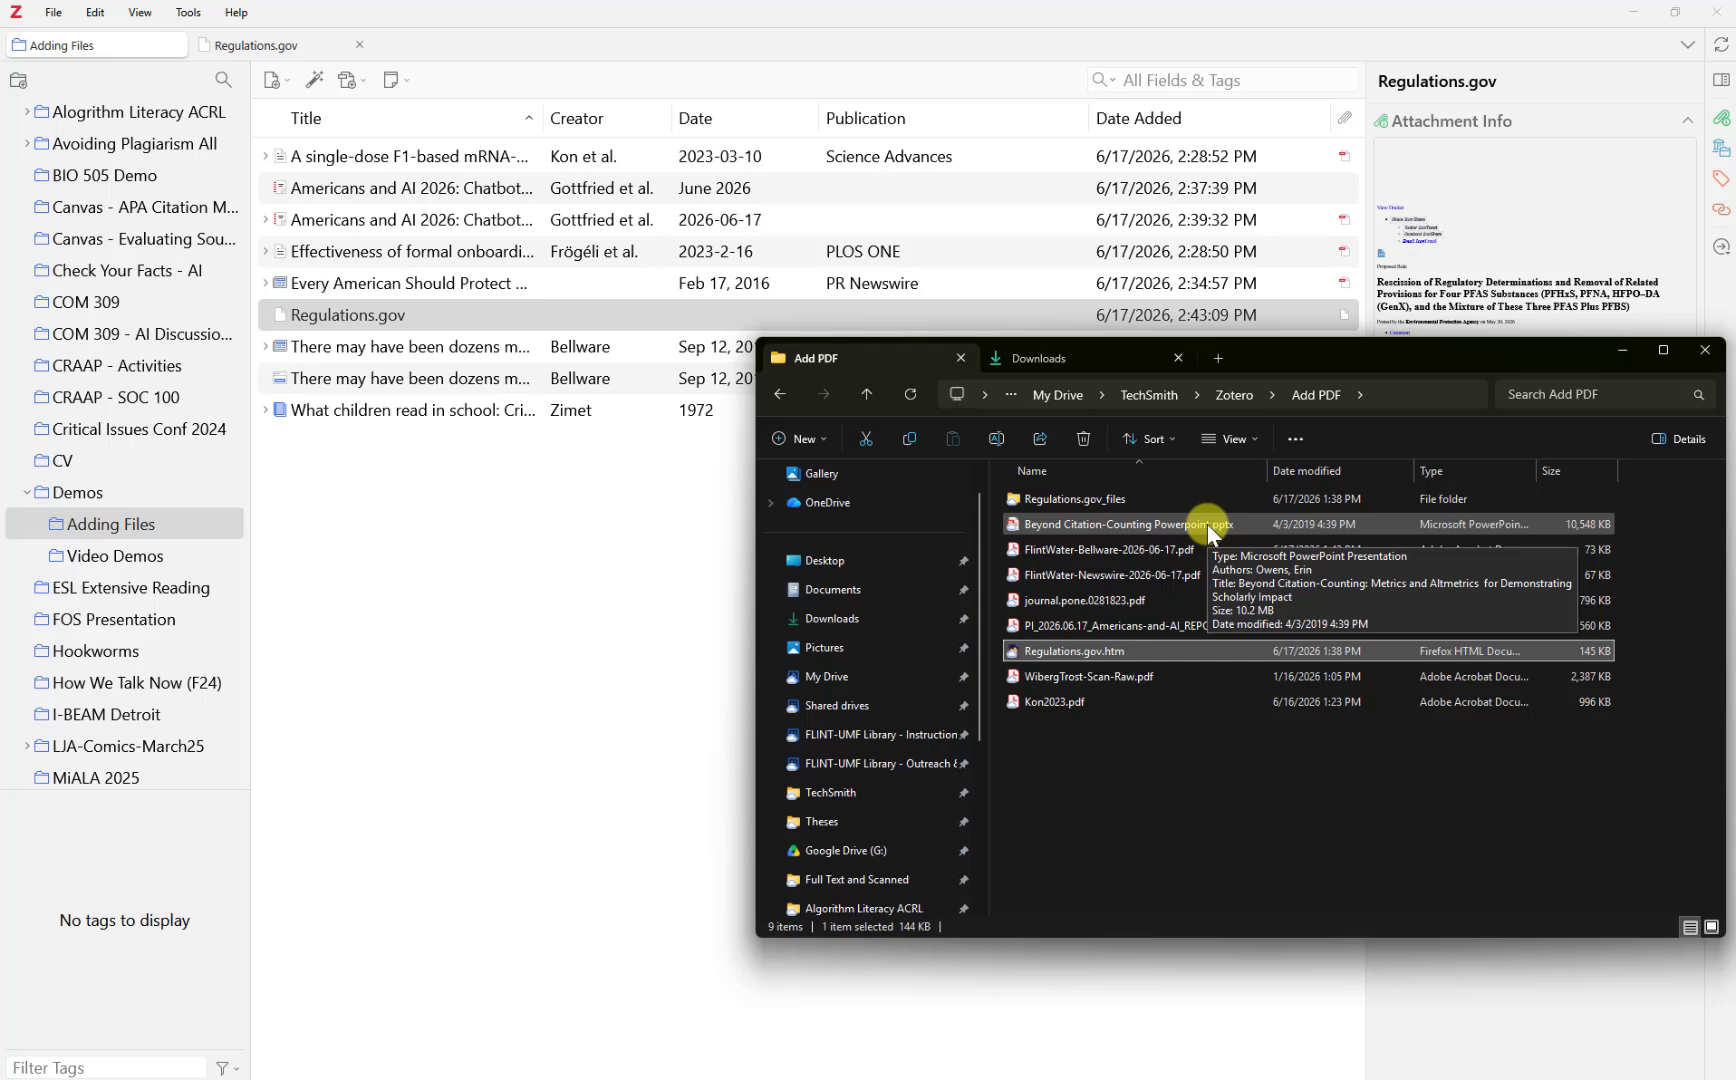
pyautogui.moveTo(1180, 528); pyautogui.dragTo(561, 506)
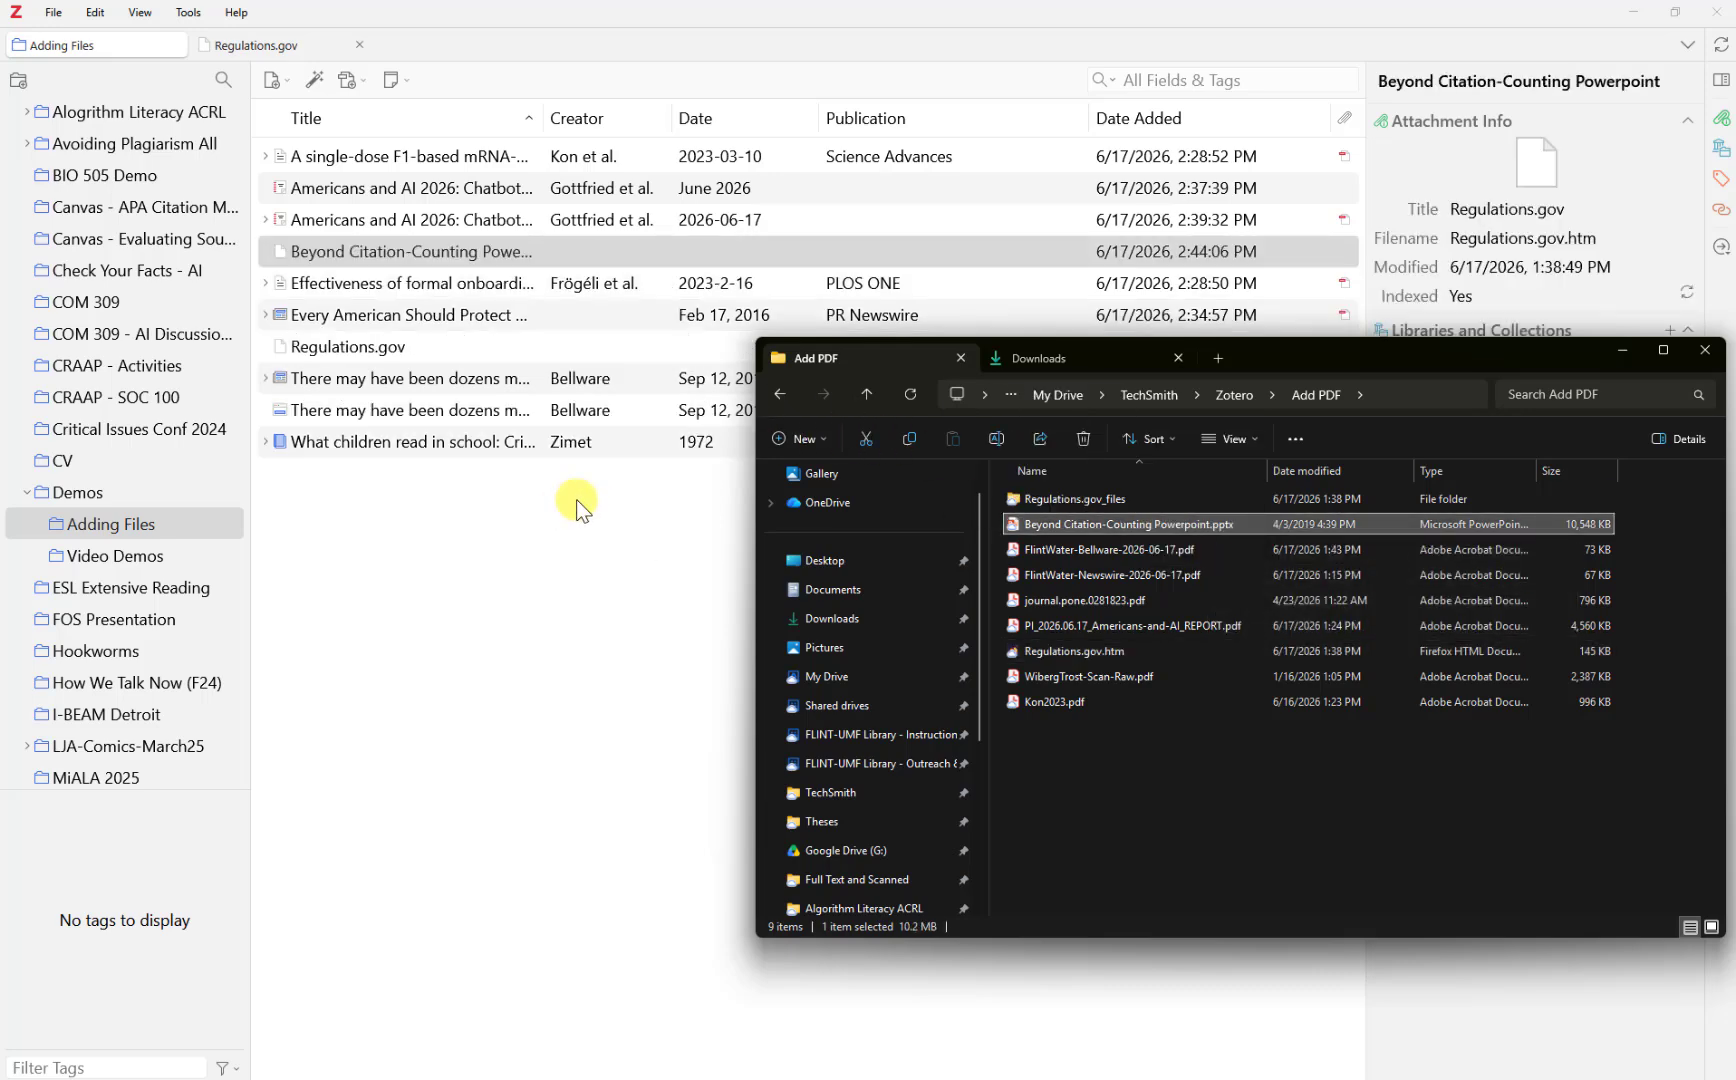
pyautogui.click(1623, 351)
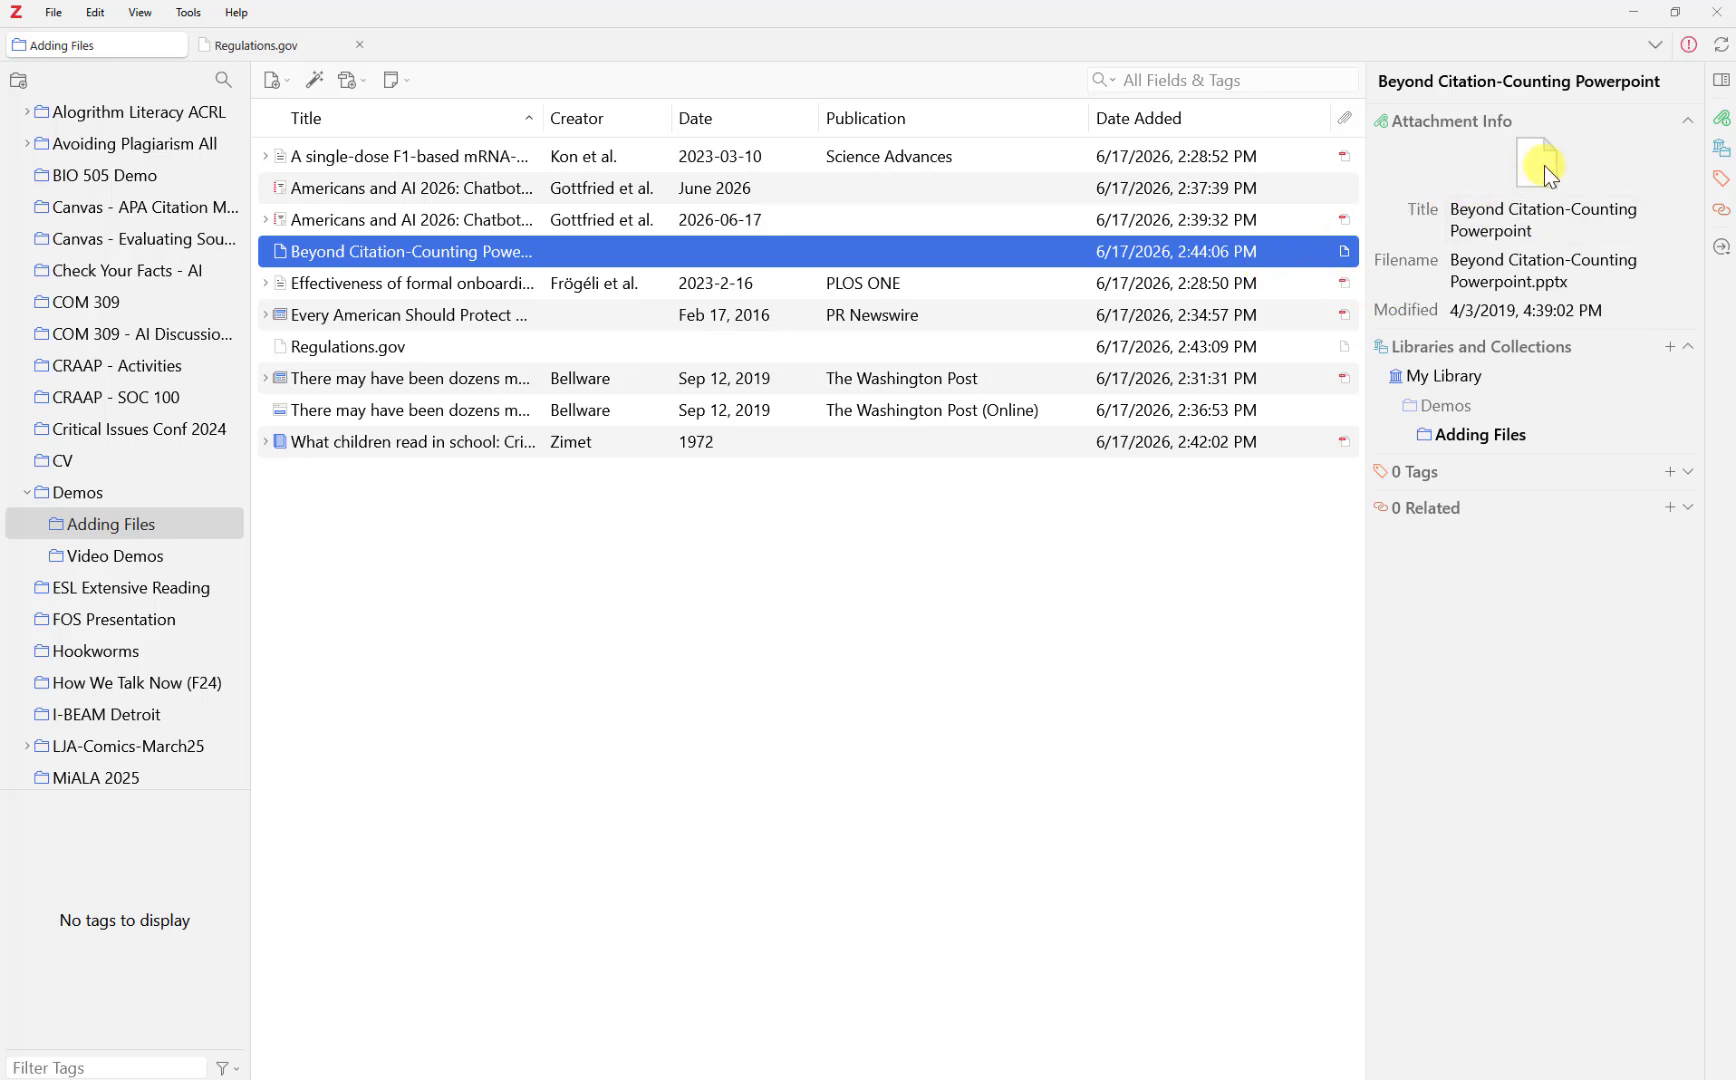
# View the Beyond Citation-Counting presentation in PowerPoint, and close the Regulations.gov reader back in Zotero
pyautogui.doubleClick(406, 254)
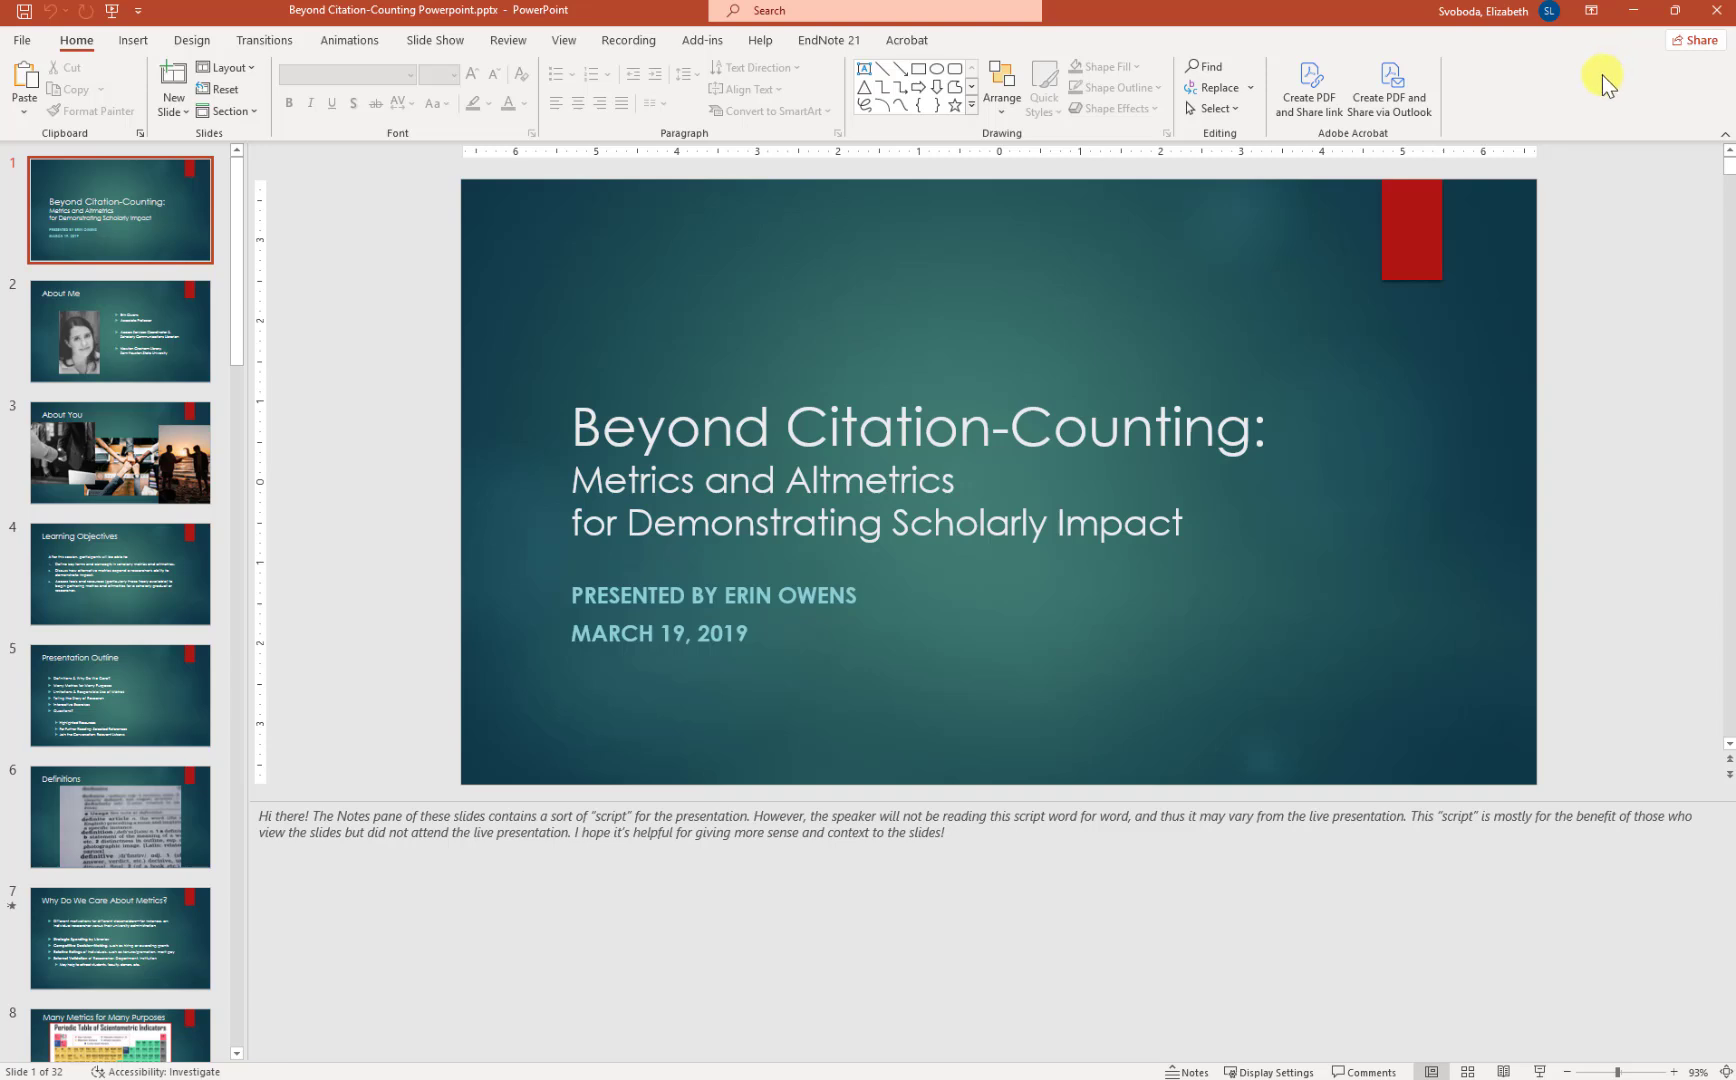
pyautogui.click(1633, 11)
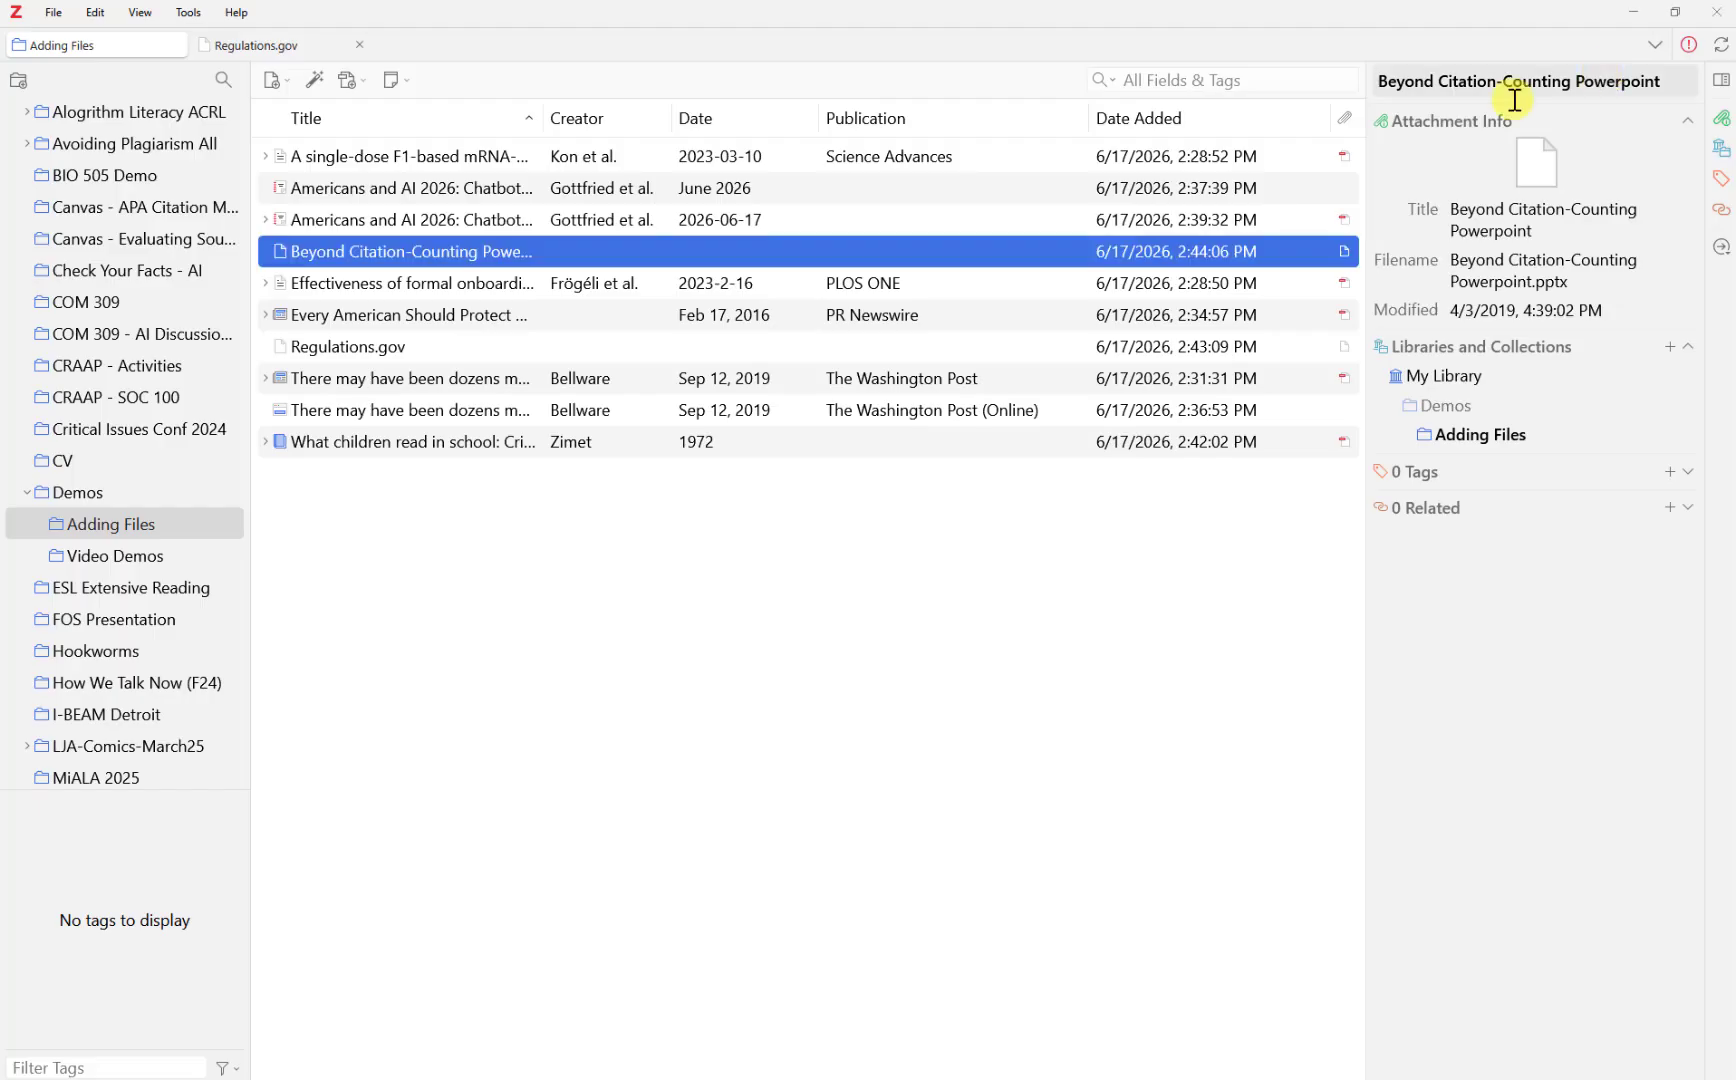
pyautogui.click(361, 43)
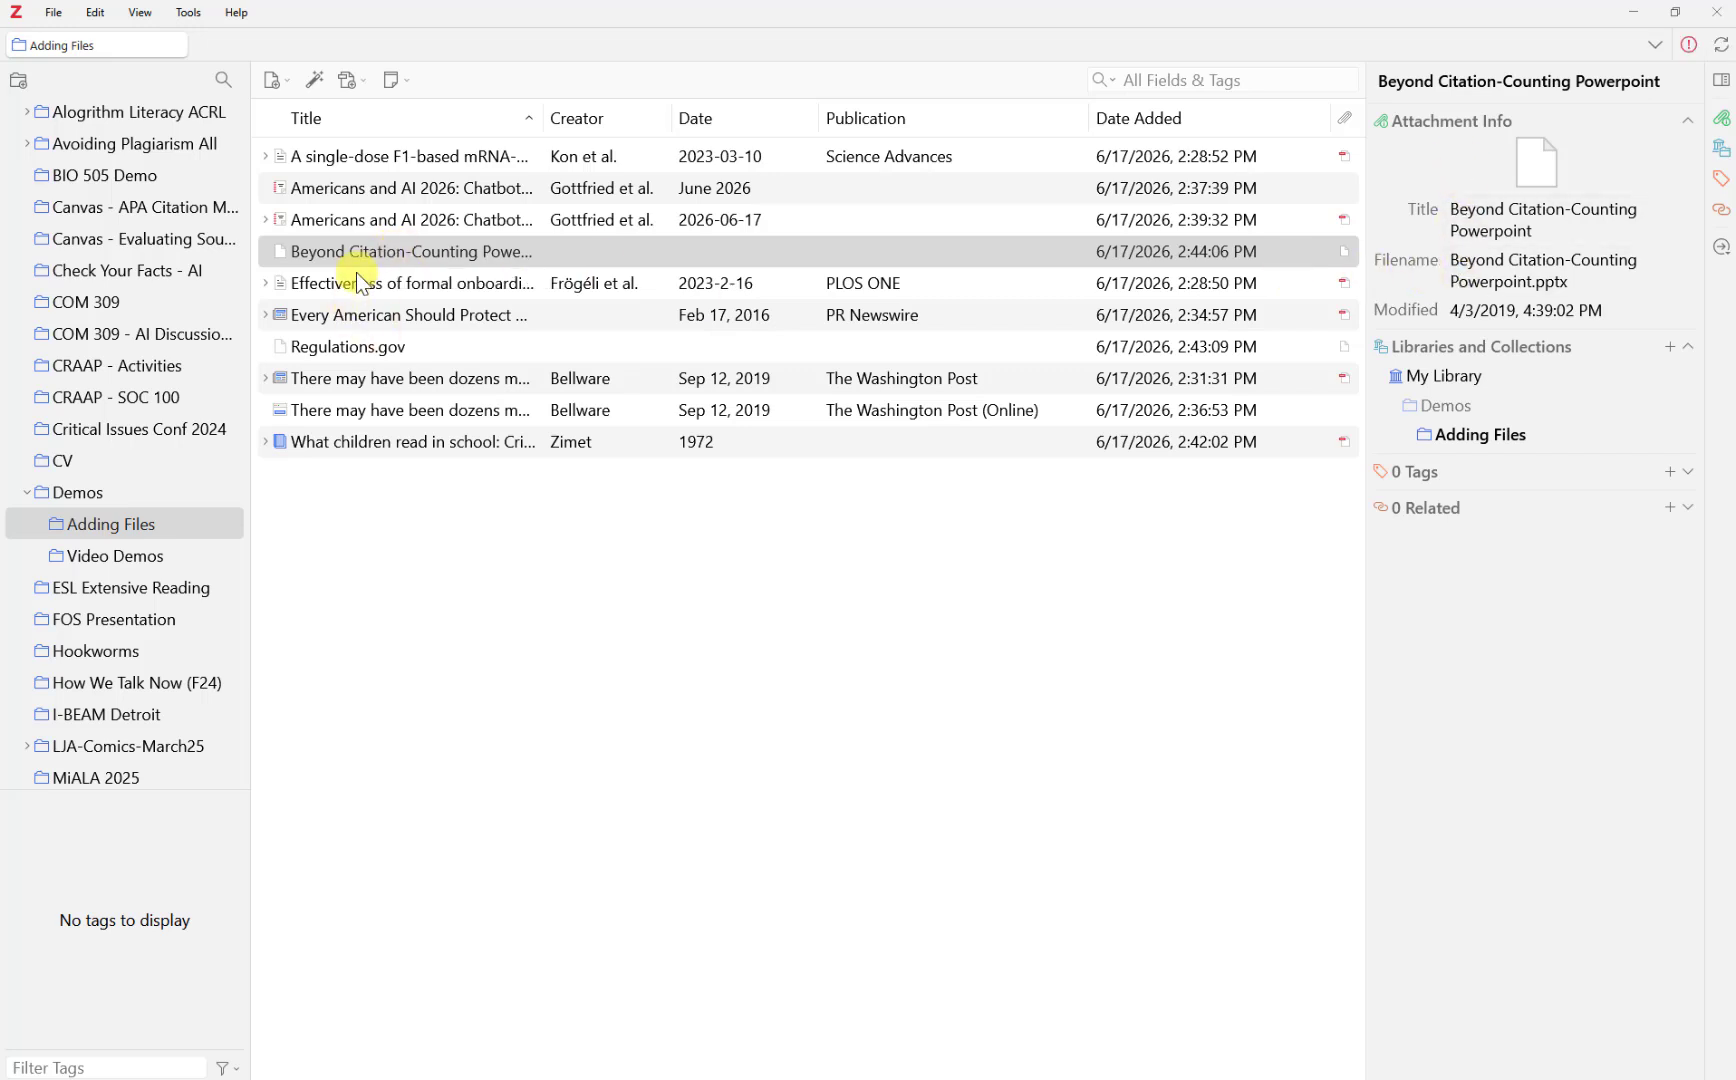
# Create a parent item by manual entry for the Beyond Citation-Counting Powerpoint file and set its item type to Conference Paper
pyautogui.rightClick(364, 255)
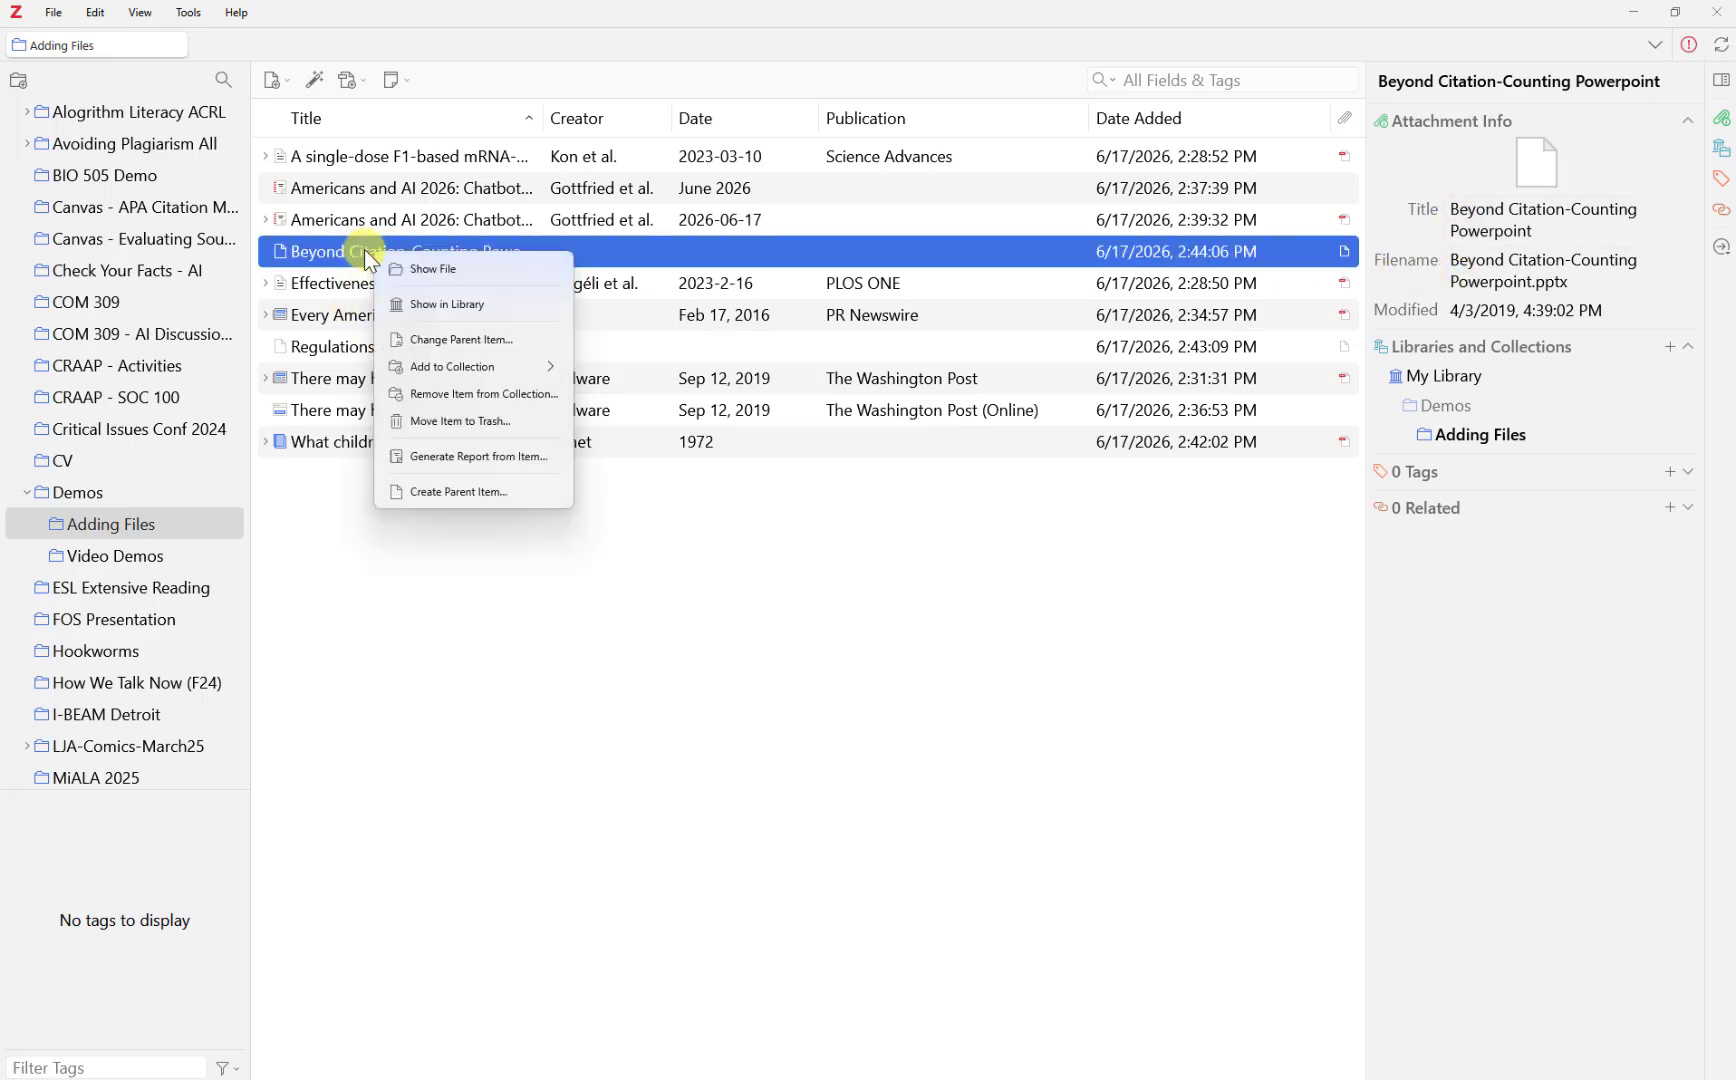
pyautogui.click(484, 495)
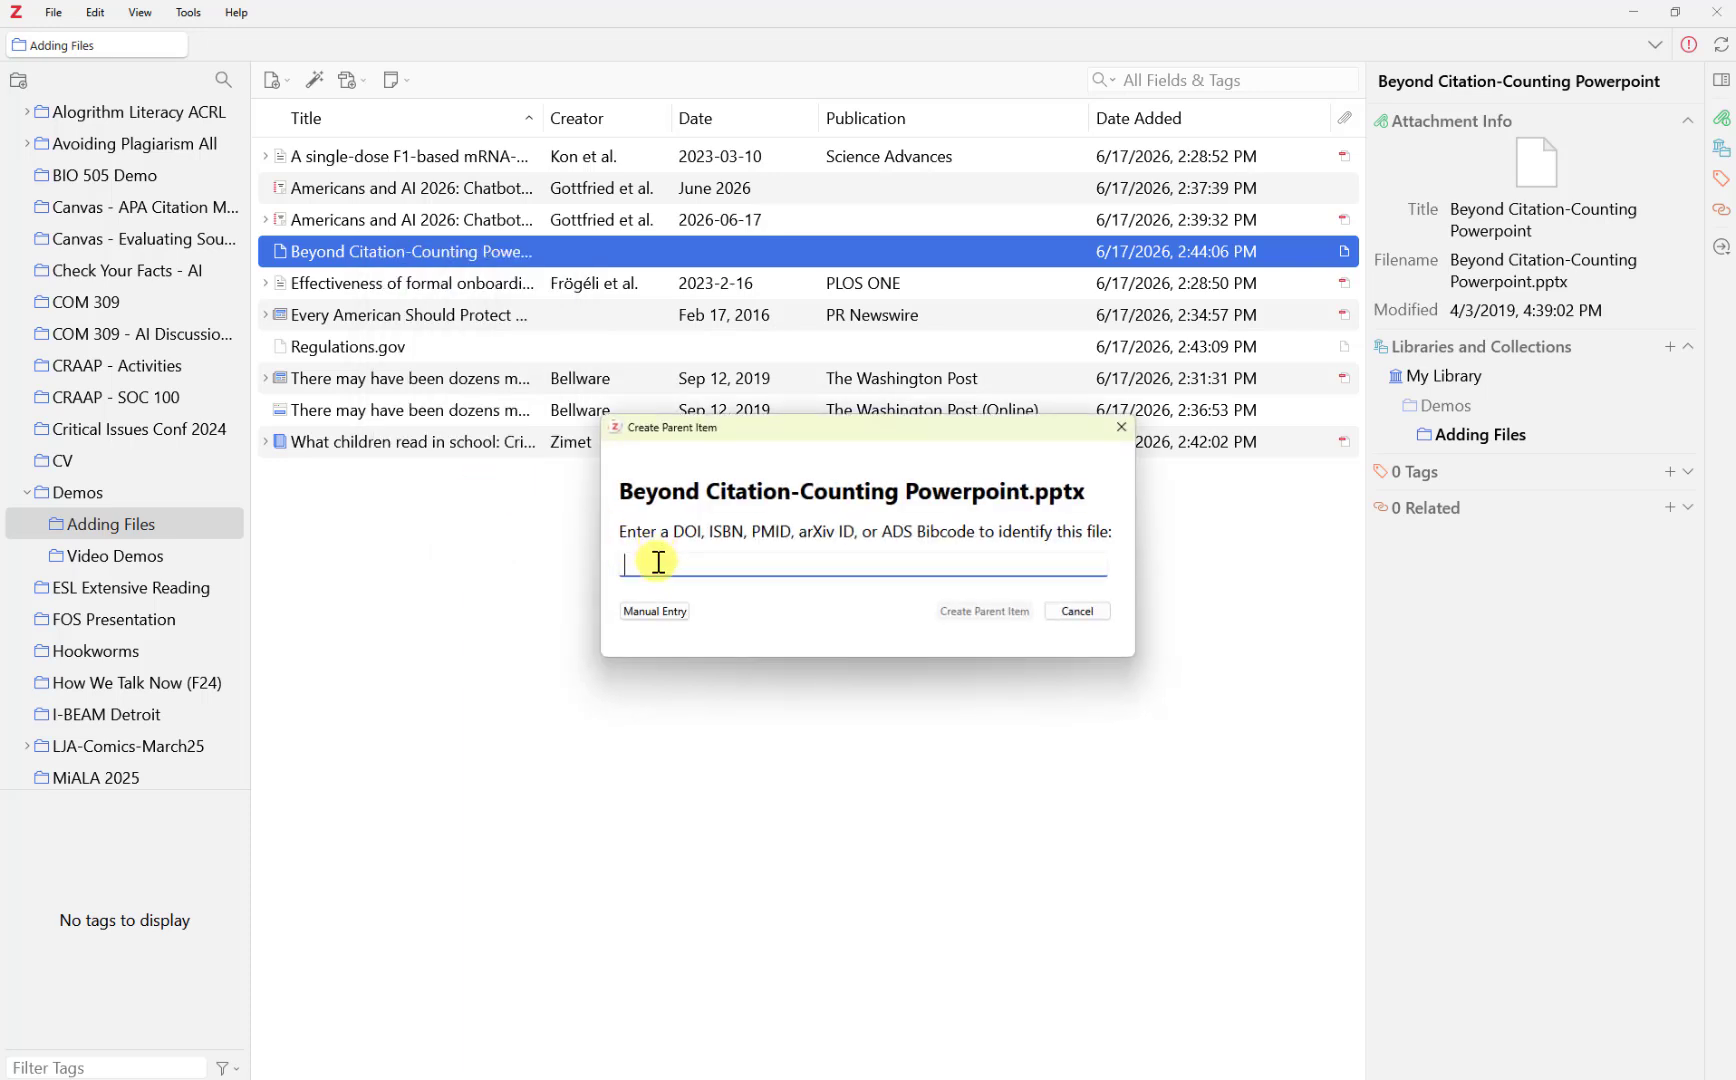
pyautogui.click(655, 611)
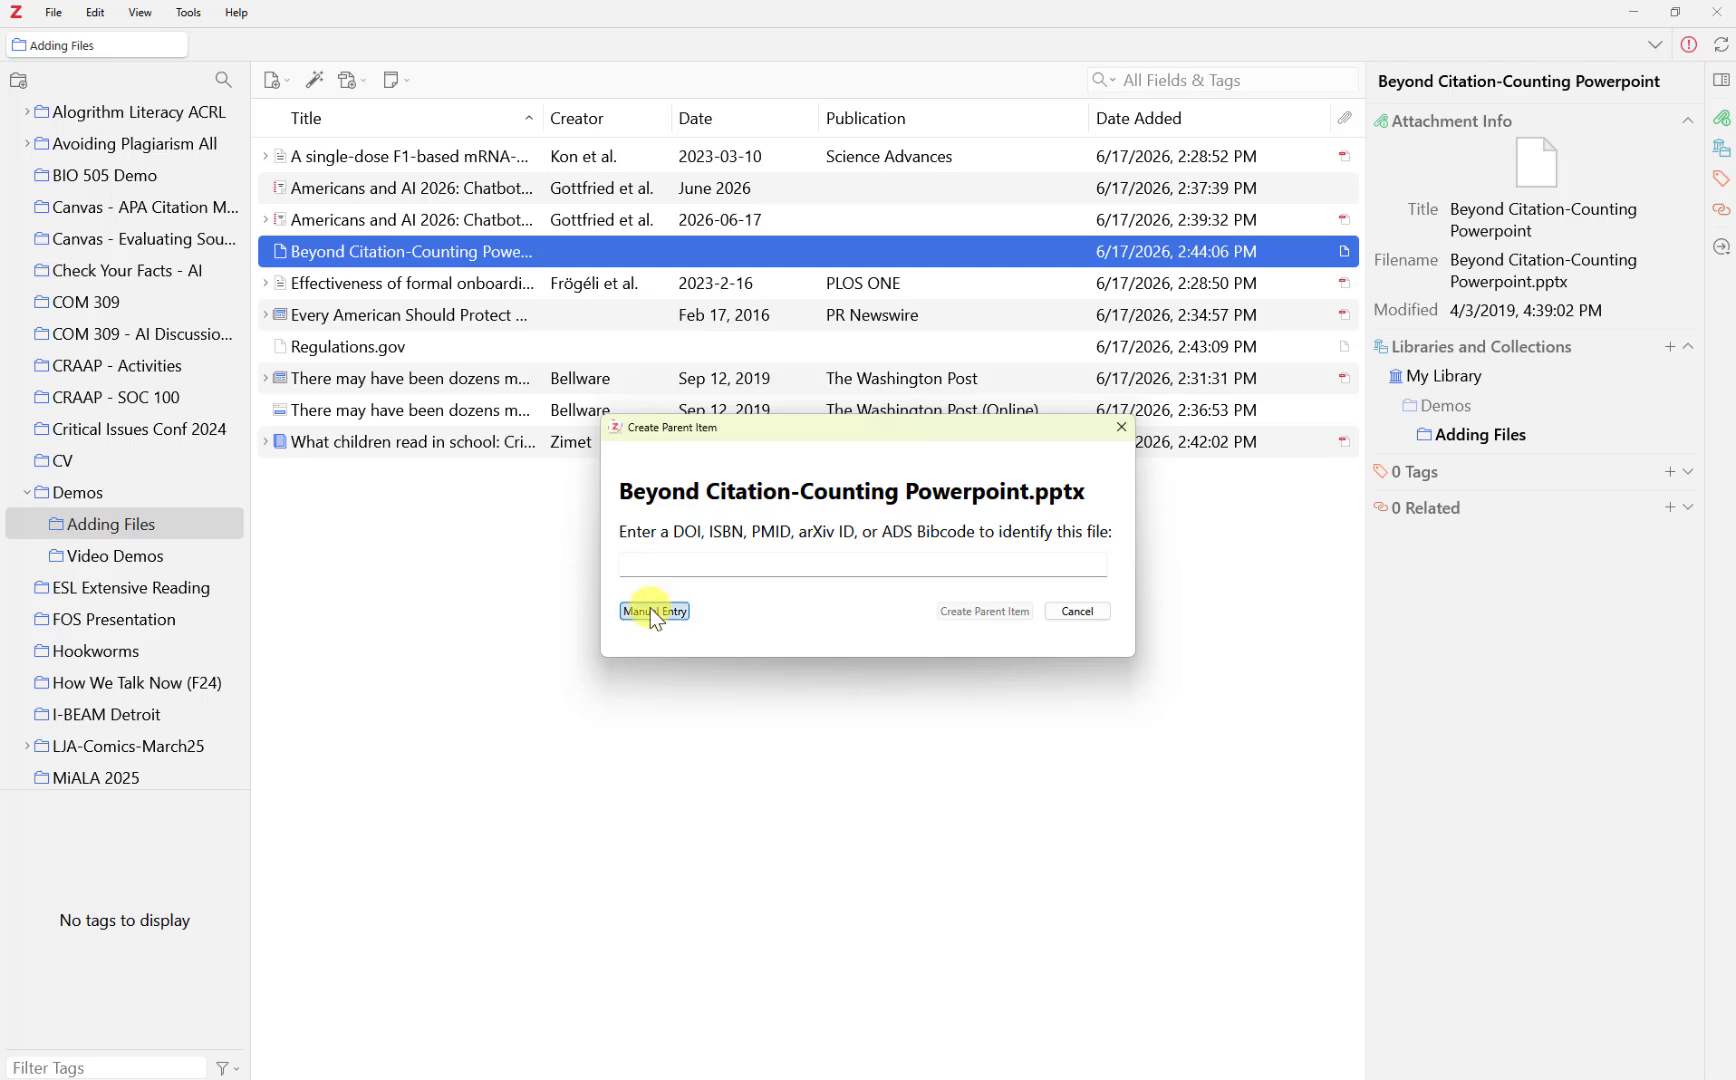
pyautogui.click(1513, 160)
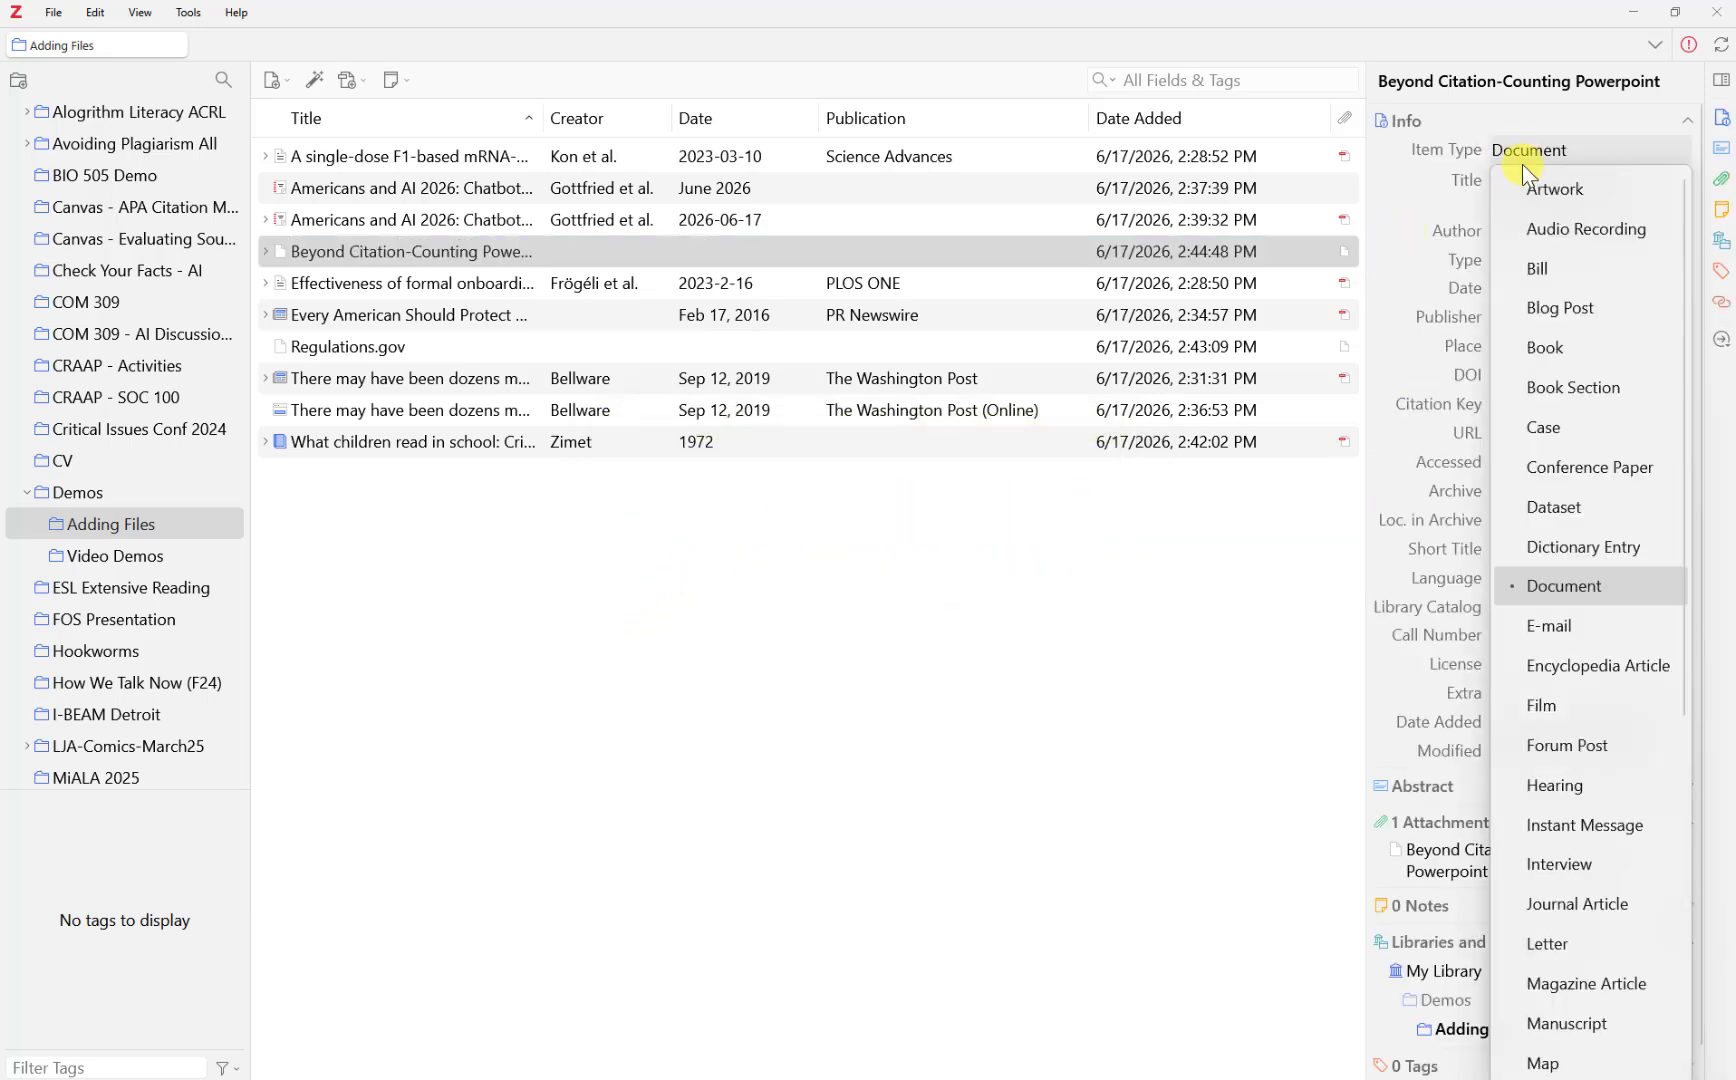
pyautogui.scroll(-5, 1510, 704)
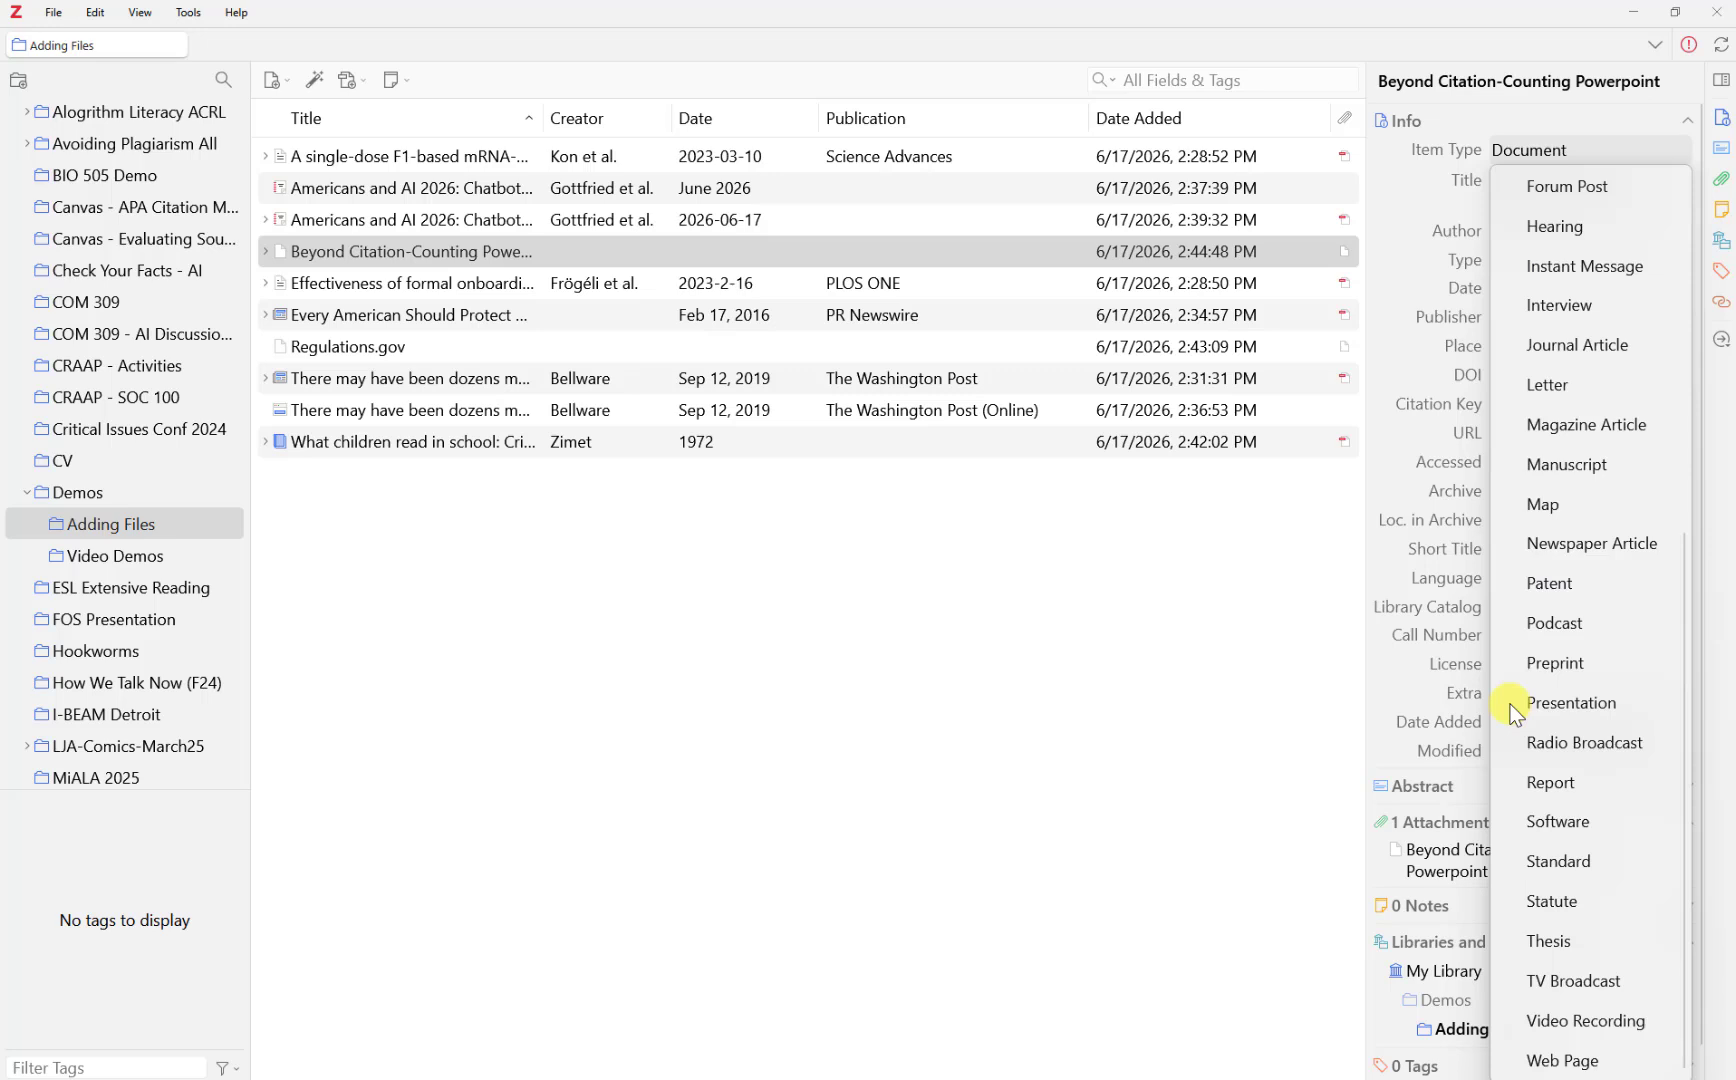
pyautogui.scroll(5, 1512, 700)
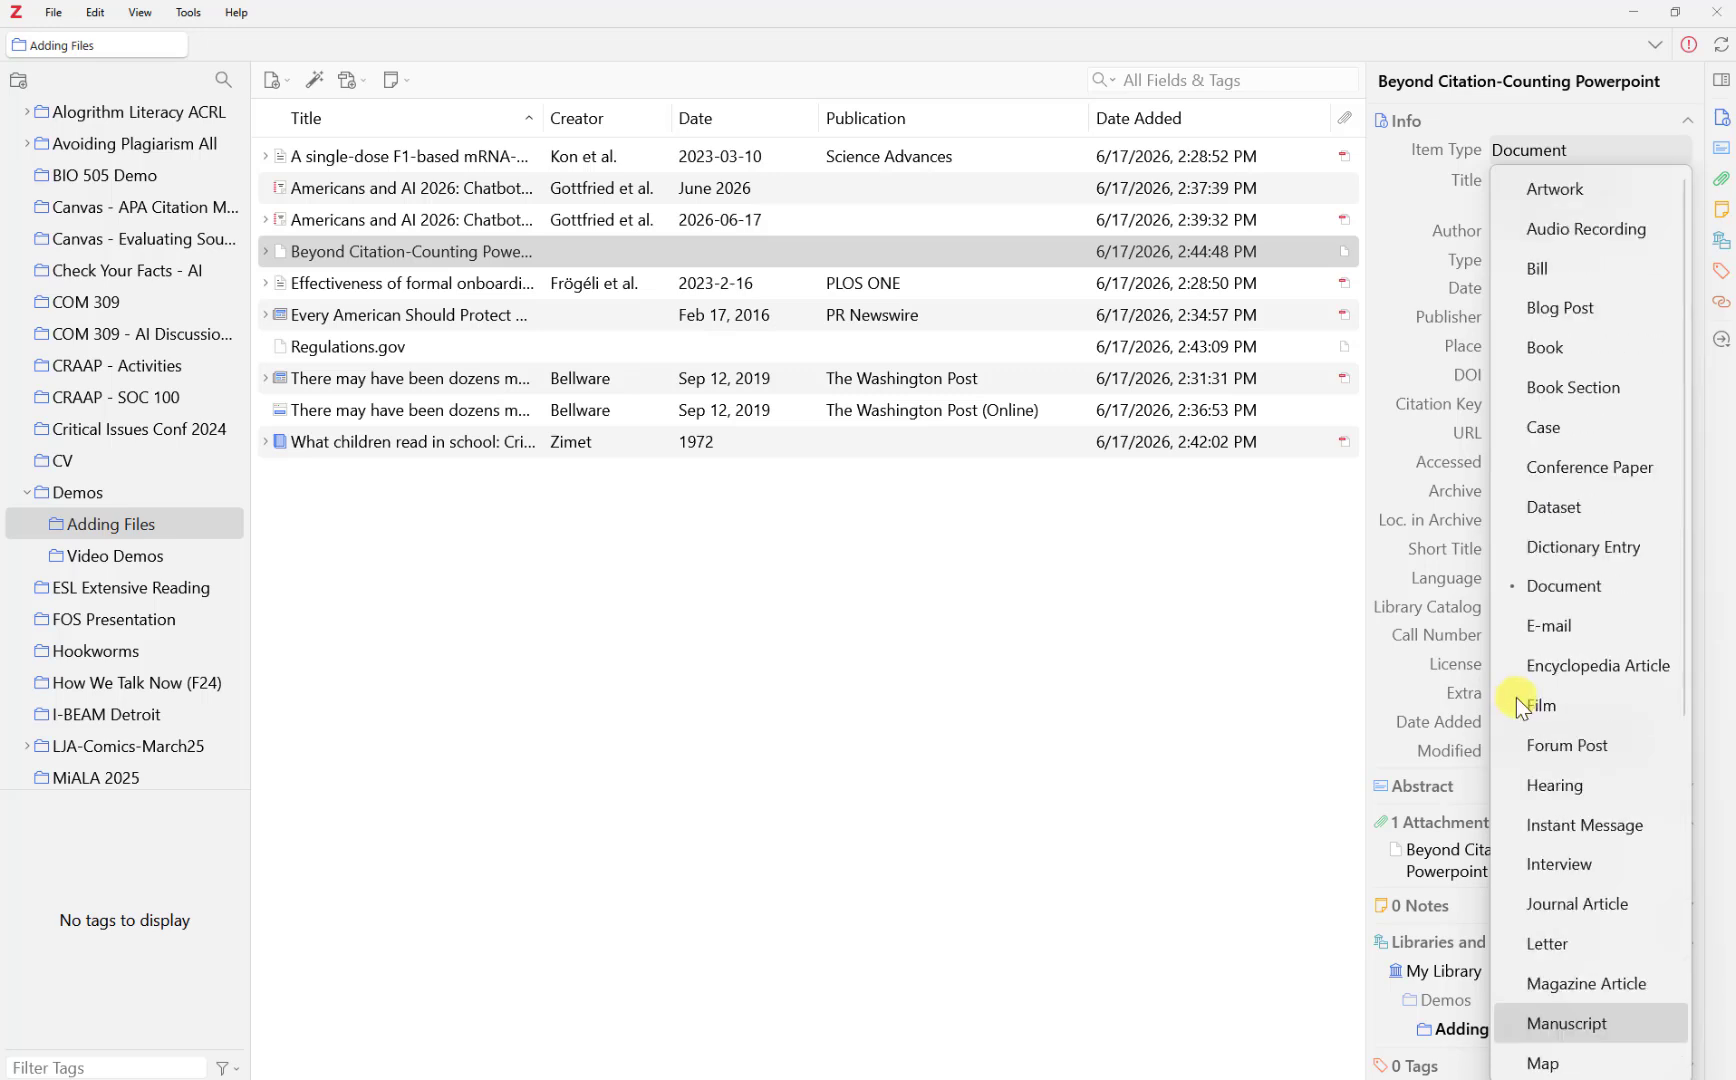
pyautogui.click(1575, 475)
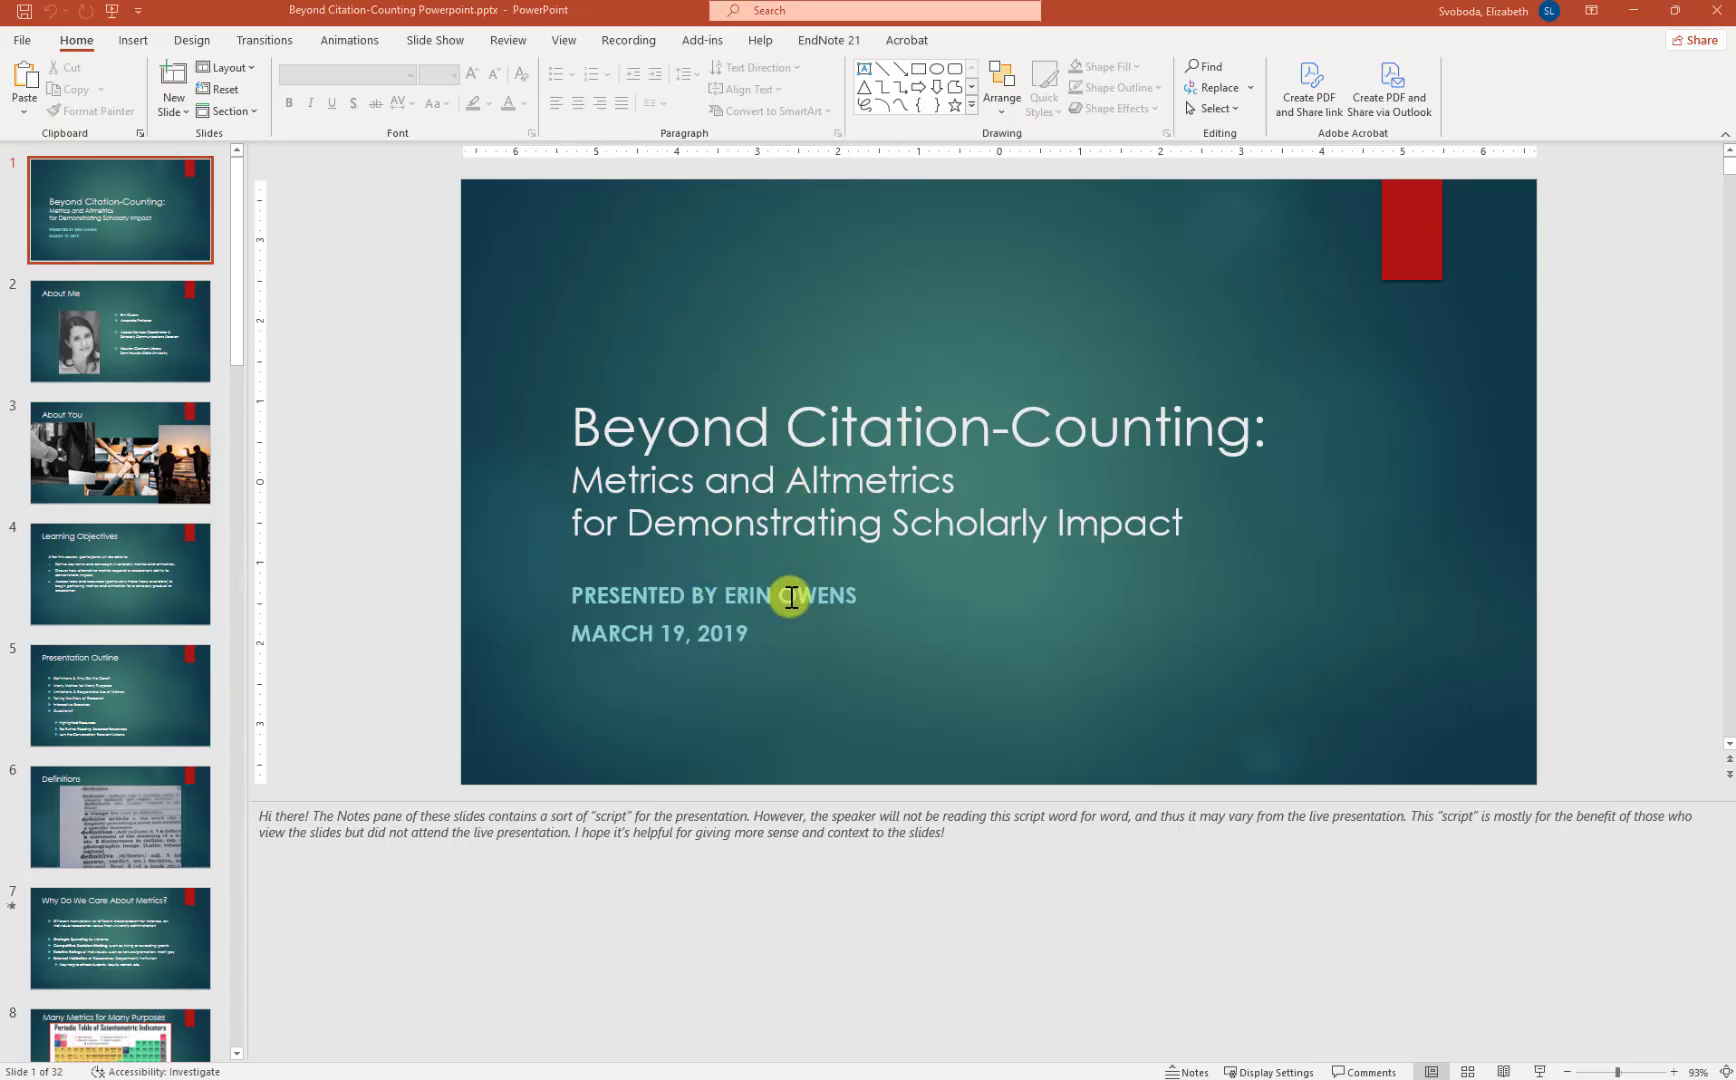
# Back in Zotero, enter the presenter's full name as the conference paper's author and split it into last and first name
pyautogui.hotkey('alt', 'Tab')
pyautogui.click(1536, 237)
pyautogui.write('E')
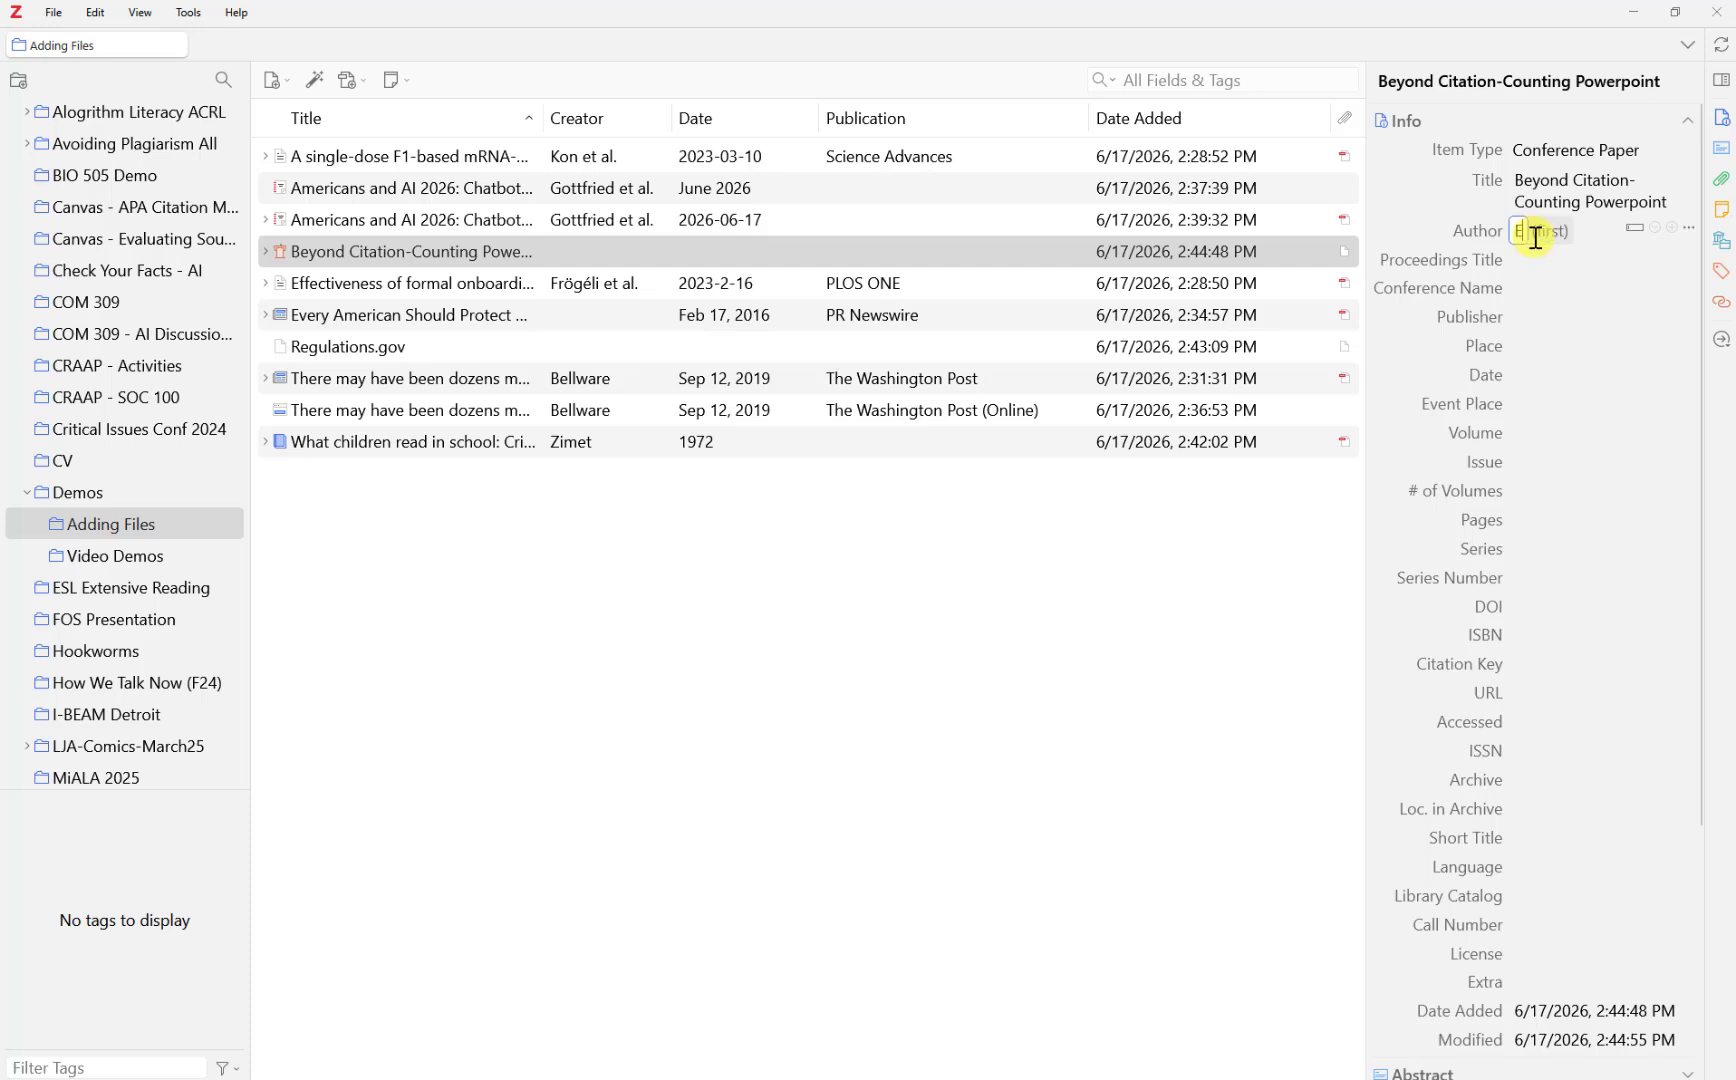
pyautogui.write('rin Owens')
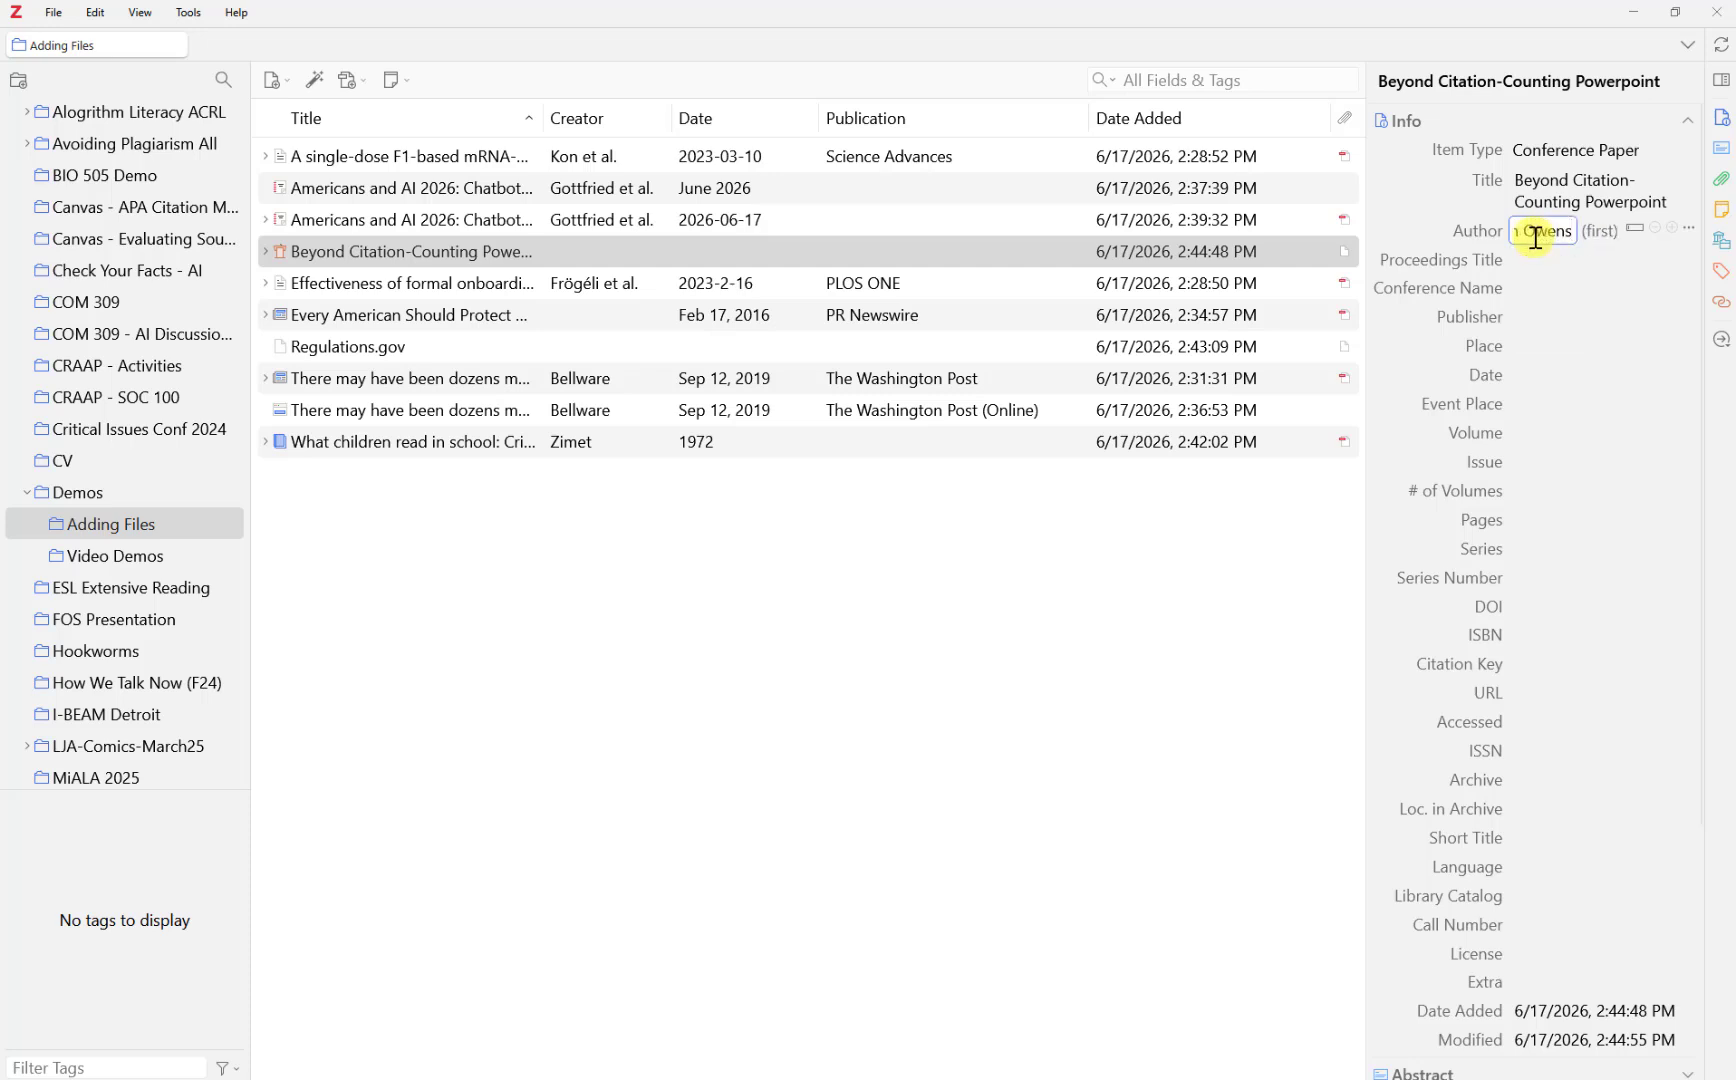
pyautogui.press('Return')
pyautogui.click(1634, 228)
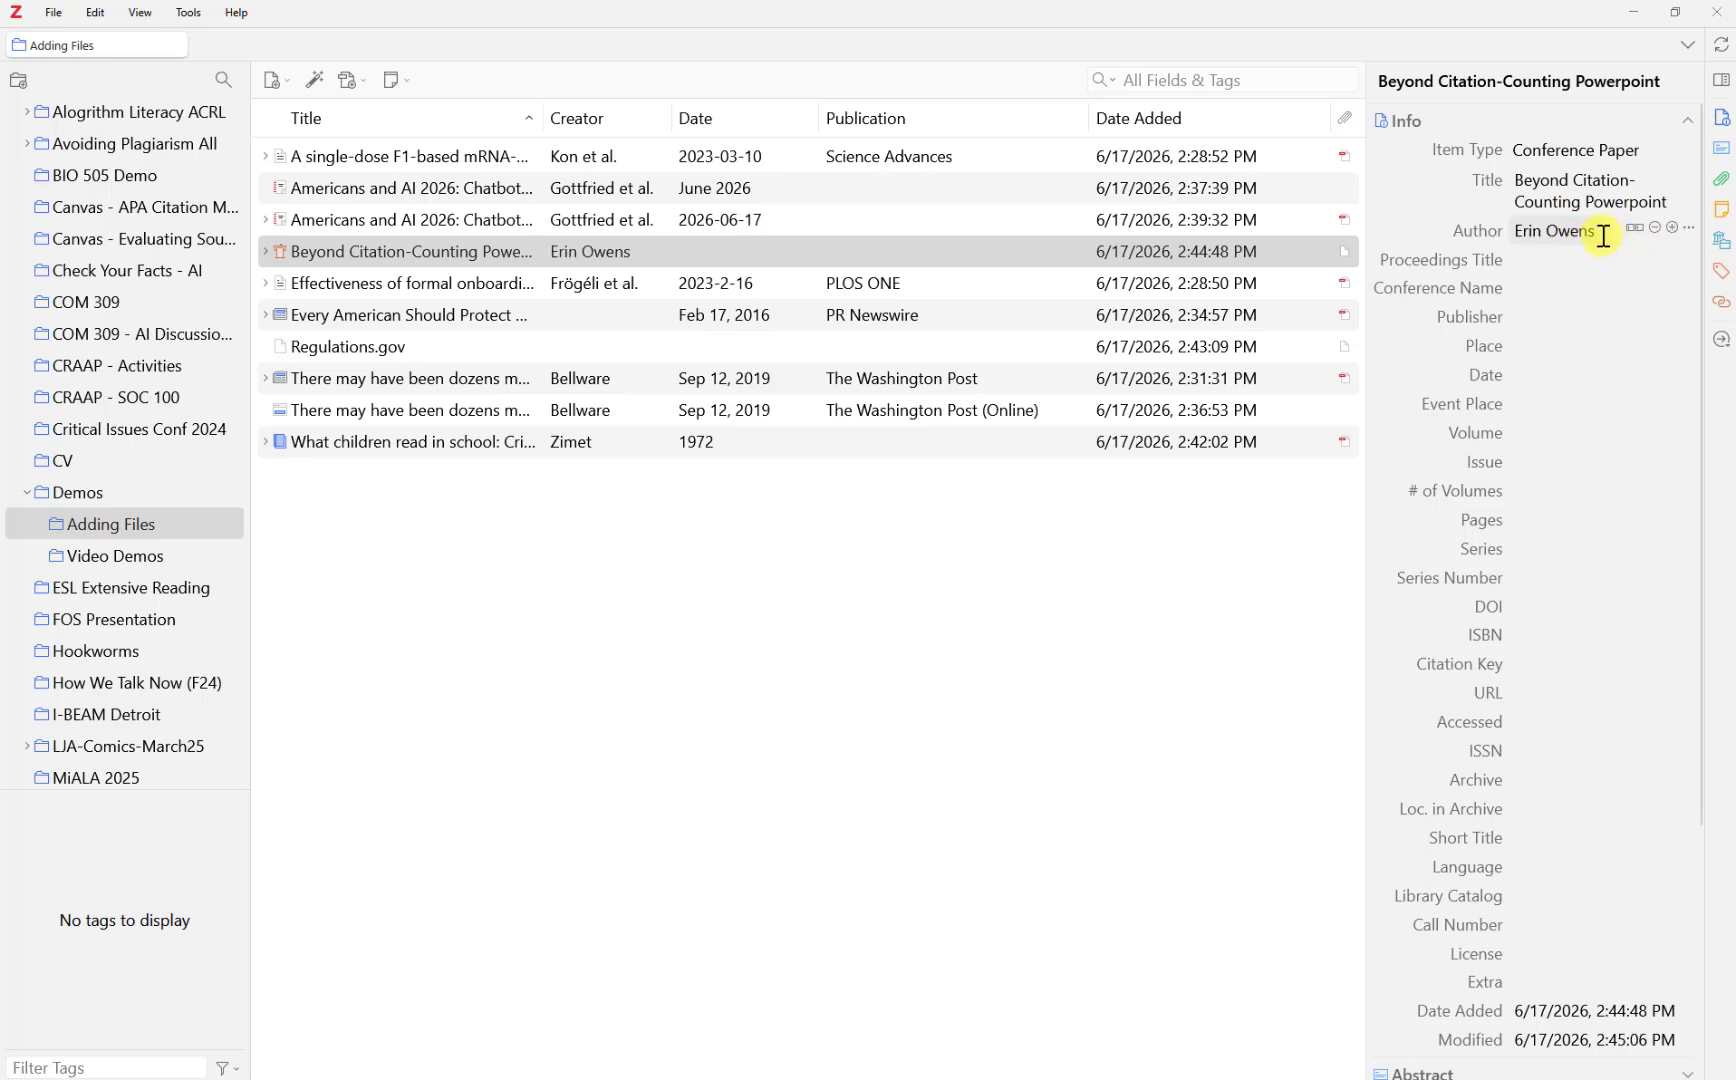
pyautogui.click(1632, 226)
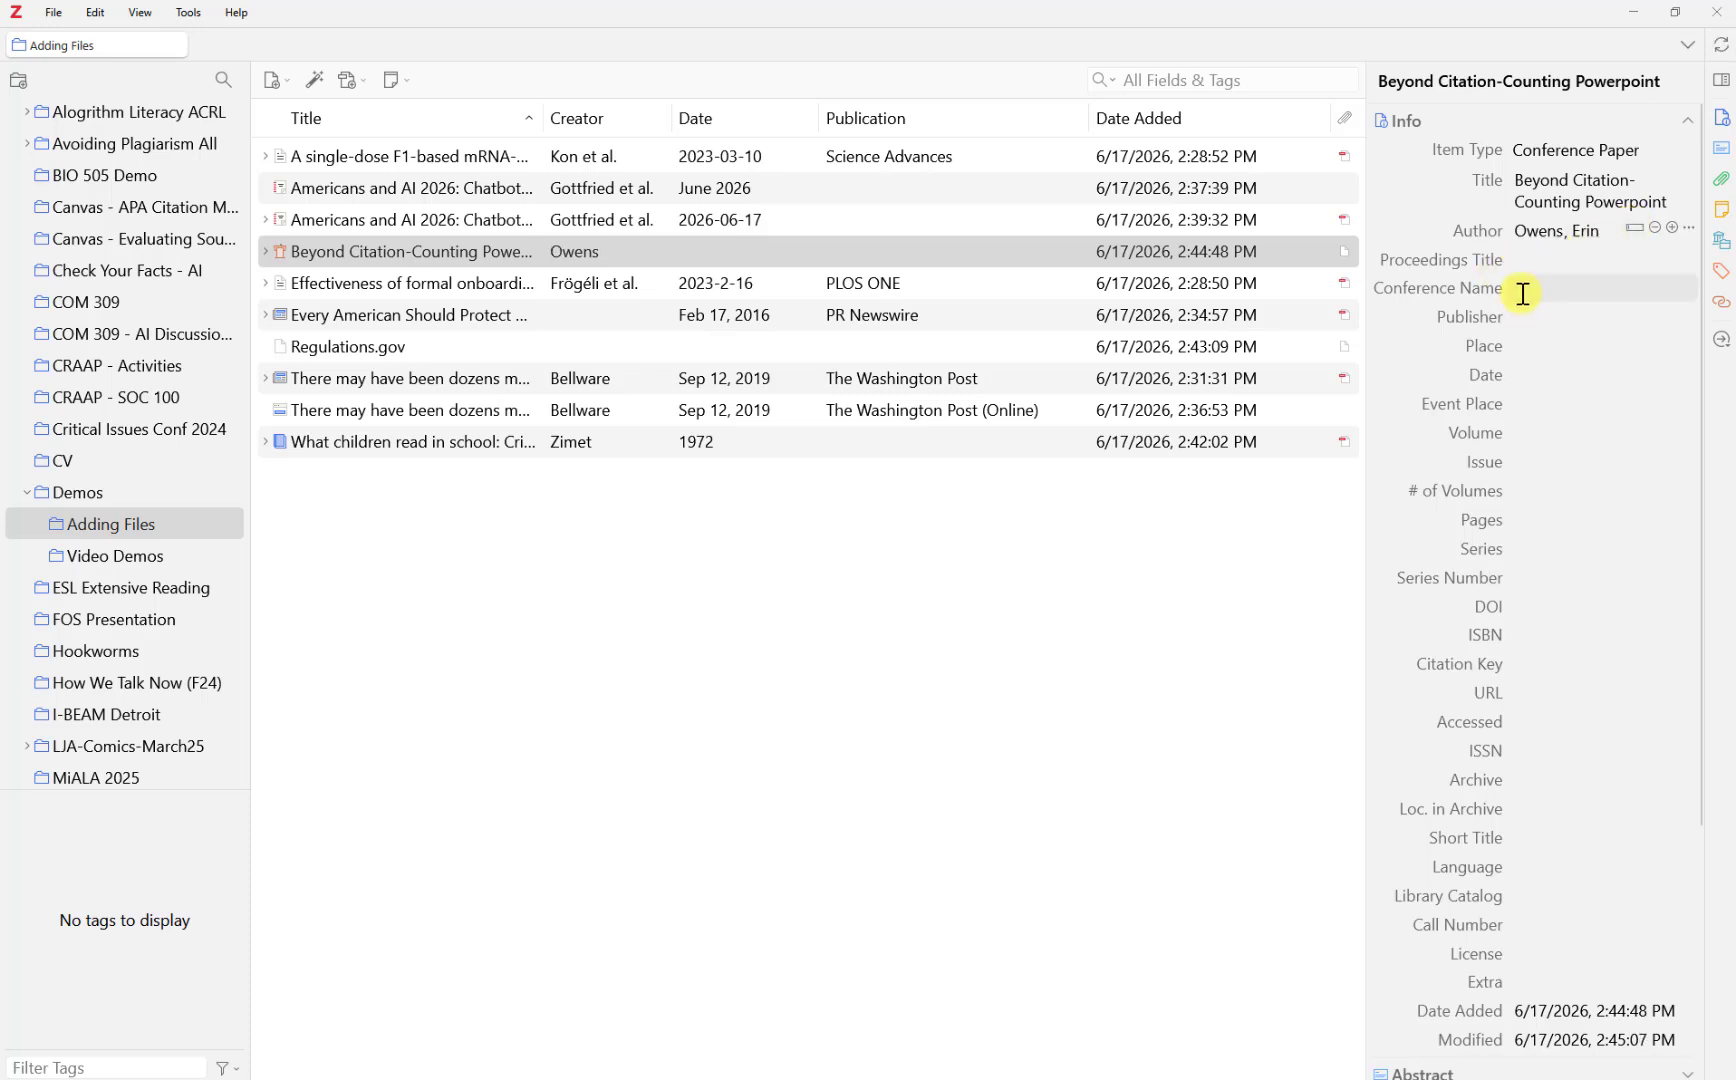
# Check the presentation date in PowerPoint, set the Zotero item's date to Mar 19 2019, and open its URL field for editing
pyautogui.hotkey('alt', 'Tab')
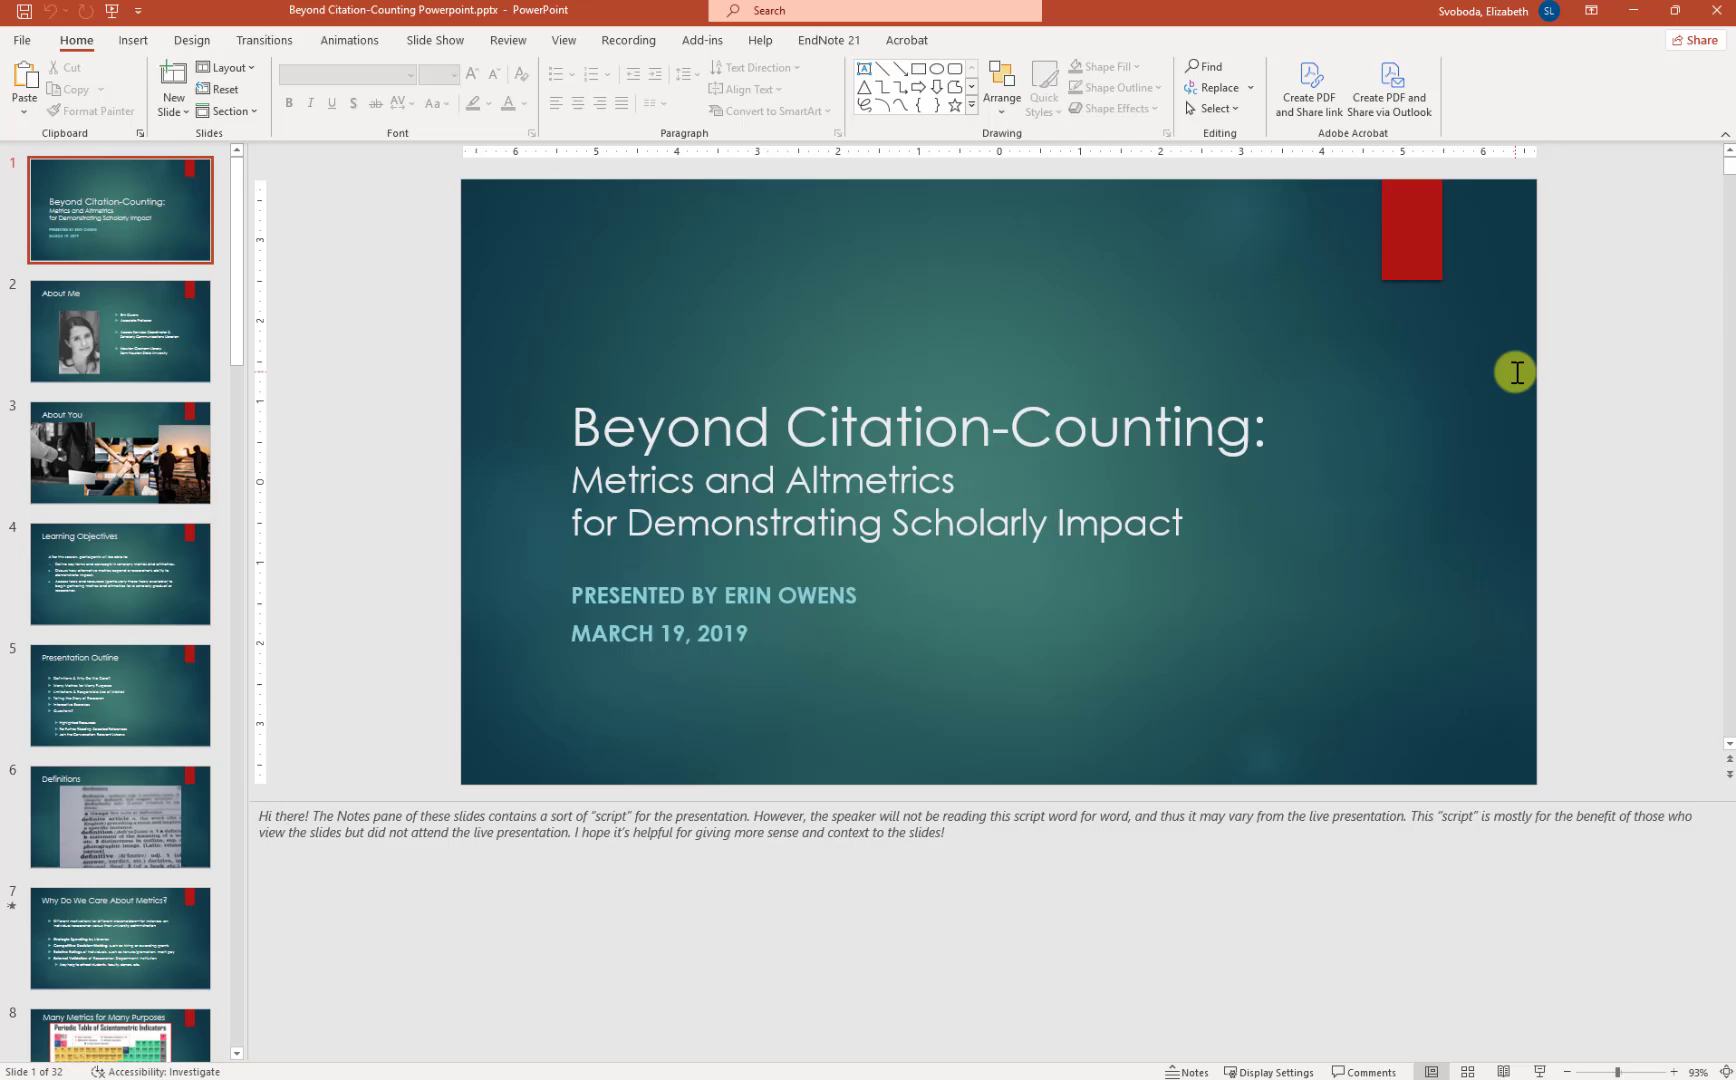
pyautogui.hotkey('alt', 'Tab')
pyautogui.click(1533, 376)
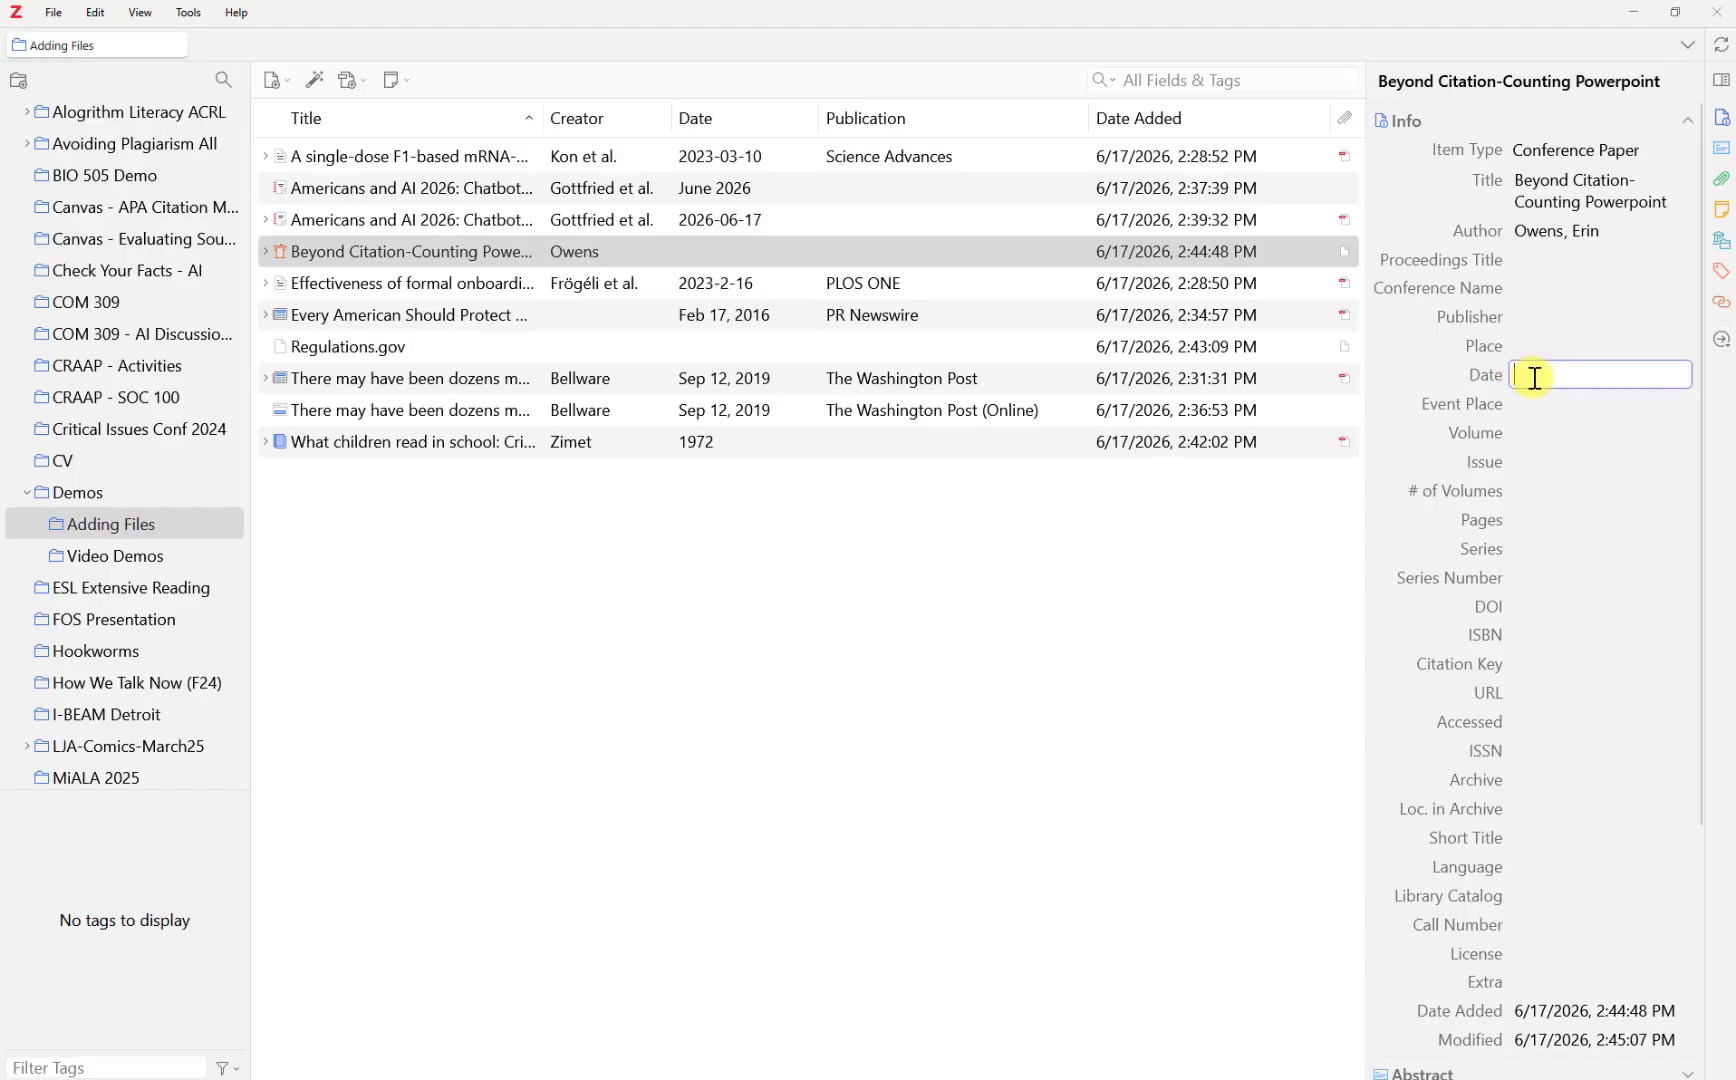
pyautogui.write('Mar 19 2019')
pyautogui.click(1531, 489)
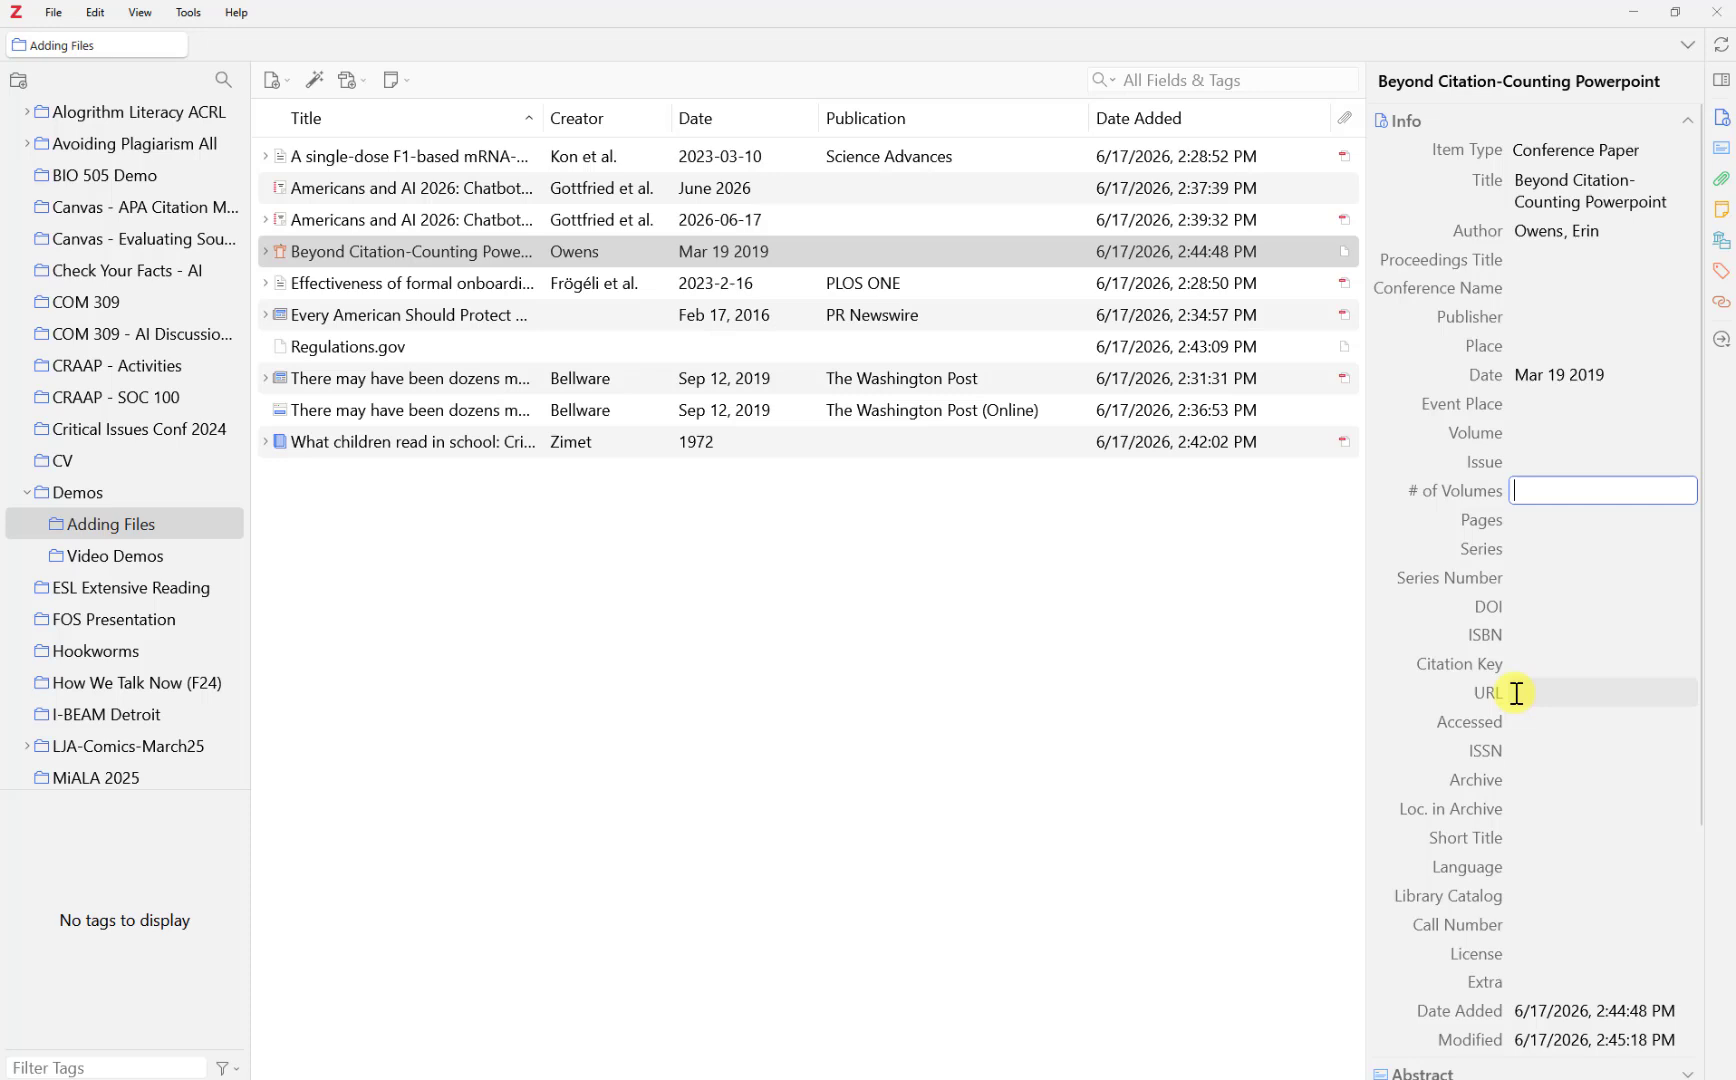
pyautogui.click(1527, 610)
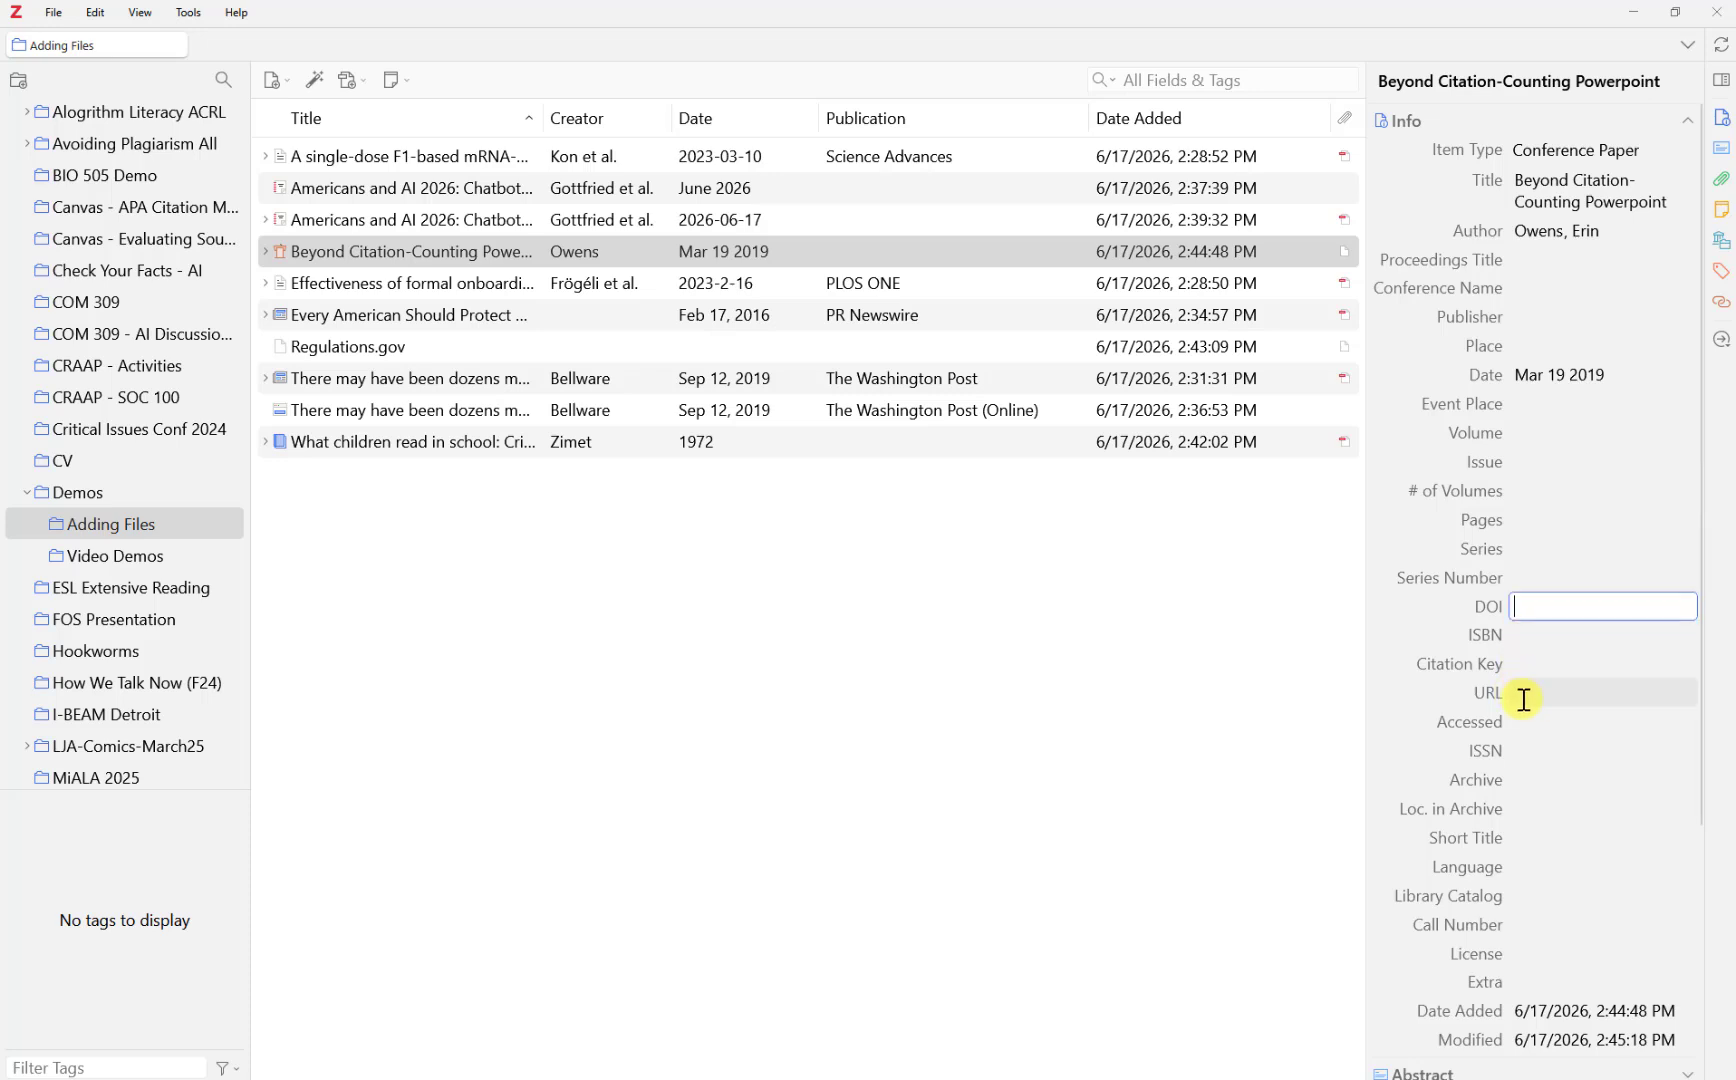
pyautogui.click(1523, 695)
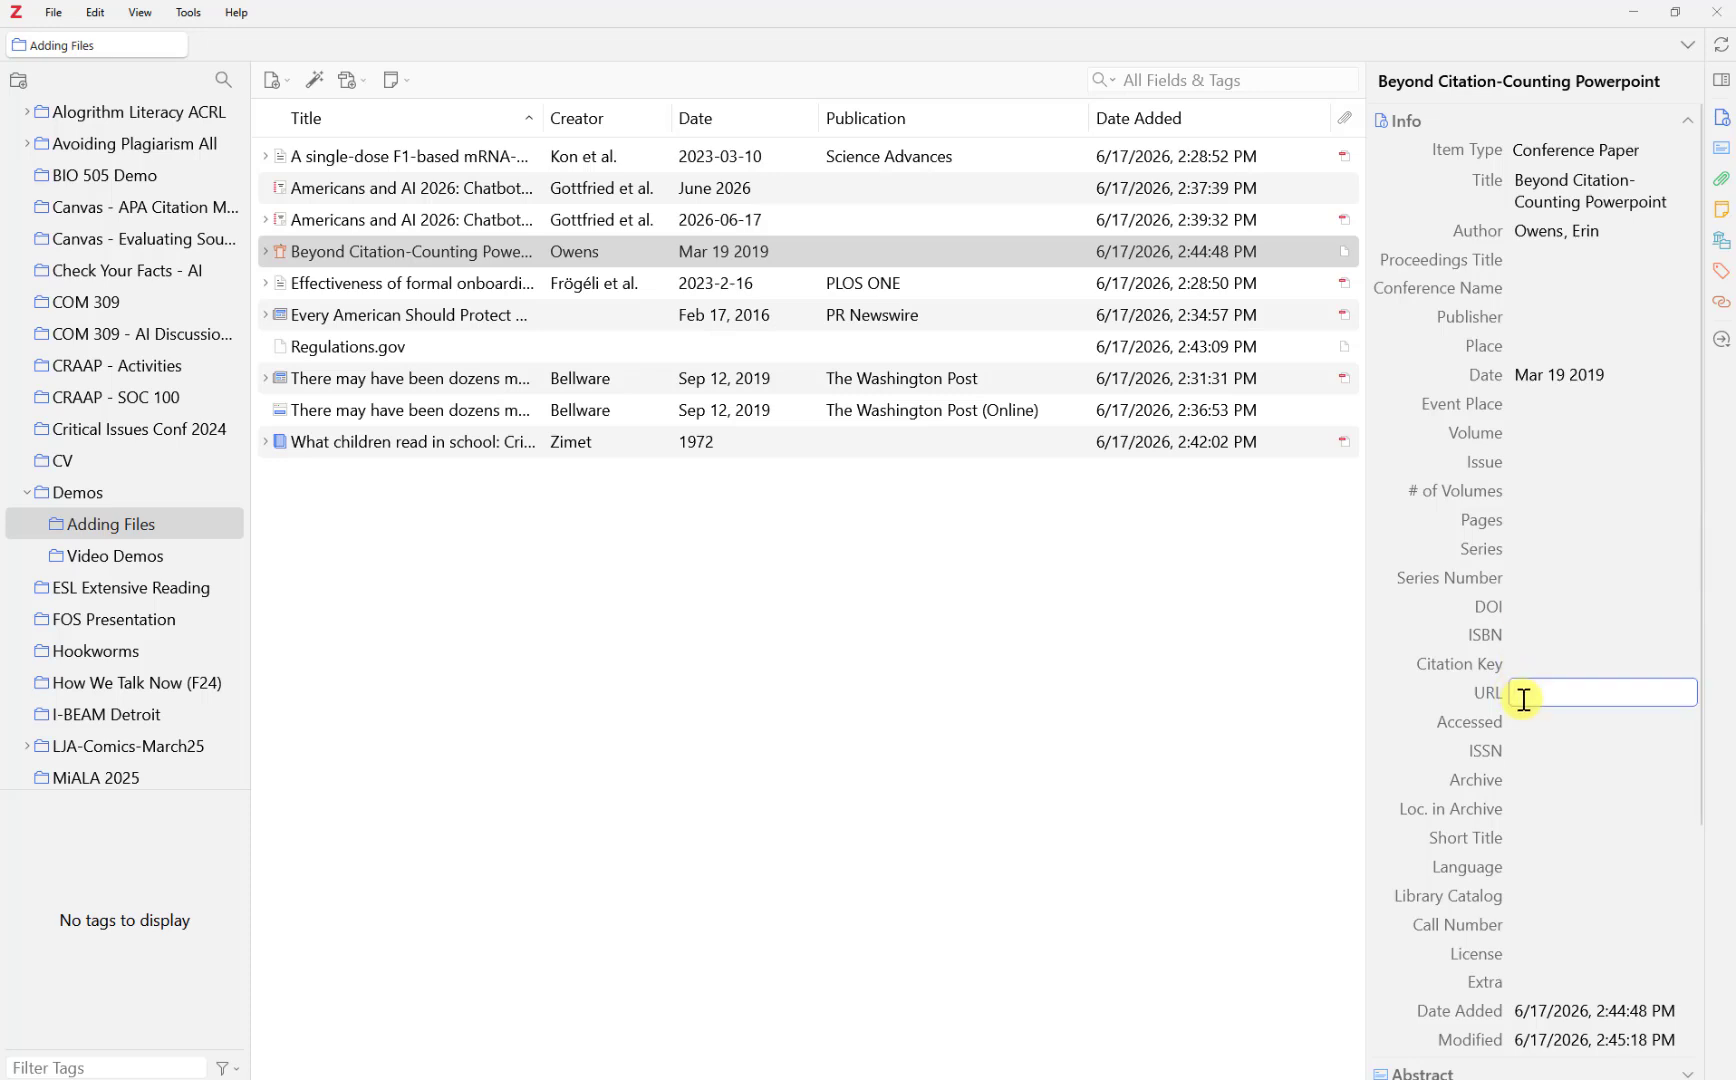